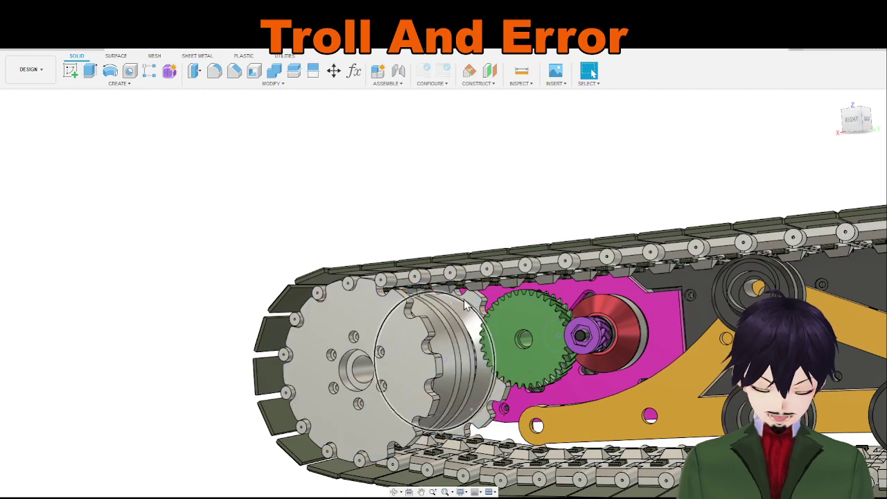
Step: Hide the track links that run around the drive sprocket and road wheels
{"action": "middle_click_drag", "start_coordinate": [461, 381], "coordinate": [158, 314], "text": "shift"}
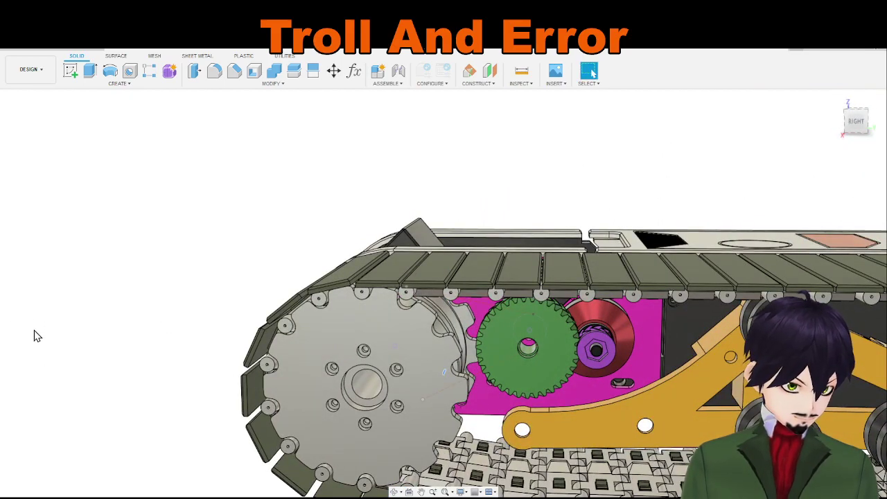
{"action": "key", "text": "v"}
{"action": "middle_click_drag", "start_coordinate": [409, 242], "coordinate": [419, 270], "text": "shift"}
{"action": "scroll", "coordinate": [414, 257], "scroll_direction": "up", "scroll_amount": 5}
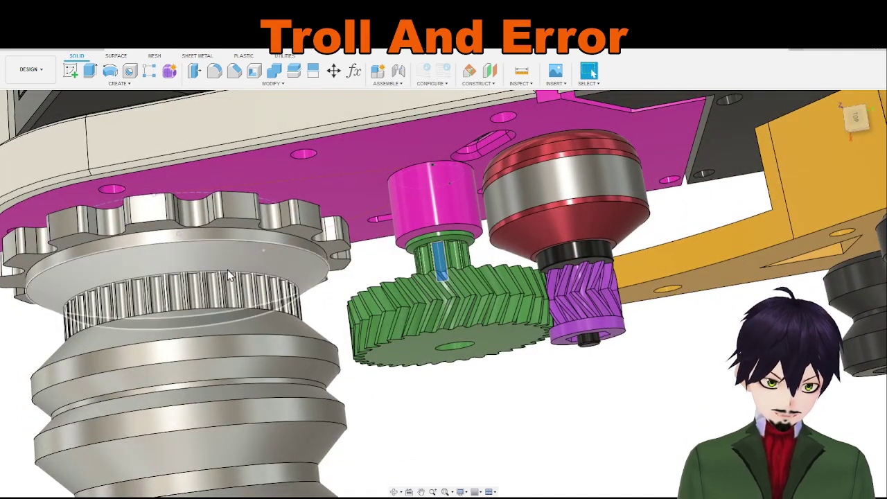
Step: Examine the drive sprocket, green reduction gear, purple pinion and motor on the magenta side plate from several angles
{"action": "scroll", "coordinate": [456, 407], "scroll_direction": "down", "scroll_amount": 5}
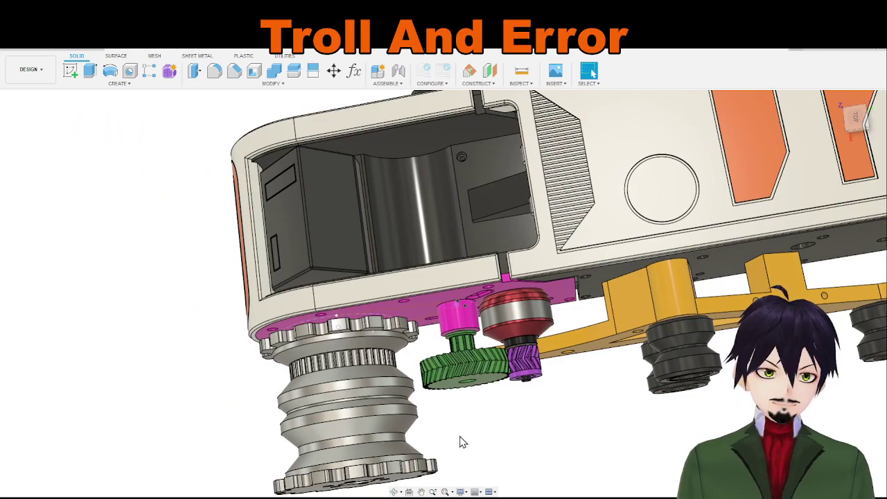
{"action": "middle_click_drag", "start_coordinate": [461, 441], "coordinate": [498, 317], "text": "shift"}
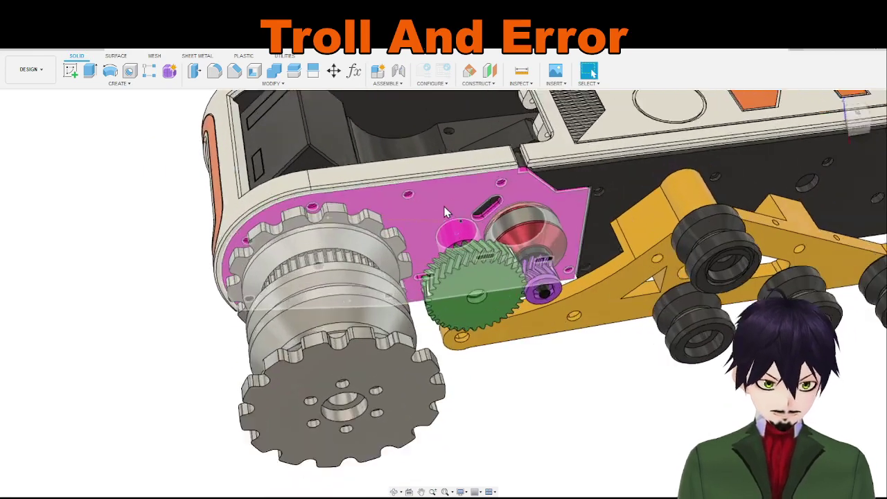
{"action": "scroll", "coordinate": [444, 206], "scroll_direction": "up", "scroll_amount": 5}
{"action": "scroll", "coordinate": [443, 208], "scroll_direction": "down", "scroll_amount": 2}
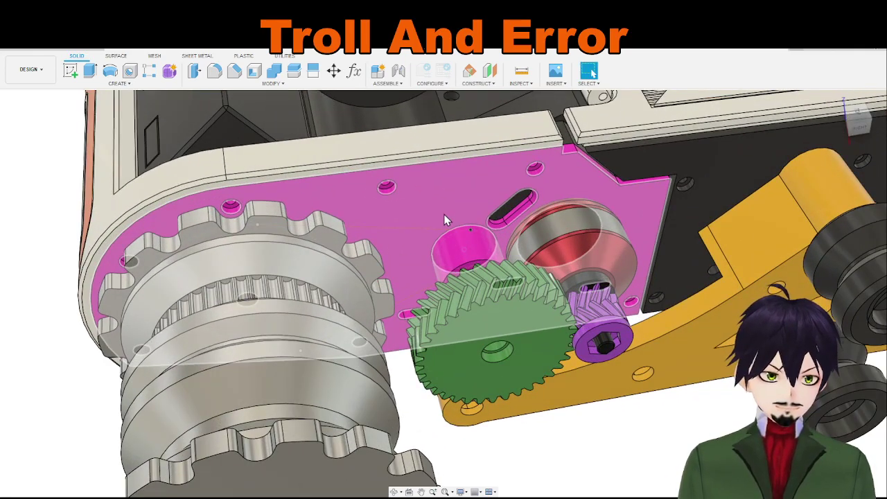
{"action": "middle_click_drag", "start_coordinate": [444, 214], "coordinate": [452, 164], "text": "shift"}
{"action": "middle_click_drag", "start_coordinate": [448, 235], "coordinate": [511, 284], "text": "shift"}
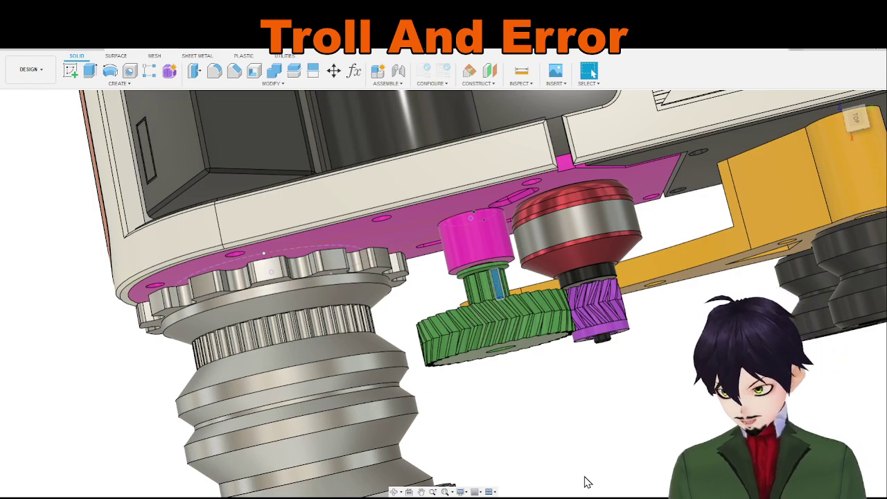
{"action": "middle_click_drag", "start_coordinate": [594, 416], "coordinate": [482, 277], "text": "shift"}
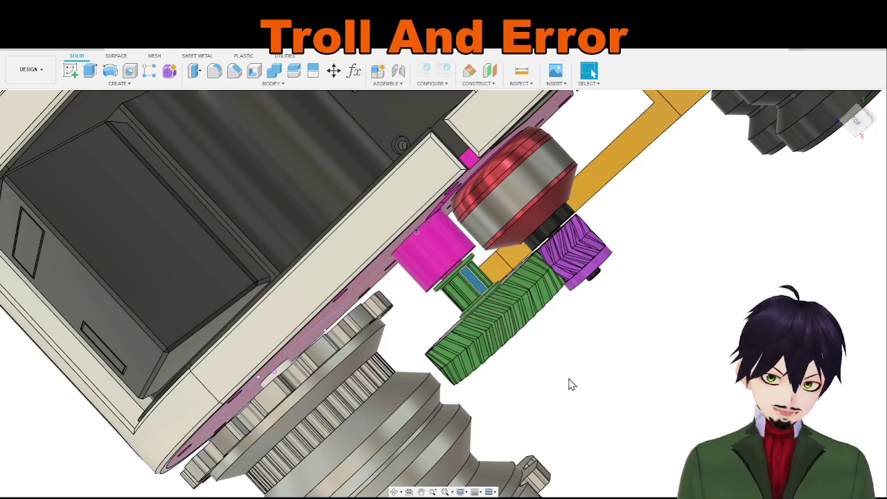
{"action": "middle_click_drag", "start_coordinate": [570, 382], "coordinate": [593, 74], "text": "shift"}
{"action": "middle_click_drag", "start_coordinate": [444, 291], "coordinate": [499, 229], "text": "shift"}
{"action": "scroll", "coordinate": [513, 347], "scroll_direction": "up", "scroll_amount": 3}
{"action": "scroll", "coordinate": [520, 322], "scroll_direction": "down", "scroll_amount": 3}
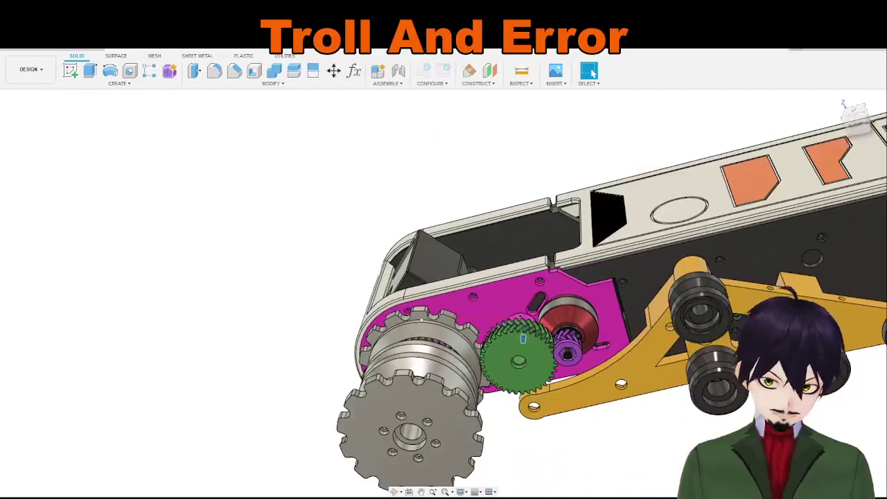
Step: Apply the dark appearance of the neighbouring chassis plate to the outer face of the magenta side plate
{"action": "left_click", "coordinate": [860, 129]}
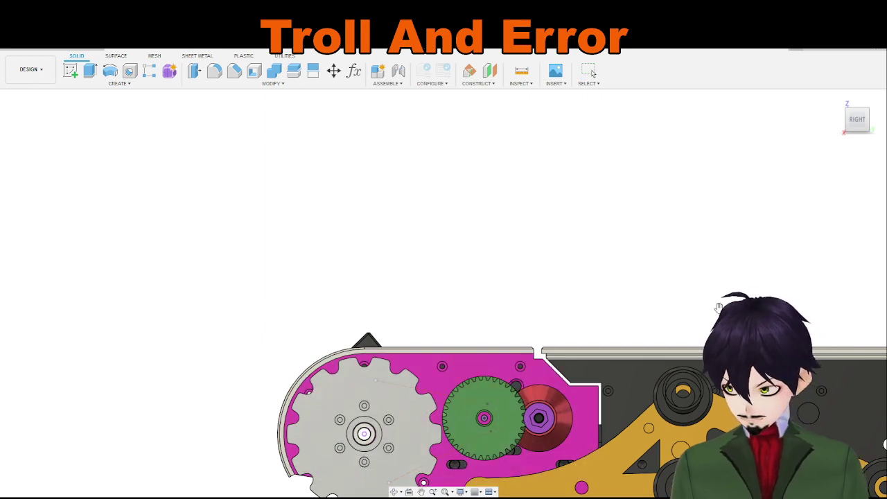
{"action": "left_click", "coordinate": [642, 375]}
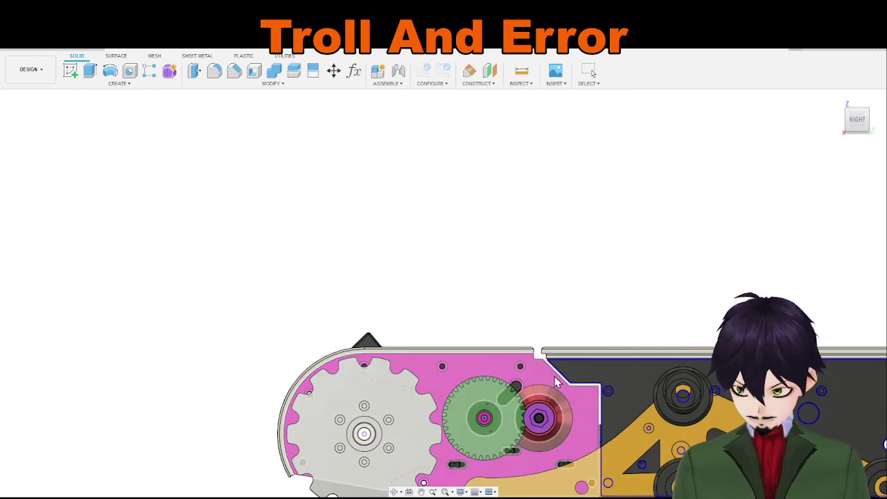
{"action": "left_click", "coordinate": [589, 374], "text": "ctrl"}
{"action": "left_click", "coordinate": [497, 365]}
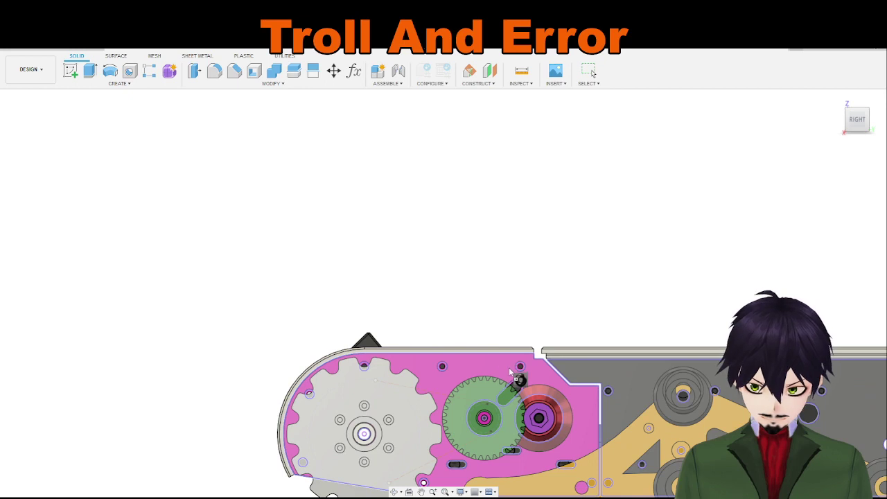
{"action": "key", "text": "v"}
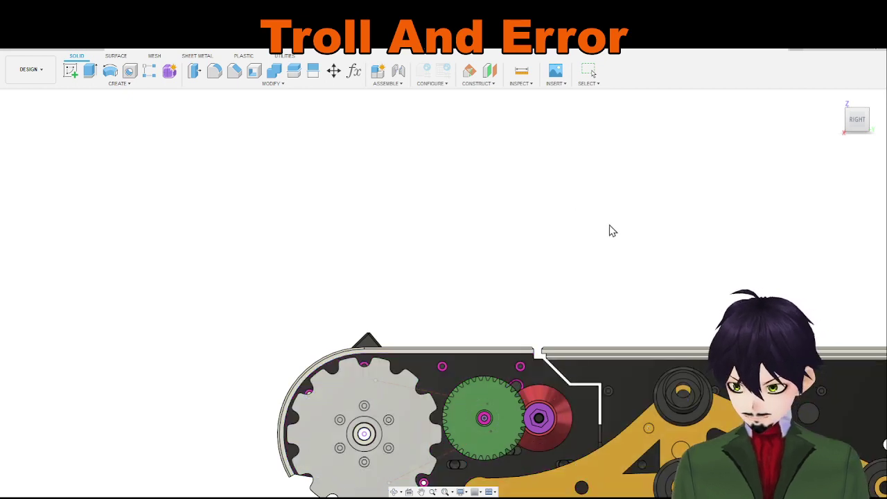
{"action": "middle_click_drag", "start_coordinate": [601, 271], "coordinate": [520, 190]}
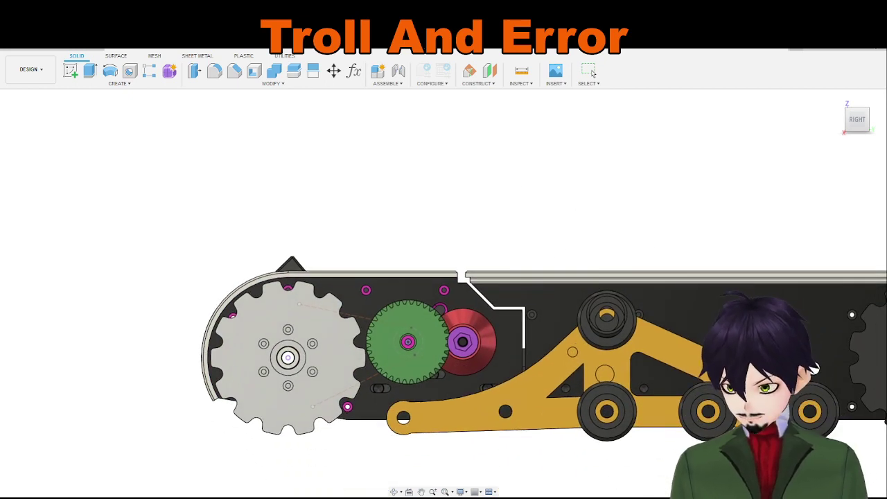
{"action": "key", "text": "Escape"}
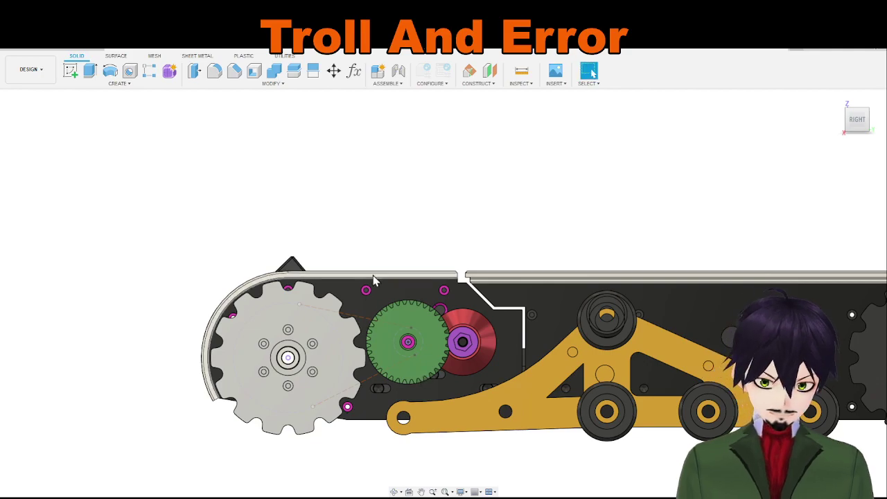
Step: Apply the dark appearance to the rest of the side plate, including the walls of its holes and slots
{"action": "scroll", "coordinate": [373, 286], "scroll_direction": "up", "scroll_amount": 4}
{"action": "middle_click_drag", "start_coordinate": [375, 287], "coordinate": [423, 310], "text": "shift"}
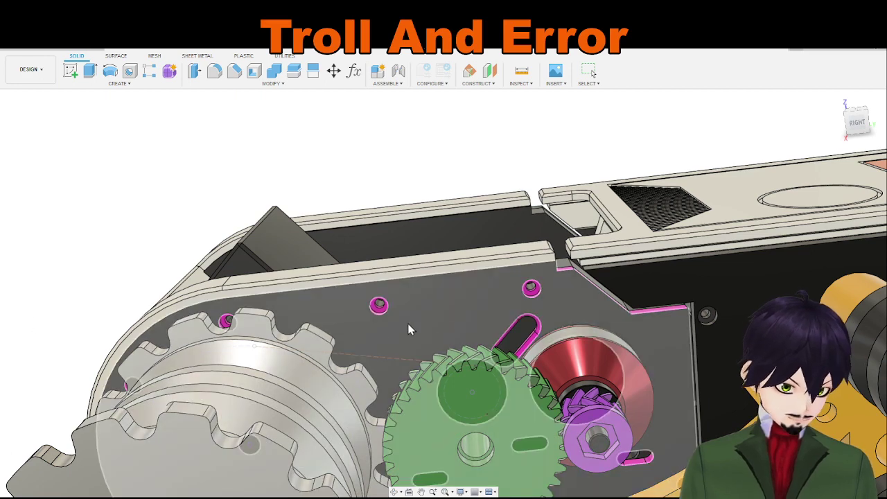
{"action": "left_click", "coordinate": [445, 319]}
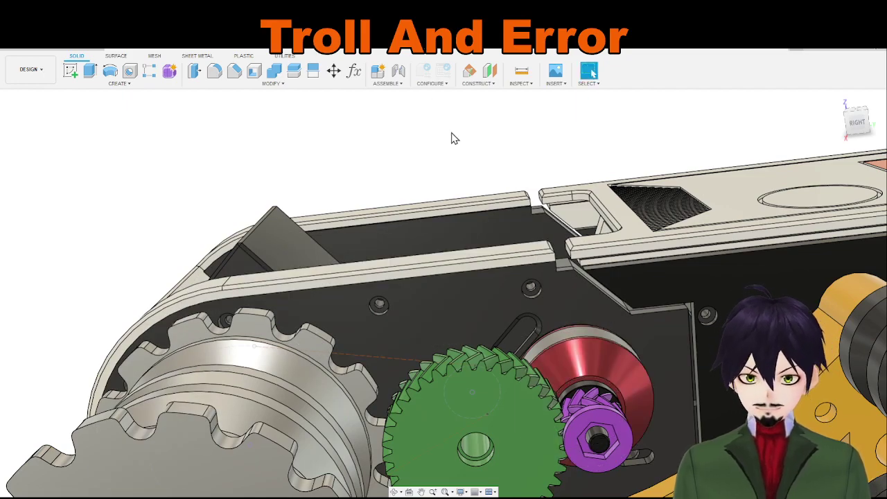
Step: Examine the sprocket, gears and motor against the dark side plate, from the side and from below
{"action": "mouse_move", "coordinate": [453, 137]}
{"action": "middle_mouse_down", "text": "shift"}
{"action": "mouse_move", "coordinate": [478, 113]}
{"action": "mouse_move", "coordinate": [452, 114]}
{"action": "mouse_move", "coordinate": [454, 124]}
{"action": "middle_mouse_up", "text": "shift"}
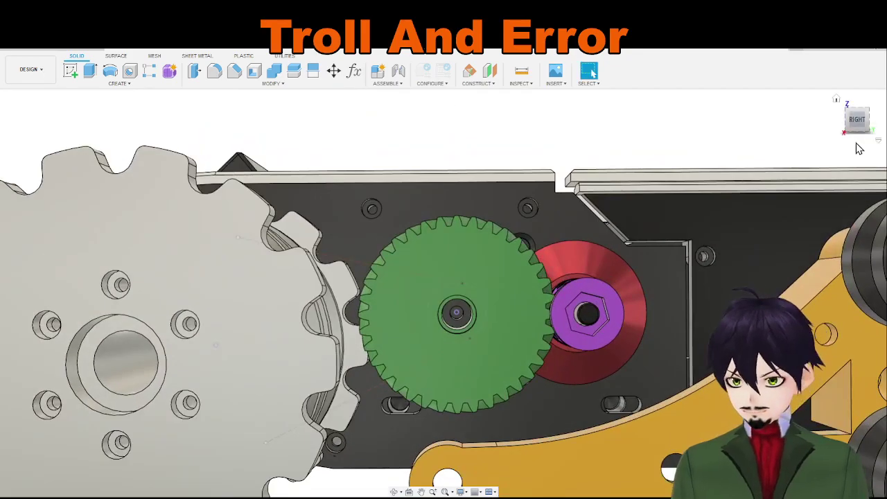
{"action": "left_click", "coordinate": [857, 119]}
{"action": "scroll", "coordinate": [391, 249], "scroll_direction": "down", "scroll_amount": 5}
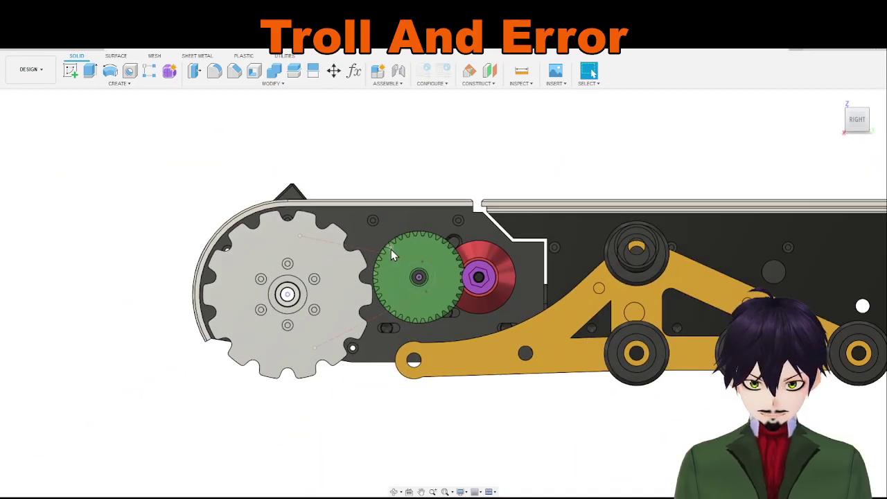
{"action": "middle_click_drag", "start_coordinate": [383, 359], "coordinate": [475, 328]}
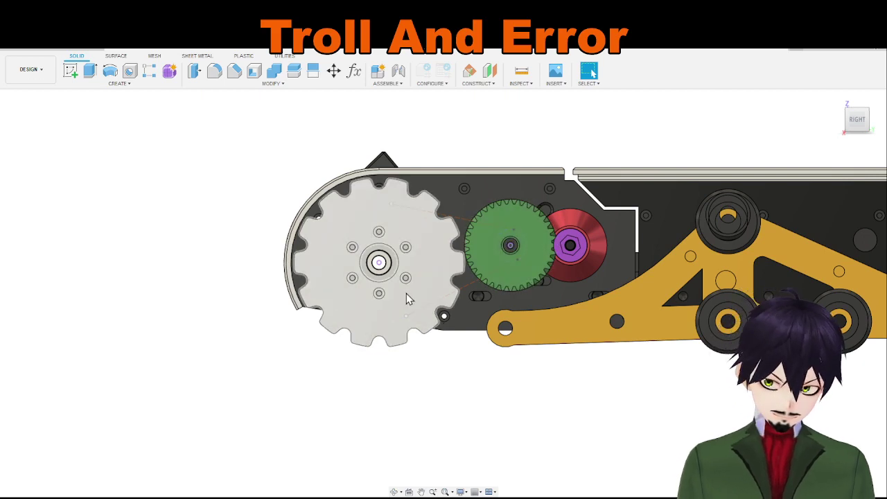
{"action": "middle_click_drag", "start_coordinate": [407, 295], "coordinate": [430, 423], "text": "shift"}
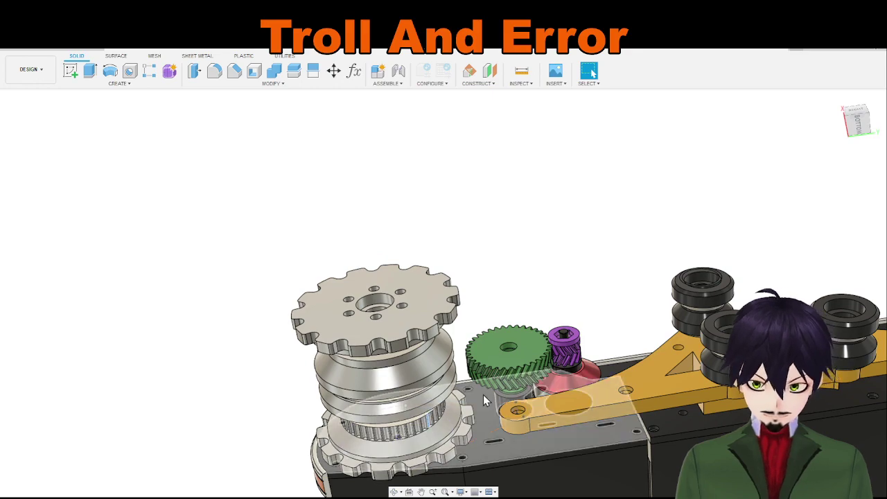
{"action": "middle_click_drag", "start_coordinate": [507, 287], "coordinate": [499, 335], "text": "shift"}
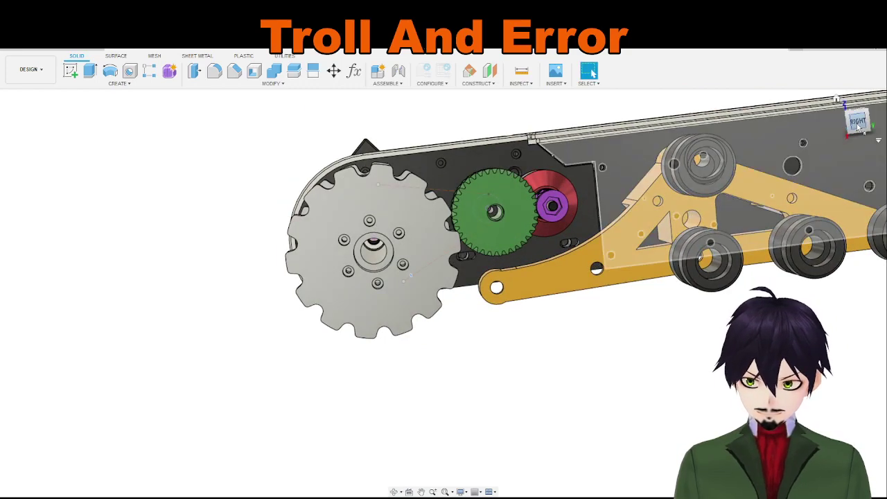
{"action": "left_click", "coordinate": [859, 123]}
{"action": "scroll", "coordinate": [446, 289], "scroll_direction": "up", "scroll_amount": 5}
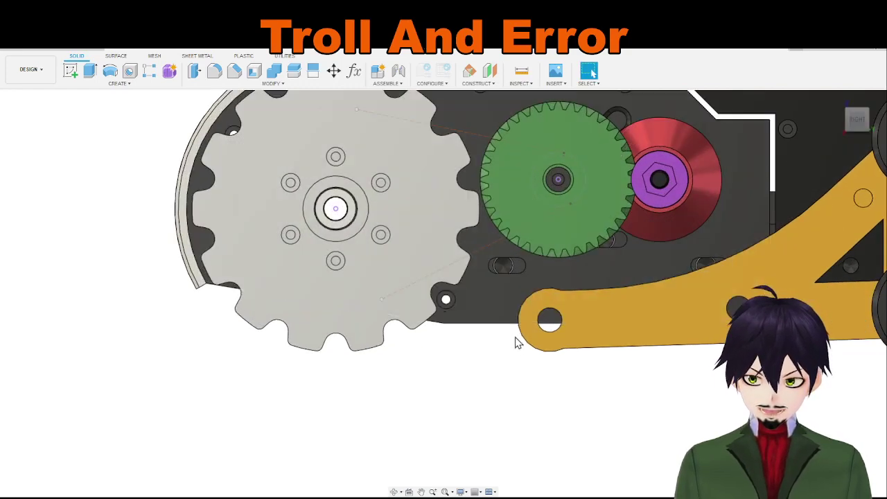
{"action": "scroll", "coordinate": [469, 269], "scroll_direction": "up", "scroll_amount": 4}
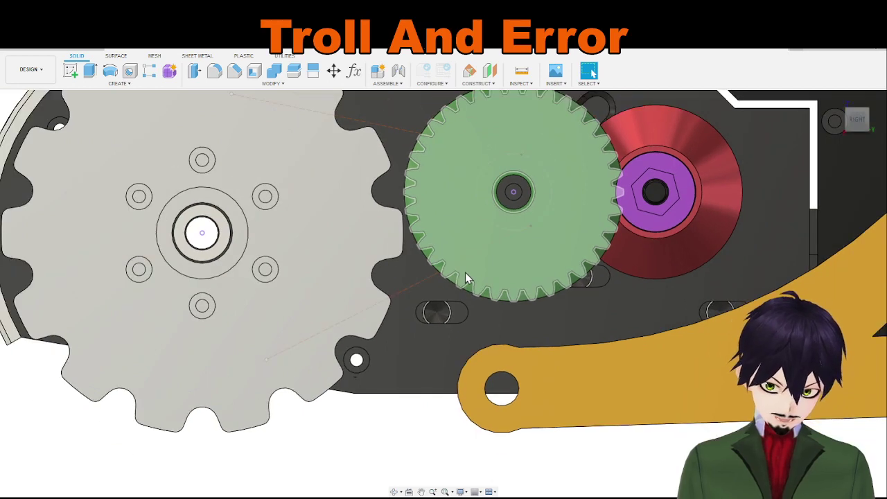
Step: Highlight the round hole inside the side plate's lower slot nearest the drive sprocket and examine its position
{"action": "left_click", "coordinate": [437, 312]}
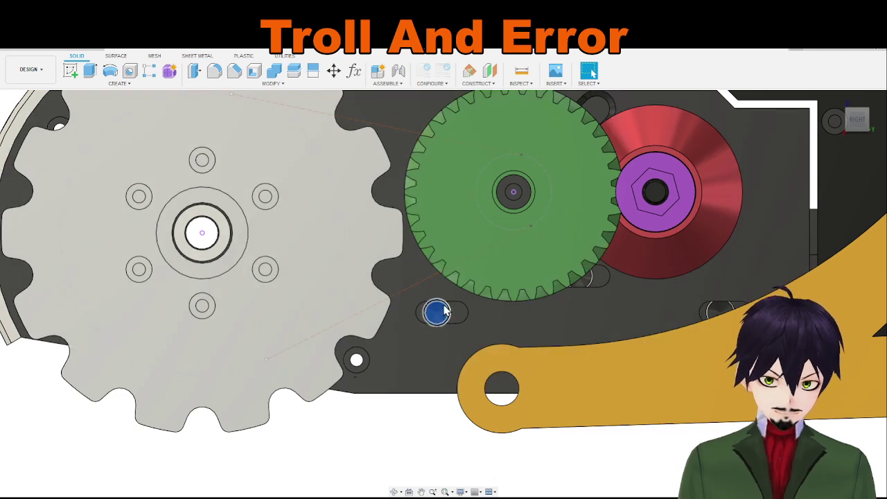
{"action": "scroll", "coordinate": [436, 321], "scroll_direction": "down", "scroll_amount": 2}
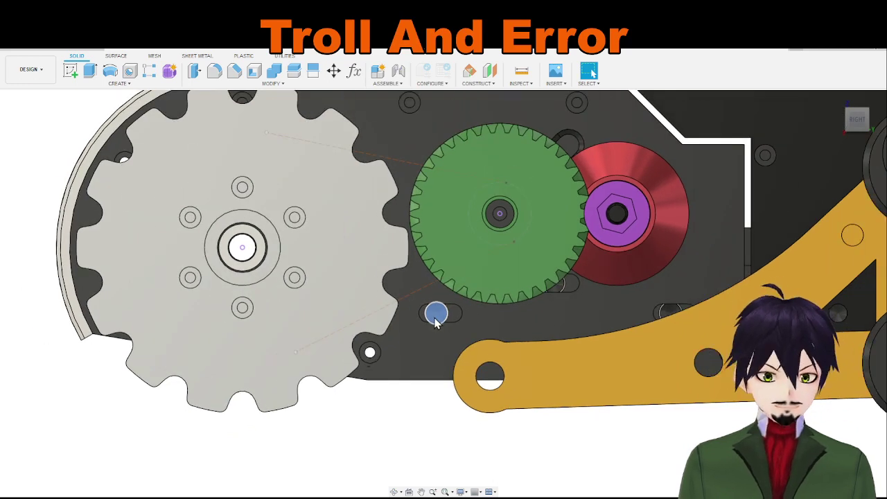
{"action": "scroll", "coordinate": [436, 315], "scroll_direction": "up", "scroll_amount": 3}
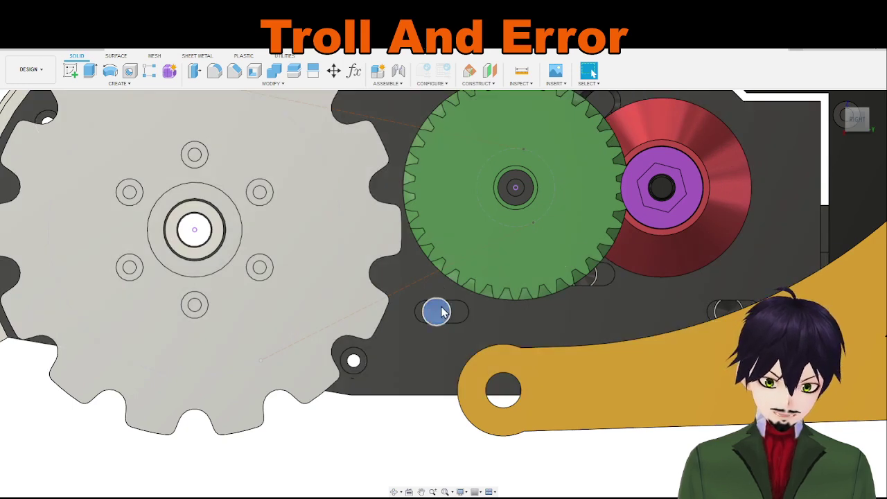
{"action": "scroll", "coordinate": [488, 308], "scroll_direction": "down", "scroll_amount": 3}
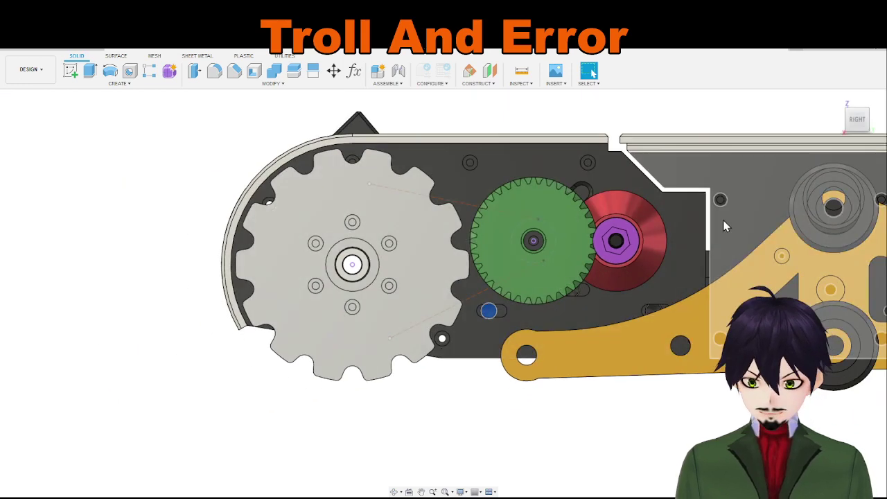
Step: Highlight the front side plate together with the main chassis plate, and the front plate's other slotted mounting holes
{"action": "left_click", "coordinate": [733, 229]}
{"action": "left_click", "coordinate": [689, 227], "text": "ctrl"}
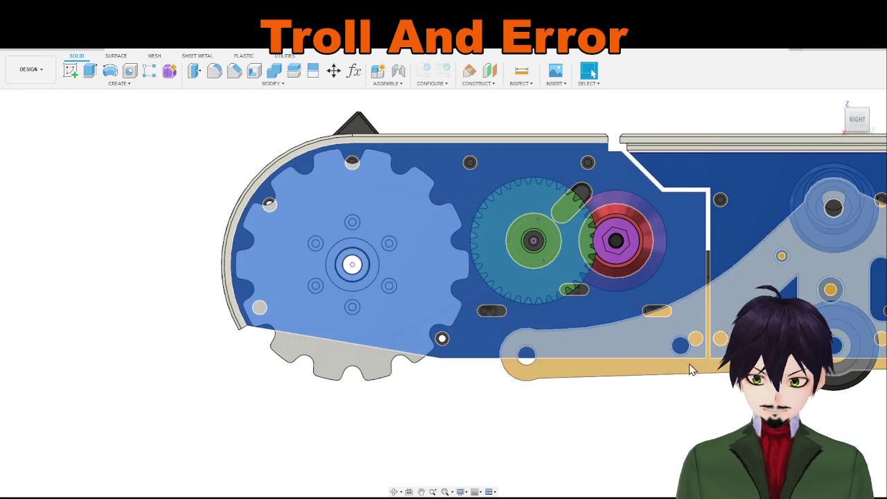
{"action": "left_click", "coordinate": [696, 407]}
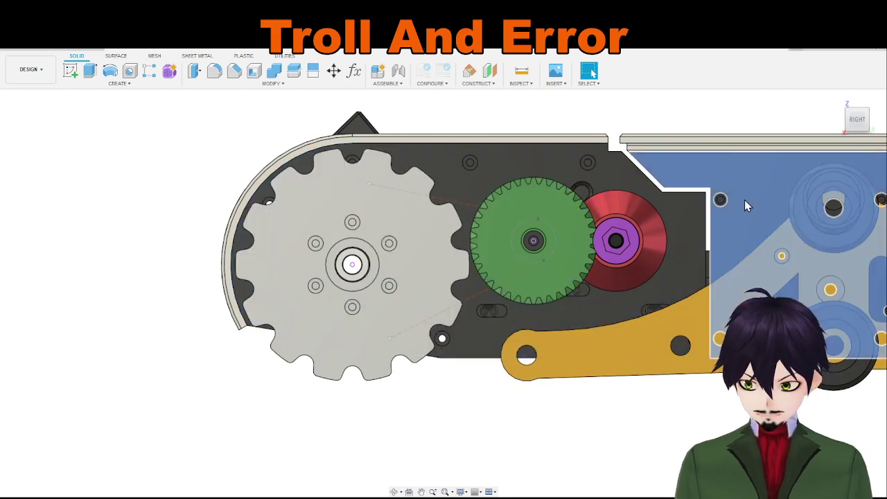
{"action": "left_click", "coordinate": [702, 214]}
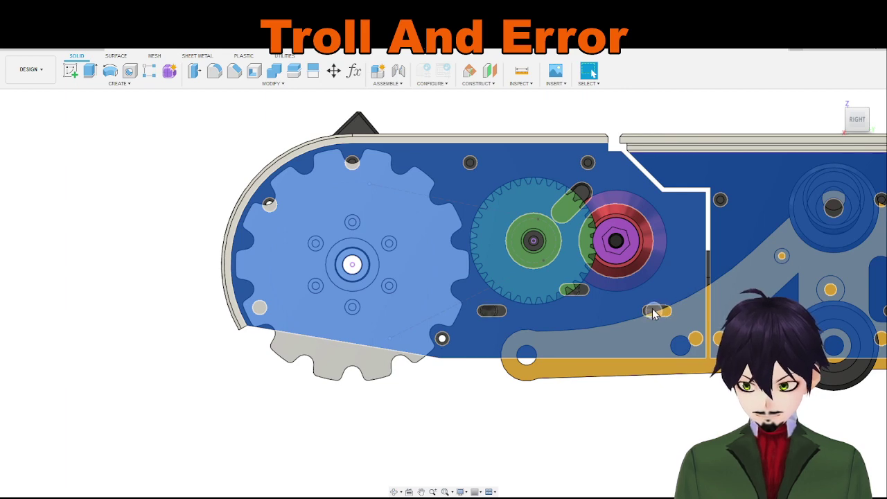
{"action": "key", "text": "Escape"}
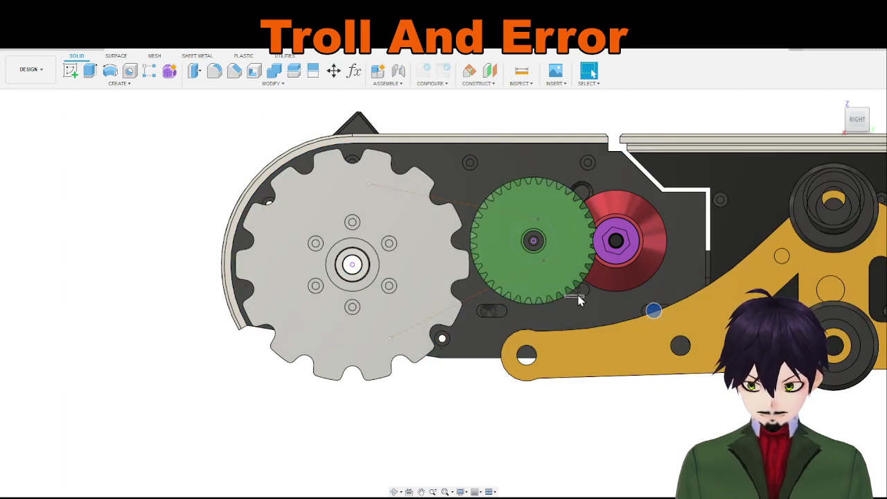
{"action": "left_click", "coordinate": [572, 290]}
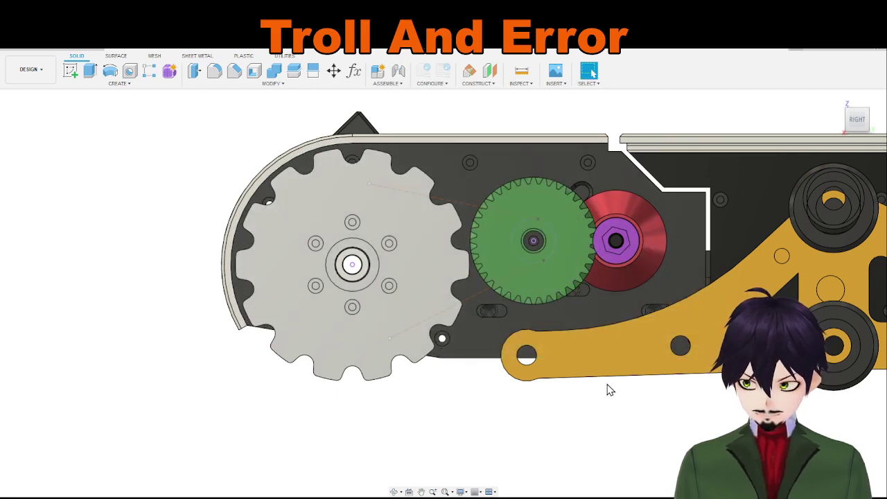
Step: Hide the dark side plates and internal chassis parts behind the sprocket, gears and suspension arm
{"action": "left_click", "coordinate": [588, 86]}
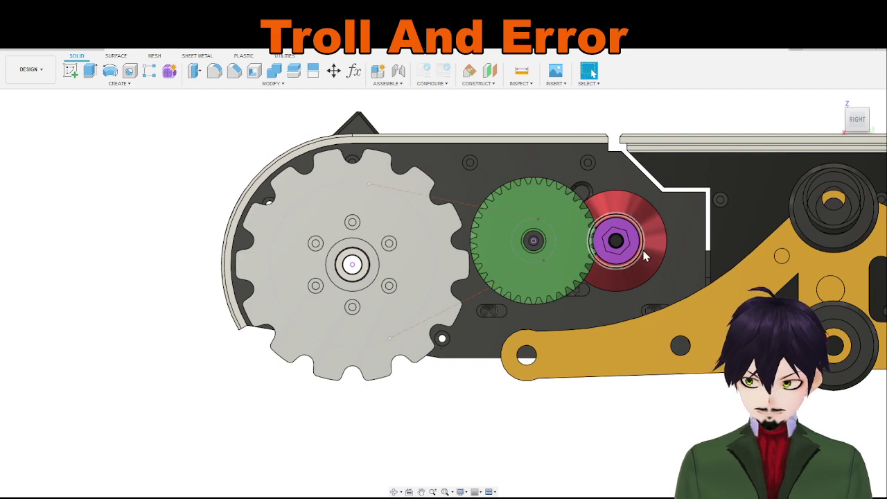
{"action": "middle_click_drag", "start_coordinate": [505, 409], "coordinate": [483, 459]}
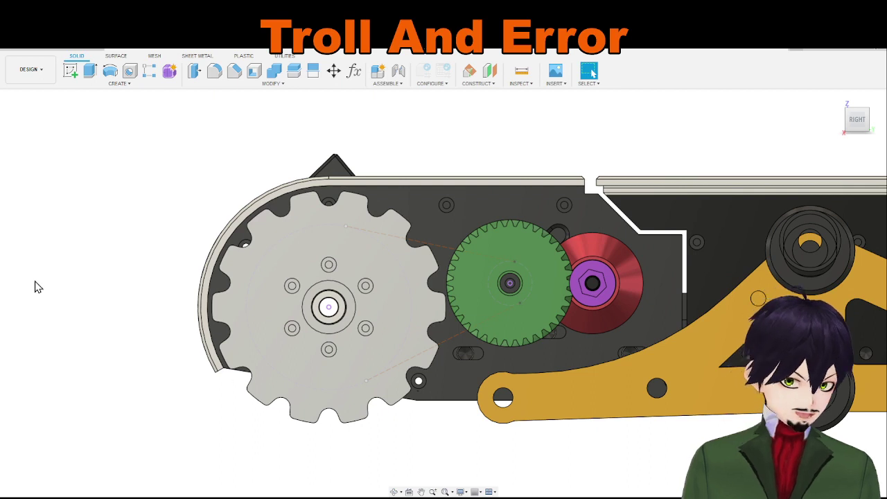
{"action": "key", "text": "v"}
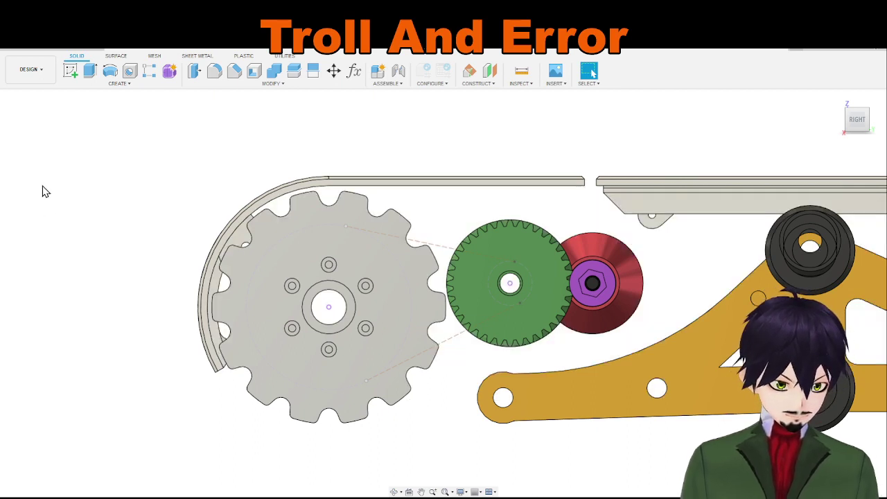
Step: Hide the dark side plates together with the grey guards, and highlight the dashed belt path between the sprocket and the green gear
{"action": "key", "text": "v"}
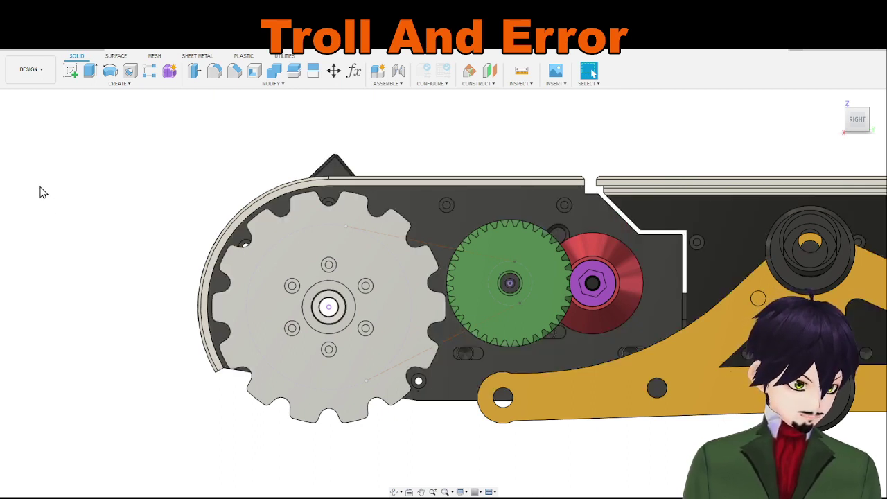
{"action": "key", "text": "v"}
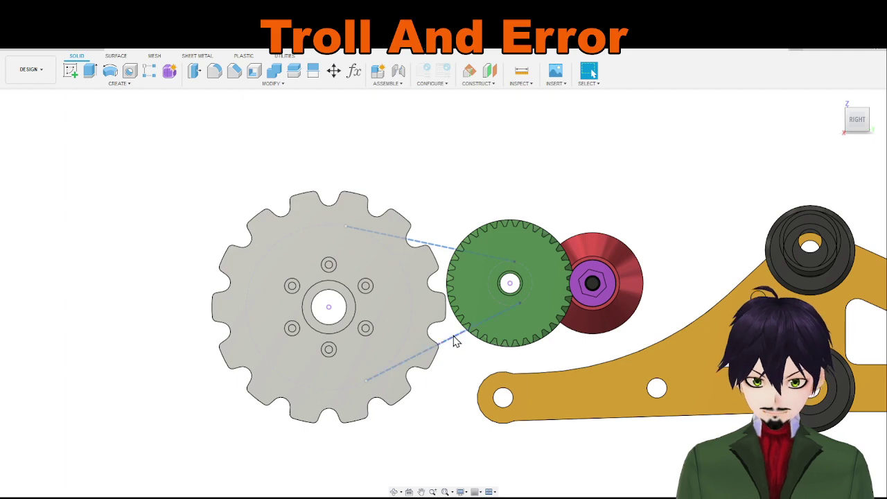
{"action": "scroll", "coordinate": [454, 341], "scroll_direction": "up", "scroll_amount": 4}
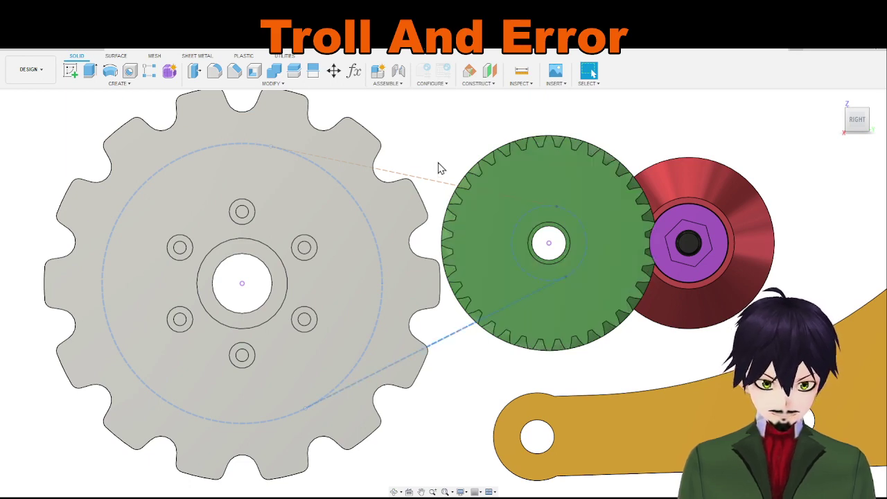
{"action": "scroll", "coordinate": [440, 192], "scroll_direction": "down", "scroll_amount": 3}
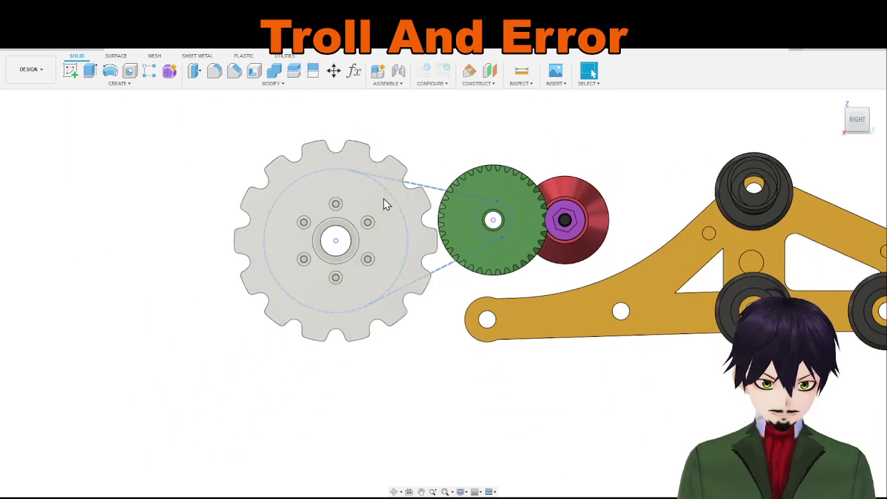
{"action": "middle_click_drag", "start_coordinate": [383, 198], "coordinate": [459, 144], "text": "shift"}
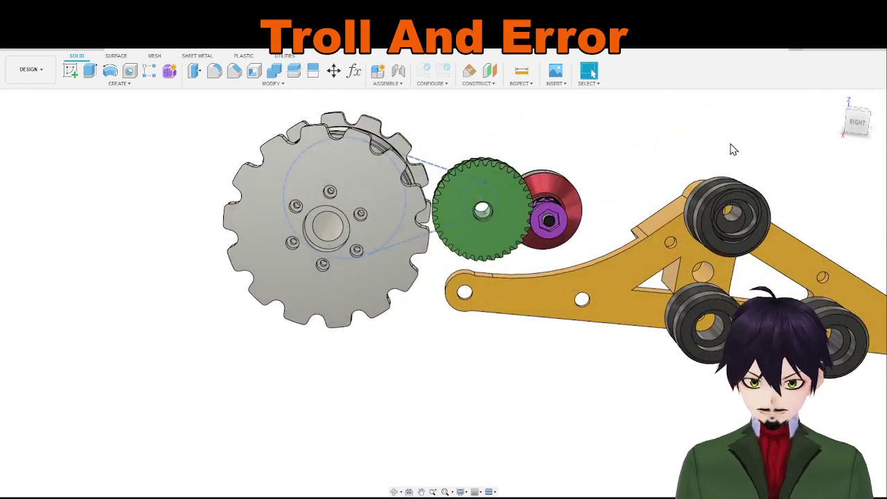
{"action": "left_click", "coordinate": [858, 122]}
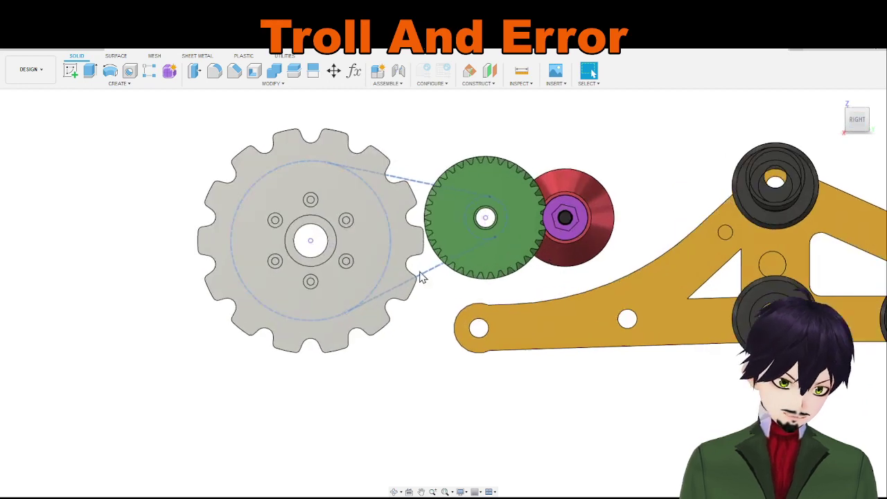
{"action": "scroll", "coordinate": [422, 277], "scroll_direction": "up", "scroll_amount": 5}
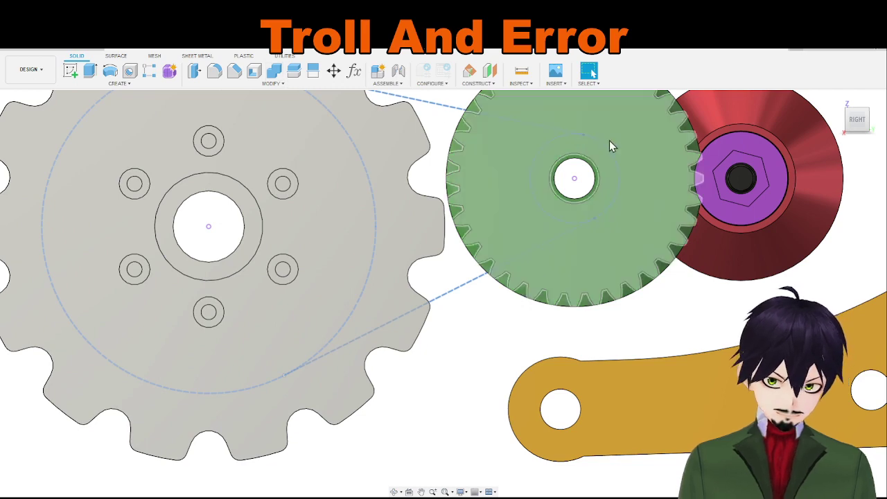
{"action": "scroll", "coordinate": [535, 356], "scroll_direction": "down", "scroll_amount": 2}
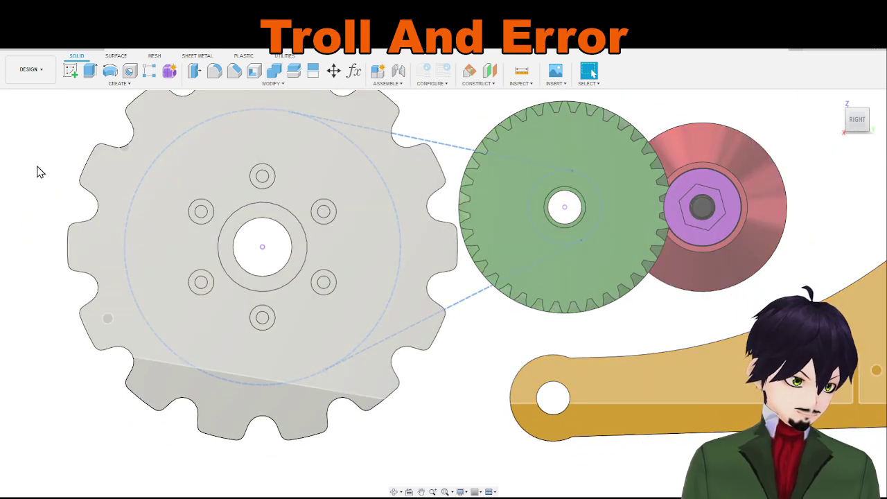
Step: Undo the hiding of the dark side plates and examine the sprocket, green gear and motor in the top view
{"action": "key", "text": "ctrl+z"}
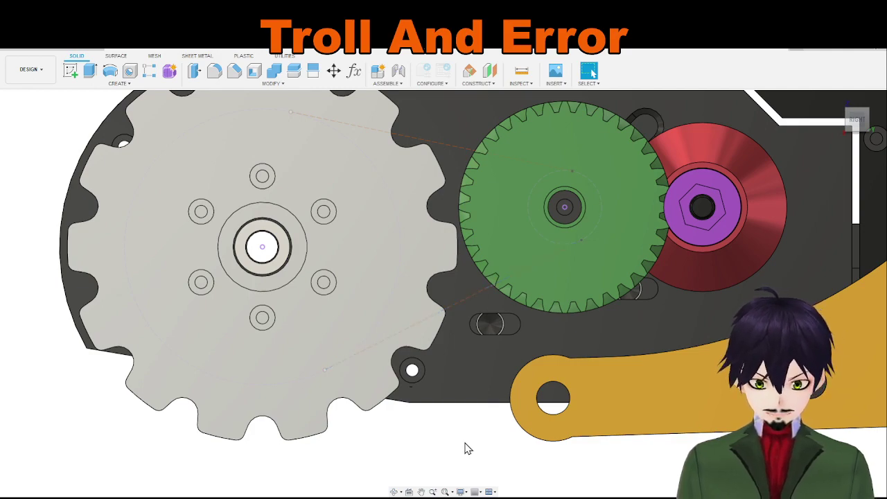
{"action": "middle_click_drag", "start_coordinate": [466, 451], "coordinate": [603, 380], "text": "shift"}
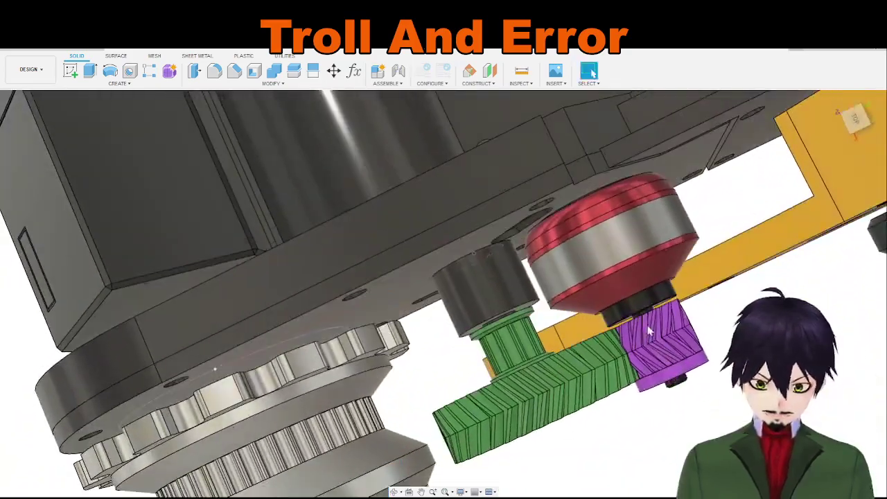
{"action": "left_click", "coordinate": [858, 119]}
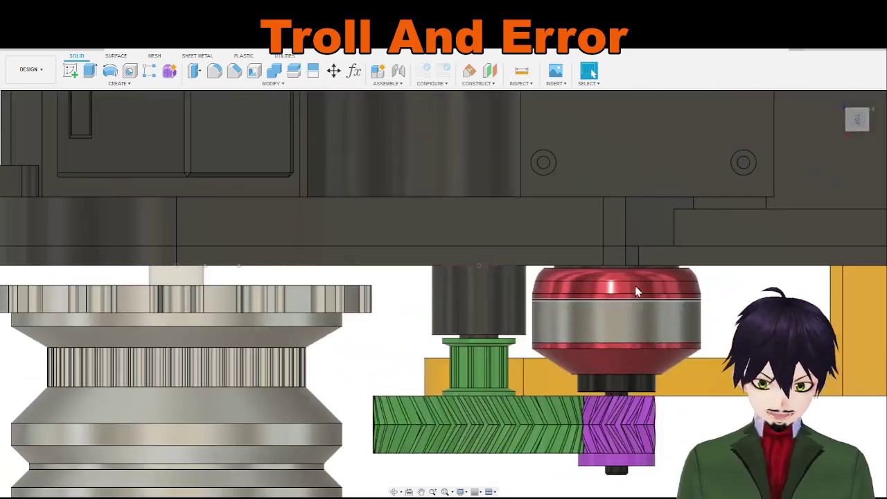
{"action": "scroll", "coordinate": [564, 354], "scroll_direction": "down", "scroll_amount": 3}
{"action": "middle_click_drag", "start_coordinate": [497, 446], "coordinate": [529, 396]}
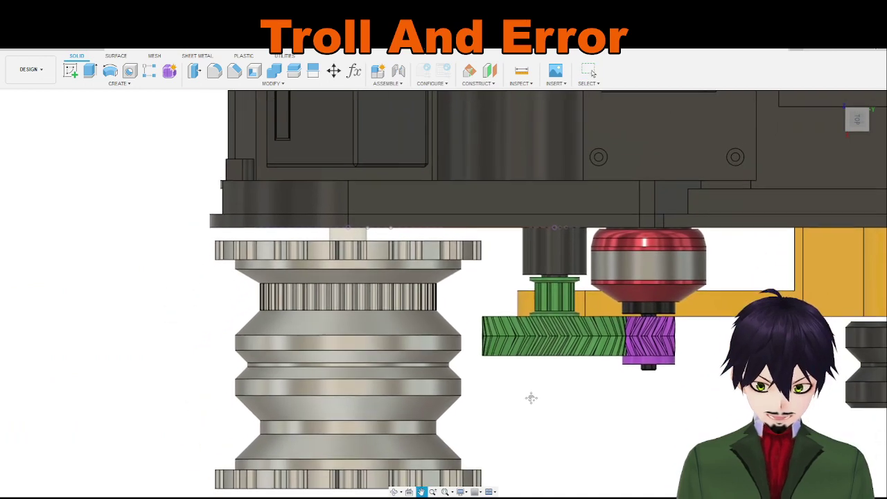
{"action": "scroll", "coordinate": [513, 312], "scroll_direction": "up", "scroll_amount": 3}
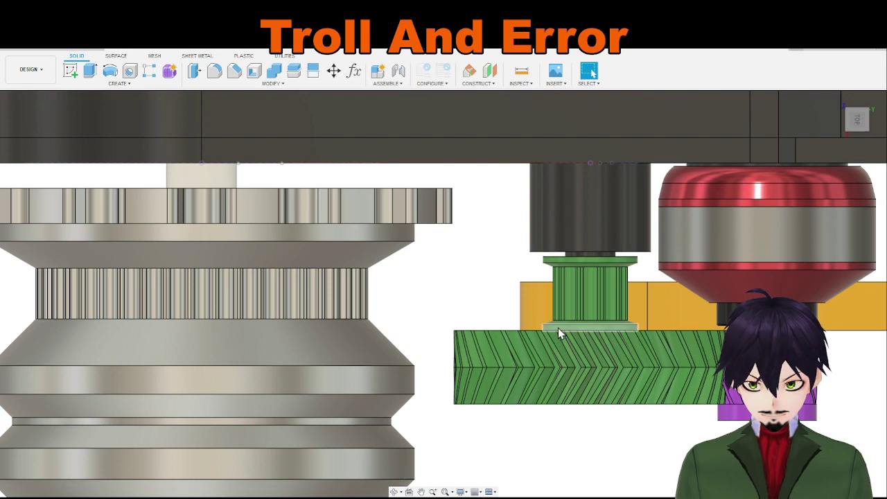
Step: Highlight teeth on the green pulley and on the sprocket's toothed hub, and compare their alignment in the top view
{"action": "middle_click_drag", "start_coordinate": [559, 328], "coordinate": [576, 267], "text": "shift"}
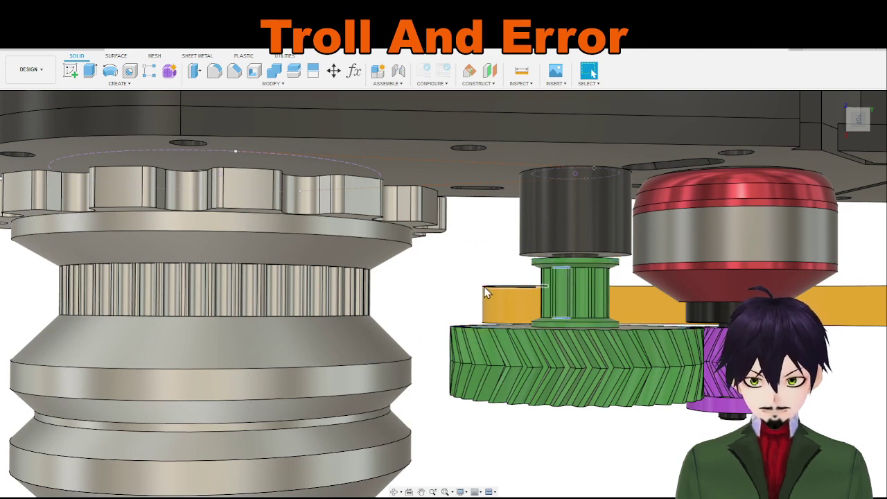
{"action": "left_click", "coordinate": [858, 121]}
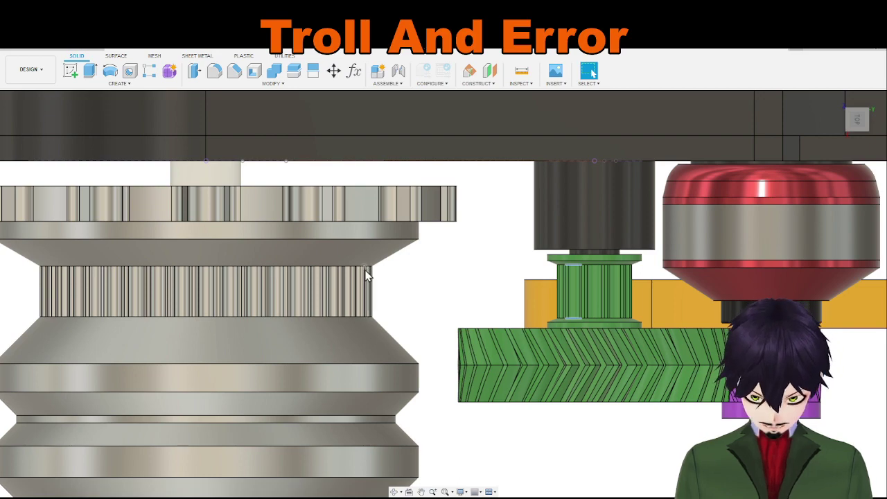
{"action": "middle_click_drag", "start_coordinate": [360, 272], "coordinate": [351, 344], "text": "shift"}
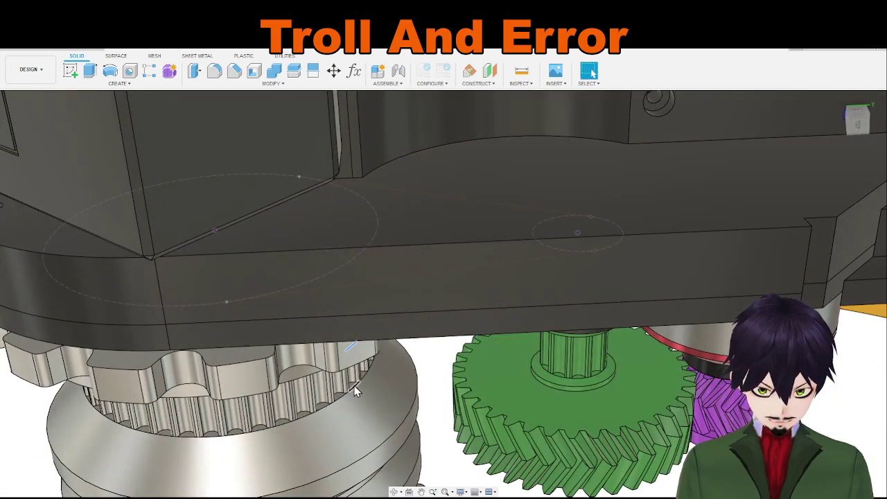
{"action": "middle_click_drag", "start_coordinate": [354, 391], "coordinate": [399, 326], "text": "shift"}
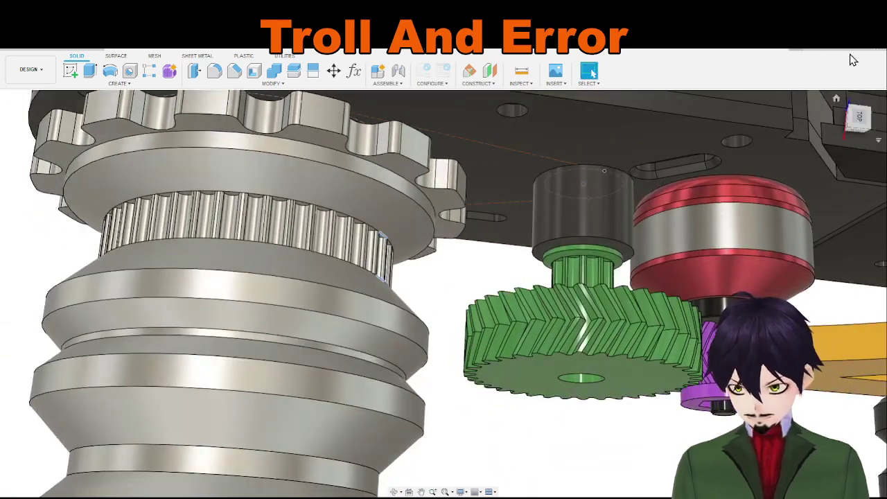
{"action": "left_click", "coordinate": [861, 120]}
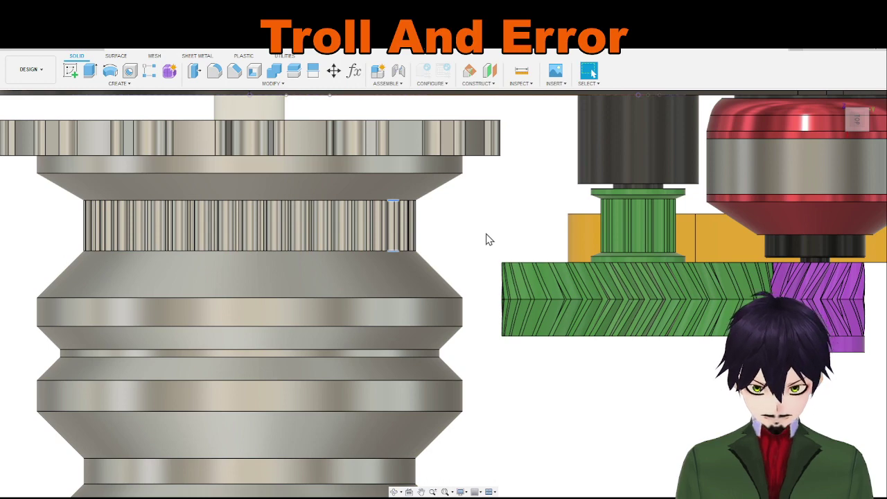
{"action": "scroll", "coordinate": [497, 217], "scroll_direction": "down", "scroll_amount": 2}
{"action": "middle_click_drag", "start_coordinate": [497, 217], "coordinate": [450, 249]}
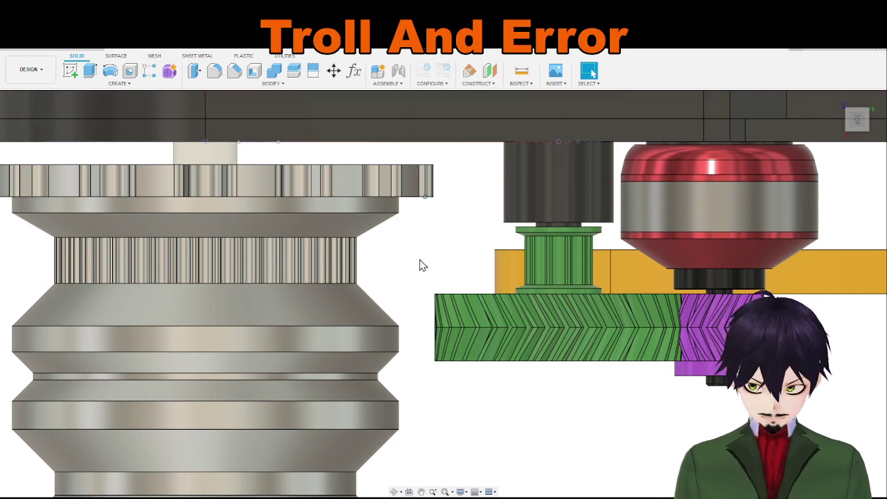
Step: Examine the belt space between the sprocket's toothed hub and the green pulley, and the black spacer above it, from several angles
{"action": "middle_click_drag", "start_coordinate": [467, 200], "coordinate": [470, 270], "text": "shift"}
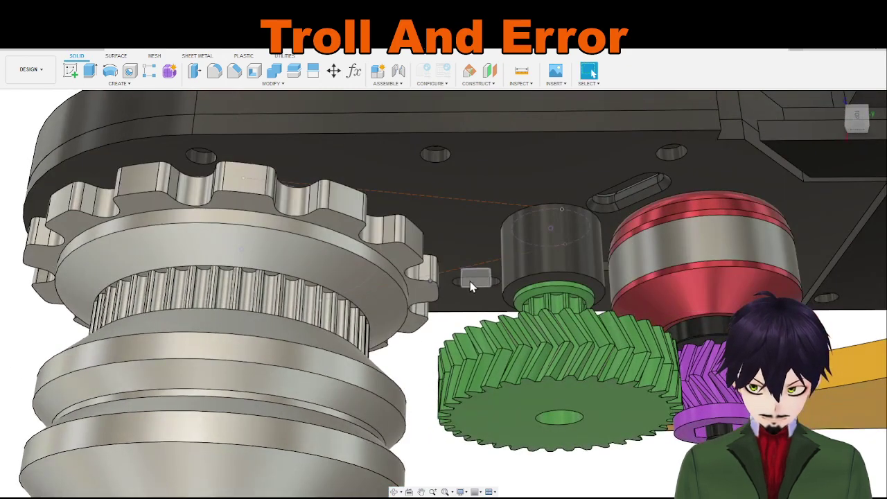
{"action": "middle_click_drag", "start_coordinate": [469, 319], "coordinate": [463, 298], "text": "shift"}
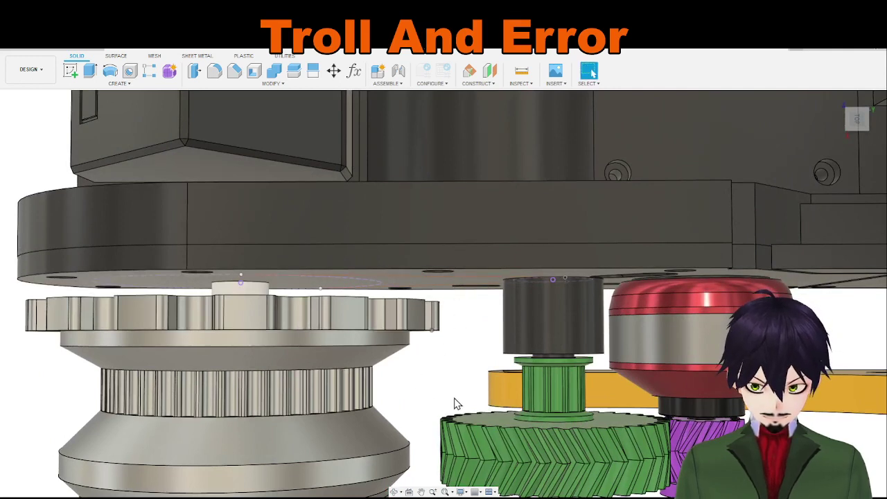
{"action": "middle_click_drag", "start_coordinate": [457, 403], "coordinate": [460, 392], "text": "shift"}
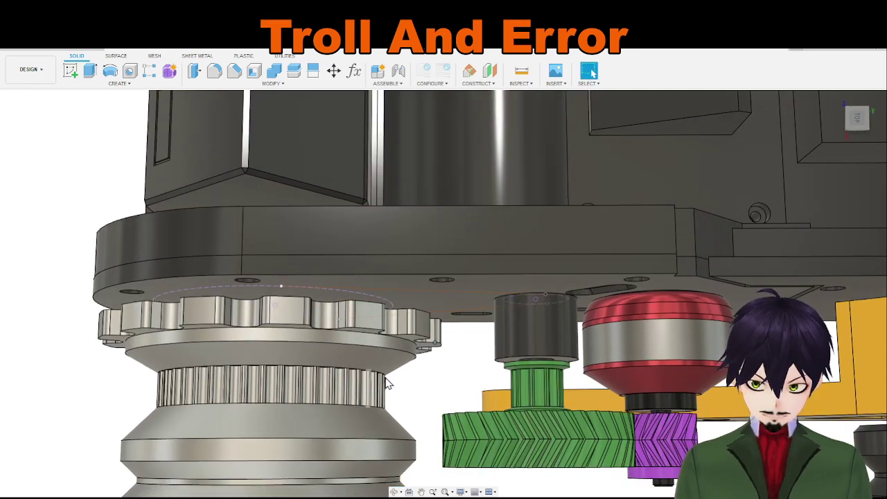
{"action": "mouse_move", "coordinate": [478, 380]}
{"action": "middle_mouse_down", "text": "shift"}
{"action": "mouse_move", "coordinate": [473, 357]}
{"action": "mouse_move", "coordinate": [481, 353]}
{"action": "mouse_move", "coordinate": [463, 354]}
{"action": "mouse_move", "coordinate": [483, 369]}
{"action": "middle_mouse_up", "text": "shift"}
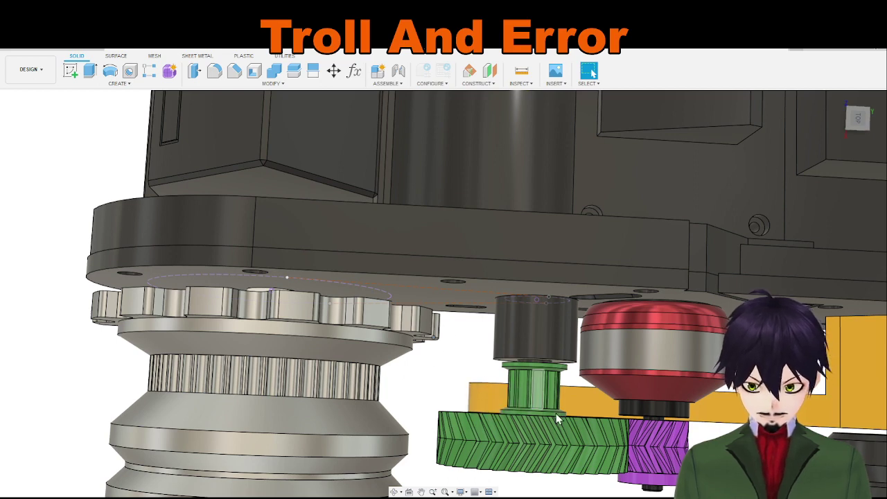
{"action": "scroll", "coordinate": [489, 366], "scroll_direction": "up", "scroll_amount": 5}
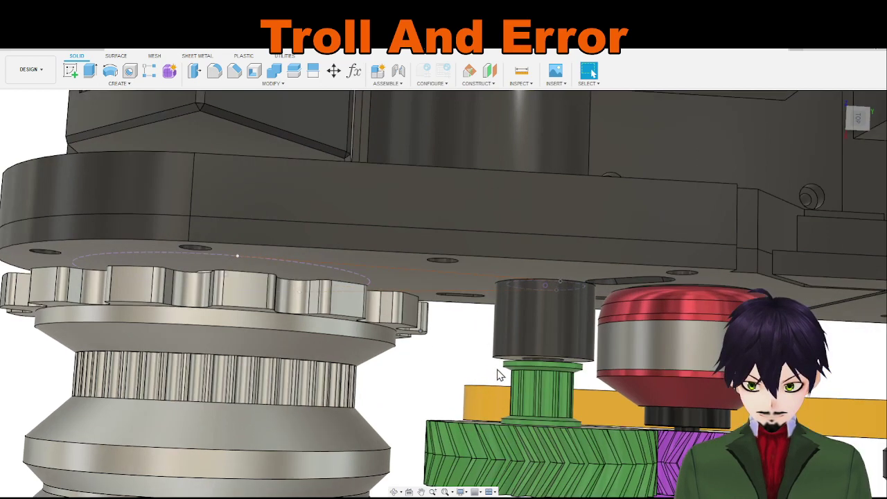
{"action": "middle_click_drag", "start_coordinate": [498, 375], "coordinate": [476, 367], "text": "shift"}
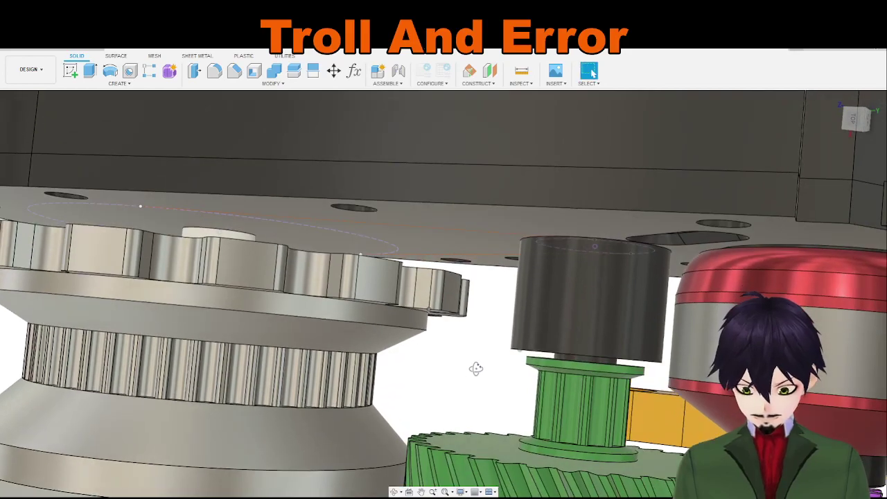
{"action": "scroll", "coordinate": [587, 357], "scroll_direction": "up", "scroll_amount": 3}
{"action": "scroll", "coordinate": [588, 360], "scroll_direction": "down", "scroll_amount": 3}
{"action": "middle_click_drag", "start_coordinate": [547, 361], "coordinate": [480, 328], "text": "shift"}
{"action": "scroll", "coordinate": [468, 386], "scroll_direction": "up", "scroll_amount": 2}
Step: Examine the side plate's slotted mounting holes below the green gear and the surrounding clearance in the right view
{"action": "left_click", "coordinate": [858, 119]}
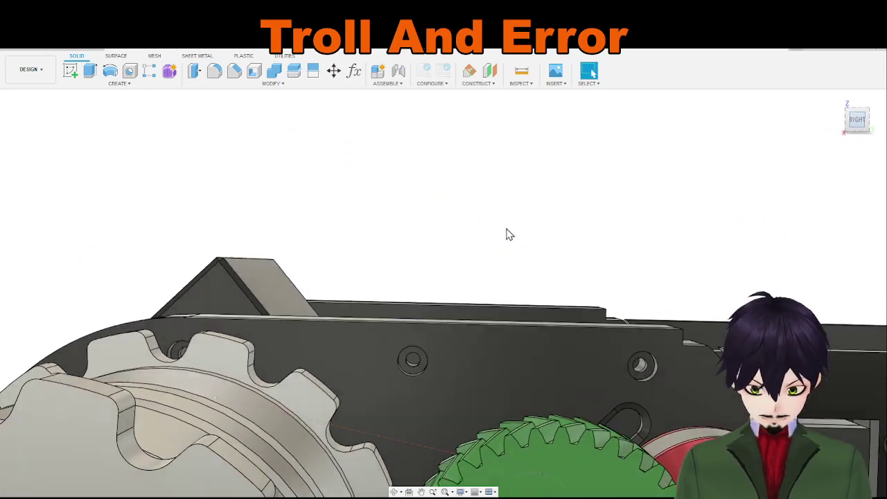
{"action": "middle_click_drag", "start_coordinate": [477, 426], "coordinate": [492, 289]}
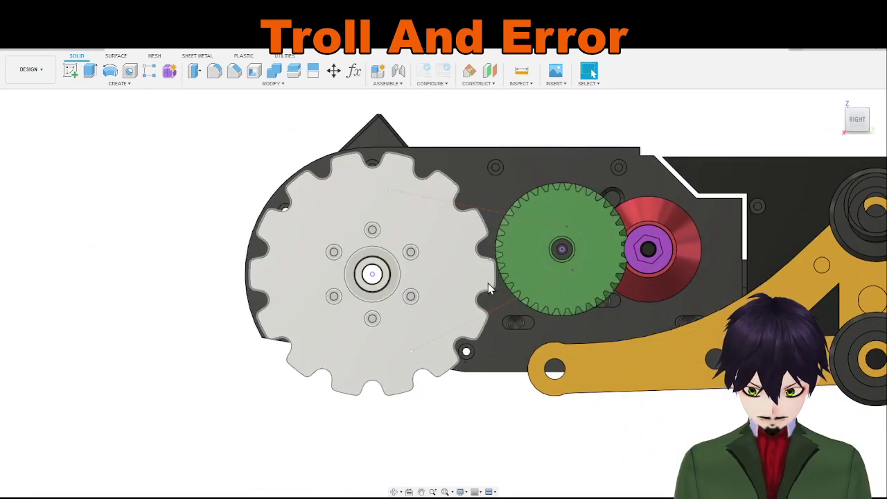
{"action": "scroll", "coordinate": [492, 288], "scroll_direction": "up", "scroll_amount": 5}
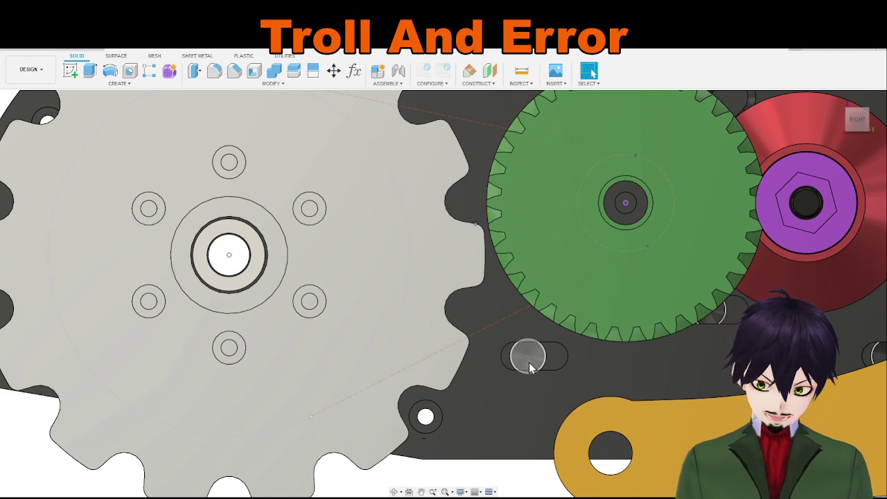
{"action": "scroll", "coordinate": [524, 361], "scroll_direction": "down", "scroll_amount": 3}
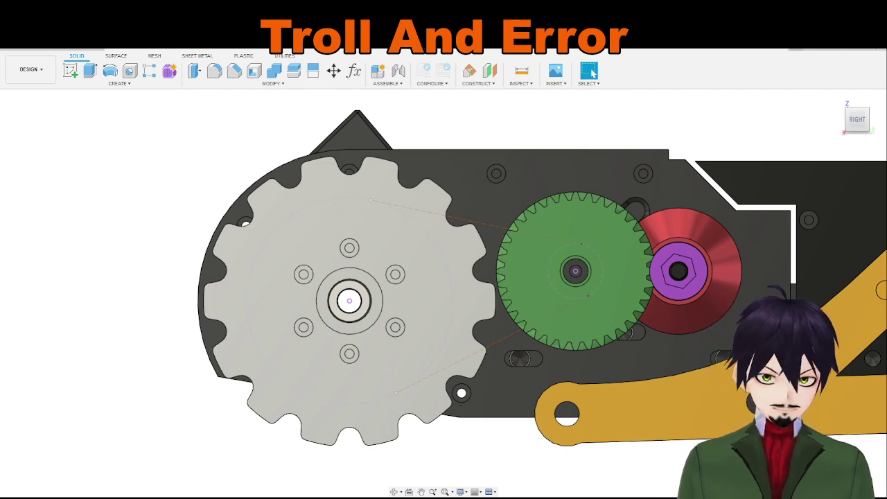
{"action": "middle_click_drag", "start_coordinate": [547, 116], "coordinate": [511, 124]}
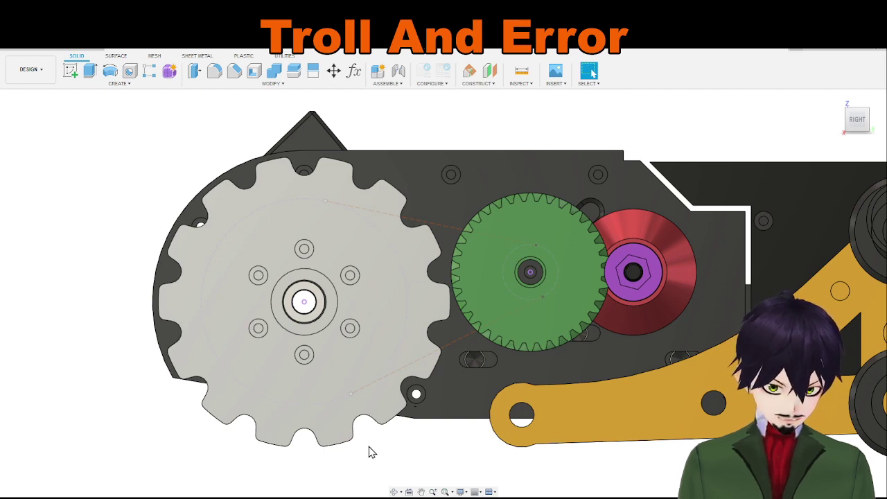
{"action": "scroll", "coordinate": [471, 465], "scroll_direction": "up", "scroll_amount": 8}
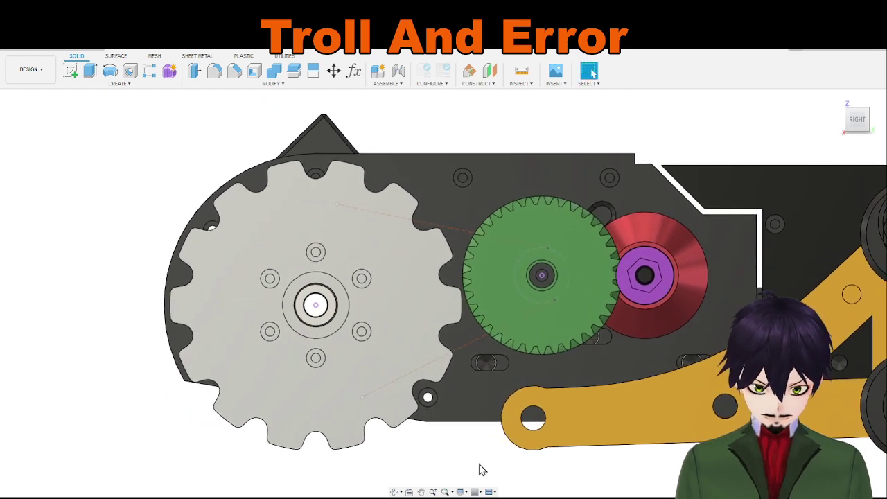
{"action": "scroll", "coordinate": [503, 384], "scroll_direction": "down", "scroll_amount": 10}
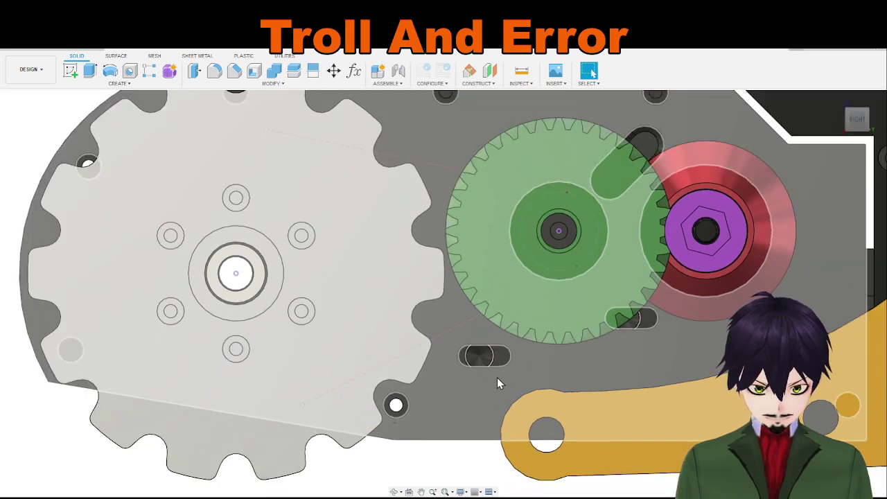
{"action": "scroll", "coordinate": [488, 399], "scroll_direction": "up", "scroll_amount": 3}
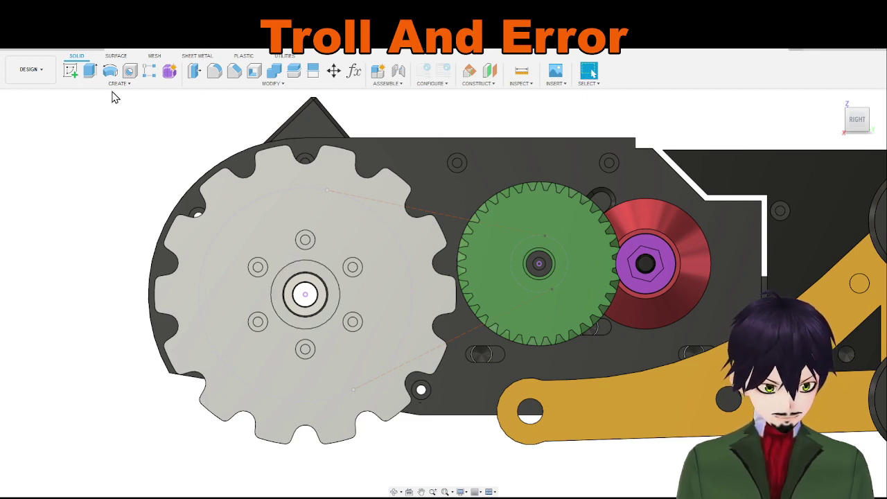
Step: Start a sketch on the outer face of the front side plate, near the lower slot beside the sprocket
{"action": "left_click", "coordinate": [68, 75]}
{"action": "left_click", "coordinate": [465, 382]}
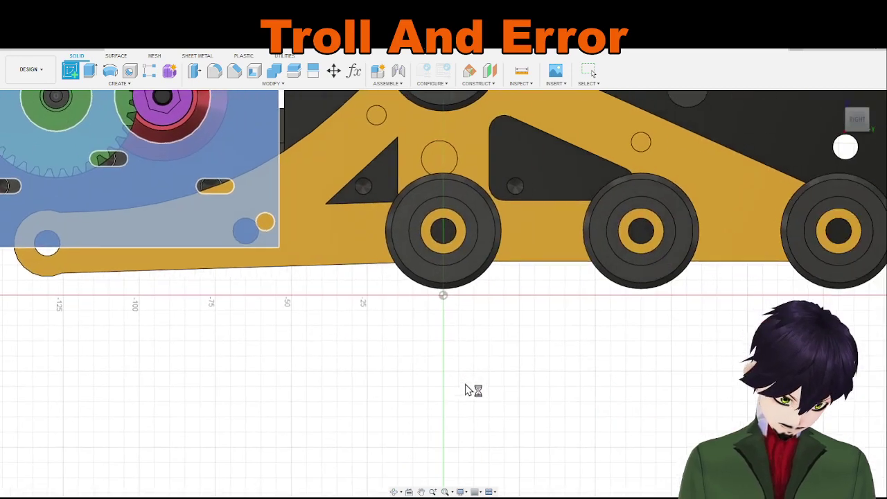
{"action": "scroll", "coordinate": [475, 351], "scroll_direction": "up", "scroll_amount": 5}
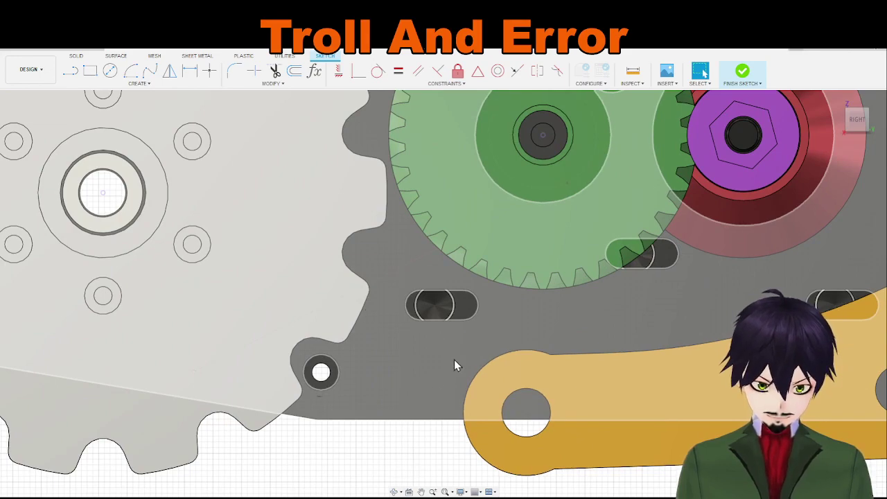
Step: Project the round edge in the lower slot beside the sprocket into the sketch and make it construction geometry
{"action": "scroll", "coordinate": [516, 312], "scroll_direction": "down", "scroll_amount": 3}
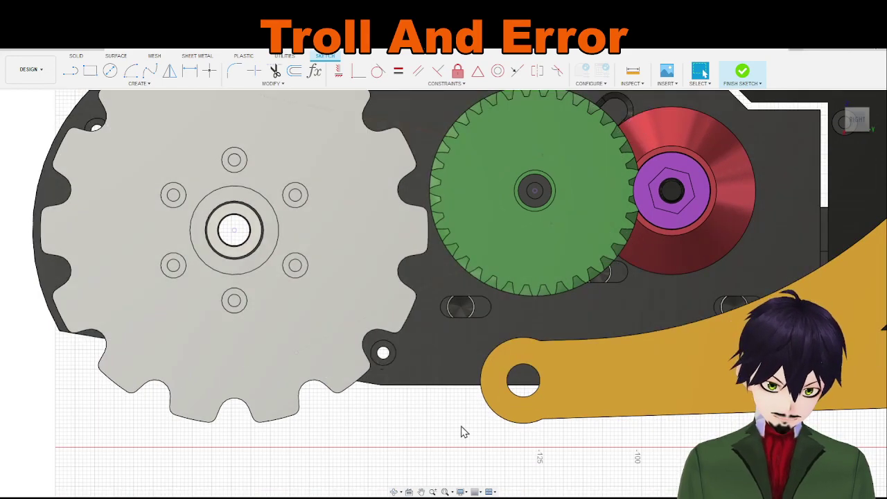
{"action": "scroll", "coordinate": [462, 431], "scroll_direction": "up", "scroll_amount": 3}
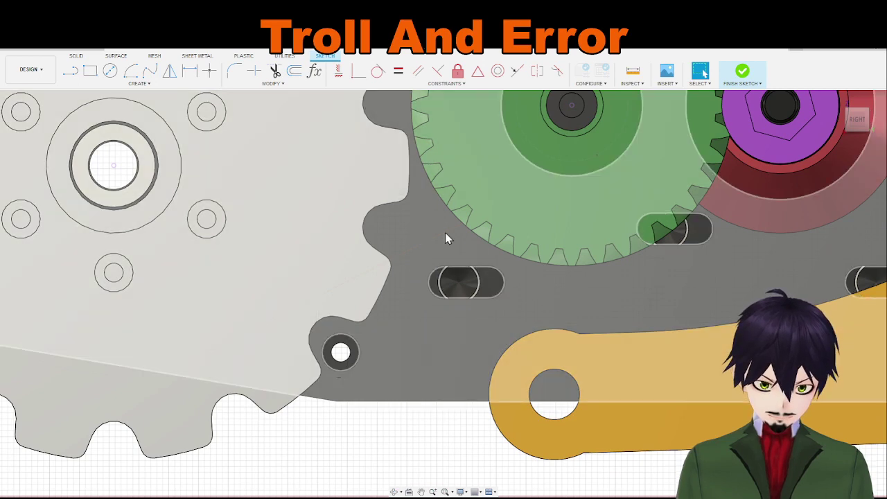
{"action": "mouse_move", "coordinate": [505, 271]}
{"action": "middle_mouse_down"}
{"action": "mouse_move", "coordinate": [446, 283]}
{"action": "mouse_move", "coordinate": [491, 305]}
{"action": "mouse_move", "coordinate": [512, 334]}
{"action": "mouse_move", "coordinate": [501, 342]}
{"action": "mouse_move", "coordinate": [584, 361]}
{"action": "middle_mouse_up"}
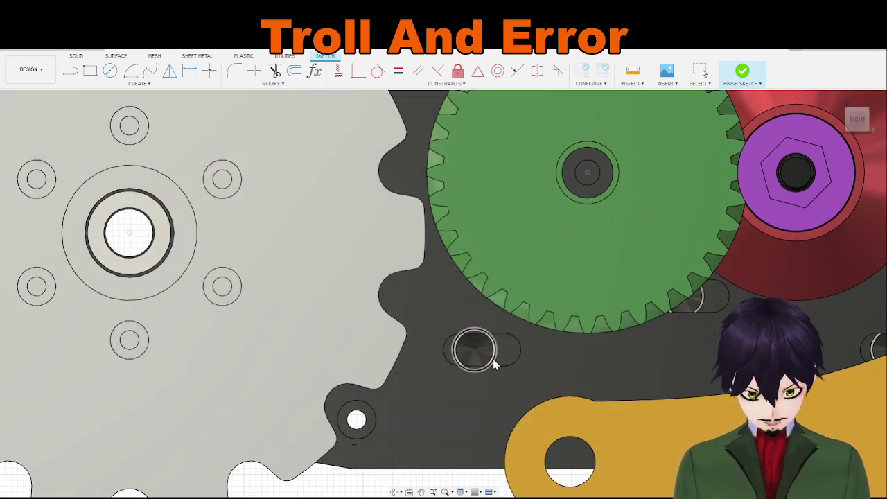
{"action": "left_click", "coordinate": [479, 352]}
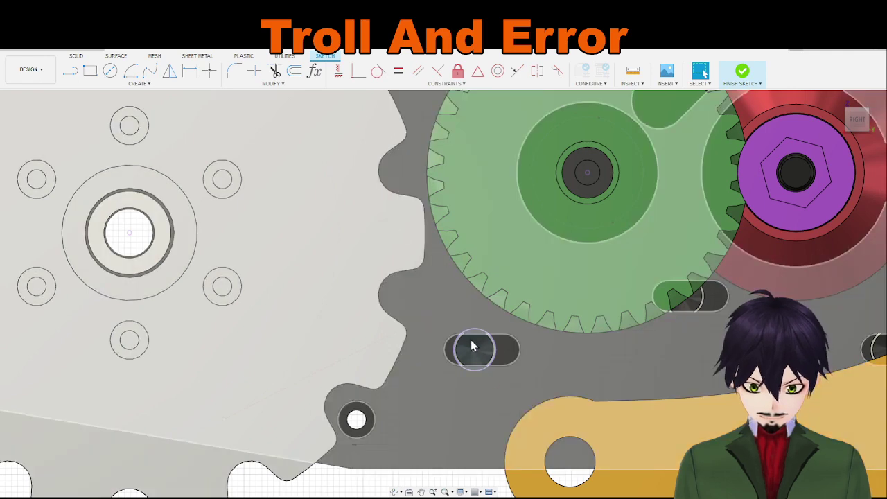
{"action": "left_click", "coordinate": [474, 350]}
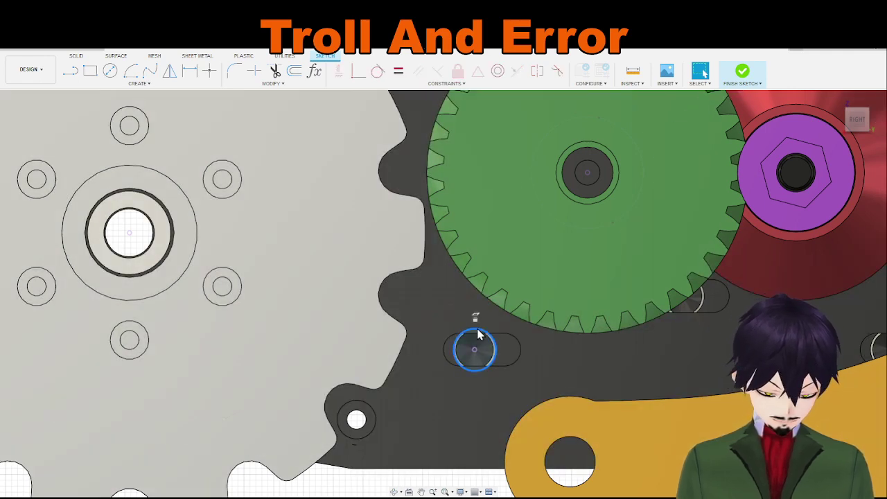
{"action": "scroll", "coordinate": [477, 335], "scroll_direction": "down", "scroll_amount": 5}
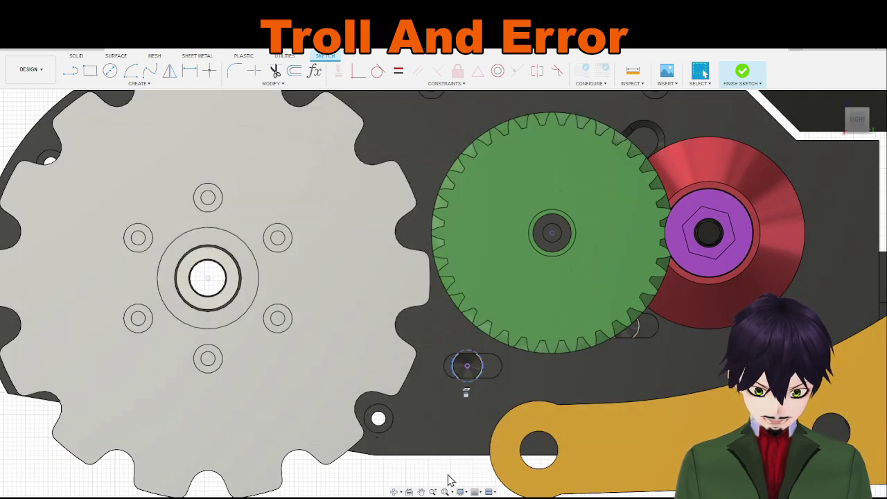
{"action": "key", "text": "Escape"}
{"action": "scroll", "coordinate": [382, 196], "scroll_direction": "up", "scroll_amount": 2}
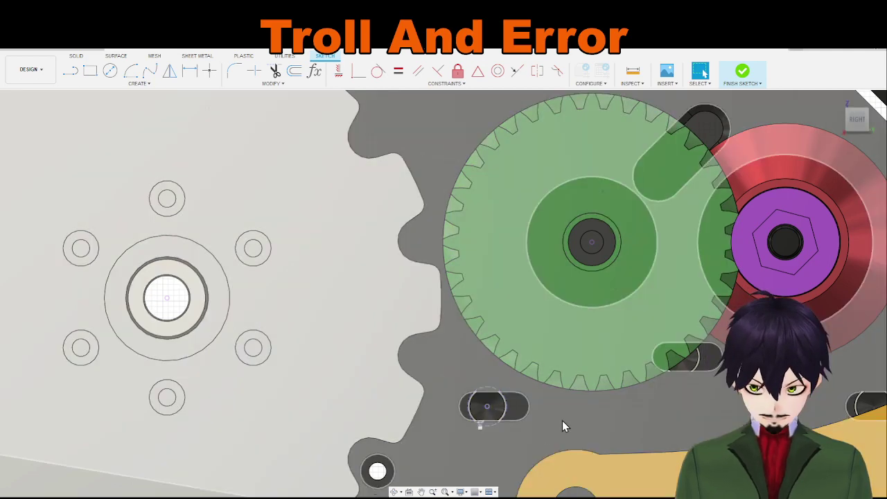
Step: Project the small belt circle around the green gear's center and the large belt circle on the sprocket into the sketch
{"action": "middle_click_drag", "start_coordinate": [564, 425], "coordinate": [602, 442]}
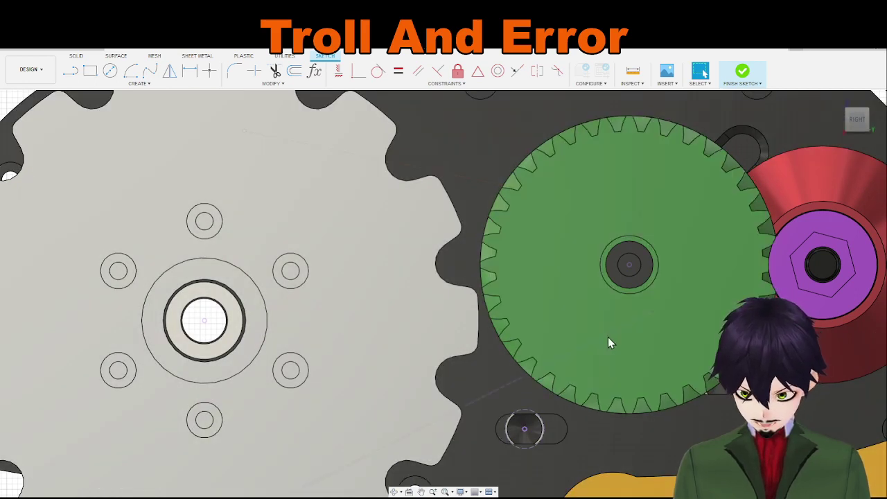
{"action": "scroll", "coordinate": [608, 342], "scroll_direction": "down", "scroll_amount": 4}
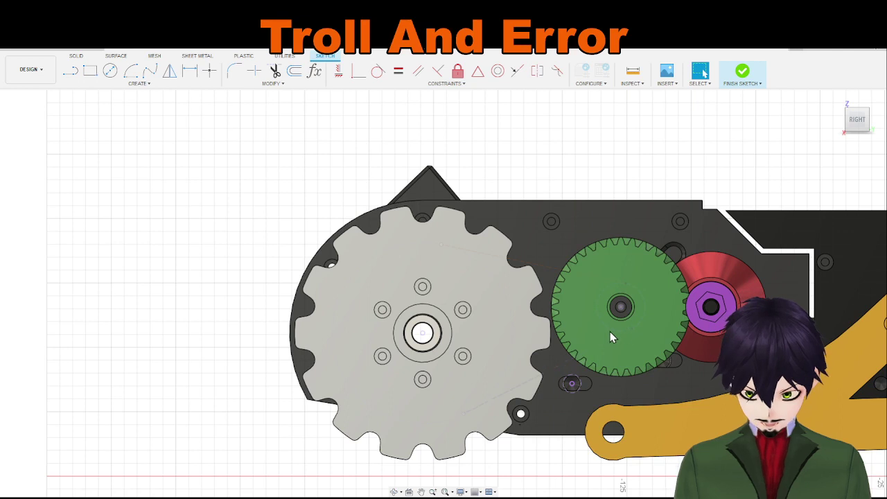
{"action": "left_click", "coordinate": [609, 330]}
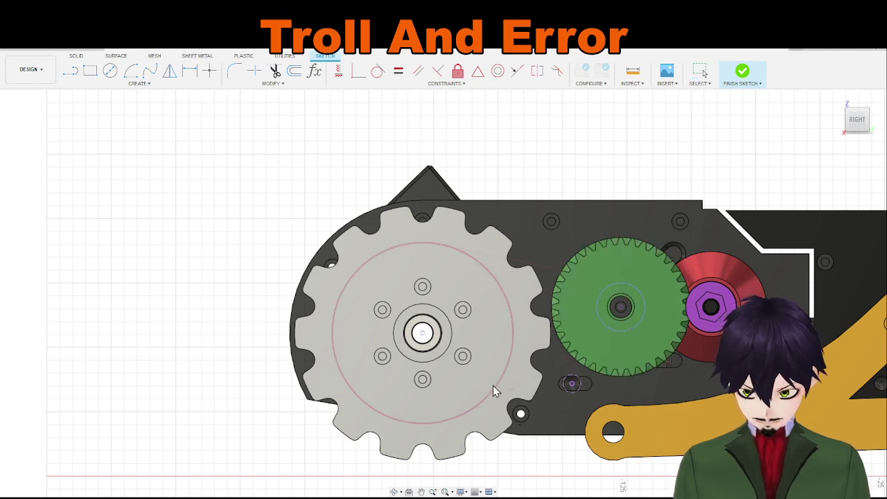
{"action": "left_click", "coordinate": [451, 420]}
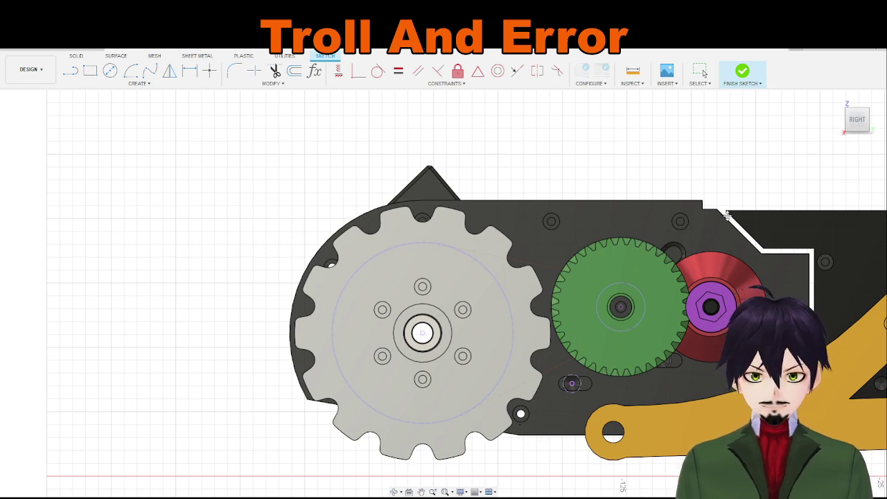
{"action": "mouse_move", "coordinate": [624, 179]}
{"action": "middle_mouse_down"}
{"action": "mouse_move", "coordinate": [560, 156]}
{"action": "mouse_move", "coordinate": [579, 163]}
{"action": "middle_mouse_up"}
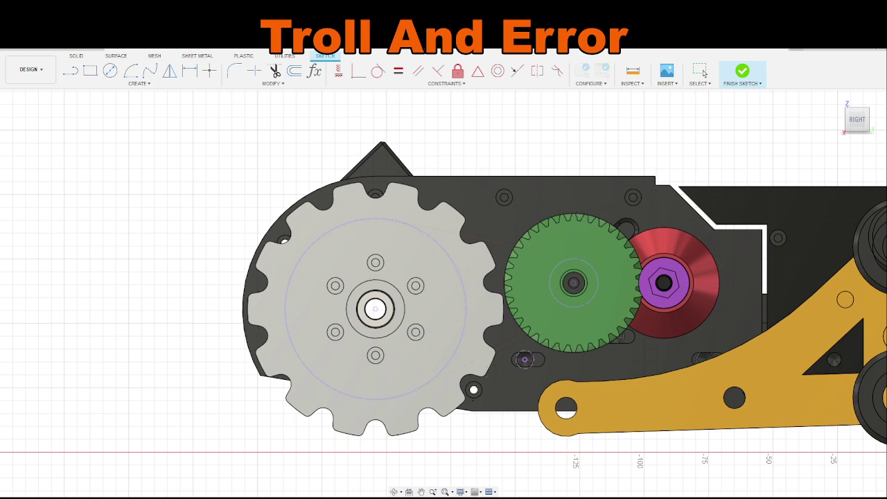
{"action": "left_click", "coordinate": [701, 71]}
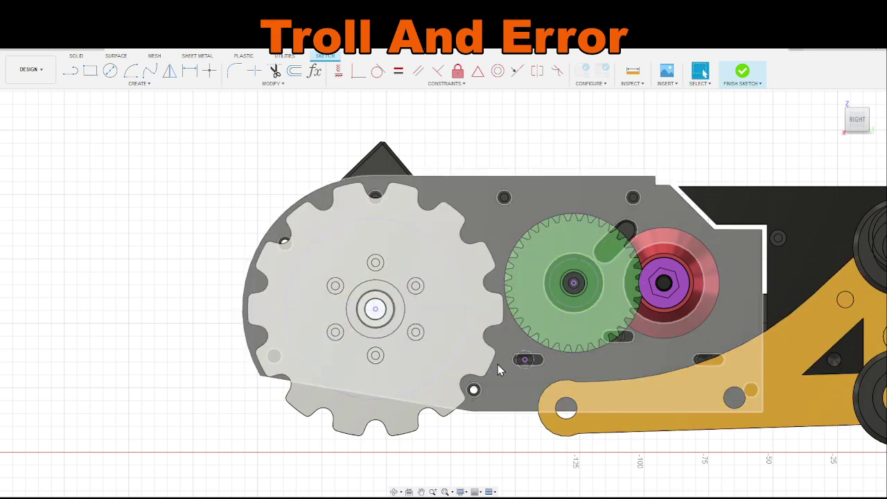
Step: Hide the side plate, sprocket, gears, yellow arm and old belt sketch so only the projected circles remain
{"action": "left_click", "coordinate": [34, 166]}
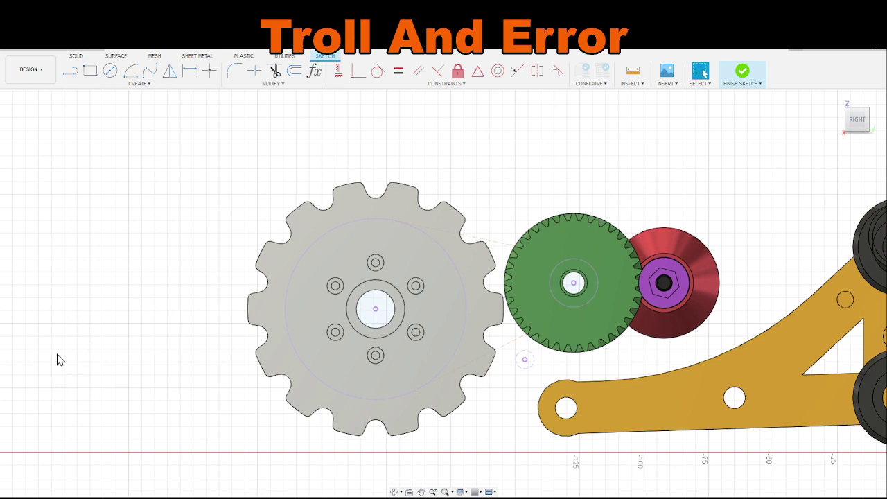
{"action": "left_click", "coordinate": [36, 248]}
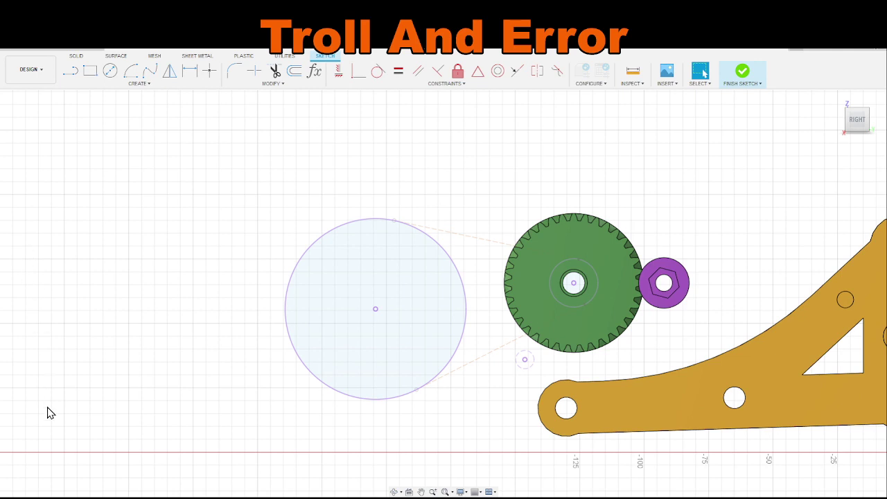
{"action": "left_click", "coordinate": [36, 457]}
{"action": "left_click", "coordinate": [36, 461]}
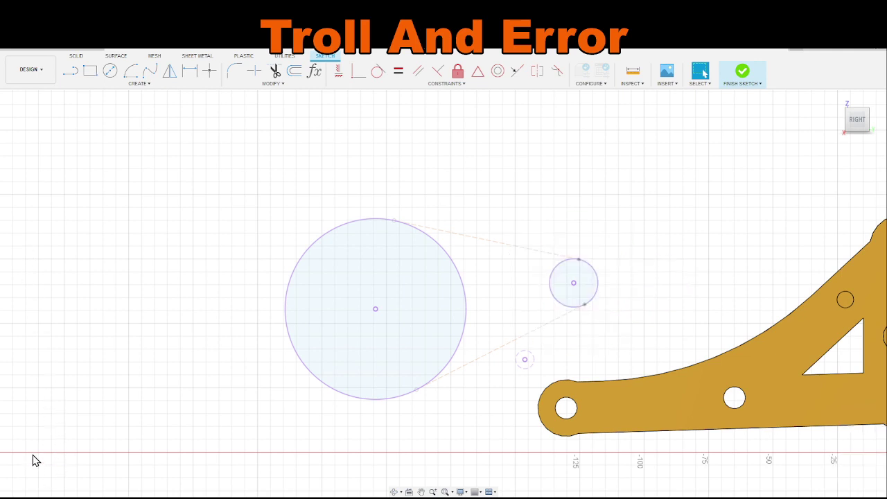
{"action": "scroll", "coordinate": [551, 333], "scroll_direction": "up", "scroll_amount": 3}
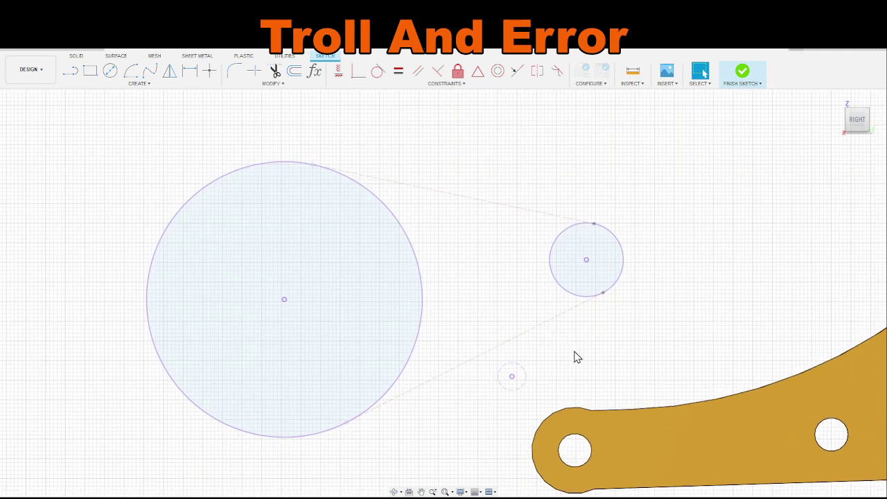
{"action": "mouse_move", "coordinate": [576, 357]}
{"action": "middle_mouse_down"}
{"action": "mouse_move", "coordinate": [687, 339]}
{"action": "mouse_move", "coordinate": [604, 327]}
{"action": "mouse_move", "coordinate": [579, 340]}
{"action": "middle_mouse_up"}
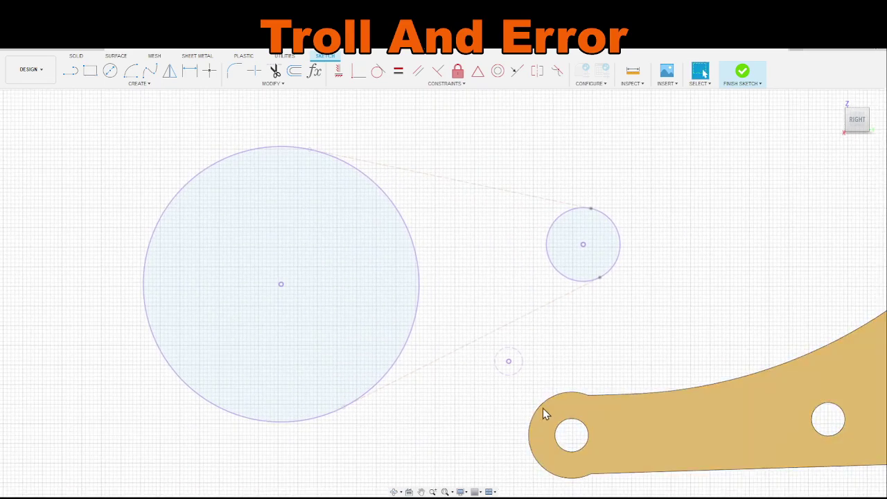
{"action": "left_click", "coordinate": [32, 404]}
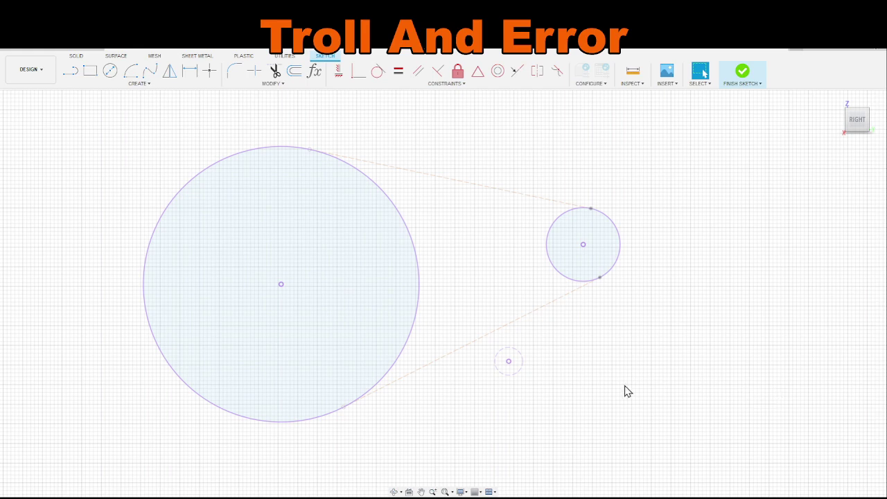
{"action": "mouse_move", "coordinate": [585, 352]}
{"action": "middle_mouse_down"}
{"action": "mouse_move", "coordinate": [589, 331]}
{"action": "mouse_move", "coordinate": [594, 353]}
{"action": "middle_mouse_up"}
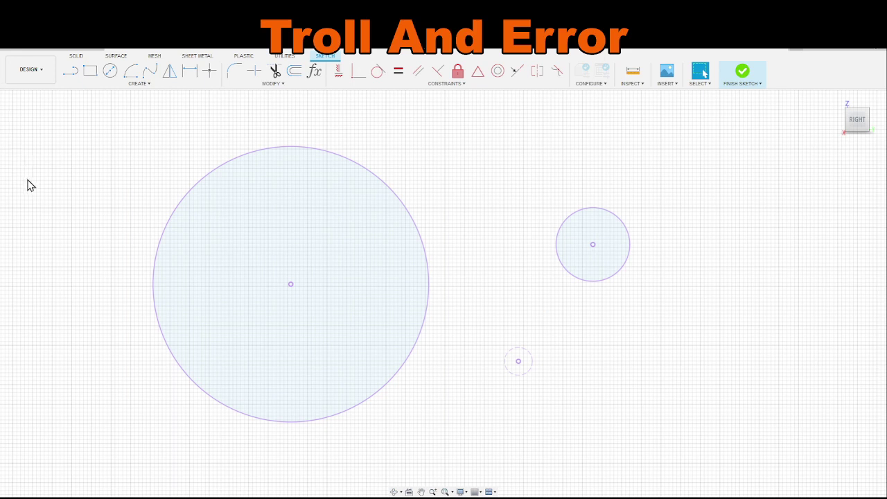
Step: Convert the two projected belt circles to construction geometry
{"action": "left_click", "coordinate": [615, 277]}
{"action": "left_click", "coordinate": [419, 341]}
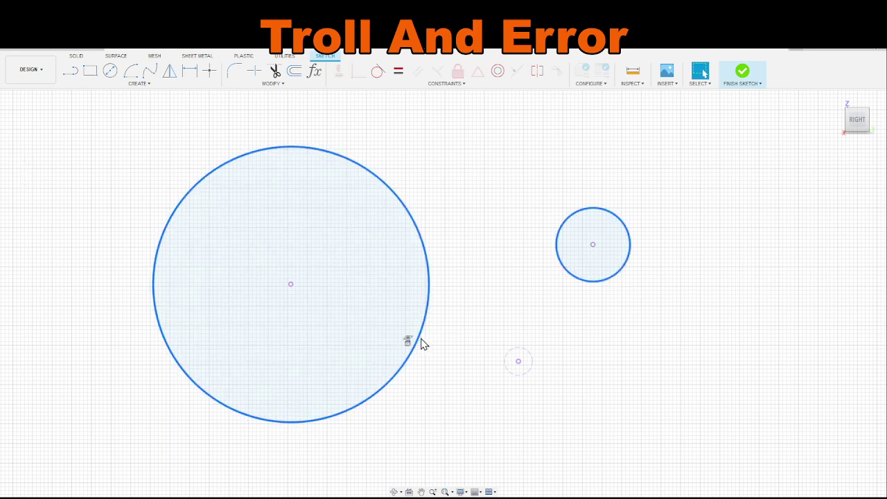
{"action": "key", "text": "x"}
{"action": "left_click", "coordinate": [581, 316]}
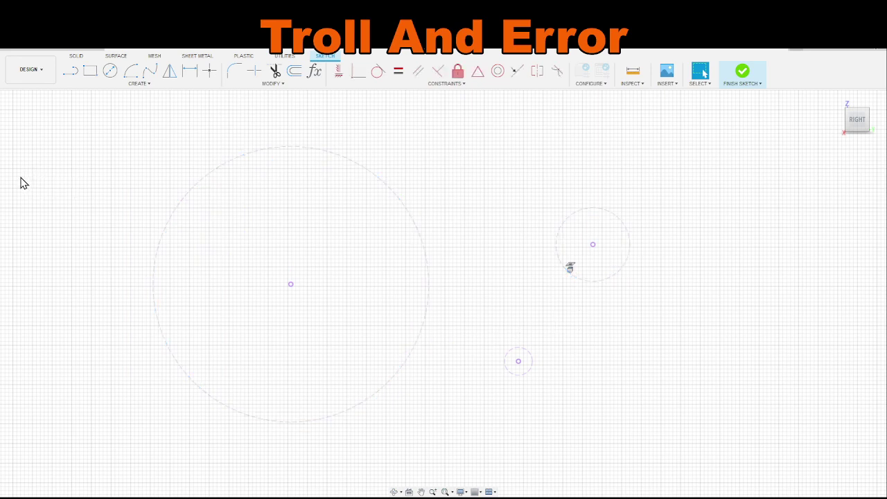
Step: Project the lower belt tangent line between the two large circles and convert it to construction geometry
{"action": "key", "text": "ctrl+y"}
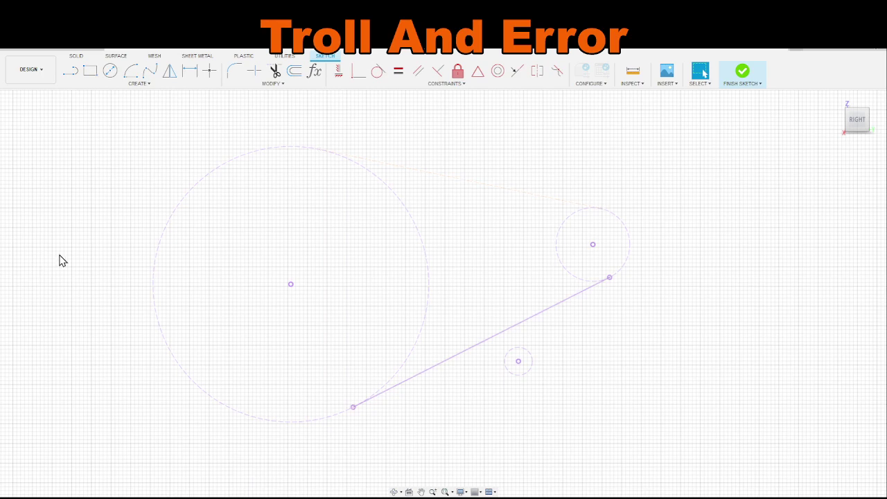
{"action": "left_click", "coordinate": [560, 312]}
{"action": "key", "text": "x"}
{"action": "left_click", "coordinate": [593, 351]}
{"action": "scroll", "coordinate": [542, 335], "scroll_direction": "up", "scroll_amount": 3}
{"action": "middle_click_drag", "start_coordinate": [540, 365], "coordinate": [570, 350]}
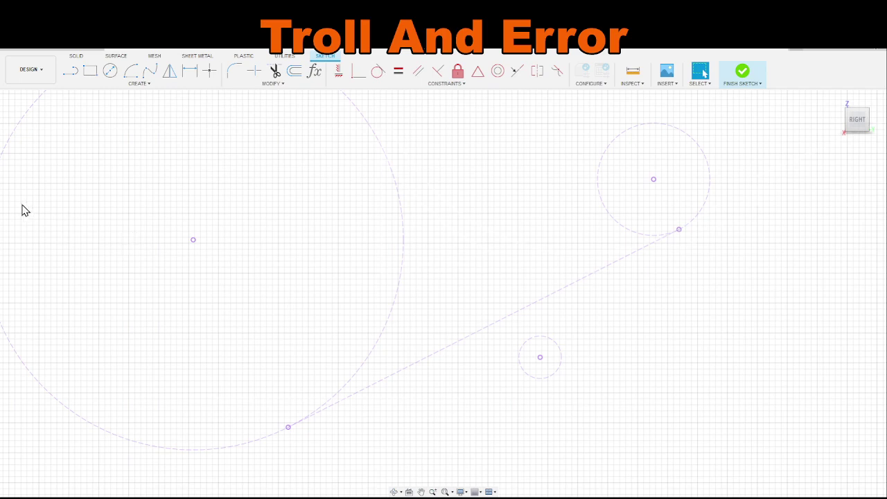
{"action": "mouse_move", "coordinate": [570, 325]}
{"action": "middle_mouse_down"}
{"action": "mouse_move", "coordinate": [545, 333]}
{"action": "mouse_move", "coordinate": [547, 340]}
{"action": "middle_mouse_up"}
{"action": "scroll", "coordinate": [533, 336], "scroll_direction": "down", "scroll_amount": 2}
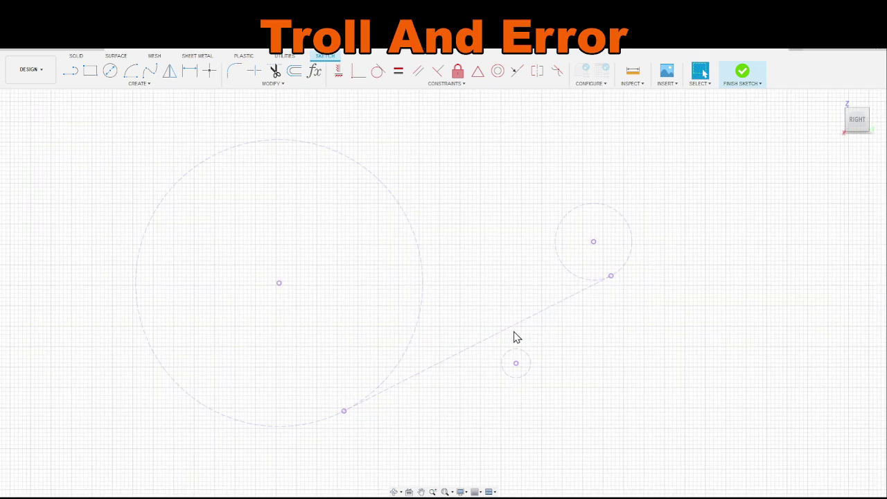
Step: Draw a line from the small slot circle's center across and perpendicular to the belt line, and show the sprocket and green gear again
{"action": "key", "text": "l"}
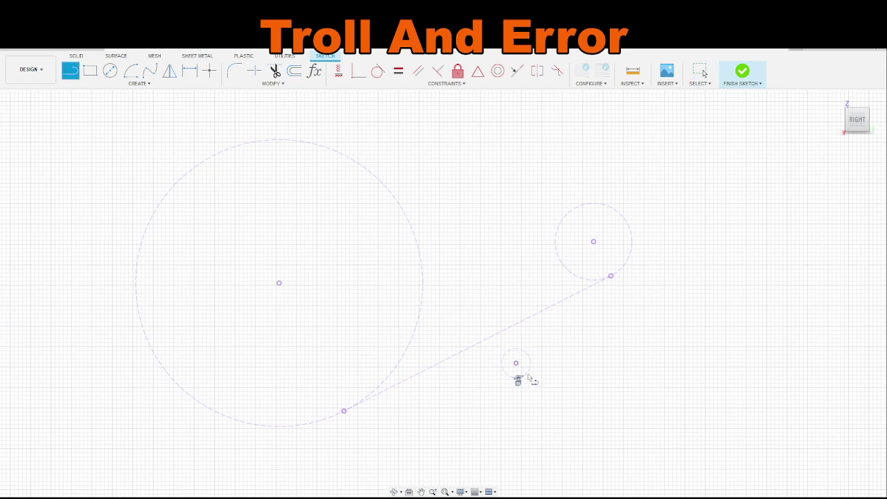
{"action": "mouse_move", "coordinate": [517, 364]}
{"action": "left_mouse_down"}
{"action": "mouse_move", "coordinate": [492, 342]}
{"action": "mouse_move", "coordinate": [493, 318]}
{"action": "left_mouse_up"}
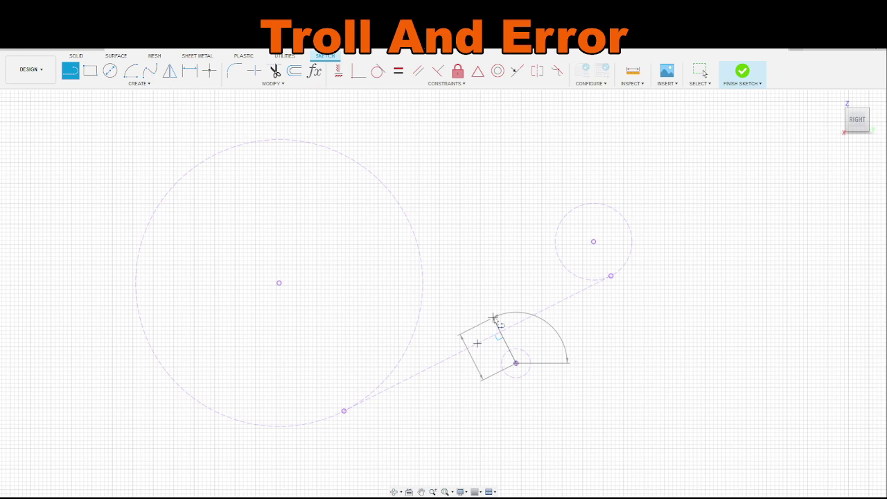
{"action": "left_click_drag", "start_coordinate": [493, 317], "coordinate": [493, 317]}
{"action": "key", "text": "Escape"}
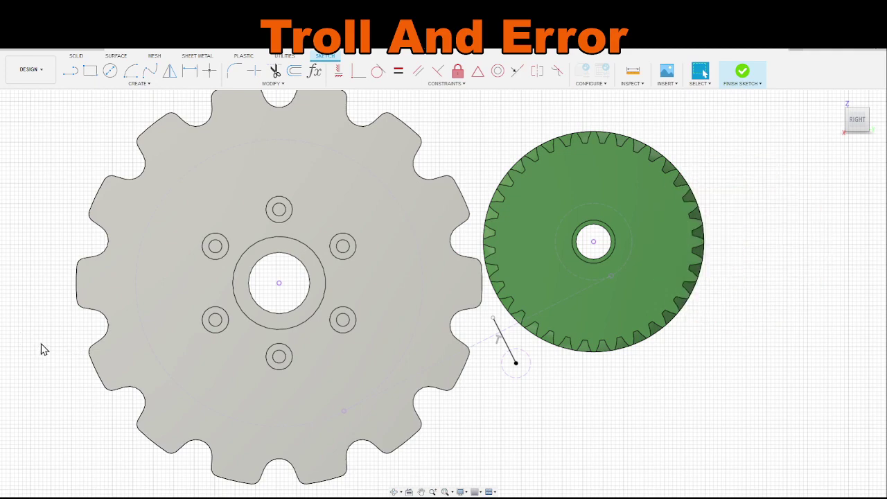
Step: Remove the perpendicular constraint between the new line and the lower belt line
{"action": "middle_click_drag", "start_coordinate": [618, 409], "coordinate": [666, 414]}
{"action": "scroll", "coordinate": [579, 348], "scroll_direction": "up", "scroll_amount": 3}
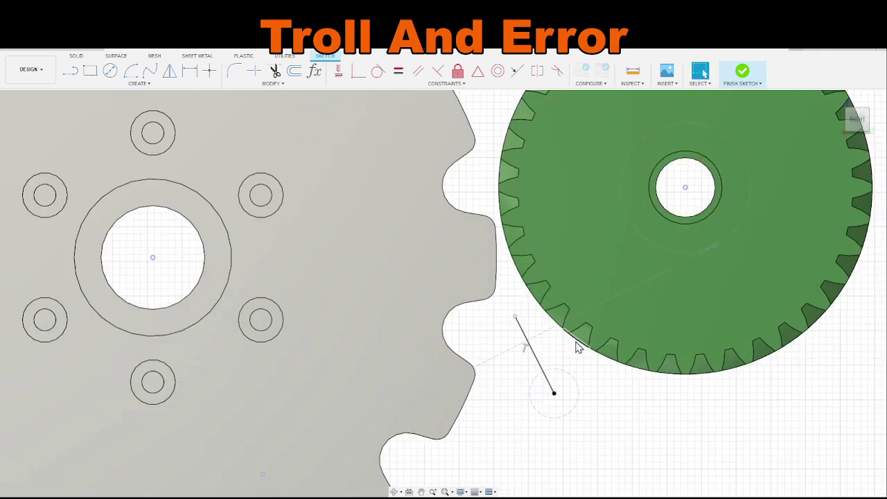
{"action": "scroll", "coordinate": [579, 348], "scroll_direction": "up", "scroll_amount": 2}
{"action": "middle_click_drag", "start_coordinate": [483, 333], "coordinate": [483, 363]}
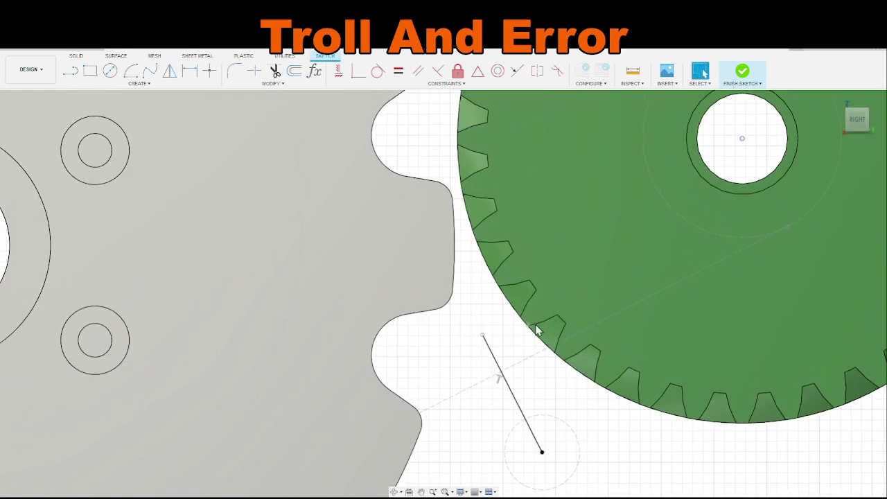
{"action": "left_click", "coordinate": [499, 379]}
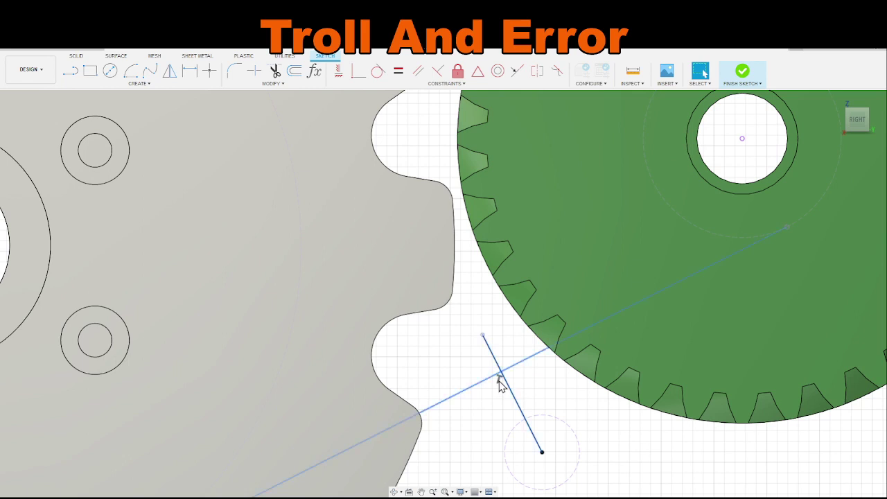
Step: Dimension the angle between the belt line and the line from the slot circle's center at 80°
{"action": "left_click", "coordinate": [492, 379]}
{"action": "left_click", "coordinate": [506, 385]}
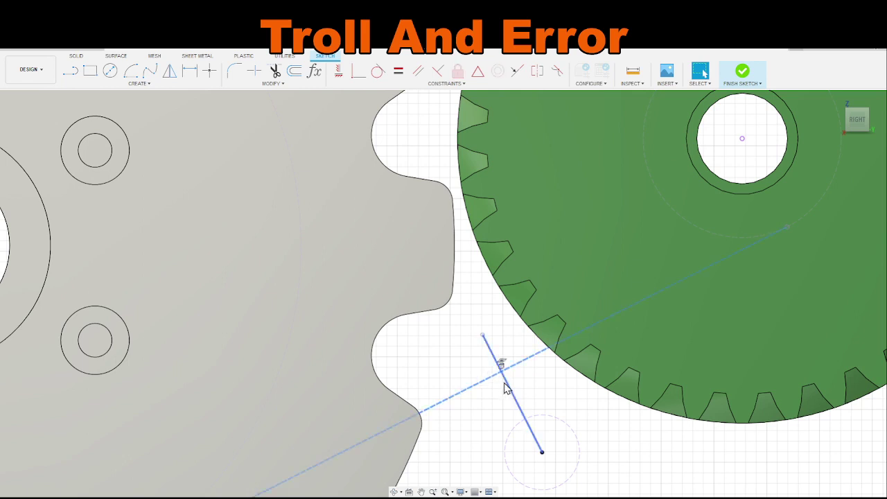
{"action": "key", "text": "d"}
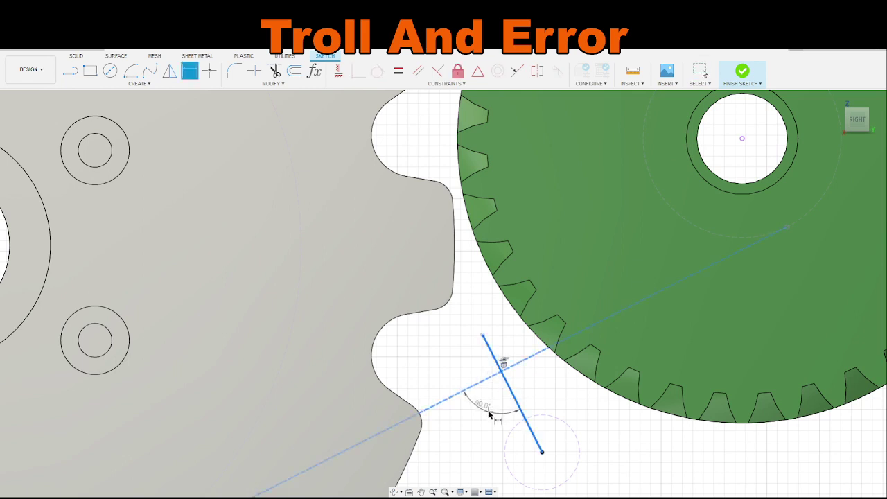
{"action": "left_click", "coordinate": [490, 412]}
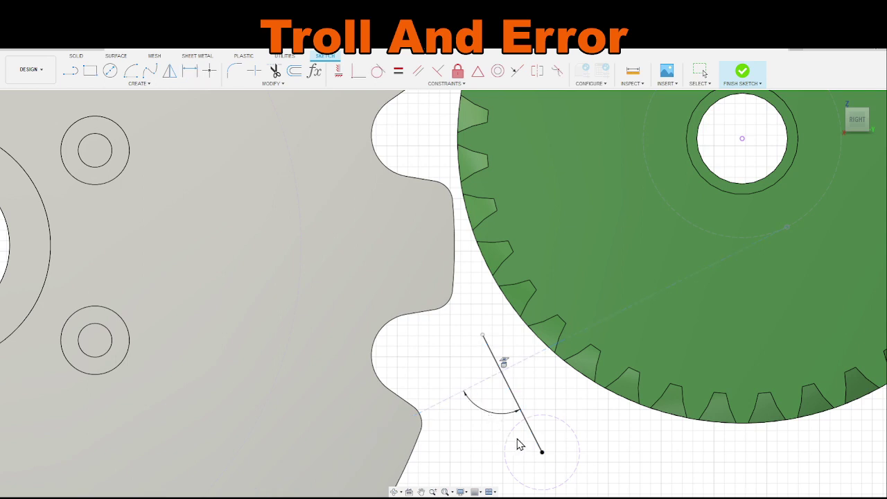
{"action": "type", "text": "80"}
{"action": "key", "text": "Return"}
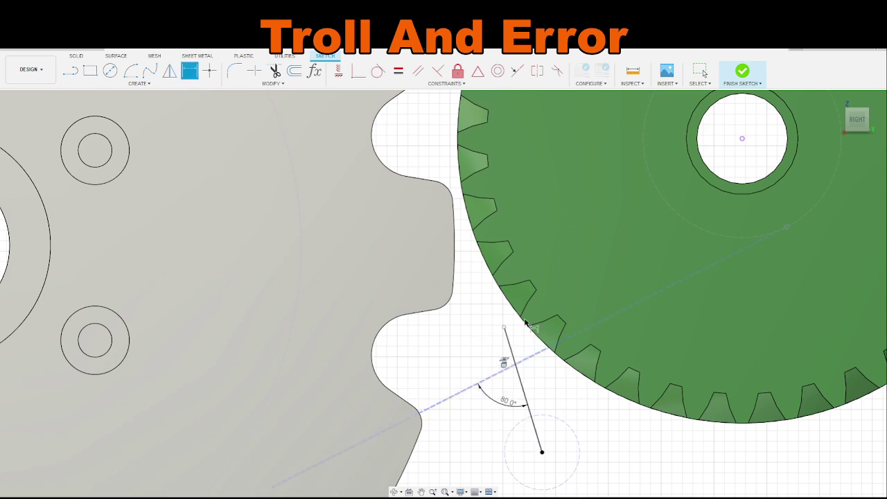
Step: Try 110° for the angle between the belt line and the slot circle's line, and settle on 100°
{"action": "key", "text": "Escape"}
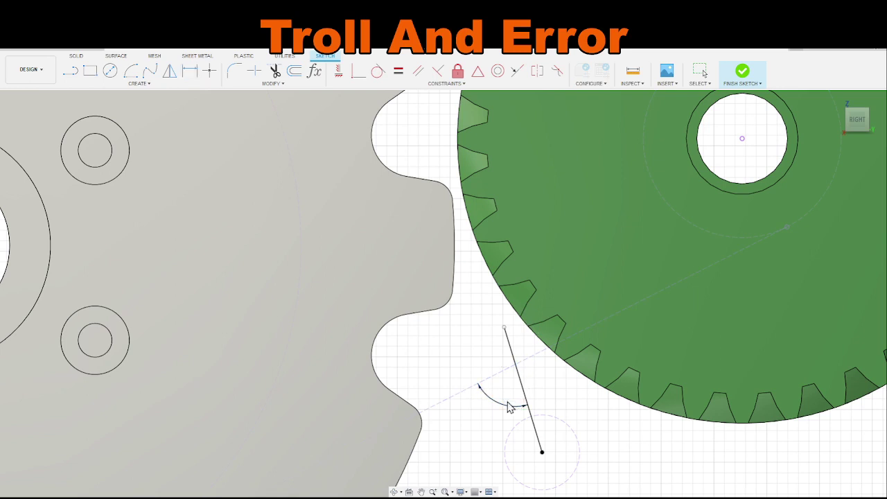
{"action": "double_click", "coordinate": [508, 407]}
{"action": "type", "text": "110"}
{"action": "key", "text": "Return"}
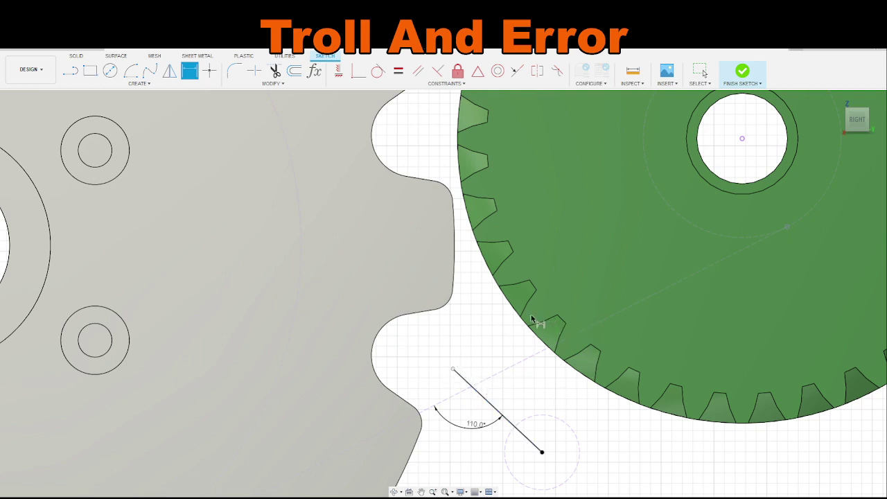
{"action": "key", "text": "Escape"}
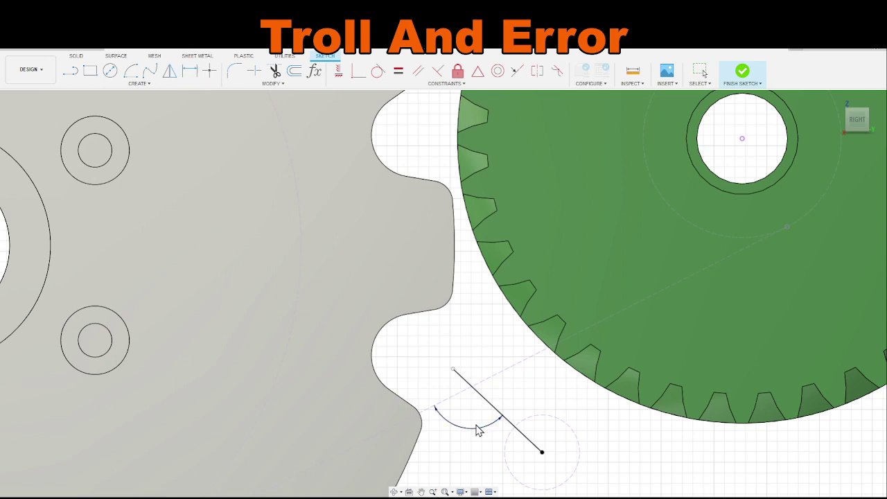
{"action": "key", "text": "ctrl+z"}
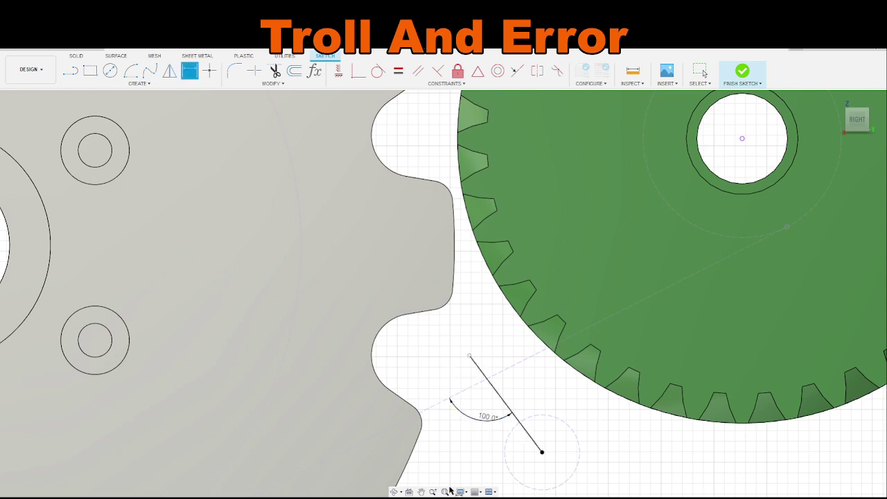
{"action": "key", "text": "Escape"}
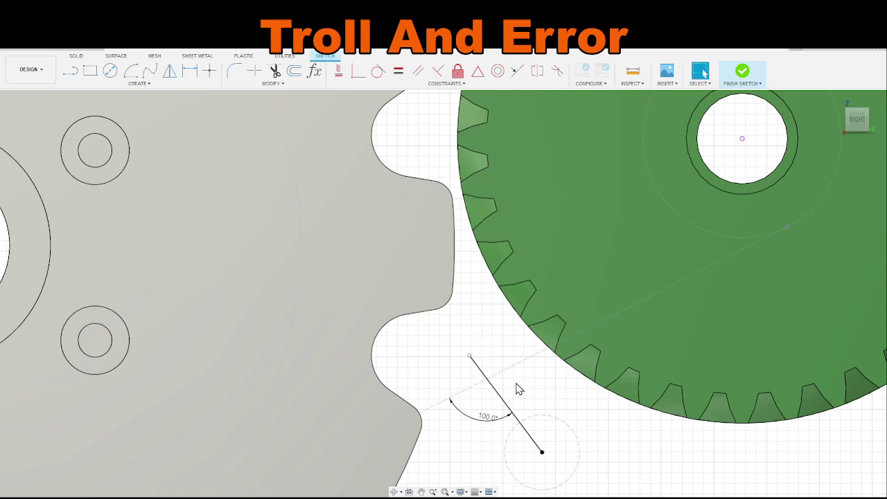
Step: Review the design parameters and examine the slot circle and the free end of the angled line
{"action": "scroll", "coordinate": [520, 388], "scroll_direction": "down", "scroll_amount": 3}
{"action": "scroll", "coordinate": [511, 380], "scroll_direction": "up", "scroll_amount": 1}
{"action": "scroll", "coordinate": [511, 375], "scroll_direction": "up", "scroll_amount": 1}
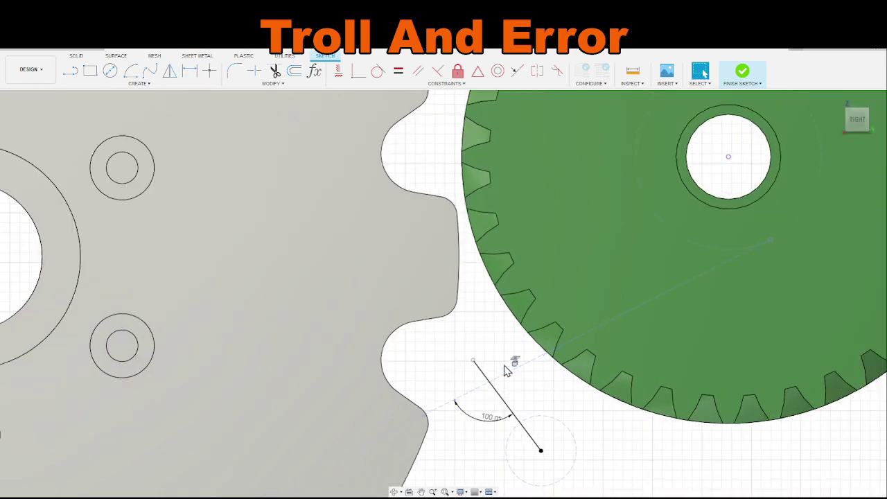
{"action": "left_click", "coordinate": [315, 72]}
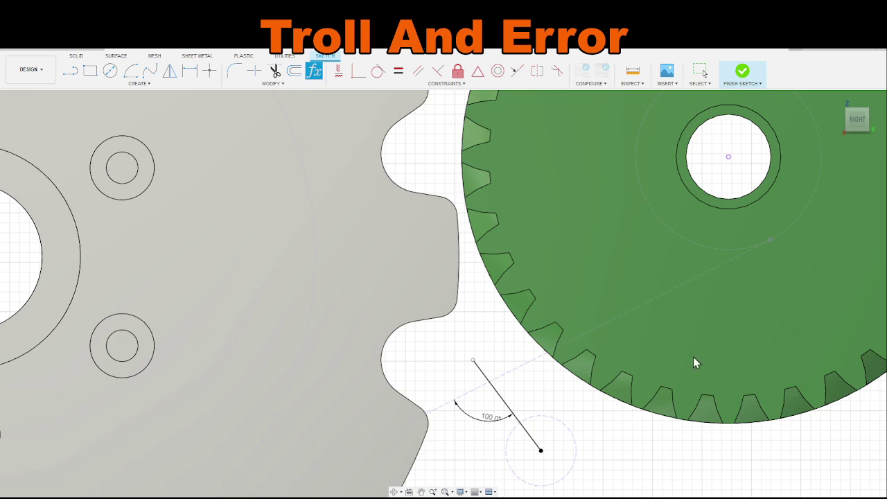
{"action": "key", "text": "Escape"}
{"action": "middle_click_drag", "start_coordinate": [600, 423], "coordinate": [570, 367]}
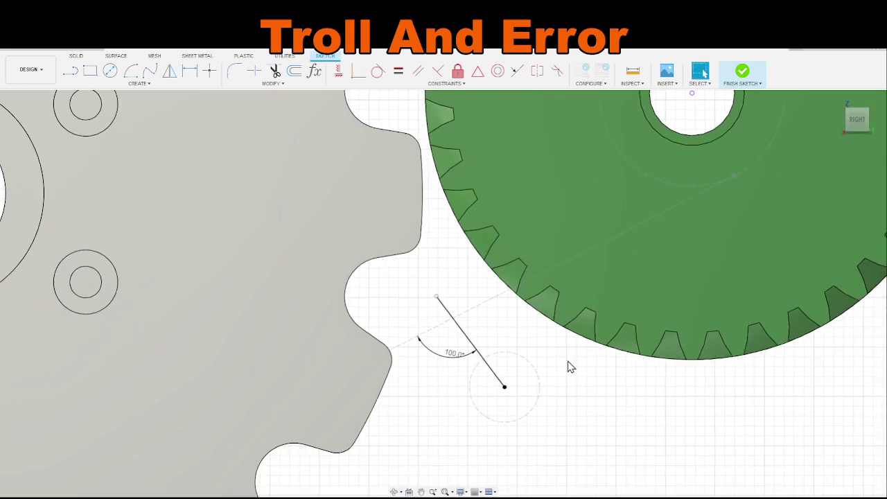
{"action": "left_click", "coordinate": [536, 374]}
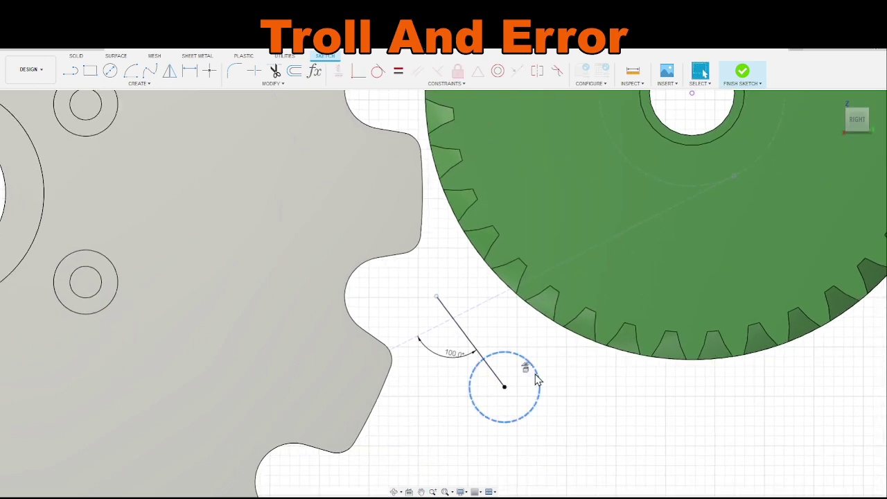
{"action": "left_click", "coordinate": [599, 400]}
{"action": "mouse_move", "coordinate": [570, 390]}
{"action": "middle_mouse_down"}
{"action": "mouse_move", "coordinate": [600, 382]}
{"action": "mouse_move", "coordinate": [571, 370]}
{"action": "mouse_move", "coordinate": [541, 377]}
{"action": "mouse_move", "coordinate": [545, 392]}
{"action": "middle_mouse_up"}
{"action": "scroll", "coordinate": [530, 360], "scroll_direction": "down", "scroll_amount": 2}
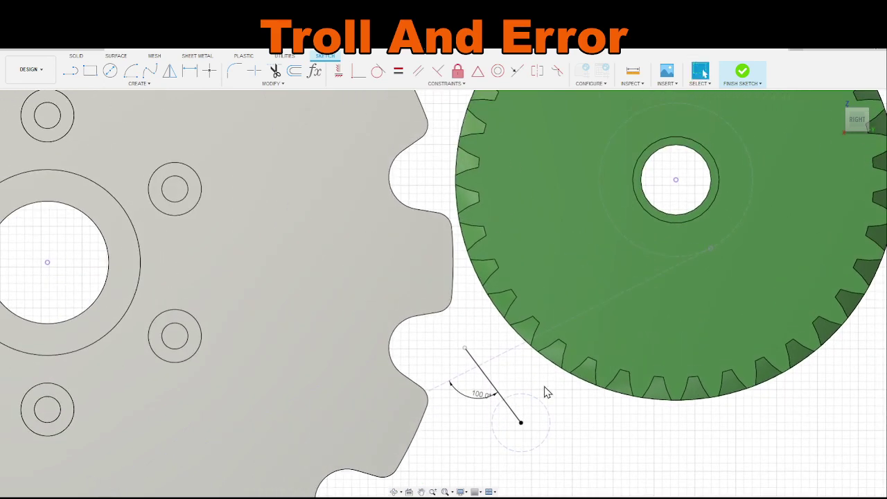
{"action": "left_click", "coordinate": [466, 351]}
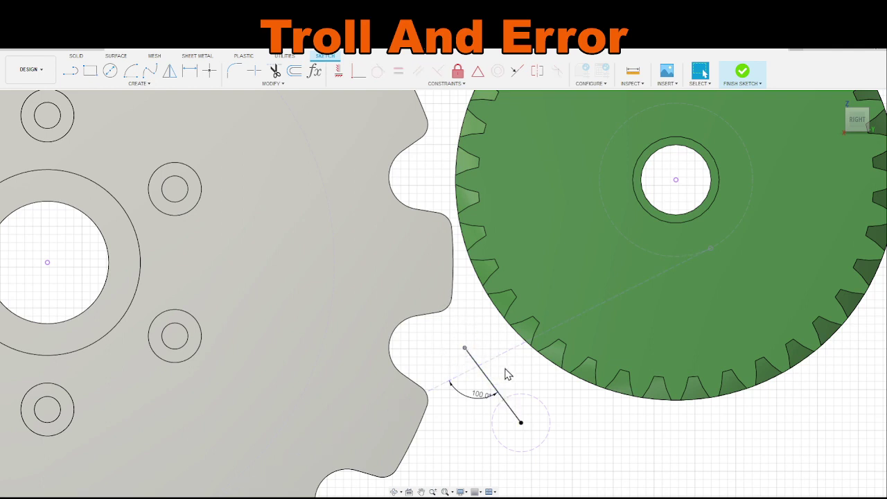
{"action": "left_click", "coordinate": [594, 426]}
{"action": "mouse_move", "coordinate": [575, 432]}
{"action": "middle_mouse_down"}
{"action": "mouse_move", "coordinate": [614, 396]}
{"action": "mouse_move", "coordinate": [593, 366]}
{"action": "middle_mouse_up"}
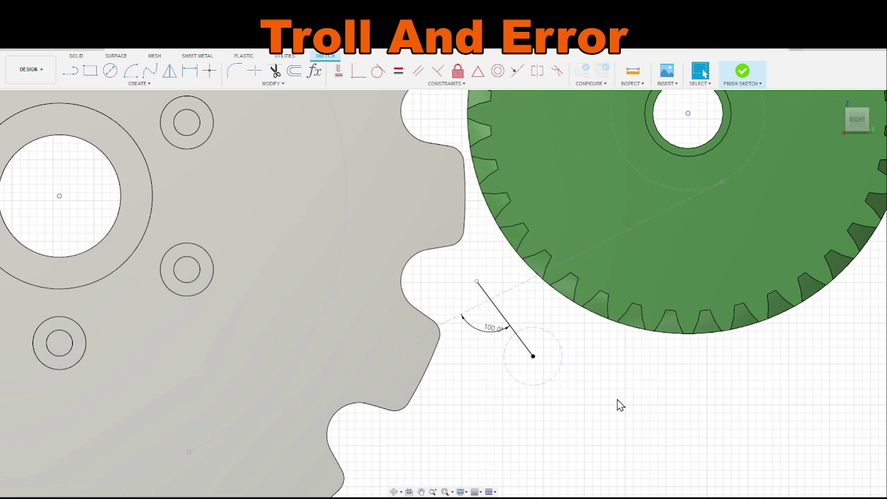
Step: Draw a circle concentric with the small slot circle and set its diameter to 5.50 by parameter
{"action": "key", "text": "c"}
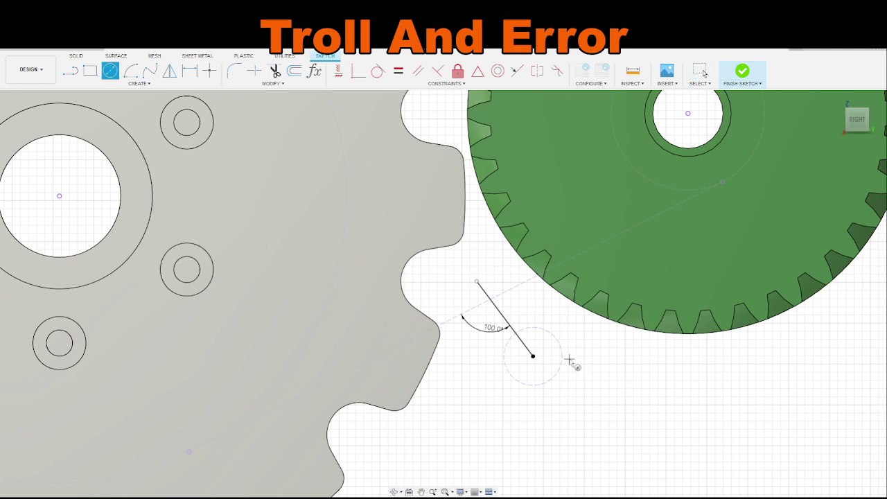
{"action": "left_click", "coordinate": [533, 356]}
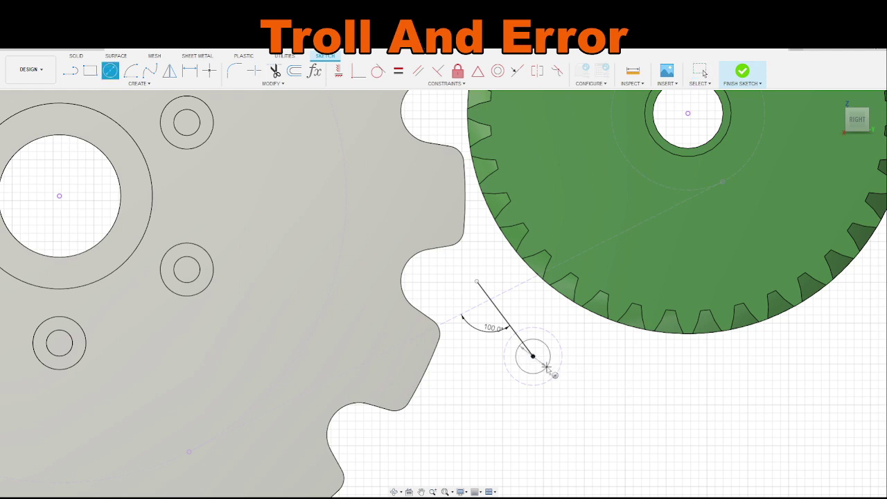
{"action": "left_click", "coordinate": [546, 366]}
{"action": "left_click", "coordinate": [560, 377]}
{"action": "key", "text": "Escape"}
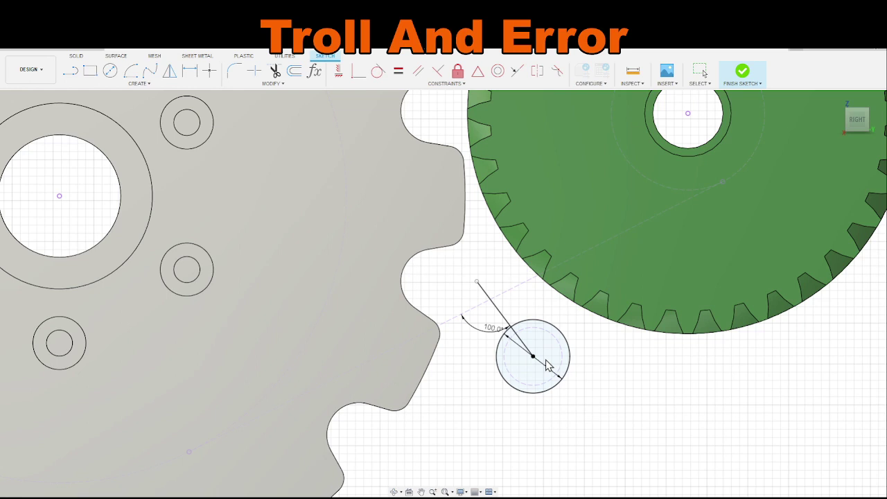
{"action": "key", "text": "Escape"}
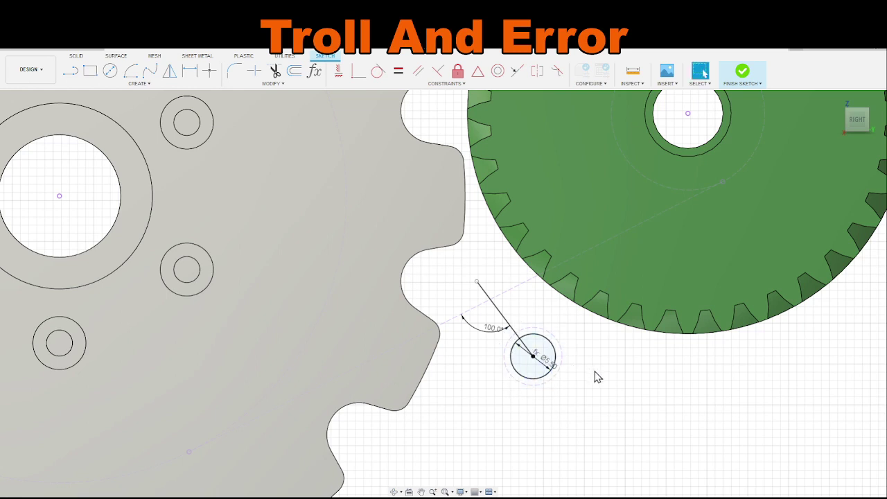
Step: Draw a circle on the angled line's free end with a parameter-driven diameter of 4.20, and place its dimension label clear of the circle
{"action": "middle_click", "coordinate": [553, 310]}
{"action": "middle_click_drag", "start_coordinate": [553, 310], "coordinate": [599, 368]}
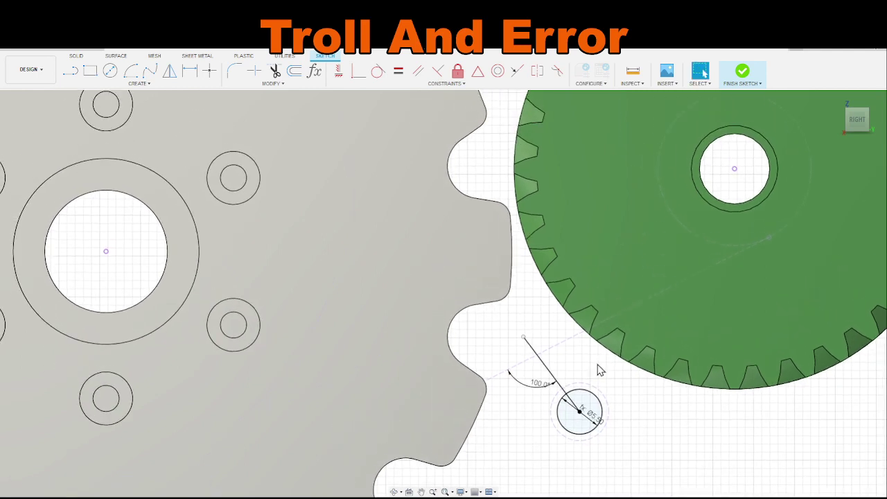
{"action": "key", "text": "c"}
{"action": "left_click", "coordinate": [523, 337]}
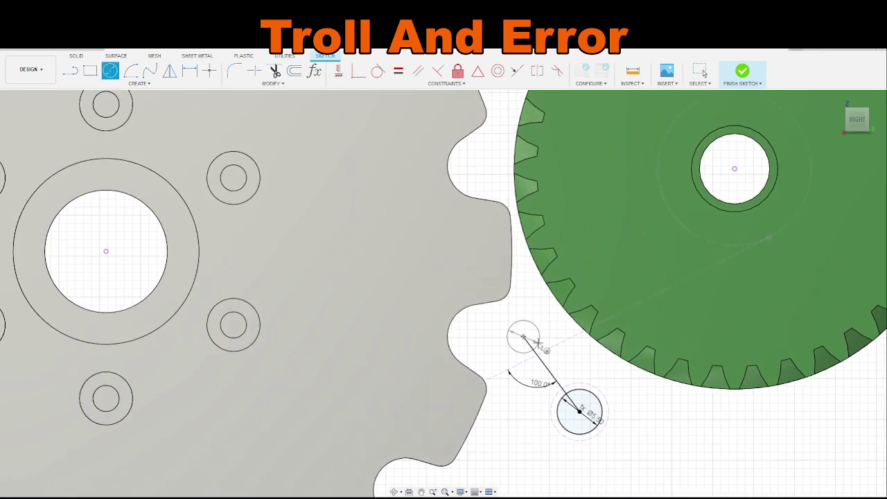
{"action": "left_click", "coordinate": [539, 342]}
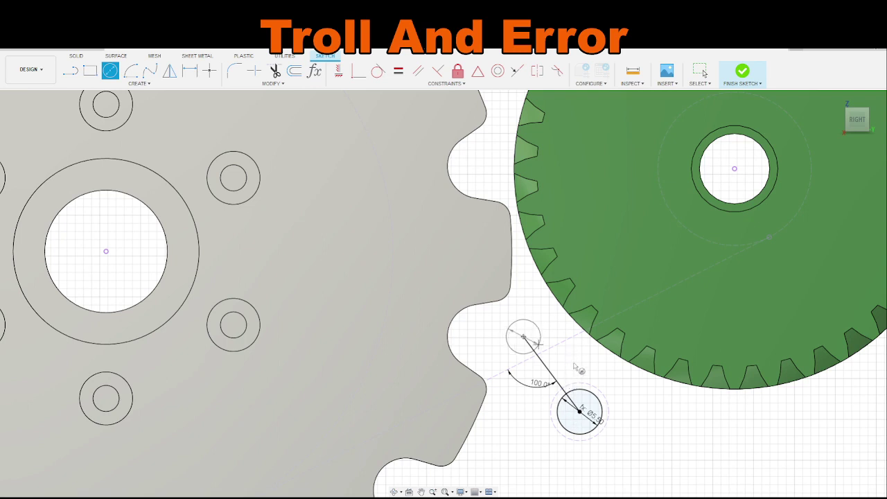
{"action": "key", "text": "Escape"}
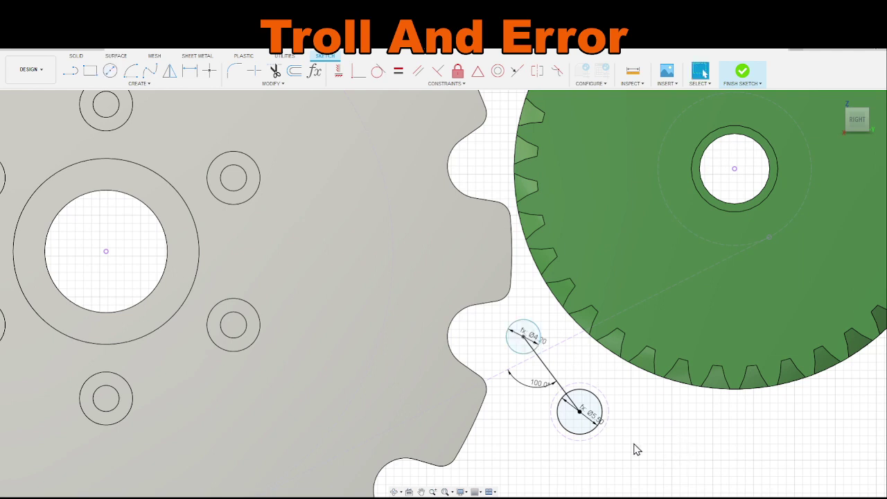
{"action": "left_click_drag", "start_coordinate": [555, 344], "coordinate": [588, 286]}
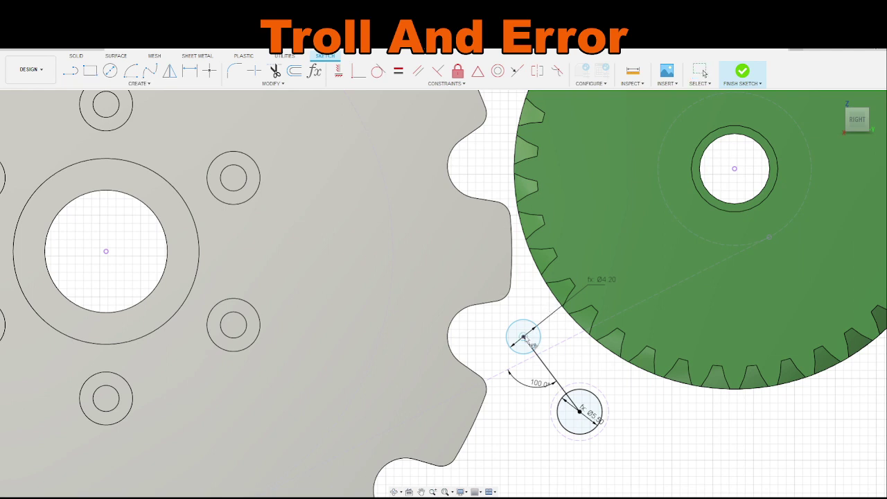
Step: Delete the angled line and draw a center-to-center slot between the two new circles with a parameter-driven width of 9.50
{"action": "left_click", "coordinate": [543, 367]}
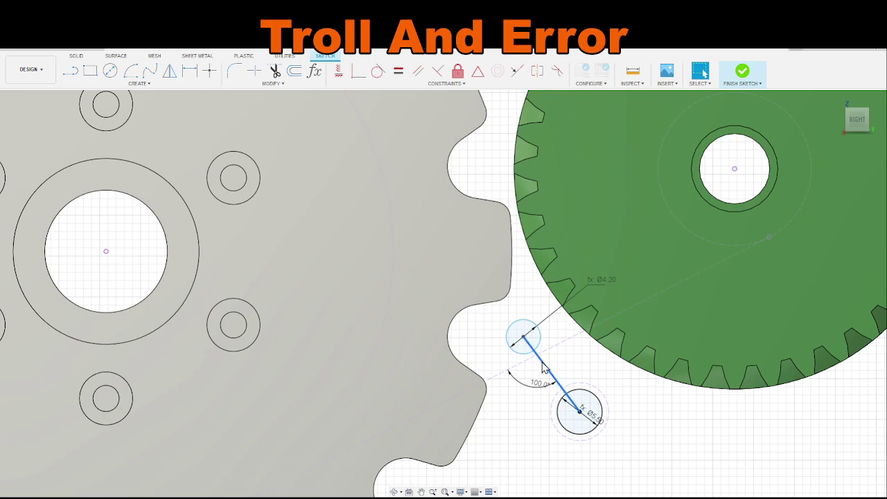
{"action": "key", "text": "Delete"}
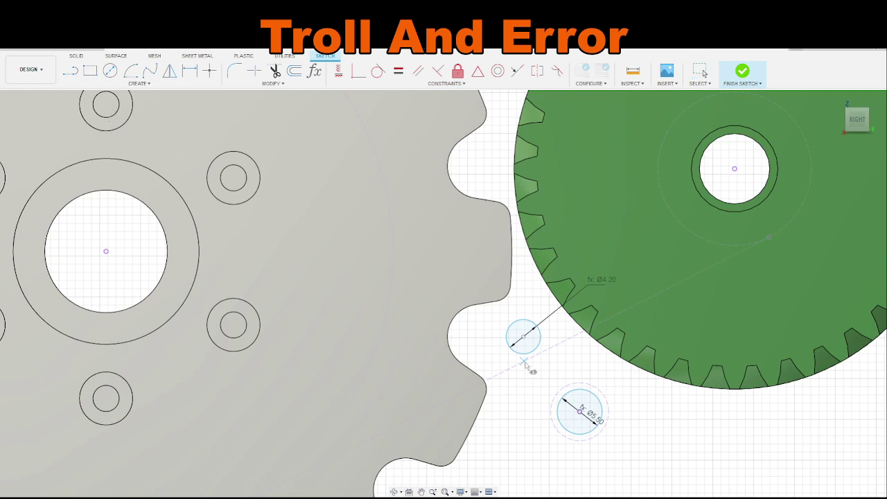
{"action": "left_click", "coordinate": [524, 337]}
{"action": "left_click", "coordinate": [581, 412]}
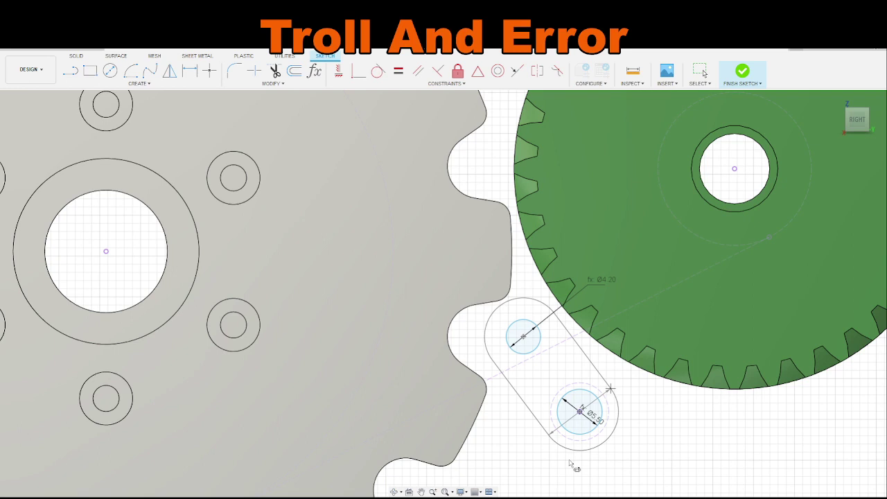
{"action": "key", "text": "Return"}
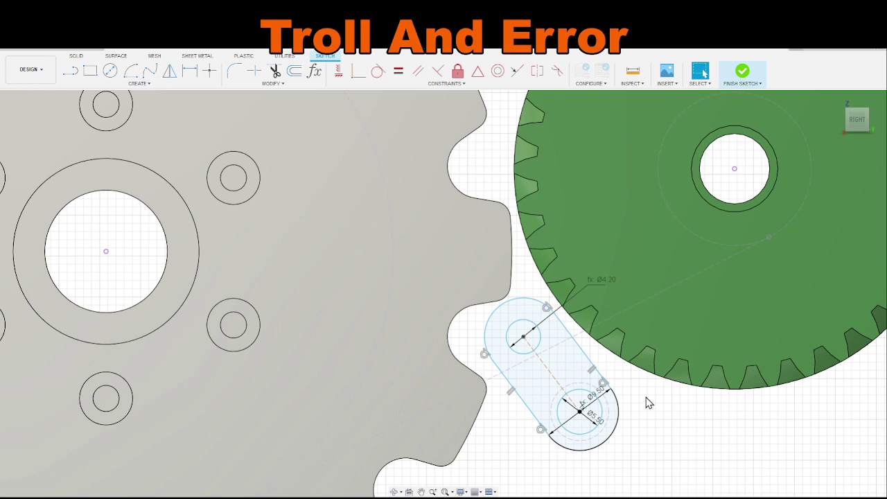
Step: Dimension the angle between the new slot's centerline and the belt line at 100°
{"action": "left_click", "coordinate": [545, 375]}
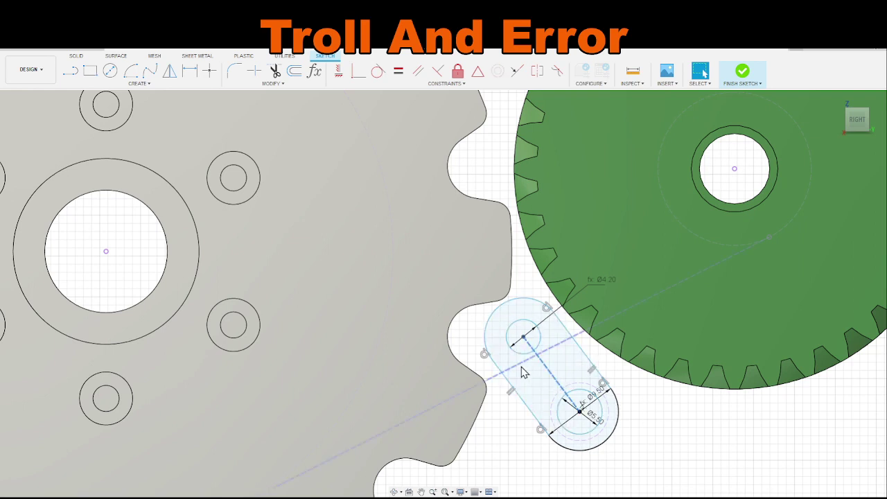
{"action": "left_click", "coordinate": [525, 360], "text": "ctrl"}
{"action": "key", "text": "d"}
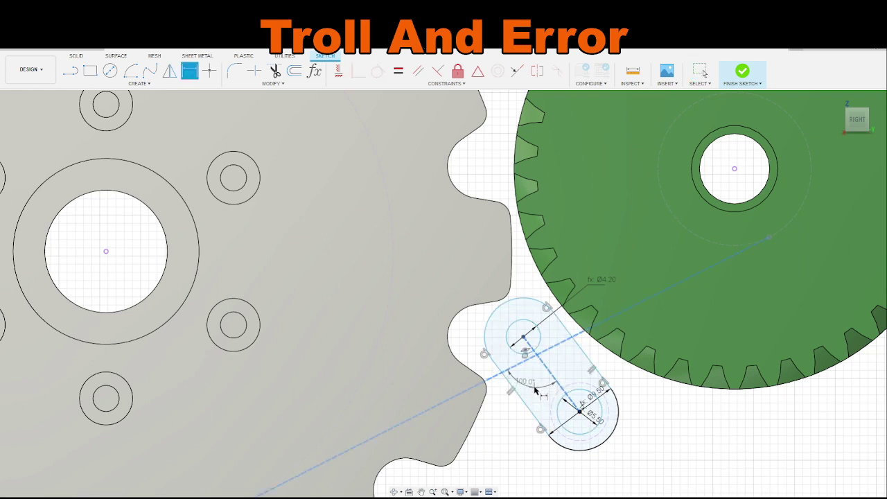
{"action": "key", "text": "Escape"}
{"action": "key", "text": "d"}
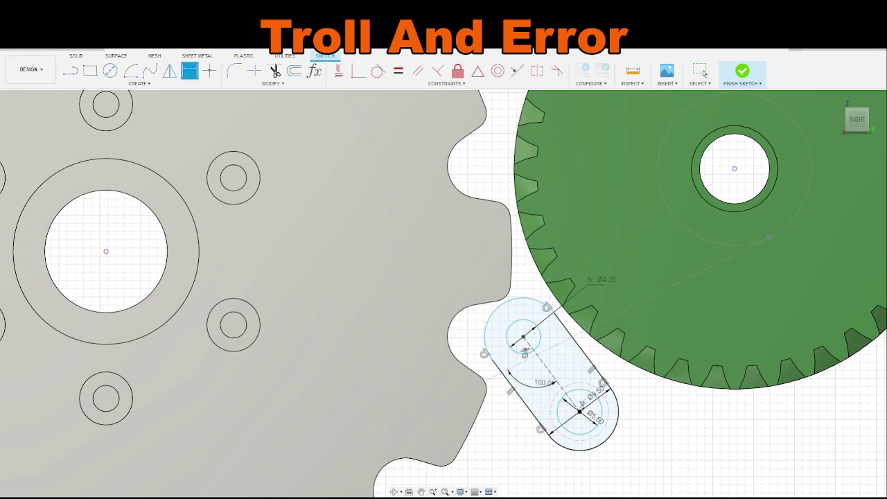
{"action": "key", "text": "Escape"}
Step: Dimension the new slot's centerline and set the center-to-center distance to 10.00
{"action": "left_click", "coordinate": [554, 378]}
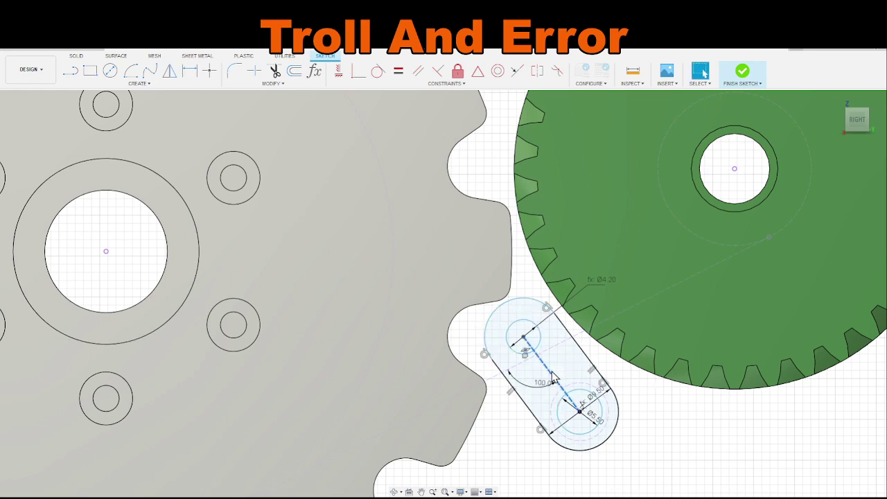
{"action": "key", "text": "d"}
{"action": "left_click", "coordinate": [665, 276]}
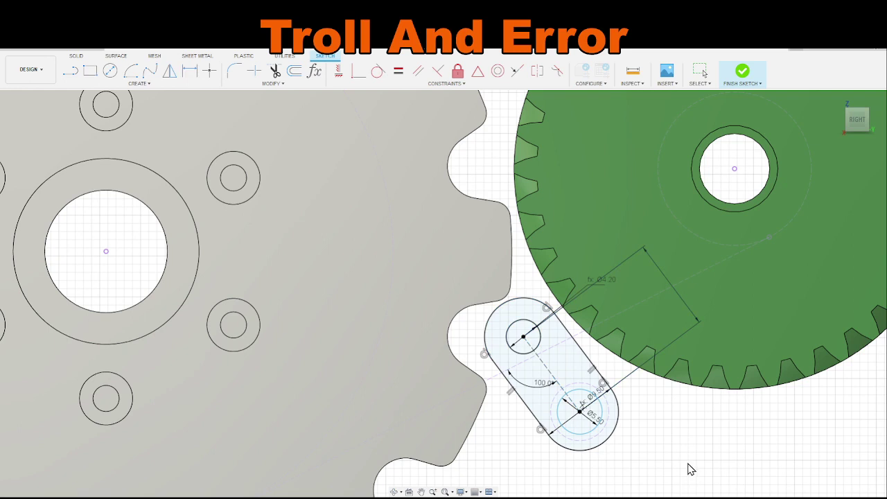
{"action": "key", "text": "d"}
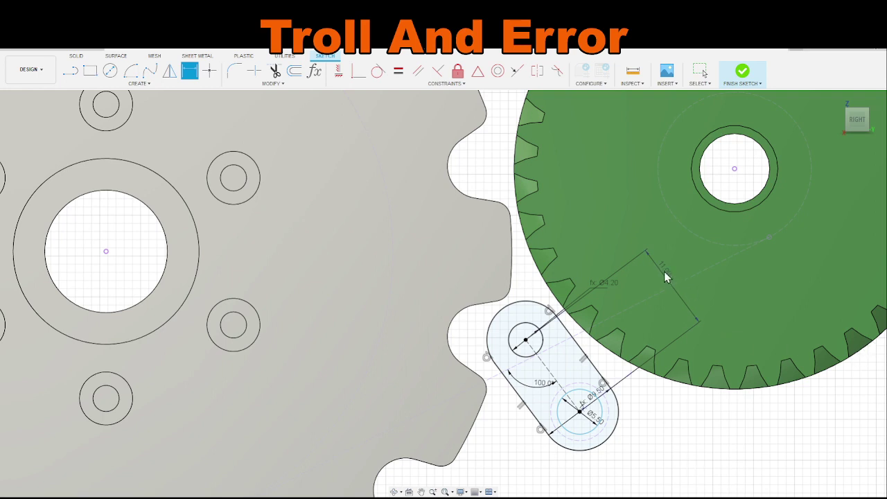
{"action": "key", "text": "Escape"}
{"action": "key", "text": "ctrl+z"}
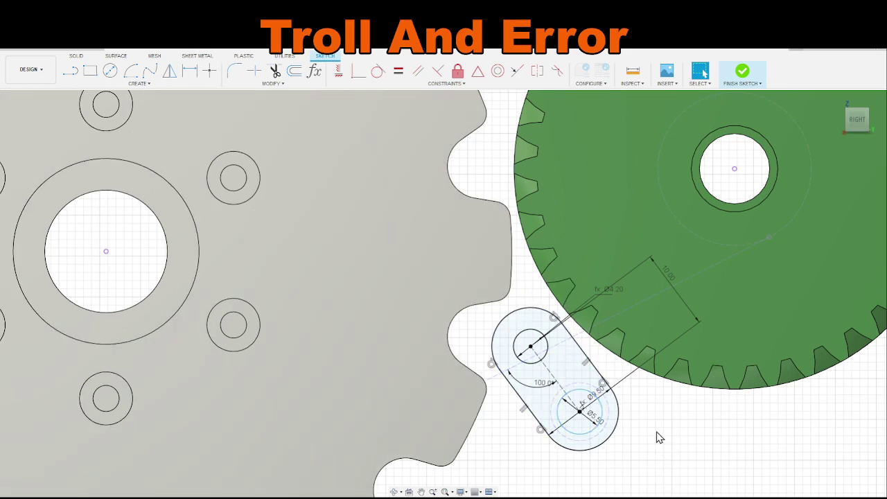
Step: Move the 5.50 circle's diameter label outside the slot outline and select that circle's profile
{"action": "left_click", "coordinate": [602, 416]}
{"action": "left_click_drag", "start_coordinate": [603, 415], "coordinate": [634, 430]}
{"action": "key", "text": "Escape"}
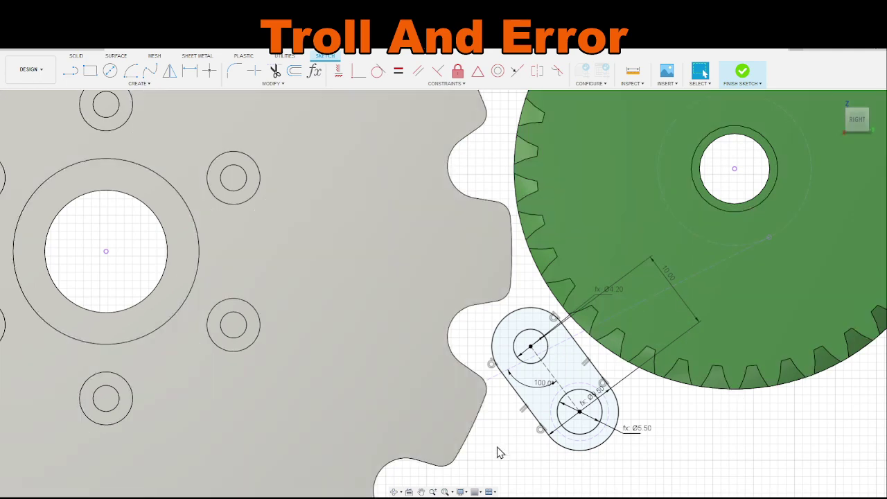
{"action": "mouse_move", "coordinate": [500, 452]}
{"action": "middle_mouse_down"}
{"action": "mouse_move", "coordinate": [474, 418]}
{"action": "mouse_move", "coordinate": [454, 418]}
{"action": "middle_mouse_up"}
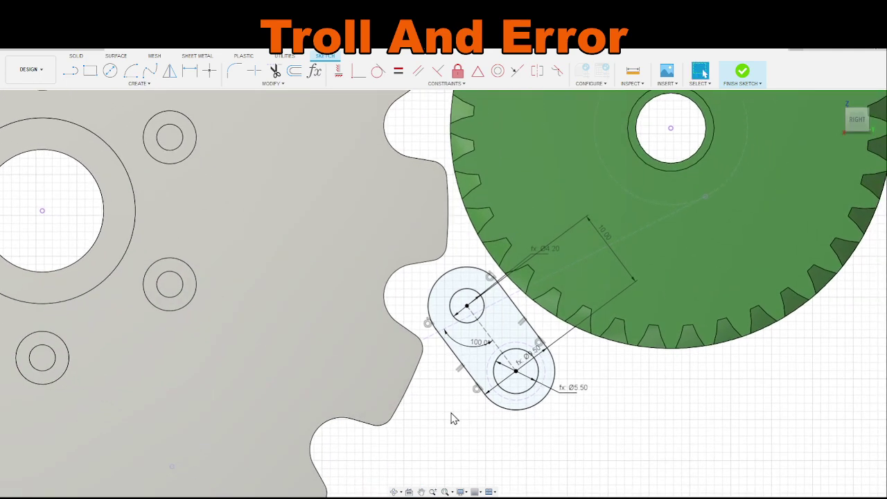
{"action": "left_click", "coordinate": [515, 378]}
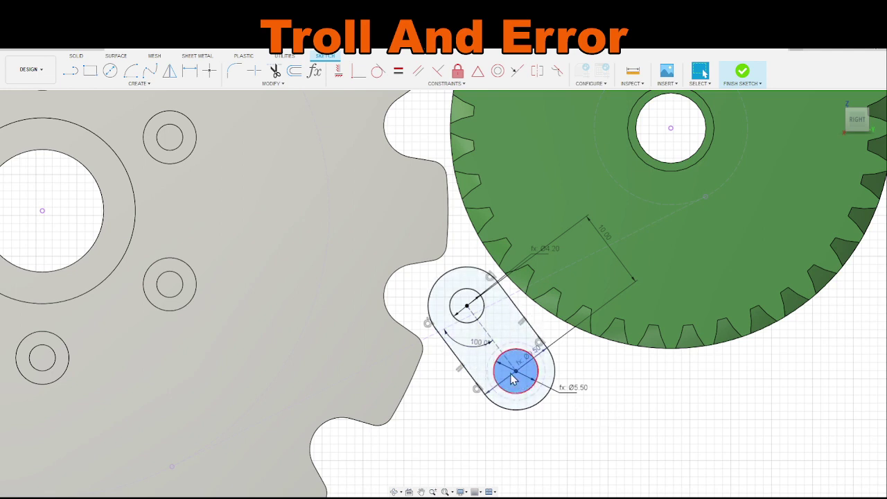
{"action": "key", "text": "Escape"}
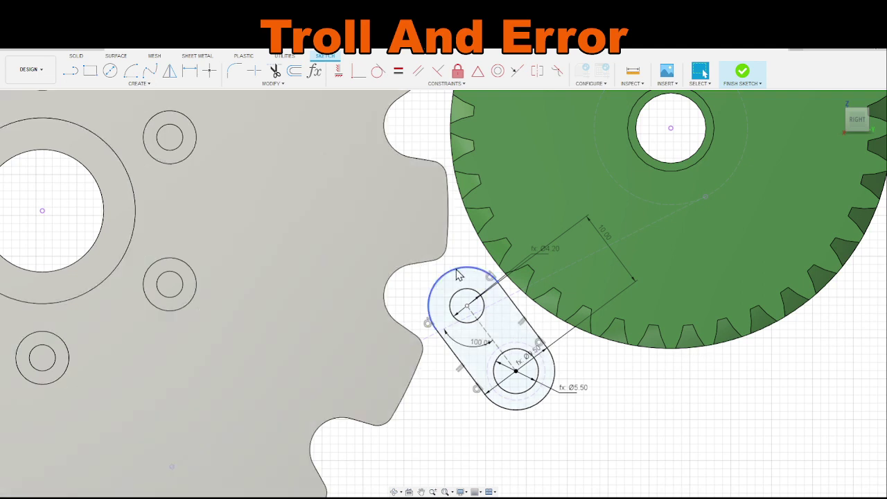
{"action": "key", "text": "d"}
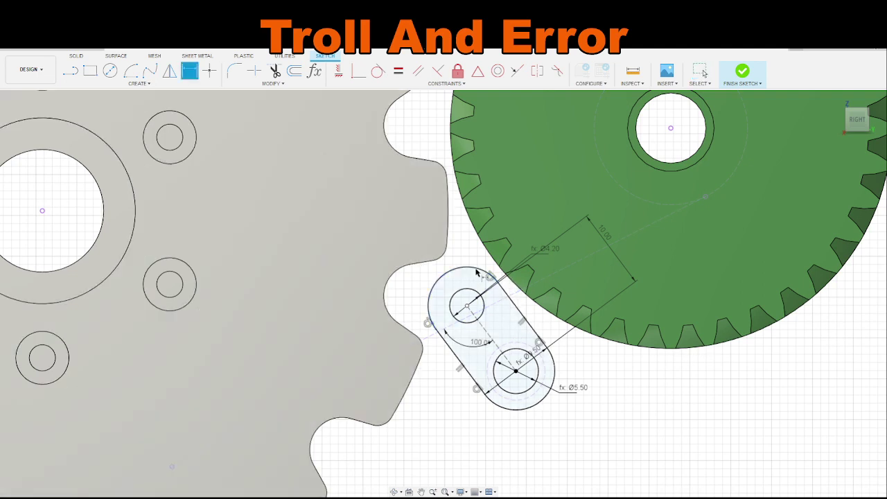
{"action": "key", "text": "Escape"}
{"action": "left_click", "coordinate": [478, 274]}
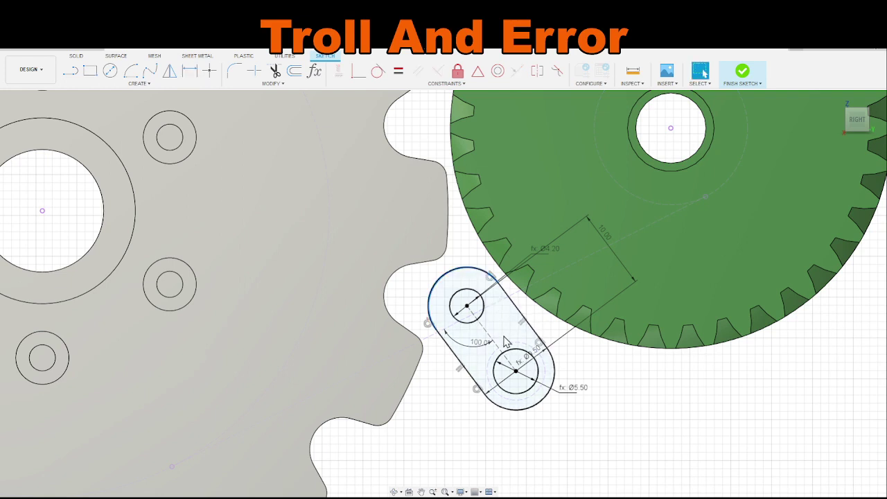
{"action": "left_click", "coordinate": [479, 278]}
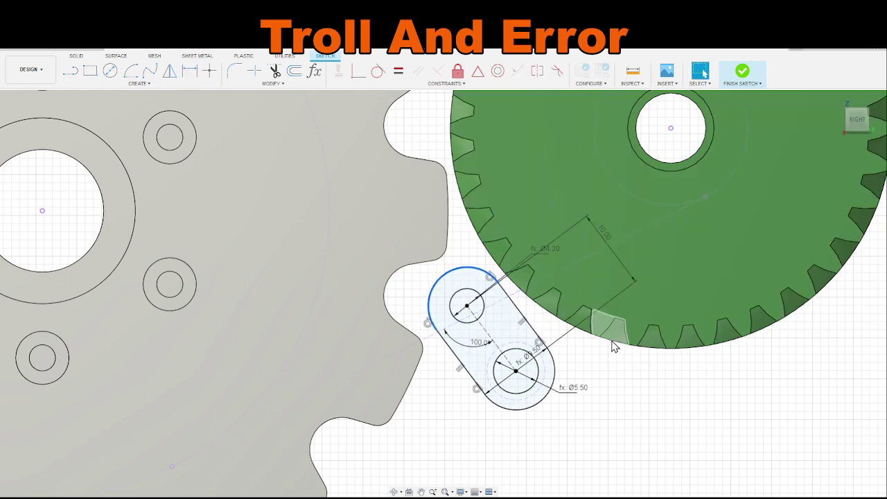
{"action": "left_click", "coordinate": [555, 376]}
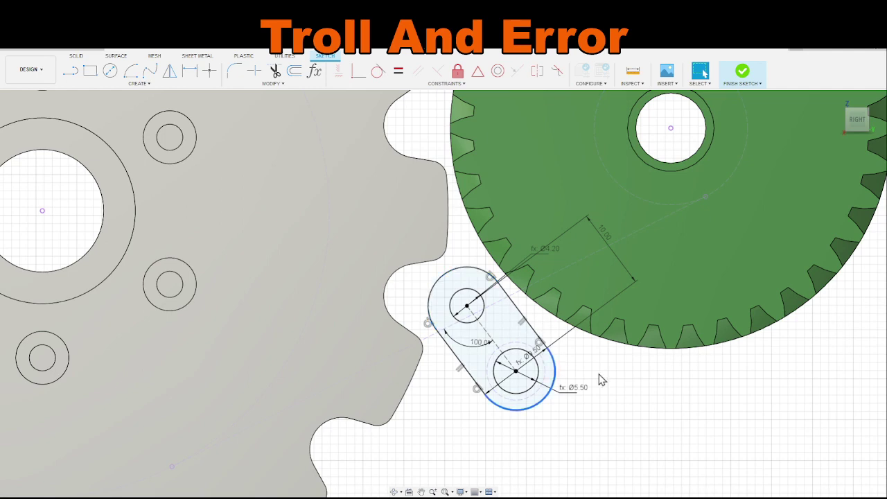
{"action": "left_click", "coordinate": [628, 383]}
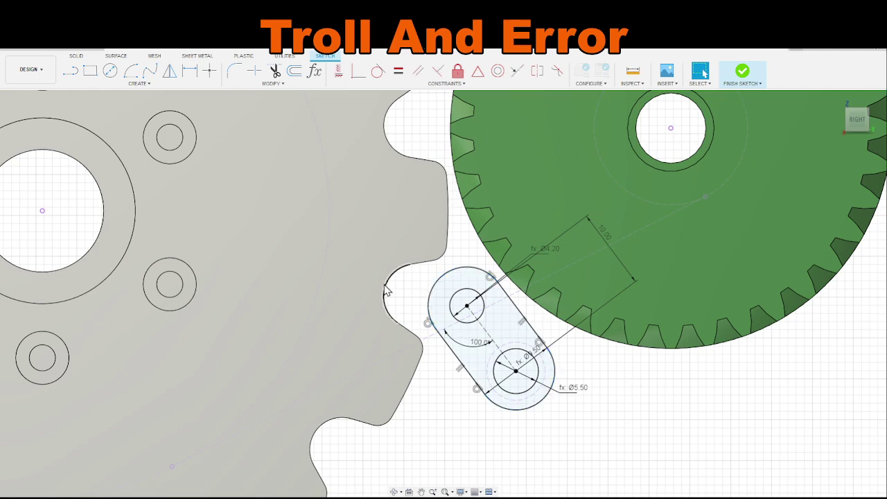
Step: Examine the arm sketch's position and clearance relative to the sprocket, gear and side plate slot from several angles
{"action": "scroll", "coordinate": [590, 406], "scroll_direction": "down", "scroll_amount": 3}
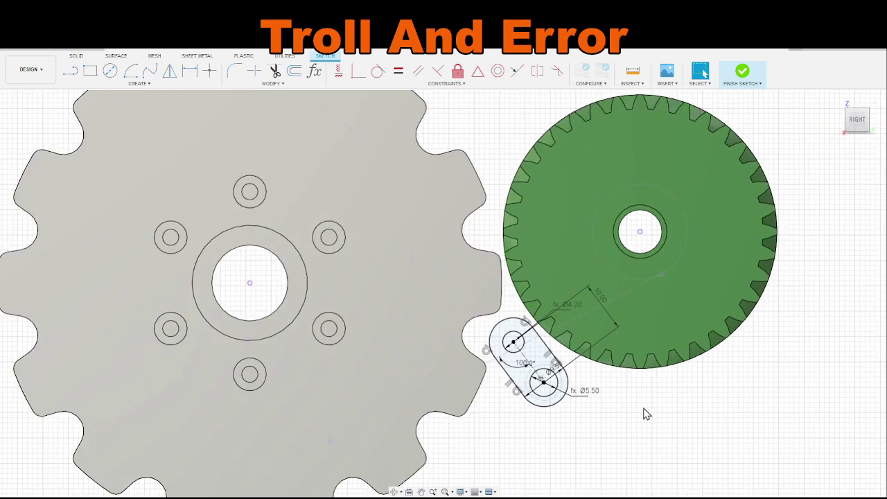
{"action": "scroll", "coordinate": [615, 385], "scroll_direction": "up", "scroll_amount": 3}
{"action": "scroll", "coordinate": [621, 392], "scroll_direction": "down", "scroll_amount": 5}
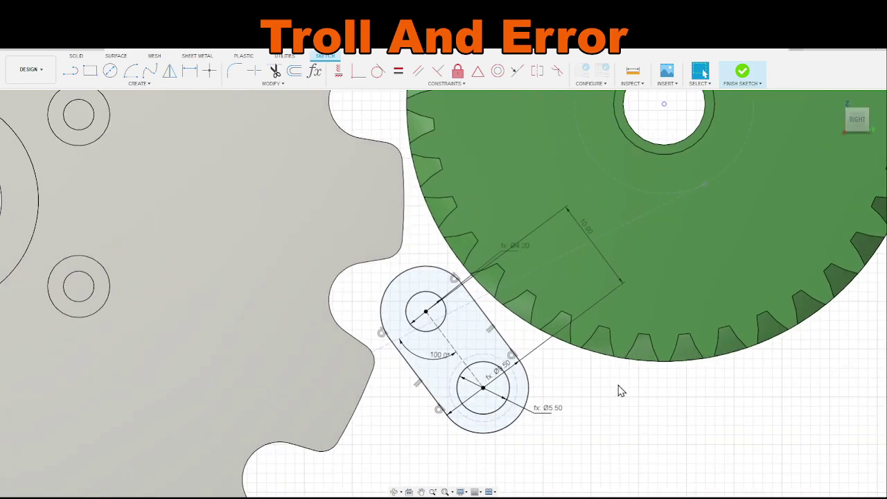
{"action": "mouse_move", "coordinate": [614, 420]}
{"action": "middle_mouse_down", "text": "shift"}
{"action": "mouse_move", "coordinate": [630, 353]}
{"action": "mouse_move", "coordinate": [606, 355]}
{"action": "middle_mouse_up", "text": "shift"}
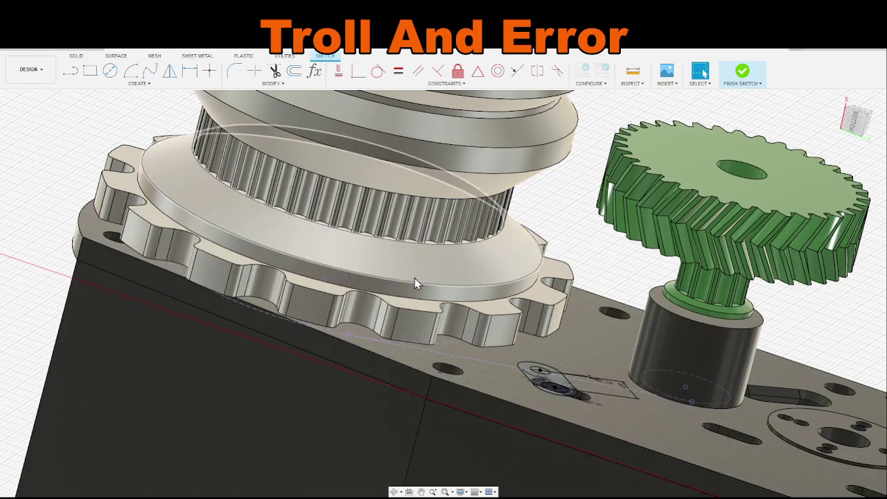
{"action": "middle_click_drag", "start_coordinate": [553, 381], "coordinate": [559, 360], "text": "shift"}
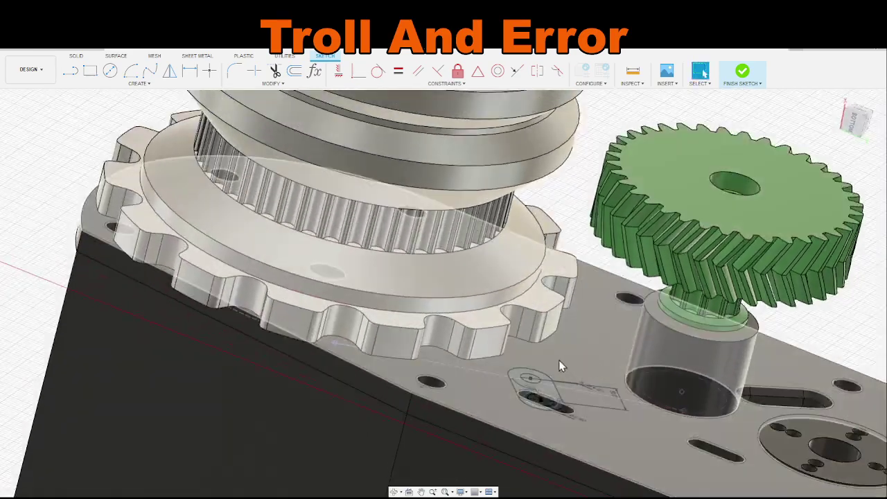
{"action": "middle_click_drag", "start_coordinate": [548, 424], "coordinate": [527, 345], "text": "shift"}
{"action": "left_click", "coordinate": [526, 326]}
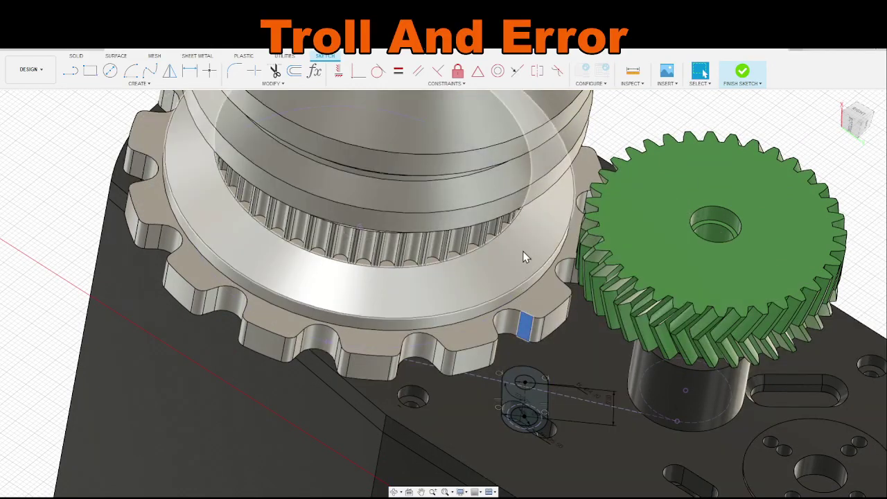
{"action": "middle_click_drag", "start_coordinate": [546, 380], "coordinate": [489, 409], "text": "shift"}
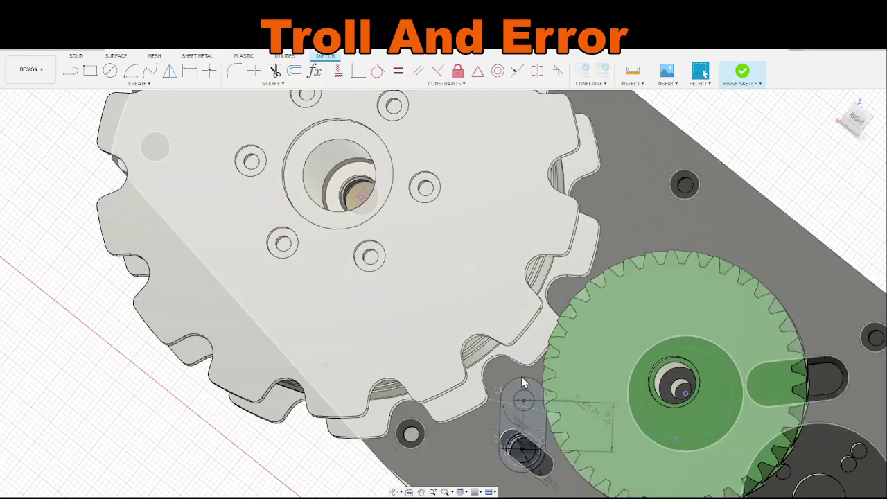
{"action": "middle_click_drag", "start_coordinate": [523, 382], "coordinate": [532, 392], "text": "shift"}
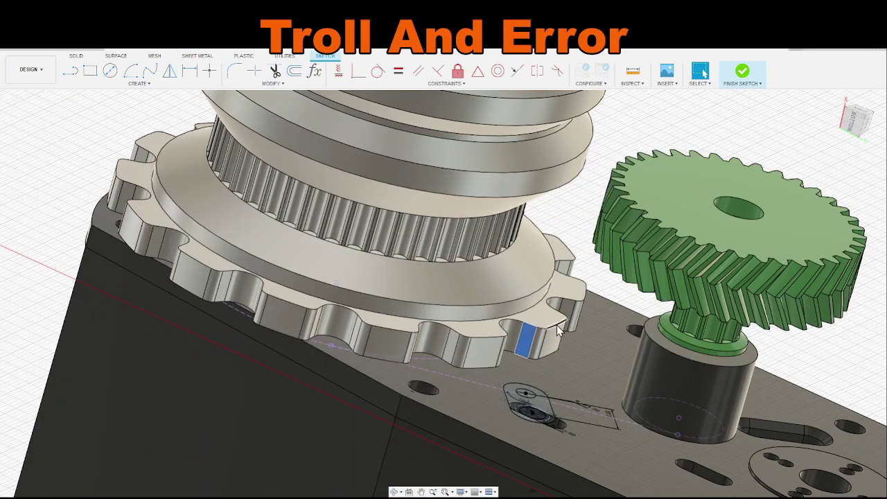
{"action": "middle_click_drag", "start_coordinate": [565, 319], "coordinate": [591, 343], "text": "shift"}
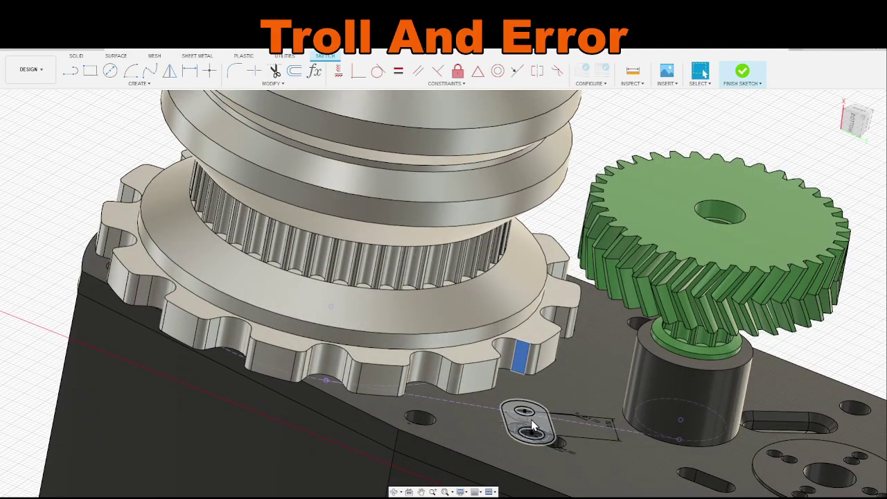
{"action": "middle_click_drag", "start_coordinate": [547, 425], "coordinate": [641, 281], "text": "shift"}
Step: Delete the center-to-center slot's end arcs, side lines and centerline, keeping the 4.20 and 5.50 circles
{"action": "left_click", "coordinate": [860, 111]}
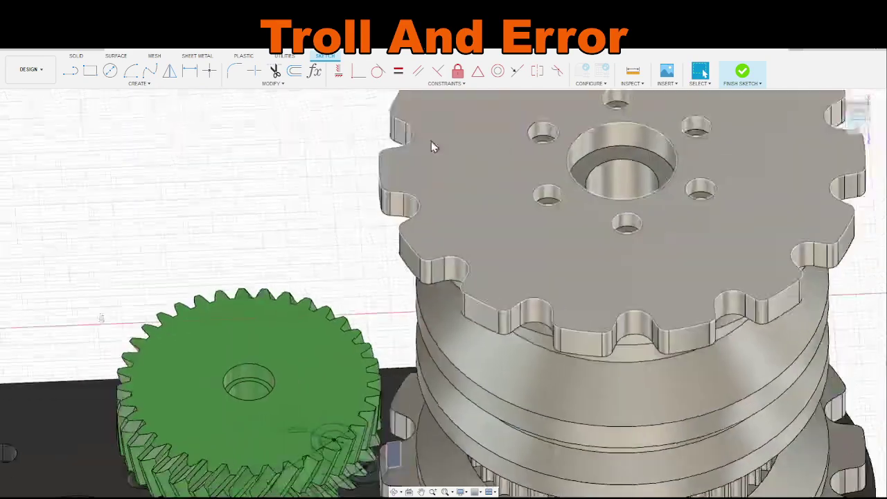
{"action": "left_click", "coordinate": [857, 113]}
{"action": "left_click", "coordinate": [872, 97]}
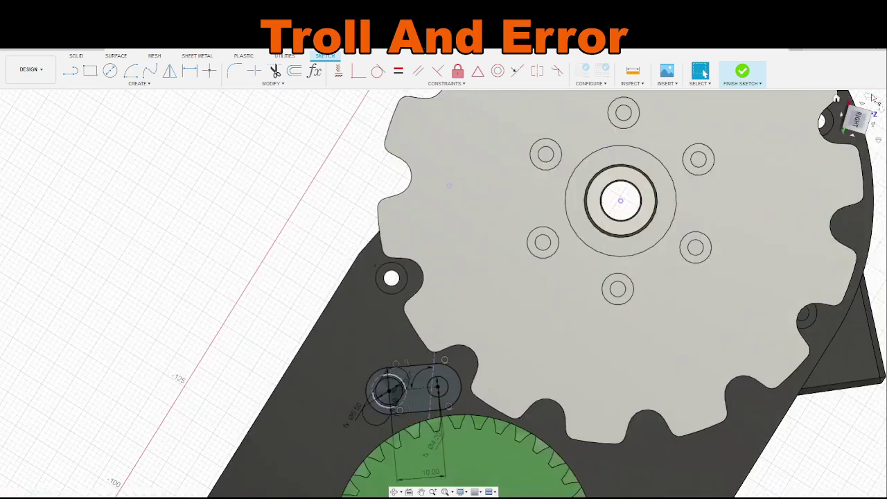
{"action": "left_click", "coordinate": [872, 97]}
{"action": "scroll", "coordinate": [482, 331], "scroll_direction": "up", "scroll_amount": 5}
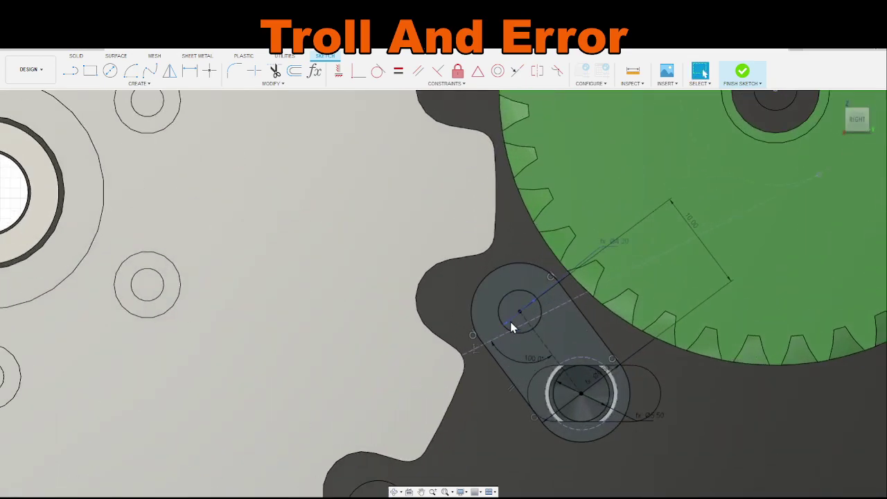
{"action": "left_click", "coordinate": [478, 335]}
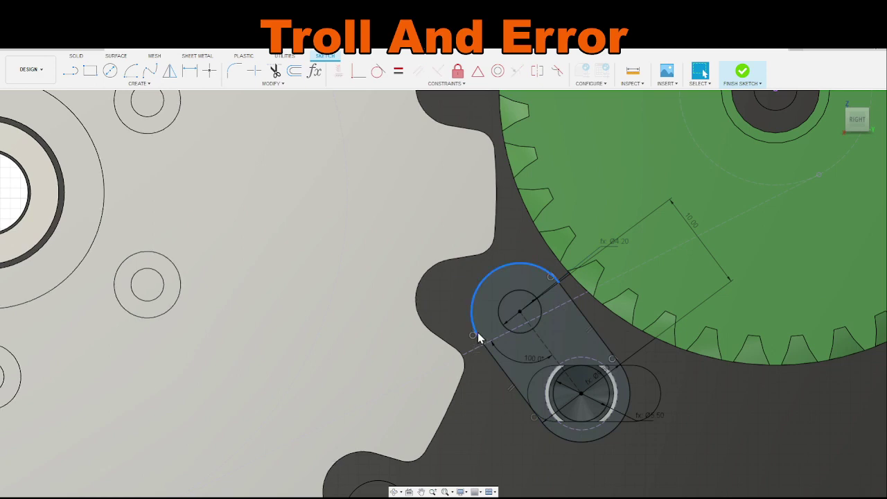
{"action": "key", "text": "Delete"}
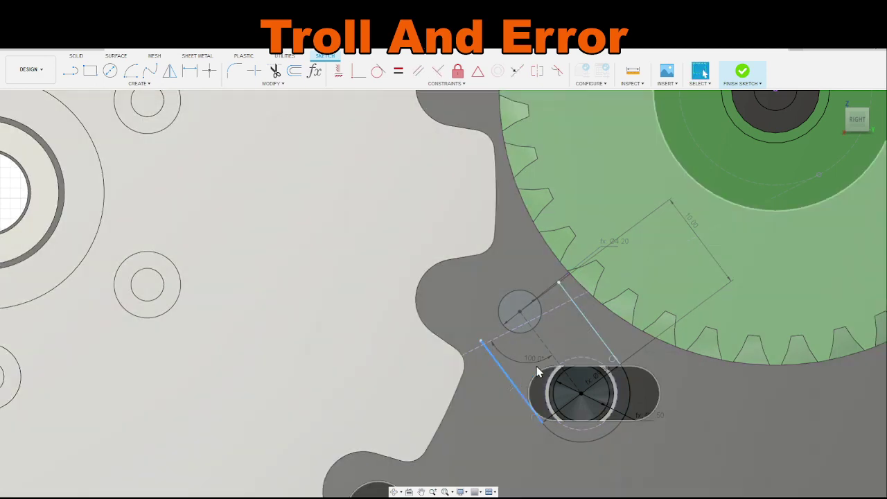
{"action": "key", "text": "Delete"}
{"action": "left_click", "coordinate": [600, 336]}
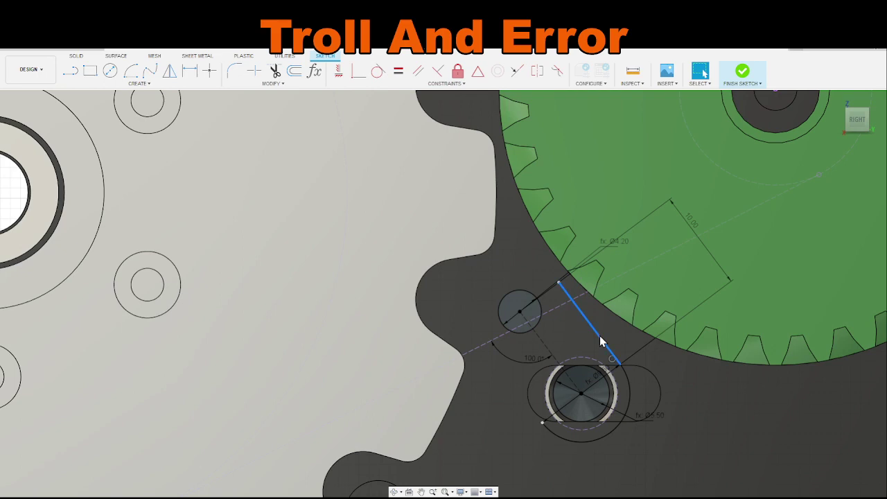
{"action": "key", "text": "Delete"}
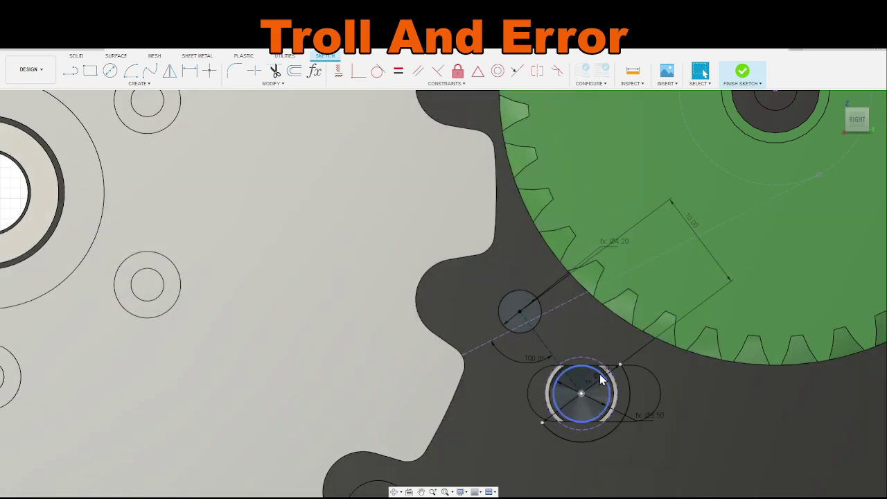
{"action": "left_click", "coordinate": [614, 435]}
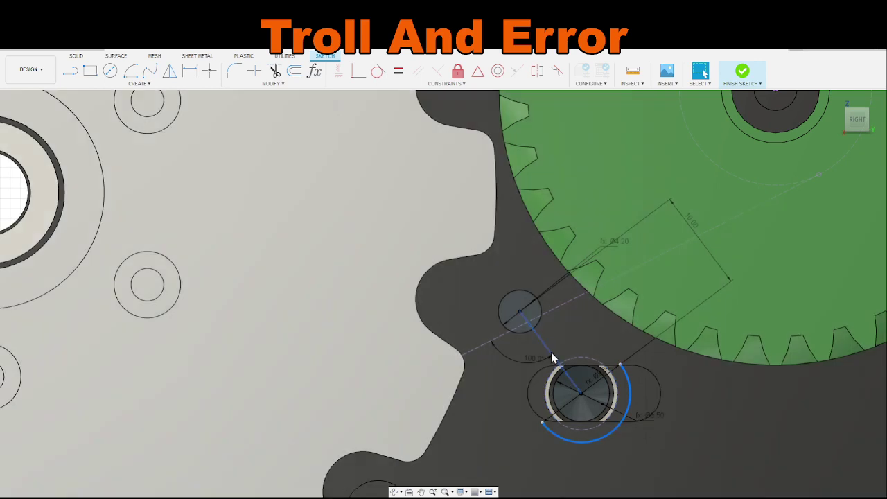
{"action": "left_click", "coordinate": [552, 358], "text": "shift"}
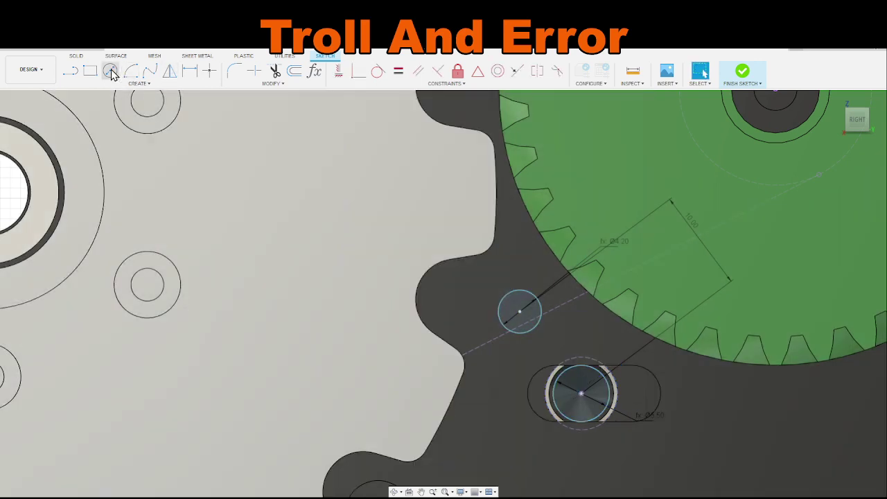
Step: Draw a larger parameter-driven construction circle concentric with the 5.50 circle at the side plate's slot
{"action": "left_click", "coordinate": [111, 72]}
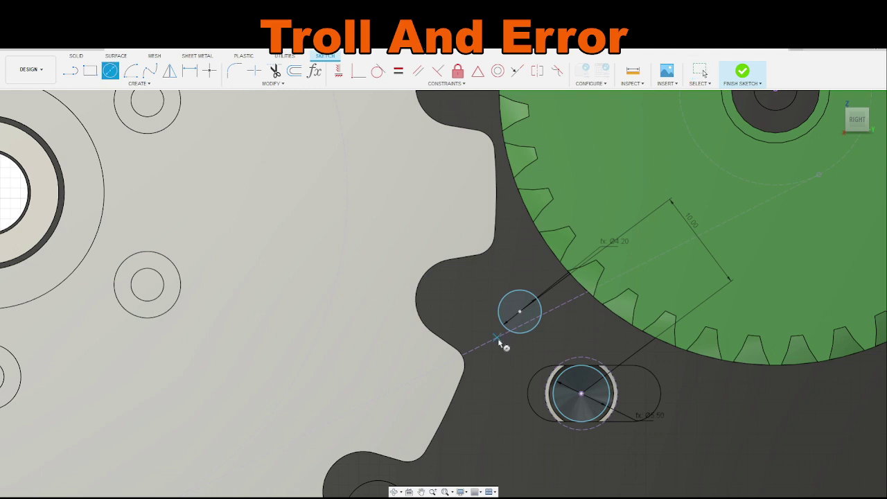
{"action": "left_click", "coordinate": [582, 395]}
{"action": "key", "text": "Escape"}
{"action": "left_click", "coordinate": [616, 440]}
{"action": "key", "text": "Escape"}
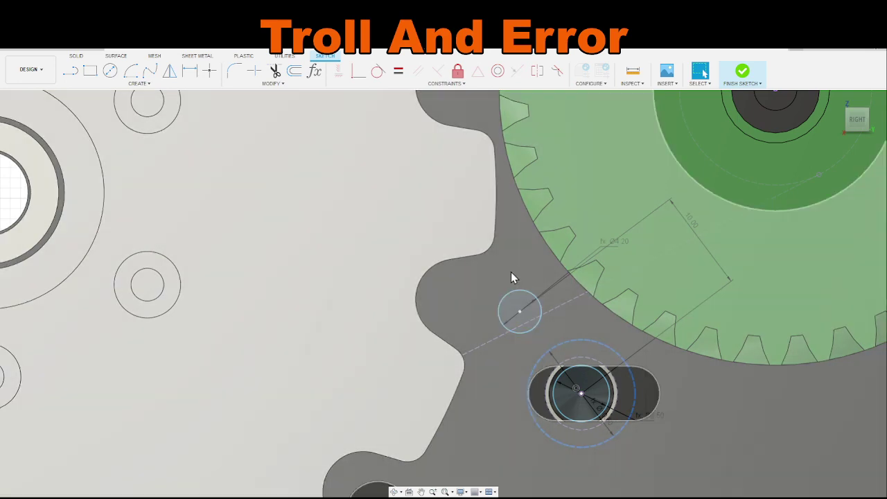
Step: Draw a circle with a parameter-driven diameter of 8.20 concentric with the 4.20 circle
{"action": "left_click", "coordinate": [521, 317]}
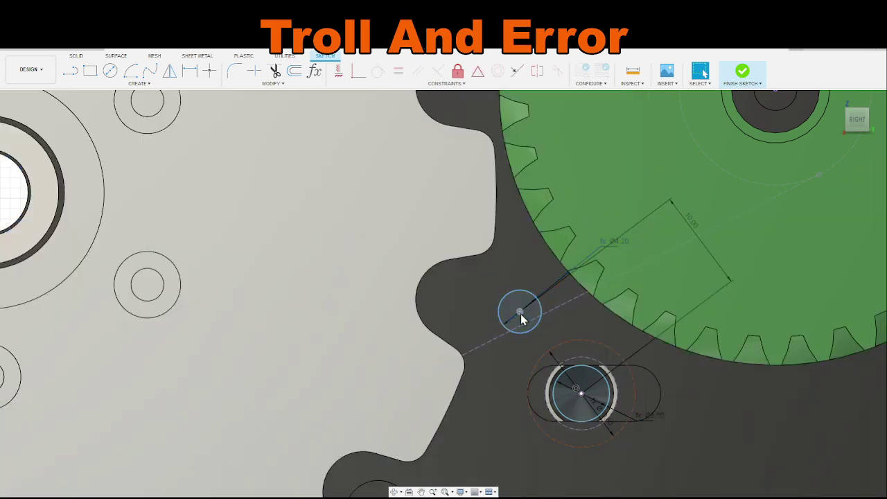
{"action": "key", "text": "c"}
{"action": "left_click", "coordinate": [520, 312]}
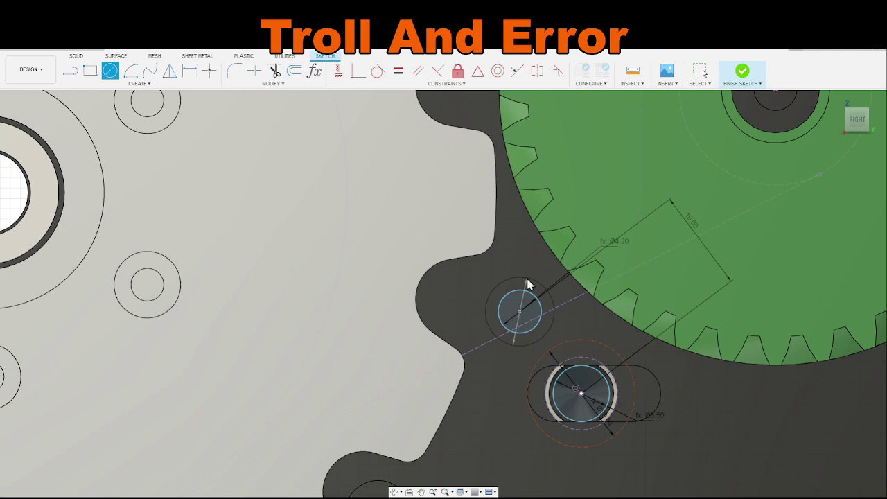
{"action": "key", "text": "Escape"}
{"action": "left_click", "coordinate": [528, 281]}
{"action": "key", "text": "Escape"}
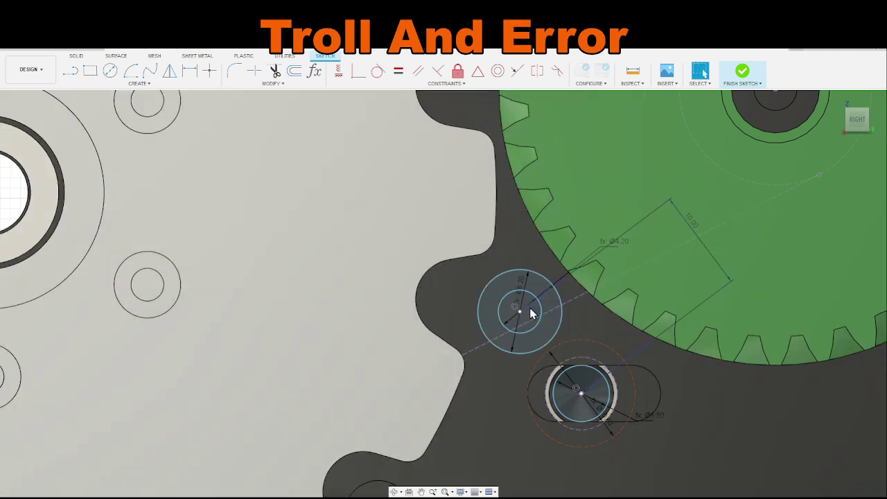
Step: Delete the old 10.00 distance dimension and connect the centers of the 4.20 and 5.50 circles with a construction line
{"action": "mouse_move", "coordinate": [522, 311]}
{"action": "left_mouse_down"}
{"action": "mouse_move", "coordinate": [503, 335]}
{"action": "mouse_move", "coordinate": [505, 304]}
{"action": "mouse_move", "coordinate": [504, 319]}
{"action": "mouse_move", "coordinate": [535, 301]}
{"action": "mouse_move", "coordinate": [502, 325]}
{"action": "mouse_move", "coordinate": [525, 307]}
{"action": "left_mouse_up"}
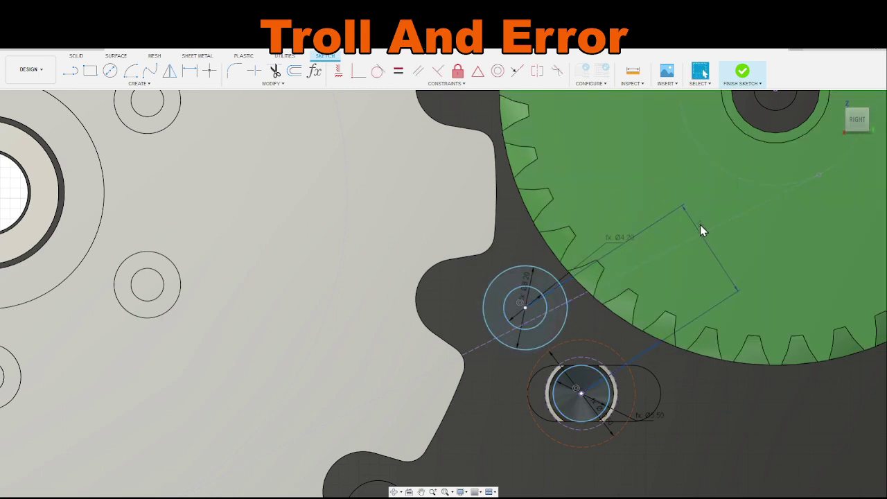
{"action": "key", "text": "l"}
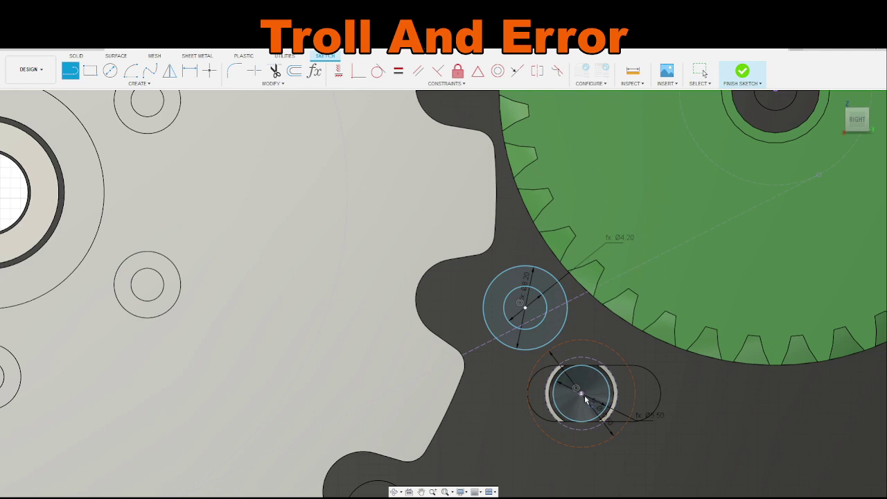
{"action": "mouse_move", "coordinate": [582, 396]}
{"action": "left_mouse_down"}
{"action": "mouse_move", "coordinate": [593, 416]}
{"action": "mouse_move", "coordinate": [545, 377]}
{"action": "mouse_move", "coordinate": [525, 310]}
{"action": "left_mouse_up"}
{"action": "key", "text": "Escape"}
{"action": "left_click", "coordinate": [543, 343]}
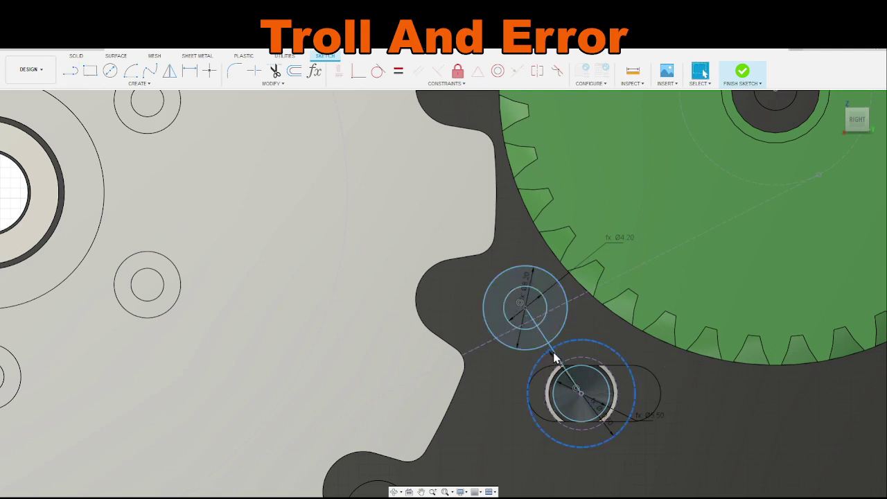
{"action": "left_click", "coordinate": [561, 366], "text": "ctrl"}
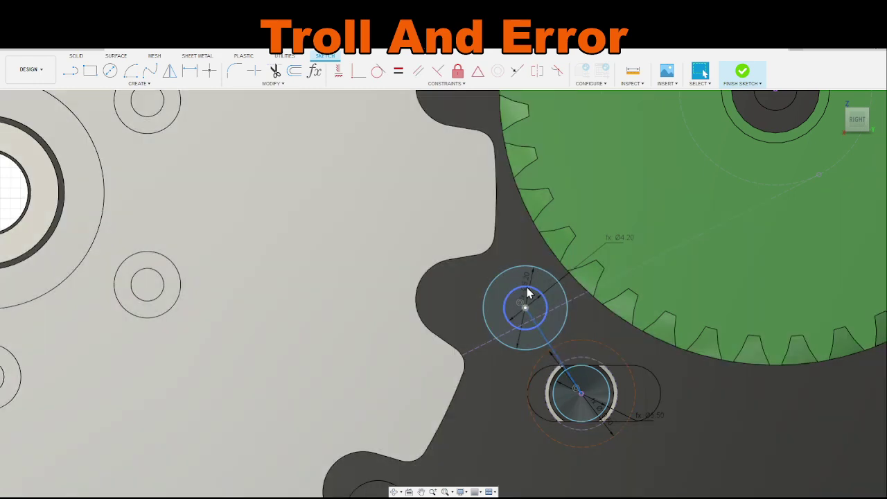
{"action": "left_click", "coordinate": [525, 305]}
{"action": "key", "text": "Delete"}
Step: Reposition the 4.20 circle pair and dimension the construction line between the two circle centers at 10.00
{"action": "left_click", "coordinate": [524, 309]}
{"action": "left_click_drag", "start_coordinate": [524, 310], "coordinate": [515, 297]}
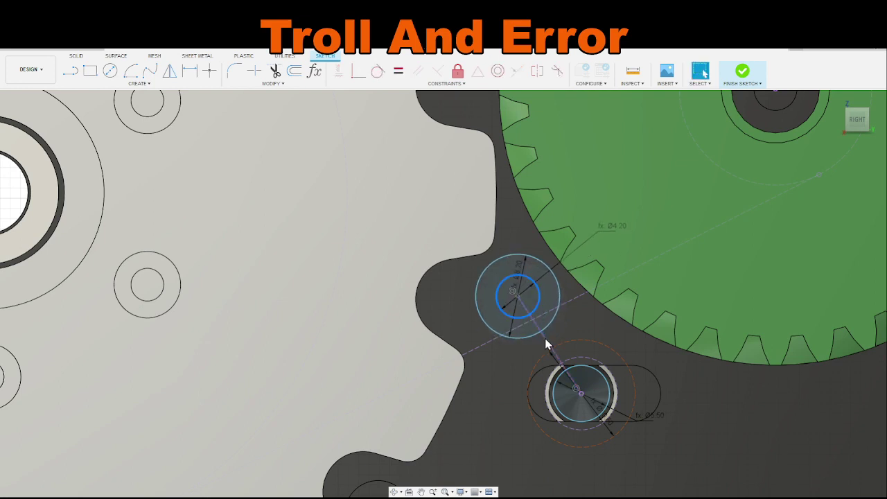
{"action": "left_click", "coordinate": [546, 339]}
{"action": "key", "text": "d"}
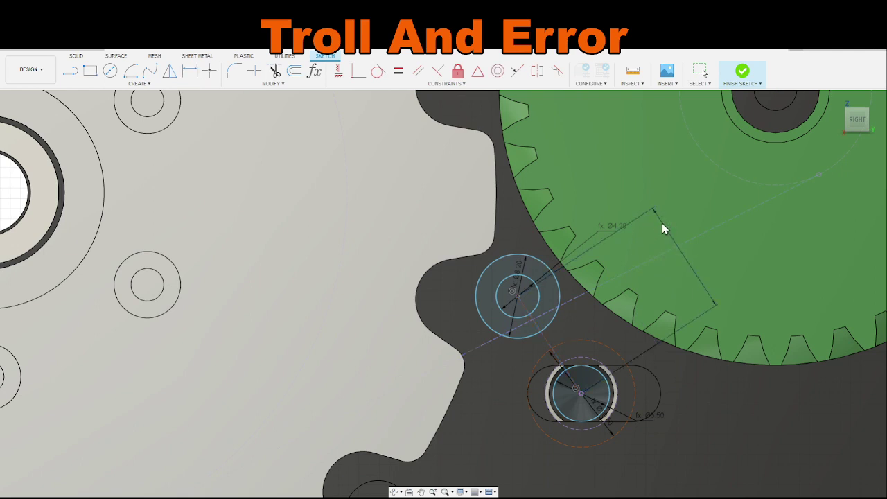
{"action": "left_click", "coordinate": [662, 228]}
{"action": "type", "text": "10"}
{"action": "key", "text": "Return"}
{"action": "key", "text": "Escape"}
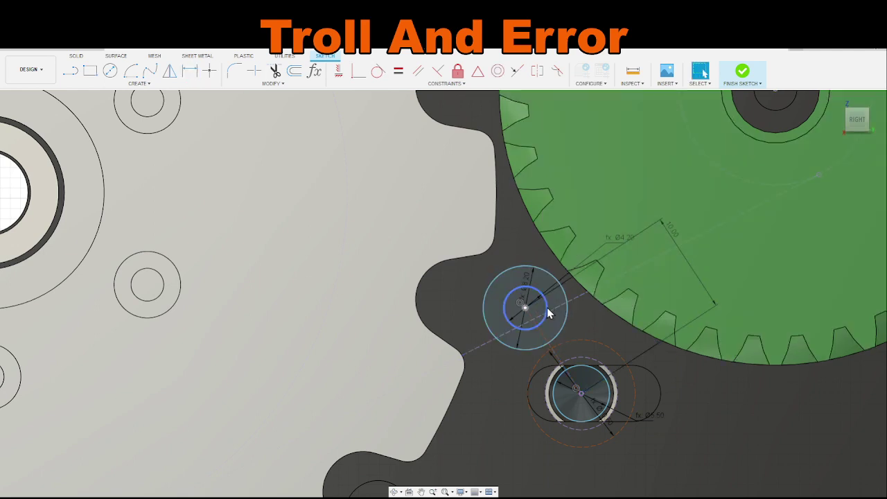
Step: Try to dimension the angle between the belt line and the arm's construction line at 100.0°
{"action": "left_click", "coordinate": [511, 337]}
{"action": "key", "text": "d"}
{"action": "key", "text": "Escape"}
{"action": "key", "text": "Escape"}
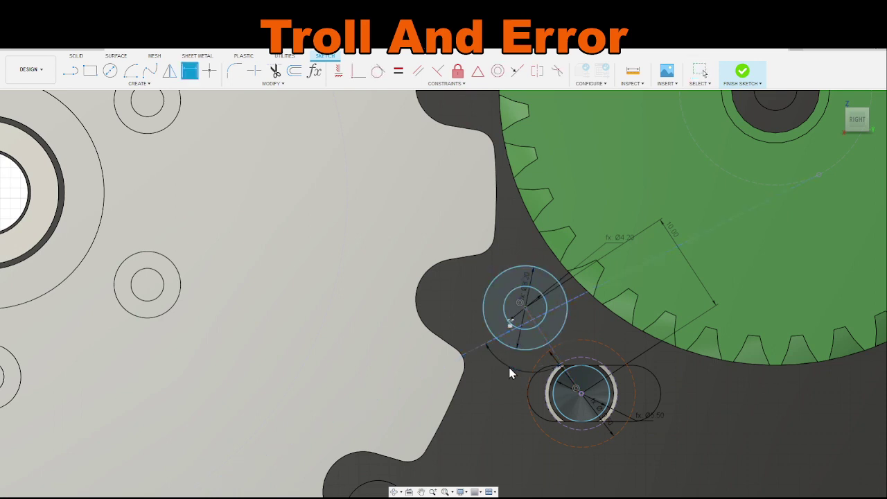
{"action": "key", "text": "ctrl+z"}
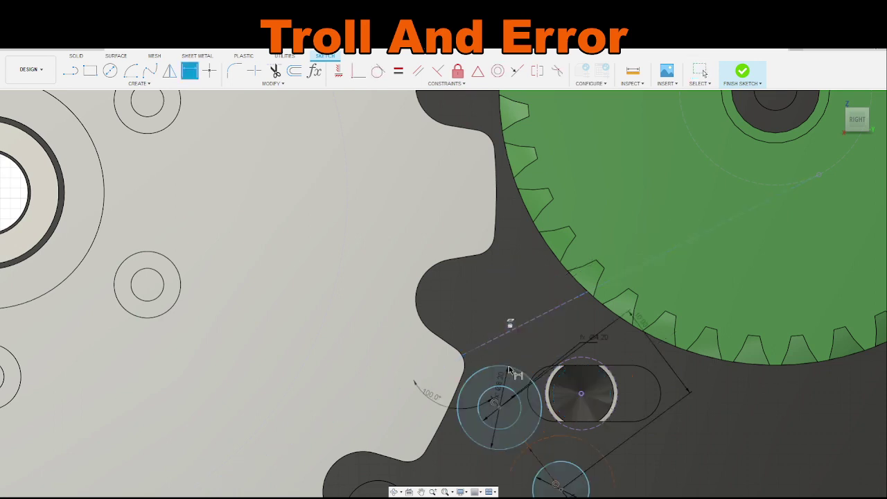
{"action": "key", "text": "Escape"}
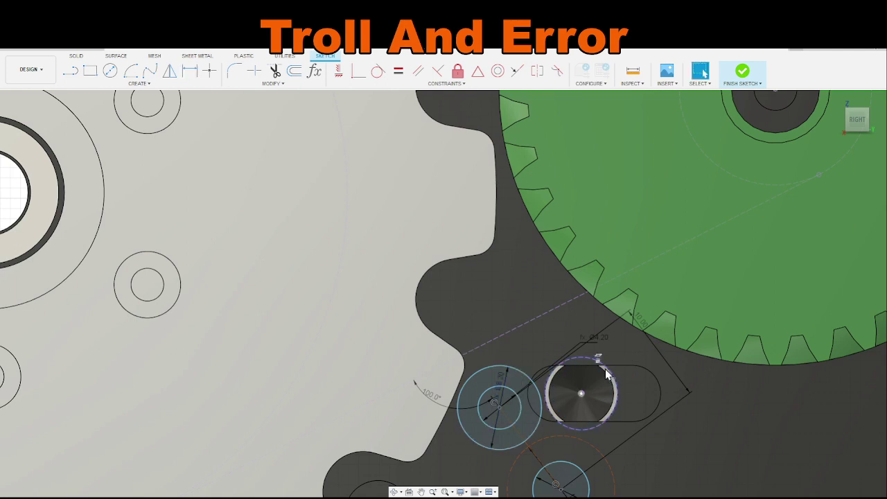
Step: Dimension the angle between the belt line and the arm's construction line again, and undo its 100.0° value
{"action": "left_click", "coordinate": [606, 375]}
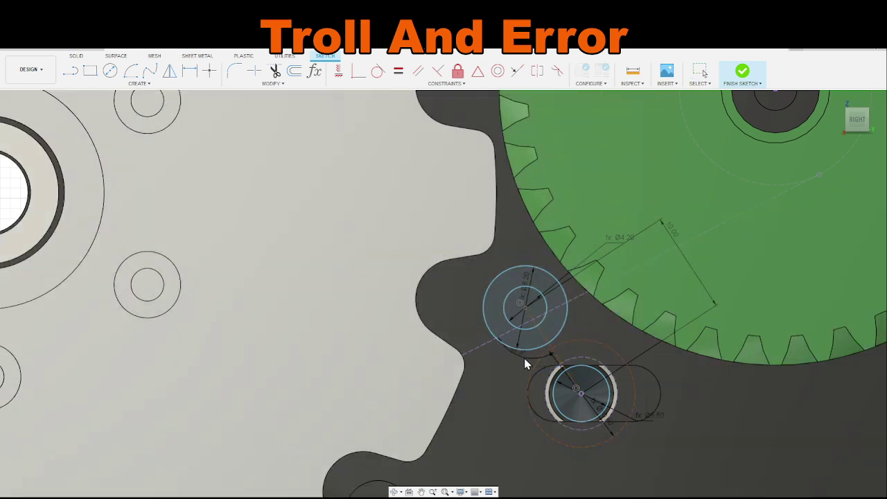
{"action": "key", "text": "Escape"}
{"action": "key", "text": "ctrl+z"}
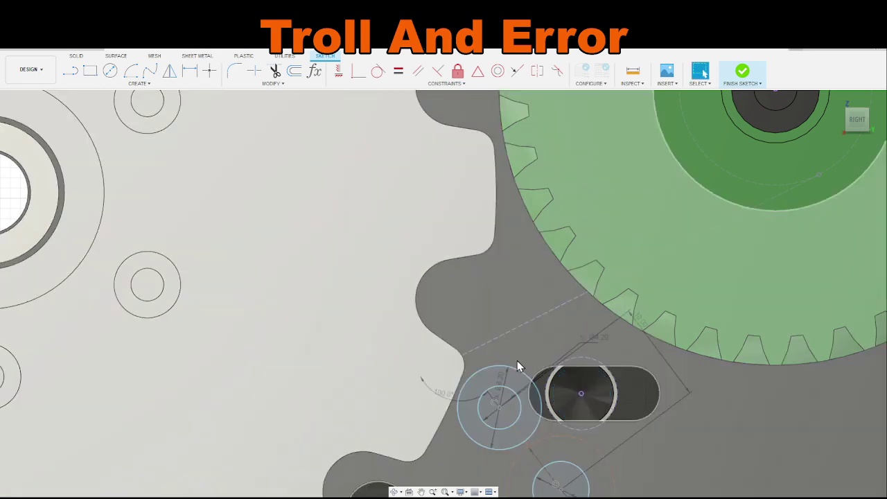
{"action": "scroll", "coordinate": [517, 360], "scroll_direction": "down", "scroll_amount": 2}
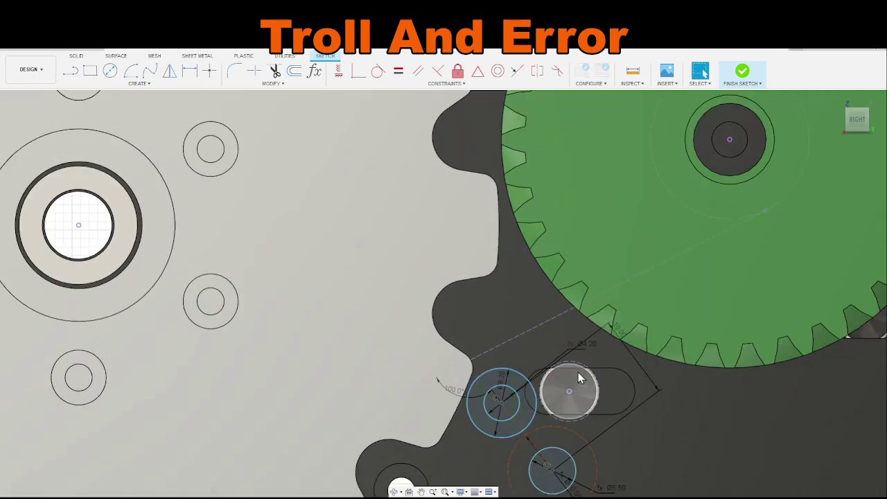
{"action": "key", "text": "ctrl+z"}
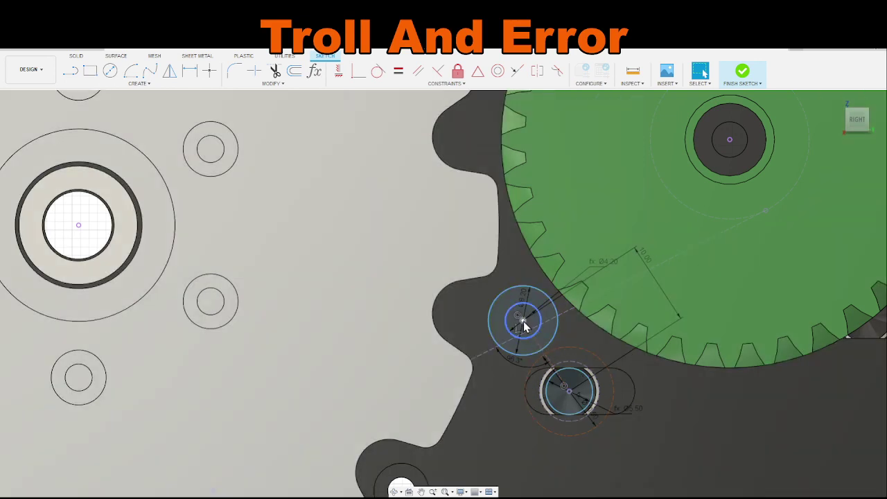
Step: Shift the arm's circles slightly and constrain the 5.50 circle's center coincident with the slot circle's center
{"action": "left_click_drag", "start_coordinate": [524, 321], "coordinate": [520, 335]}
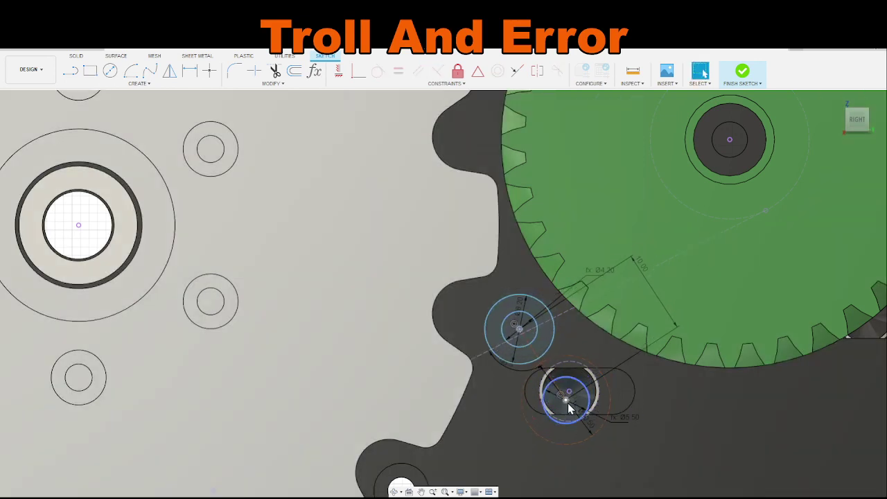
{"action": "left_click", "coordinate": [569, 406]}
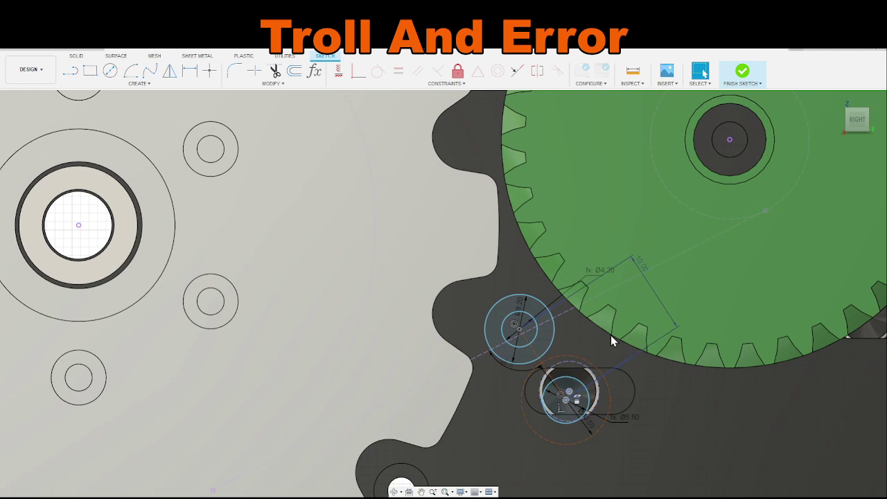
{"action": "left_click", "coordinate": [361, 75]}
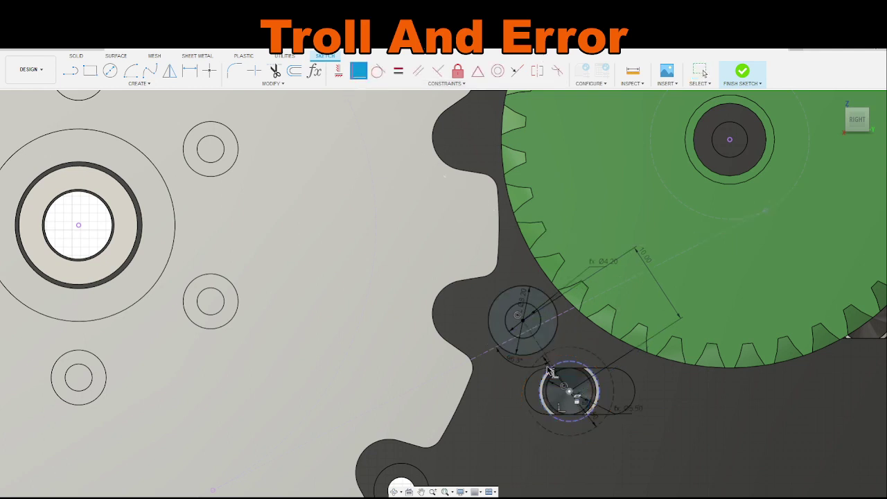
Step: Set the angle between the arm and the belt line to 100.0° and convert the 8.20 circle to construction
{"action": "left_click", "coordinate": [509, 366]}
{"action": "key", "text": "Escape"}
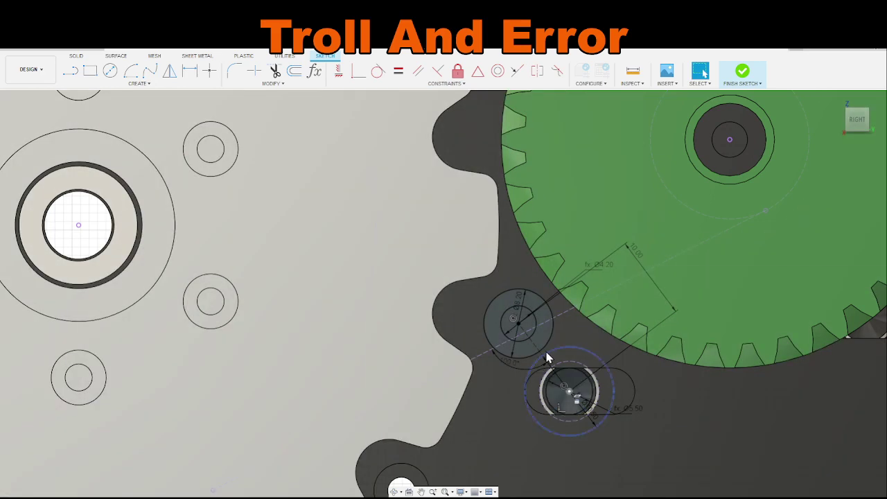
{"action": "key", "text": "x"}
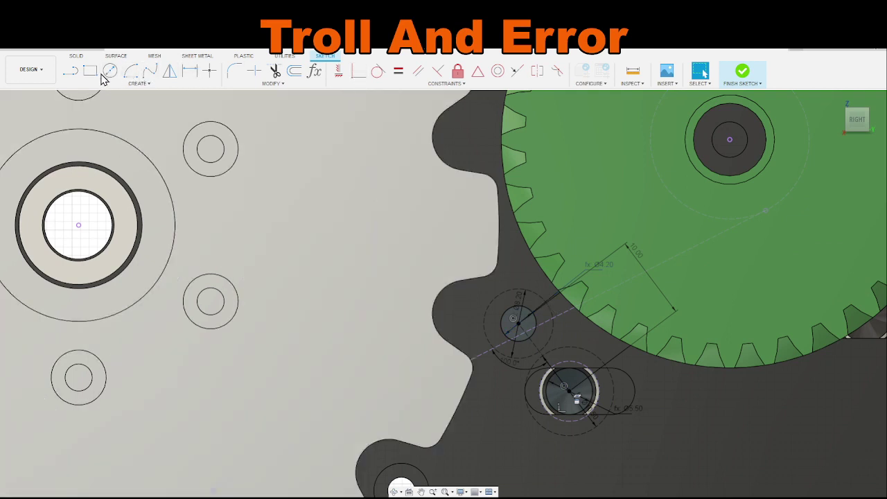
Step: Draw a line along the arm's side facing the green gear and make it tangent to both outer construction circles
{"action": "left_click", "coordinate": [138, 81]}
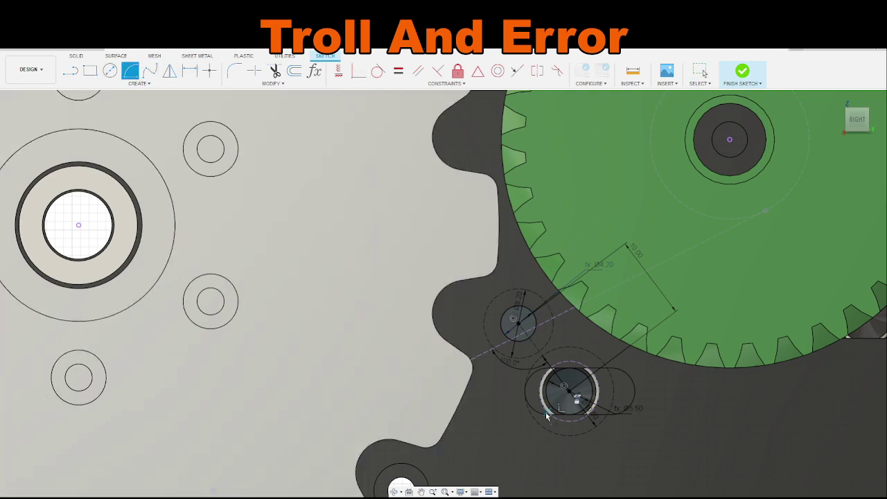
{"action": "left_click", "coordinate": [67, 73]}
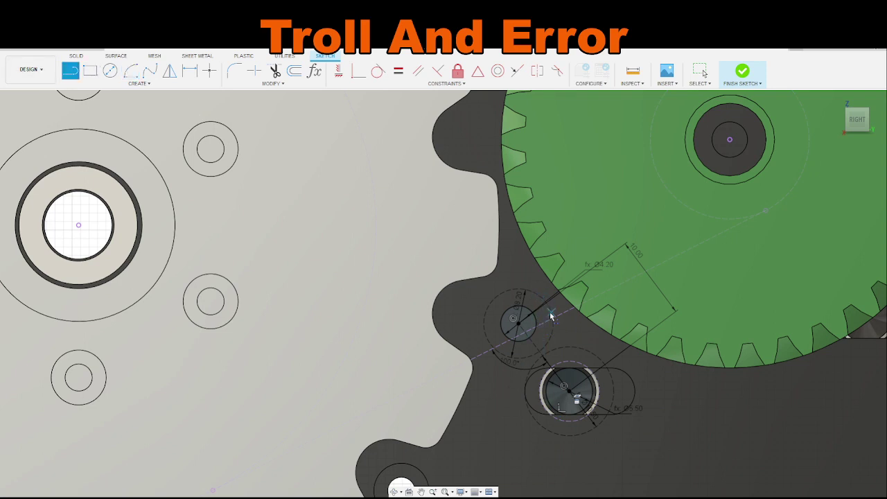
{"action": "mouse_move", "coordinate": [552, 316]}
{"action": "left_mouse_down"}
{"action": "mouse_move", "coordinate": [584, 354]}
{"action": "mouse_move", "coordinate": [574, 342]}
{"action": "left_mouse_up"}
{"action": "key", "text": "Escape"}
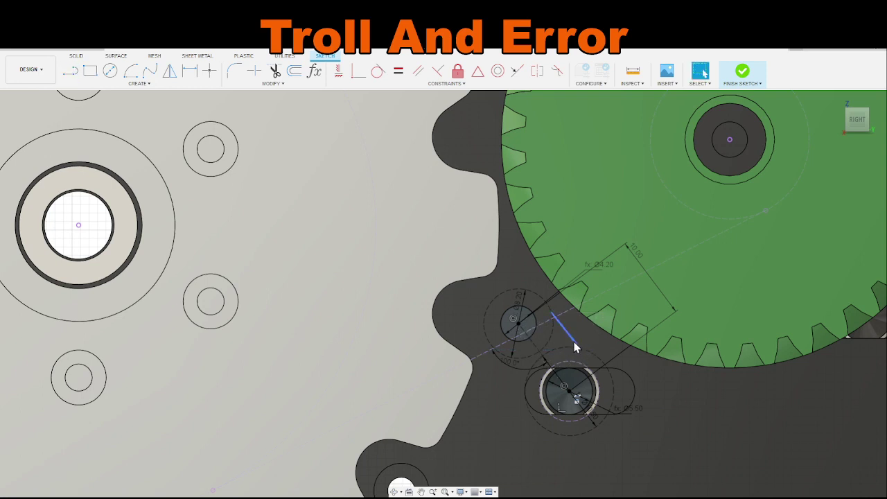
{"action": "left_click", "coordinate": [572, 340]}
{"action": "left_click", "coordinate": [598, 362]}
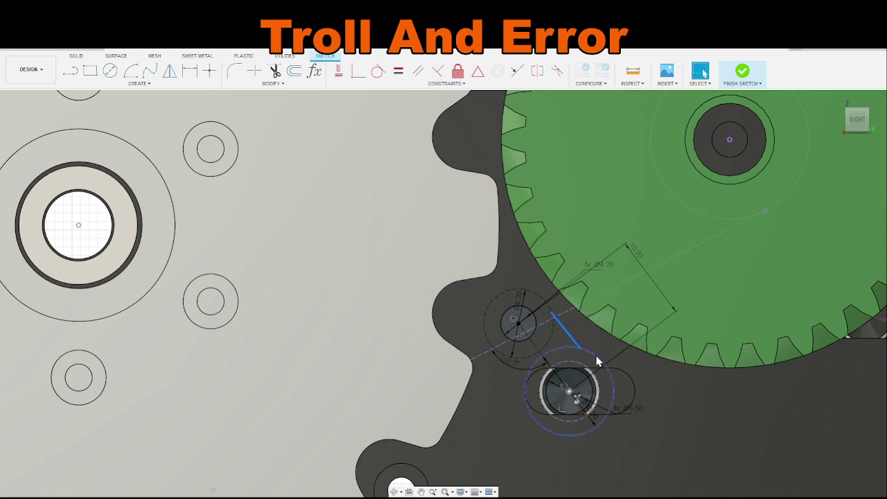
{"action": "left_click", "coordinate": [378, 72]}
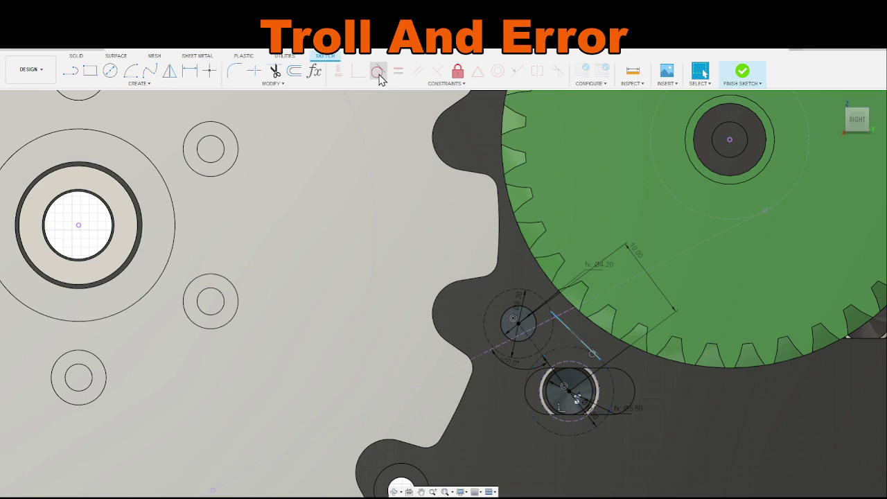
{"action": "left_click", "coordinate": [558, 311]}
{"action": "left_click", "coordinate": [534, 311]}
{"action": "key", "text": "Escape"}
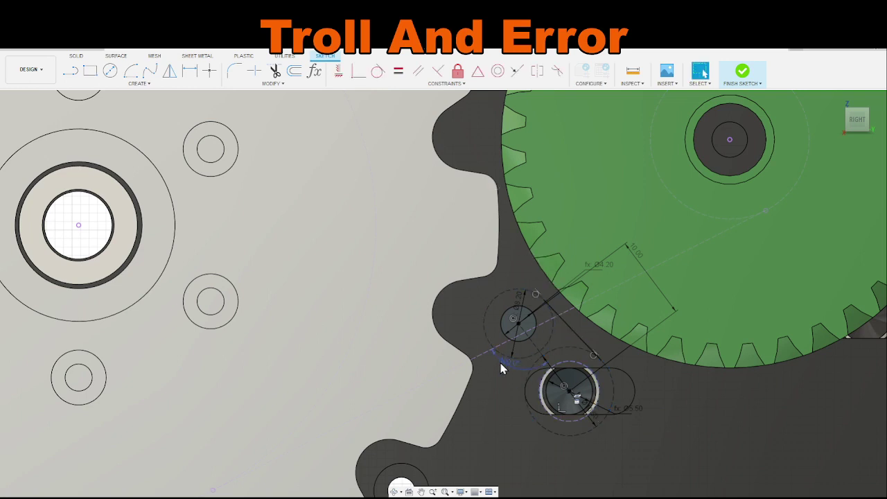
{"action": "left_click", "coordinate": [67, 74]}
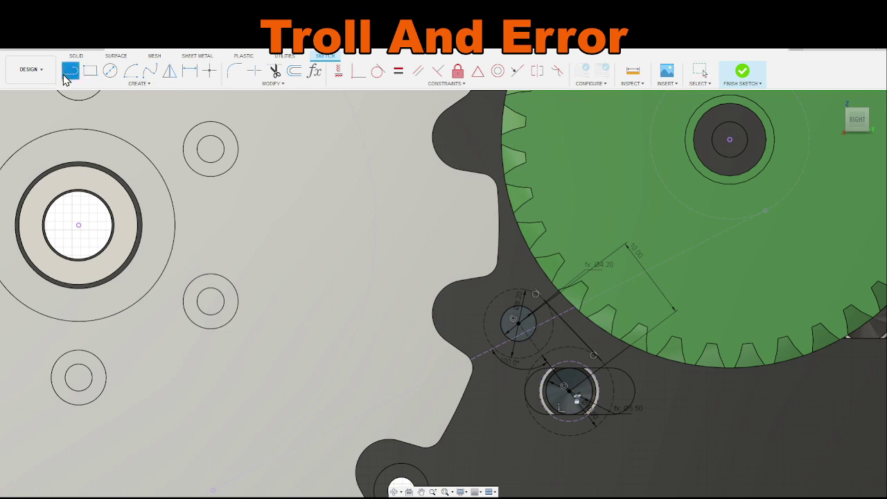
{"action": "left_click", "coordinate": [490, 345]}
{"action": "key", "text": "Escape"}
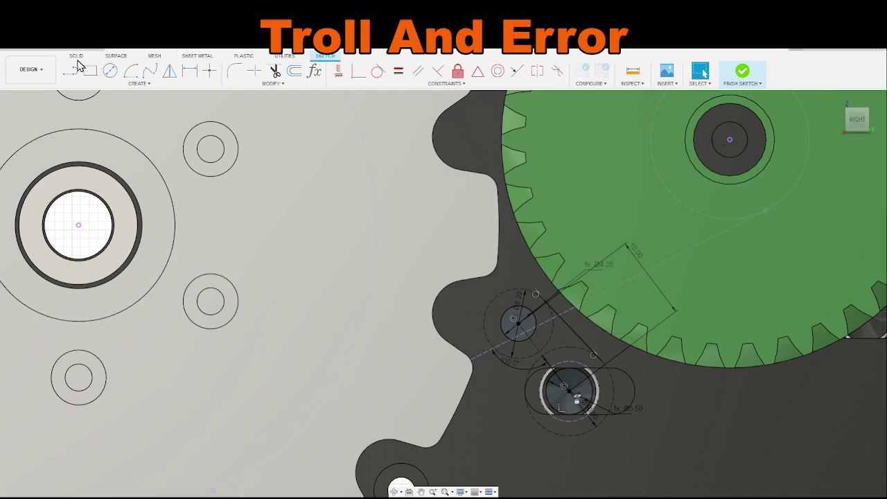
Step: Draw a line along the arm's opposite side and make it tangent to both outer construction circles
{"action": "left_click", "coordinate": [70, 71]}
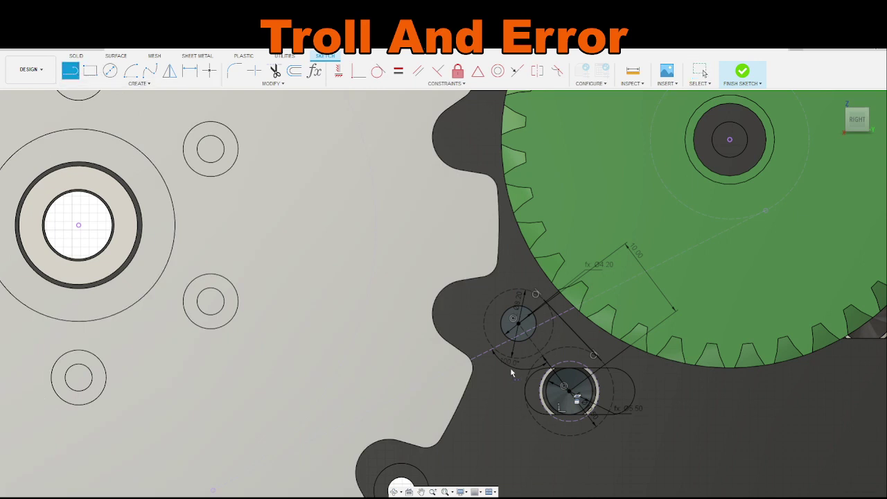
{"action": "left_click", "coordinate": [494, 352]}
{"action": "left_click", "coordinate": [531, 414]}
{"action": "key", "text": "Escape"}
{"action": "left_click", "coordinate": [502, 361]}
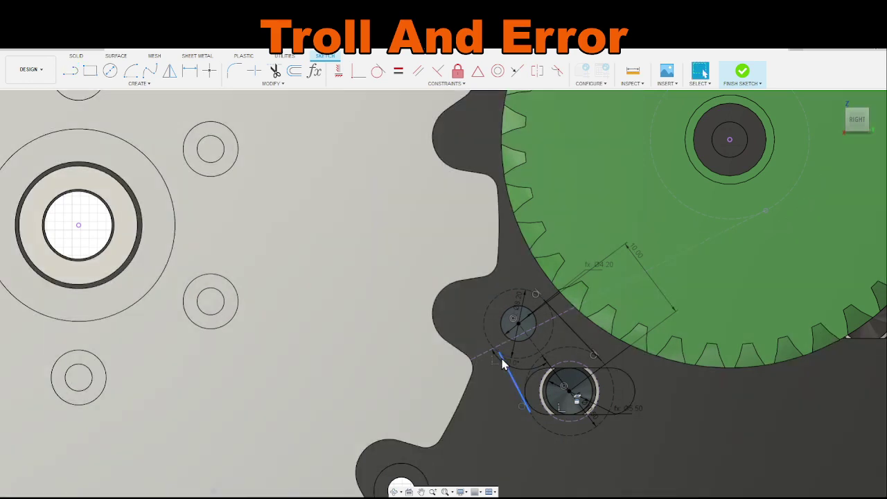
{"action": "left_click", "coordinate": [493, 348], "text": "ctrl"}
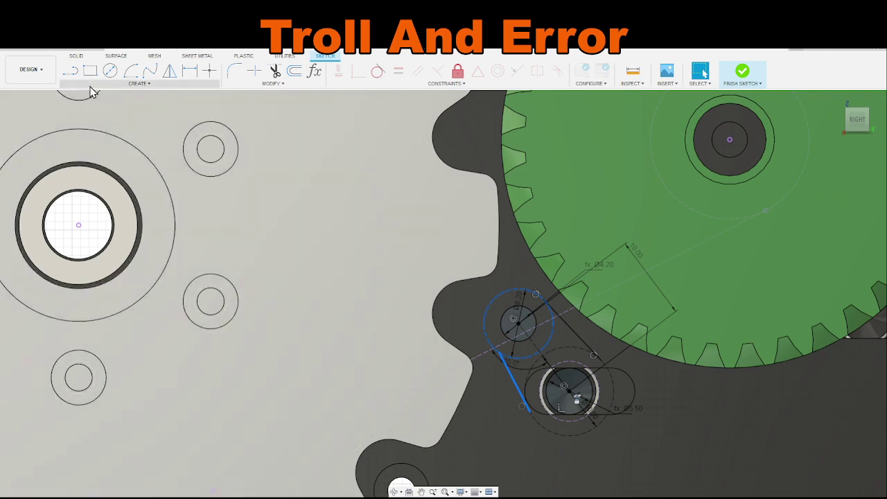
{"action": "left_click", "coordinate": [378, 71]}
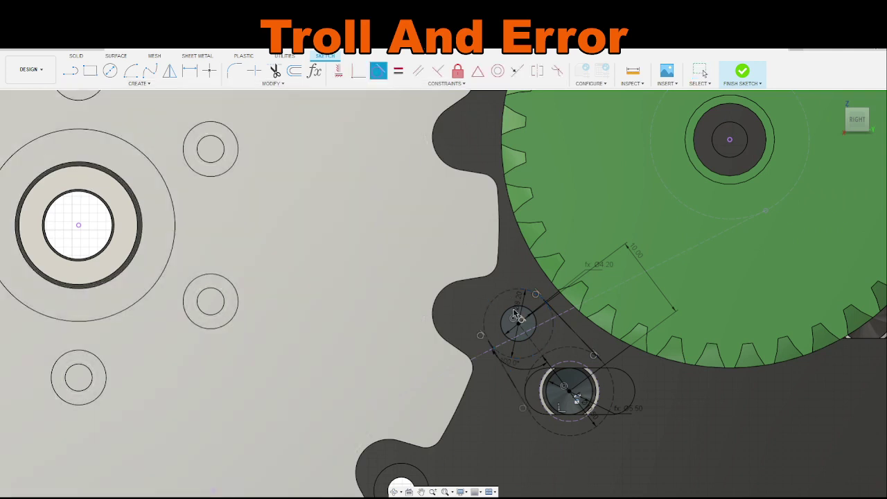
{"action": "key", "text": "Escape"}
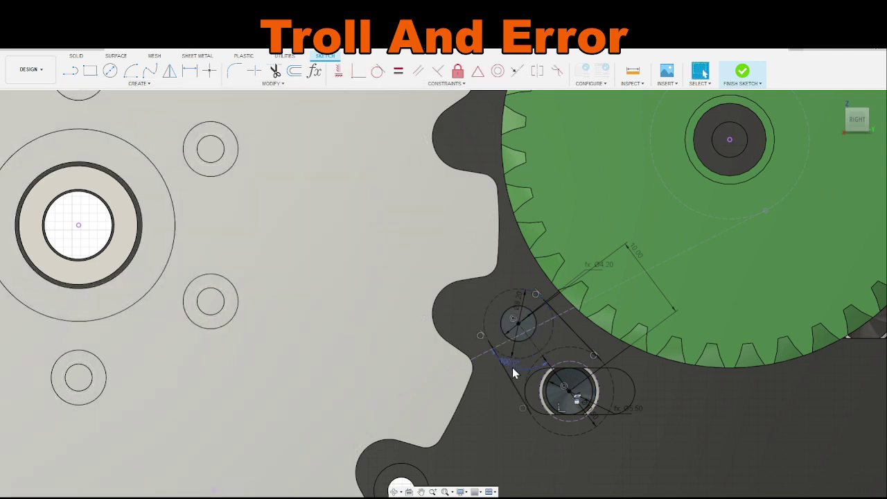
Step: Move the 100.0° angle dimension away from the arm to a clear area below the circles
{"action": "key", "text": "d"}
{"action": "left_click", "coordinate": [512, 367]}
{"action": "left_click", "coordinate": [503, 384]}
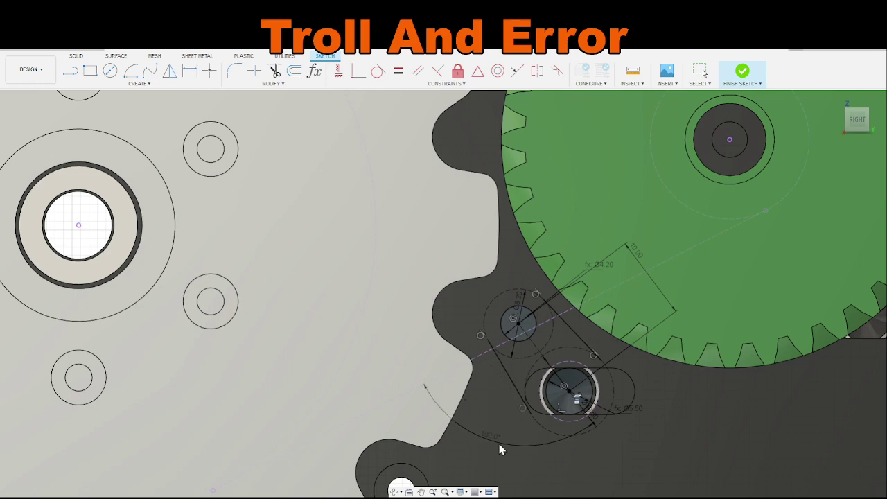
{"action": "left_click", "coordinate": [501, 437]}
{"action": "key", "text": "Escape"}
{"action": "left_click_drag", "start_coordinate": [368, 272], "coordinate": [628, 382]}
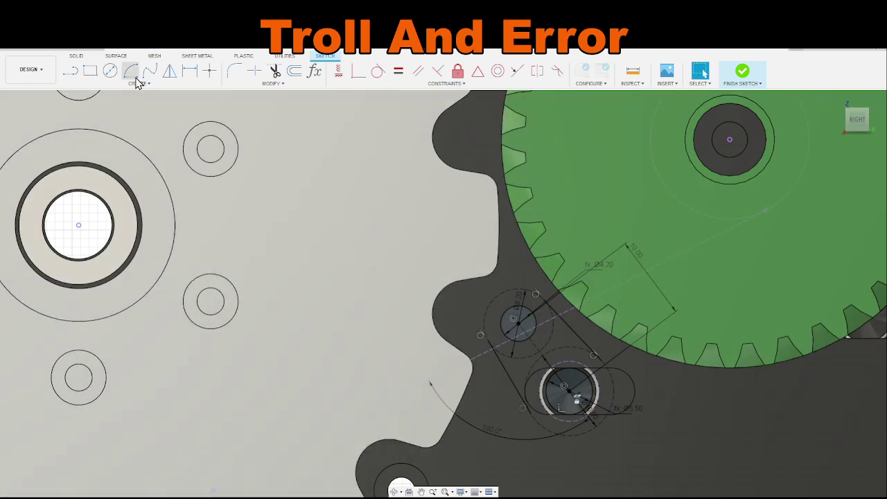
Step: Draw an arc on the 8.20 construction circle connecting the upper ends of the two tangent lines
{"action": "left_click", "coordinate": [129, 71]}
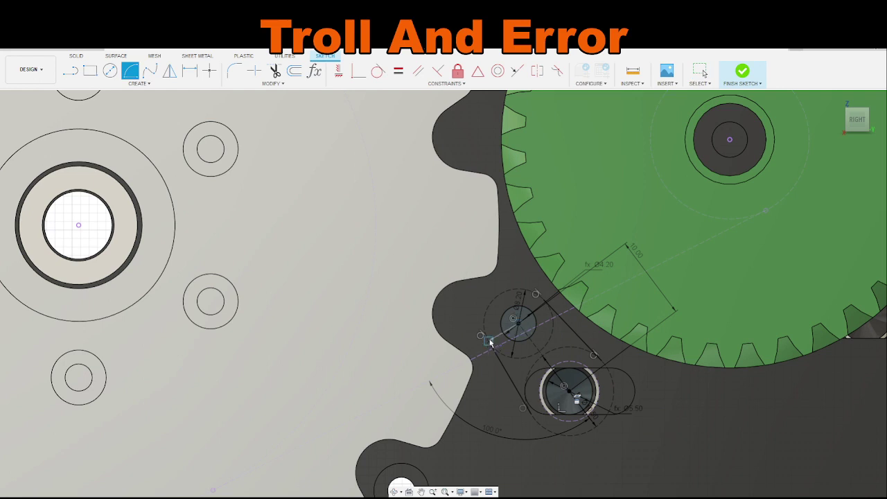
{"action": "left_click", "coordinate": [489, 341]}
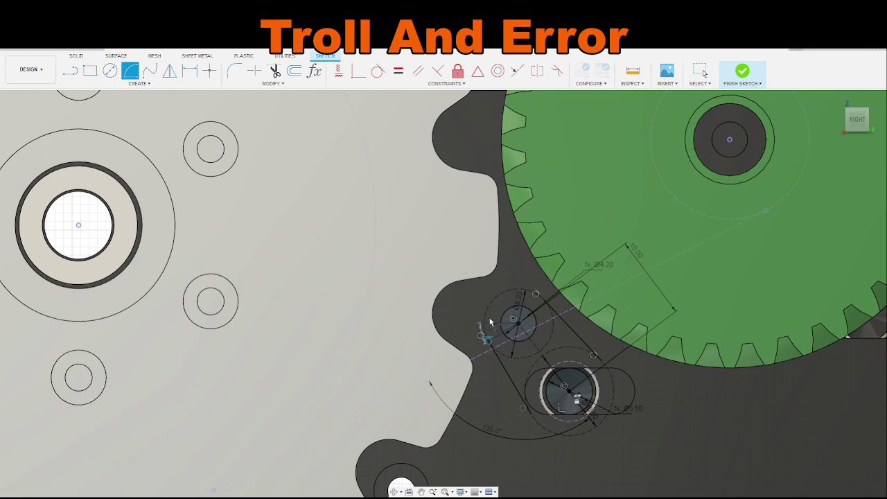
{"action": "left_click", "coordinate": [547, 303]}
{"action": "scroll", "coordinate": [518, 283], "scroll_direction": "up", "scroll_amount": 4}
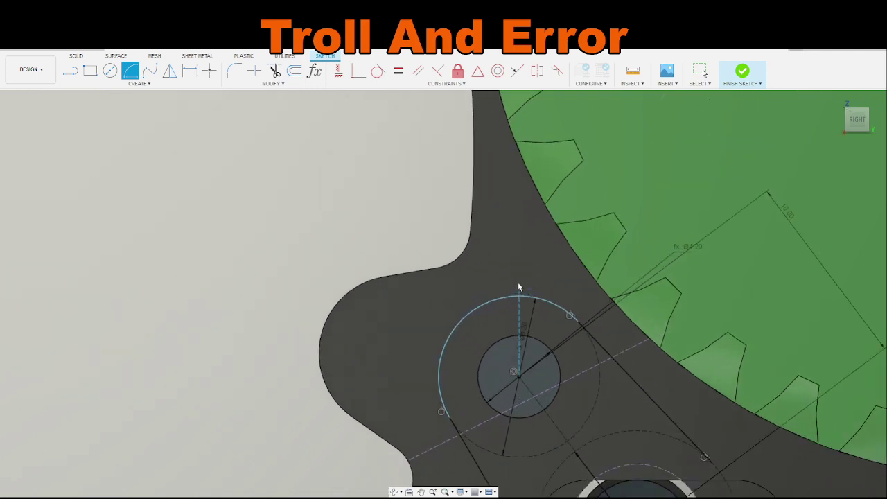
{"action": "key", "text": "Escape"}
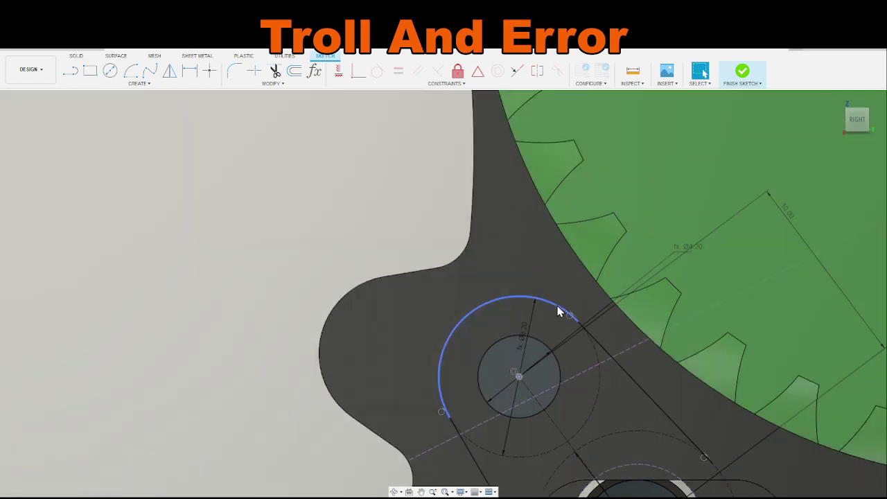
{"action": "mouse_move", "coordinate": [560, 312]}
{"action": "left_mouse_down"}
{"action": "mouse_move", "coordinate": [563, 294]}
{"action": "mouse_move", "coordinate": [585, 324]}
{"action": "left_mouse_up"}
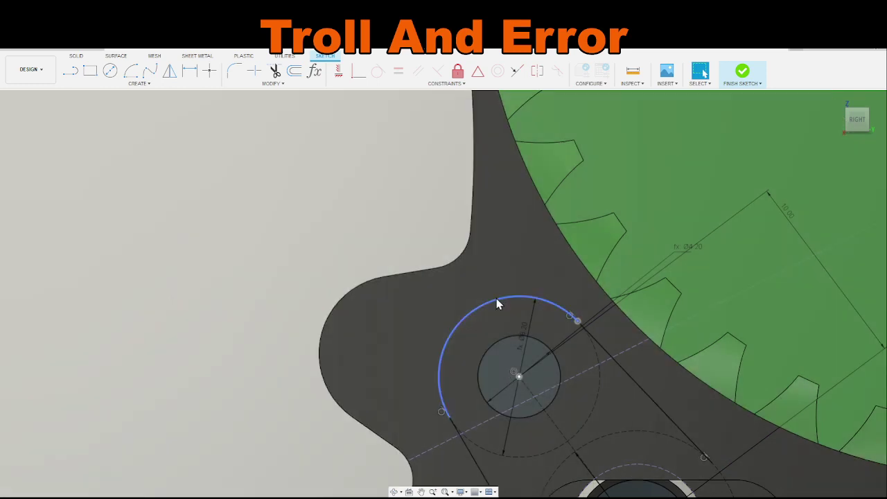
{"action": "left_click", "coordinate": [497, 299]}
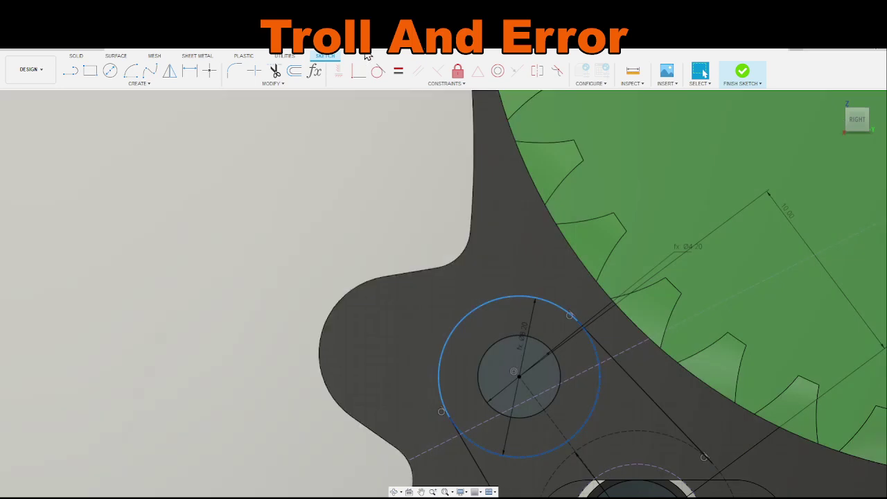
{"action": "left_click", "coordinate": [209, 70]}
{"action": "key", "text": "Escape"}
{"action": "left_click", "coordinate": [493, 298]}
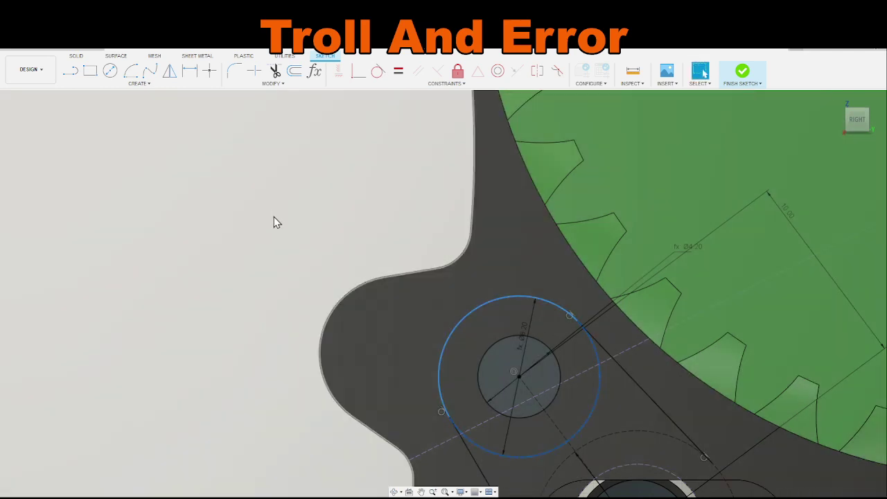
{"action": "left_click", "coordinate": [273, 219]}
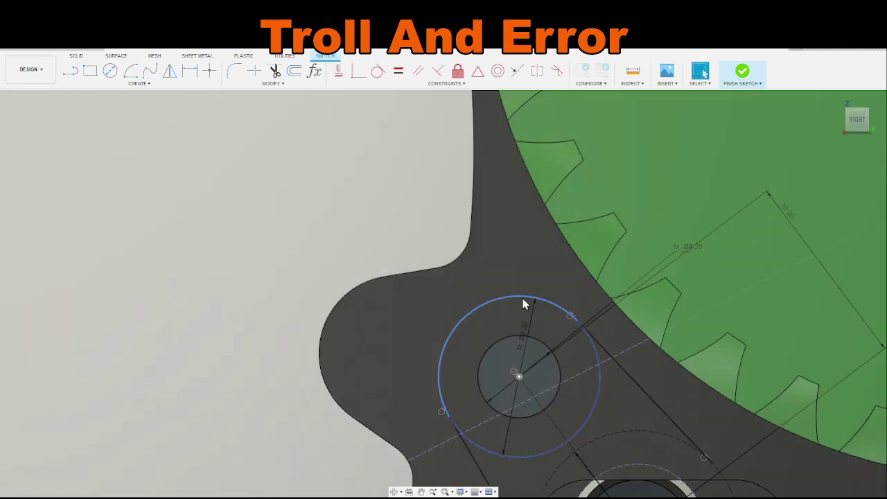
Step: Try to lock the displaced upper end arc to the 8.20 construction circle using a sketch point and a coincident constraint
{"action": "key", "text": "ctrl+z"}
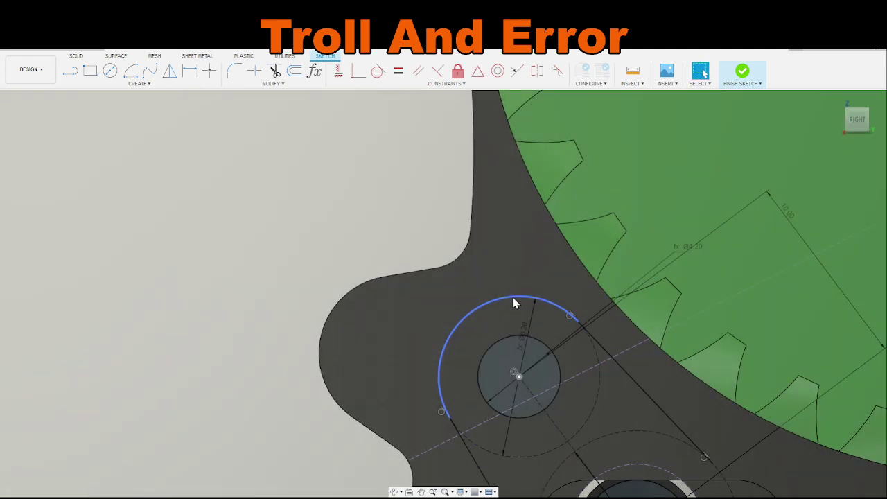
{"action": "left_click_drag", "start_coordinate": [513, 303], "coordinate": [513, 277]}
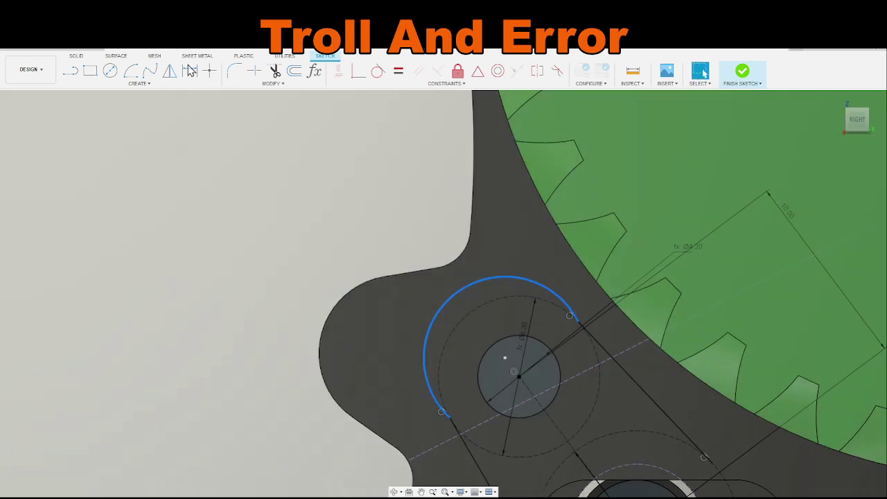
{"action": "left_click", "coordinate": [211, 71]}
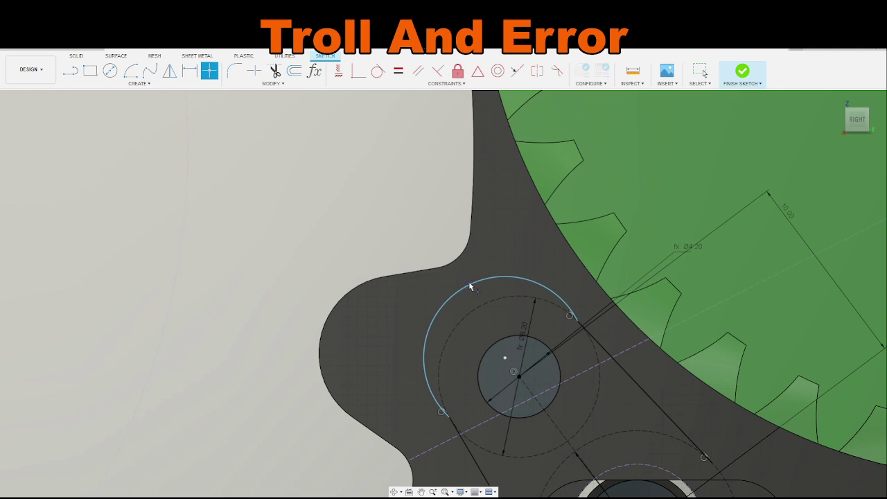
{"action": "key", "text": "Escape"}
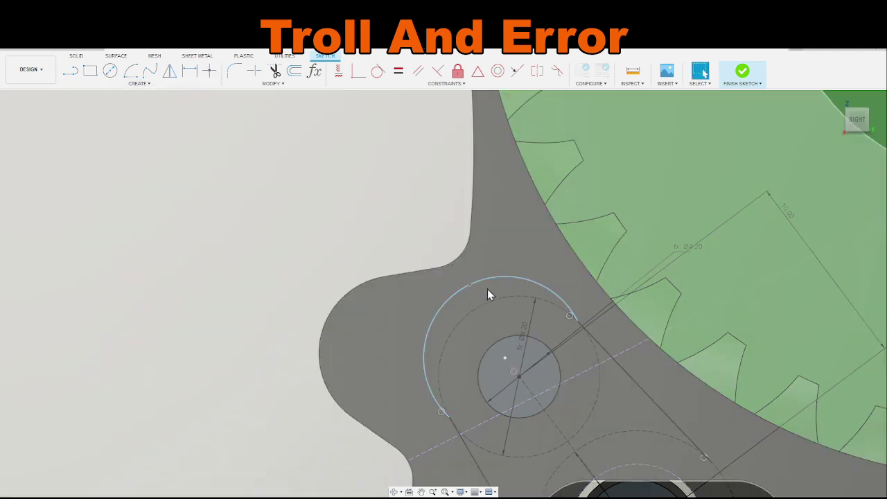
{"action": "left_click", "coordinate": [475, 284]}
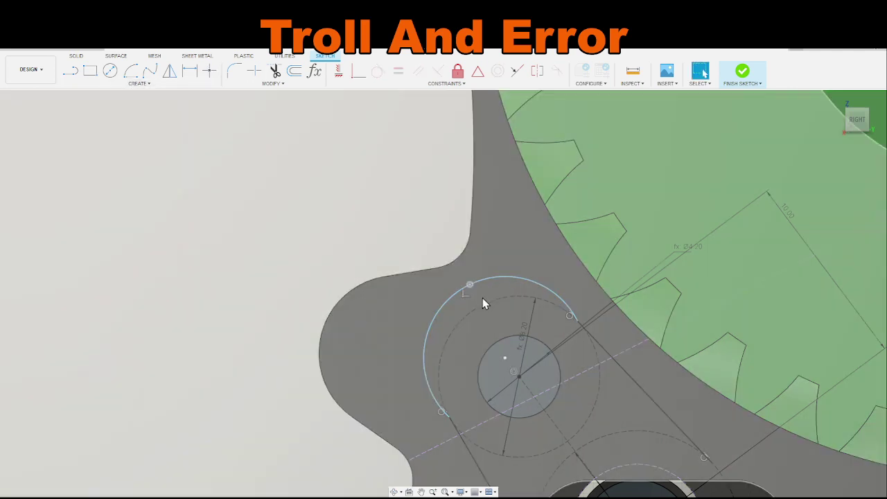
{"action": "left_click", "coordinate": [484, 304]}
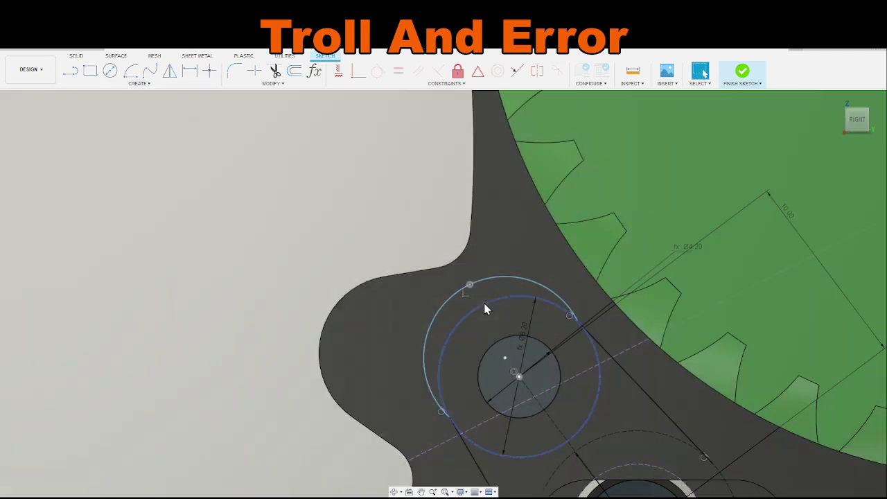
{"action": "left_click", "coordinate": [359, 70]}
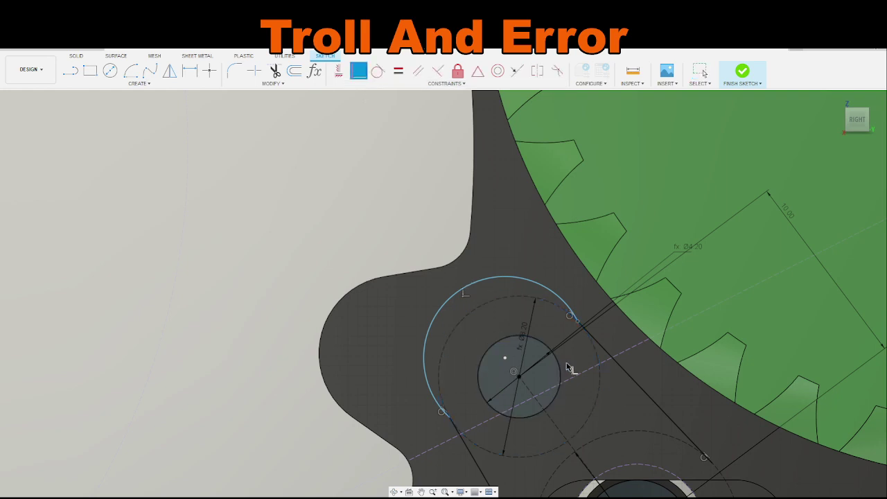
{"action": "left_click", "coordinate": [547, 306]}
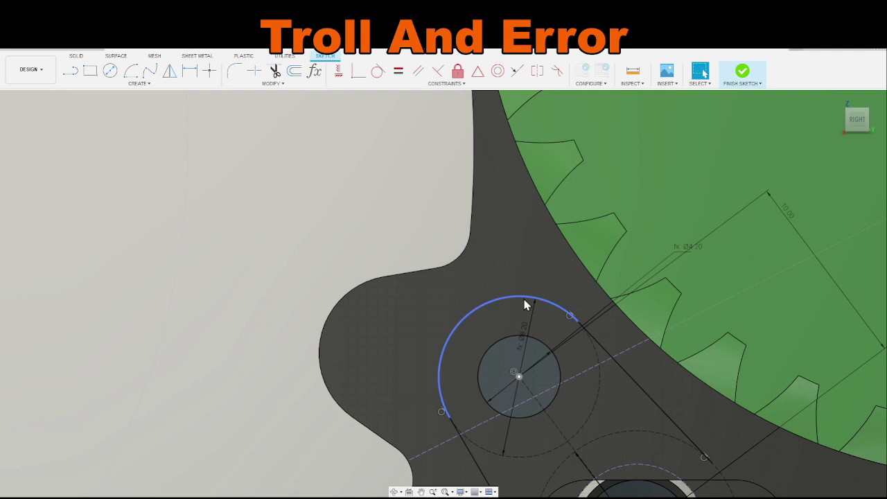
Step: Try to fix the upper end arc with a radius dimension of 8.20, then delete that dimension
{"action": "left_click", "coordinate": [525, 305]}
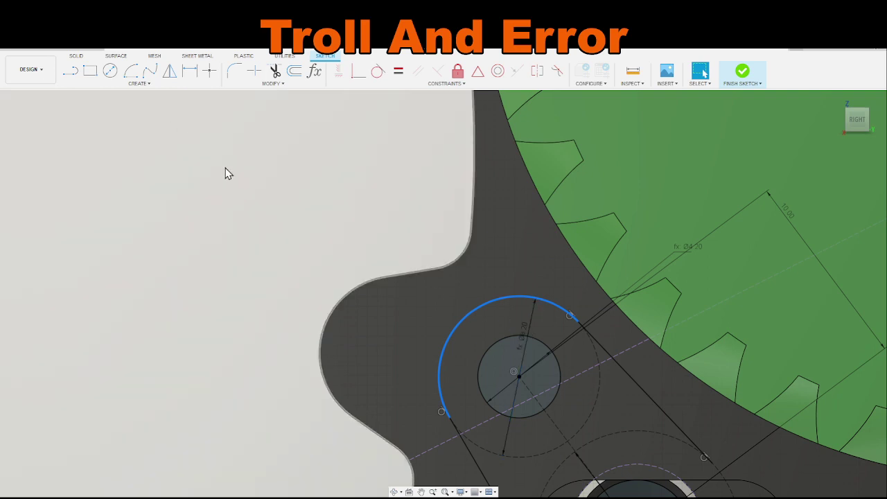
{"action": "key", "text": "d"}
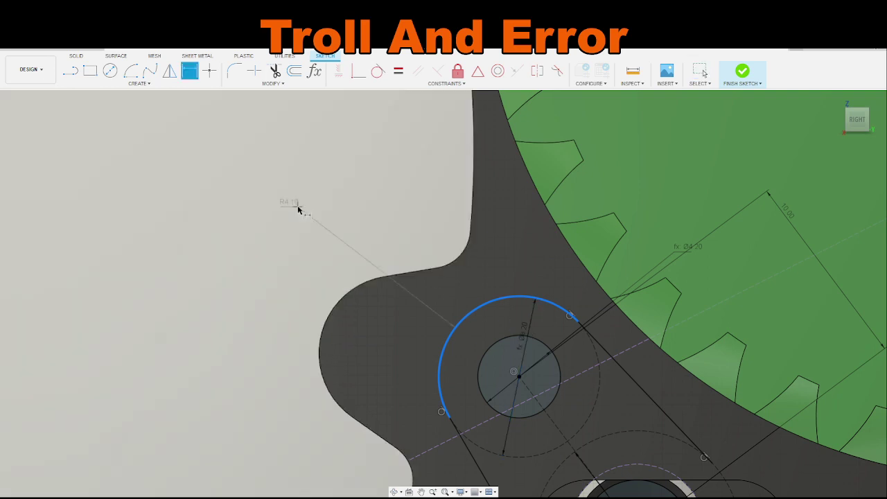
{"action": "left_click", "coordinate": [498, 255]}
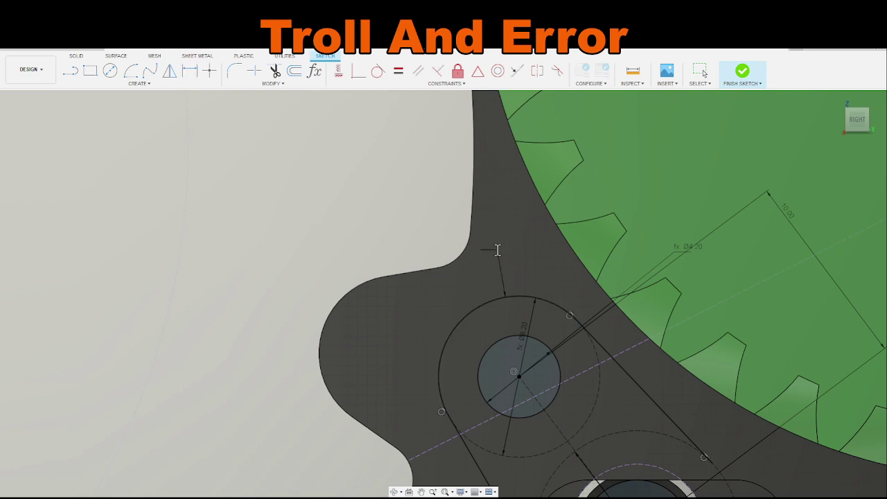
{"action": "key", "text": "d"}
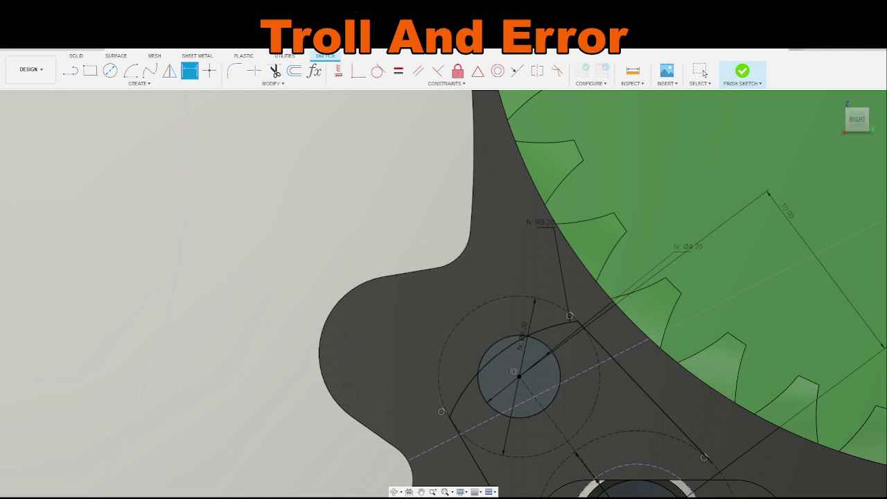
{"action": "key", "text": "Escape"}
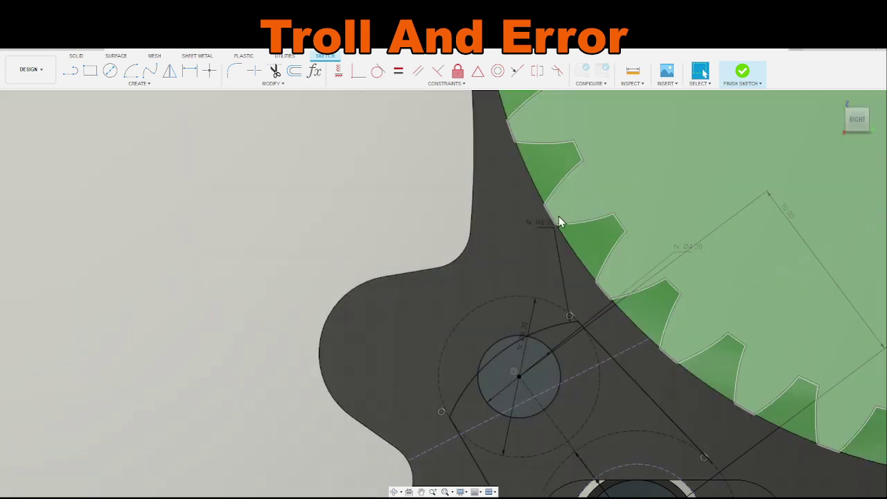
{"action": "left_click_drag", "start_coordinate": [544, 233], "coordinate": [528, 228]}
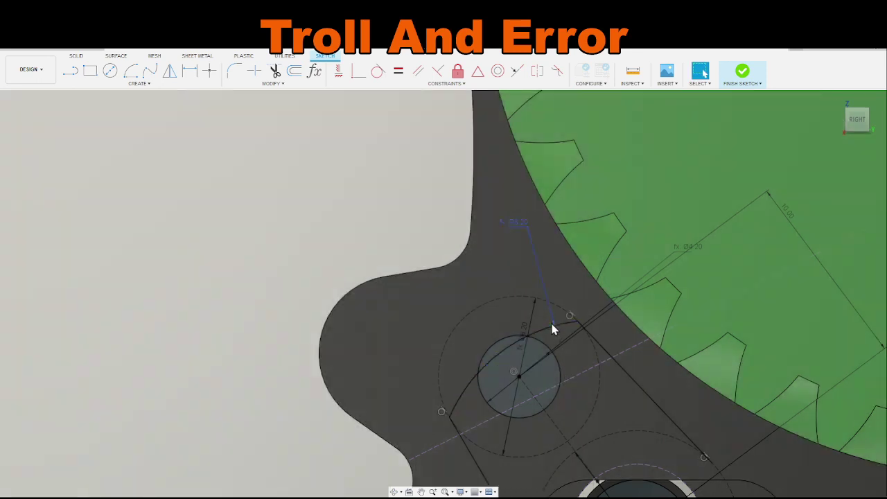
{"action": "left_click", "coordinate": [553, 326]}
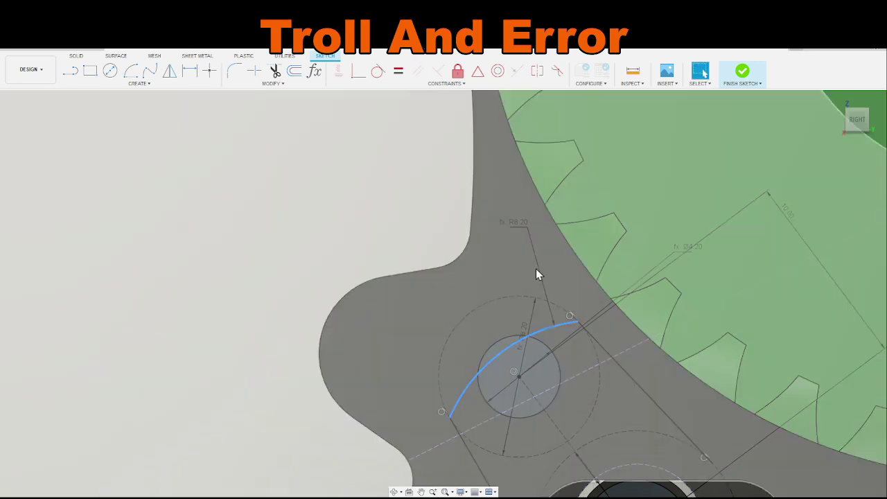
{"action": "left_click", "coordinate": [529, 226]}
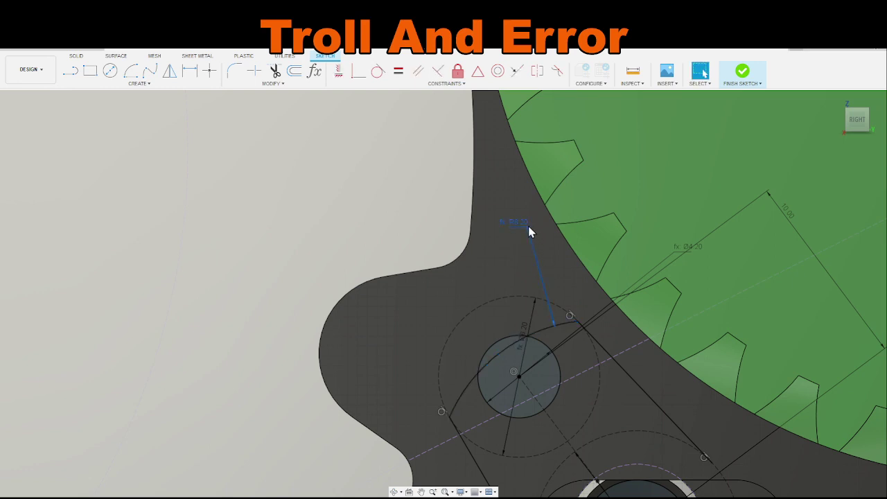
{"action": "key", "text": "Delete"}
Step: Pull the upper end arc off its centre and make its centre point coincident with the 4.20 hole's centre
{"action": "left_click", "coordinate": [551, 328]}
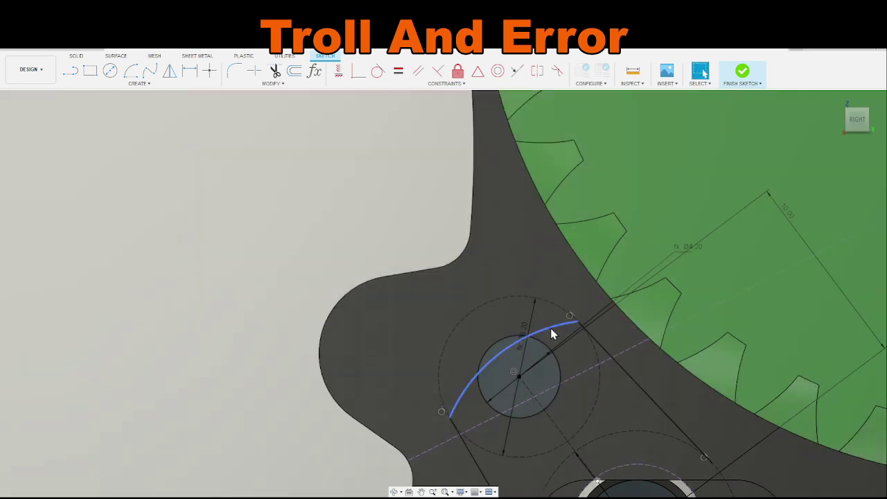
{"action": "left_click_drag", "start_coordinate": [544, 327], "coordinate": [538, 311]}
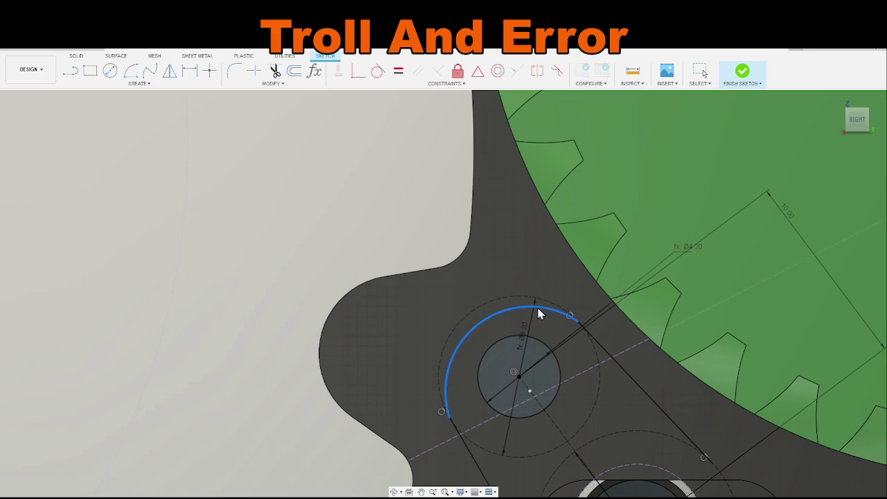
{"action": "left_click", "coordinate": [530, 393]}
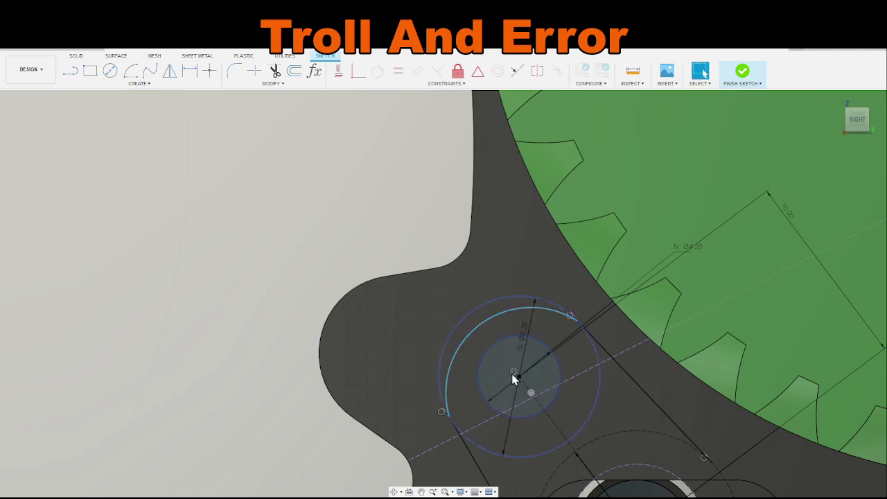
{"action": "left_click", "coordinate": [359, 71]}
{"action": "key", "text": "Escape"}
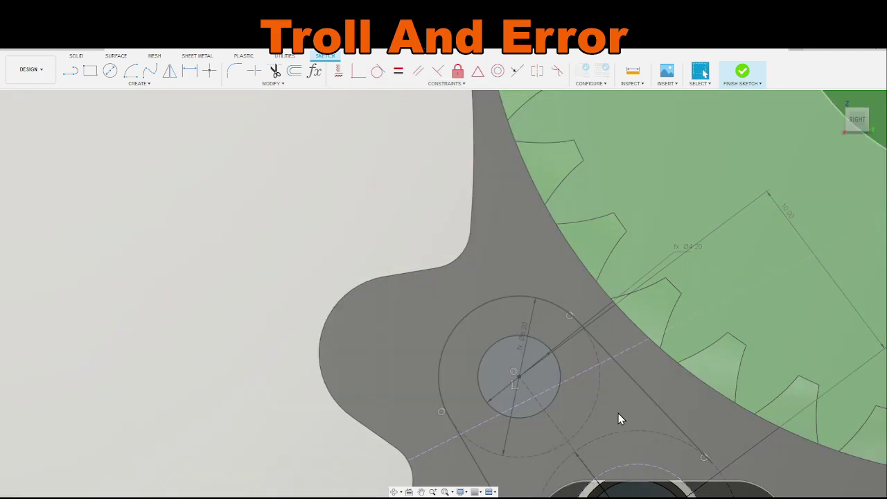
Step: Draw a centre-point arc around the 5.50 hole's centre, connecting the lower ends of the two tangent lines
{"action": "scroll", "coordinate": [619, 413], "scroll_direction": "down", "scroll_amount": 5}
{"action": "mouse_move", "coordinate": [646, 422]}
{"action": "middle_mouse_down"}
{"action": "mouse_move", "coordinate": [539, 285]}
{"action": "mouse_move", "coordinate": [493, 308]}
{"action": "middle_mouse_up"}
{"action": "scroll", "coordinate": [494, 308], "scroll_direction": "up", "scroll_amount": 2}
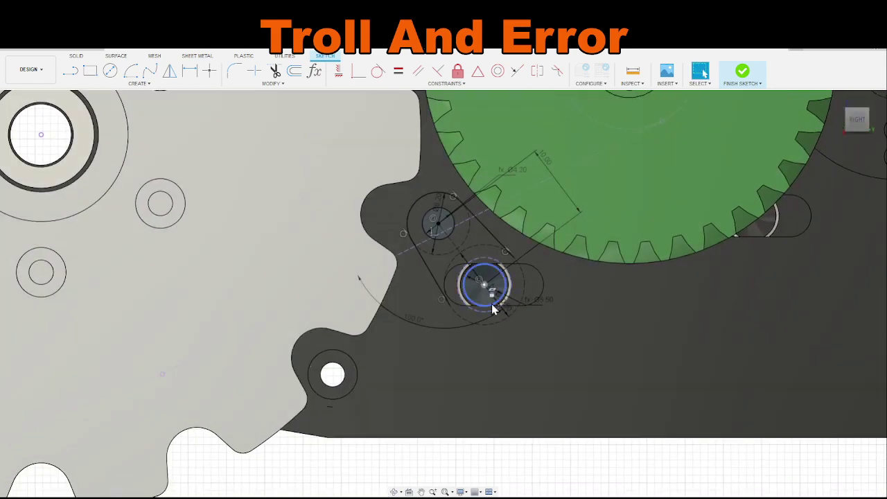
{"action": "scroll", "coordinate": [492, 308], "scroll_direction": "up", "scroll_amount": 3}
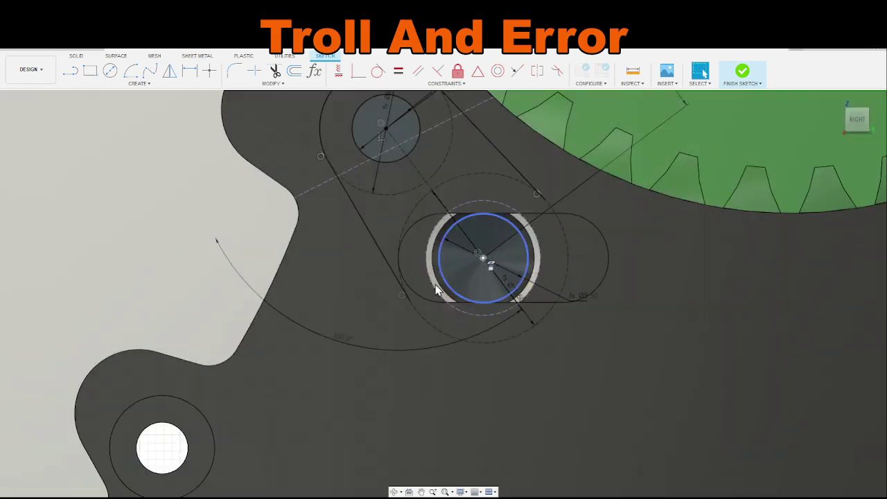
{"action": "left_click", "coordinate": [130, 72]}
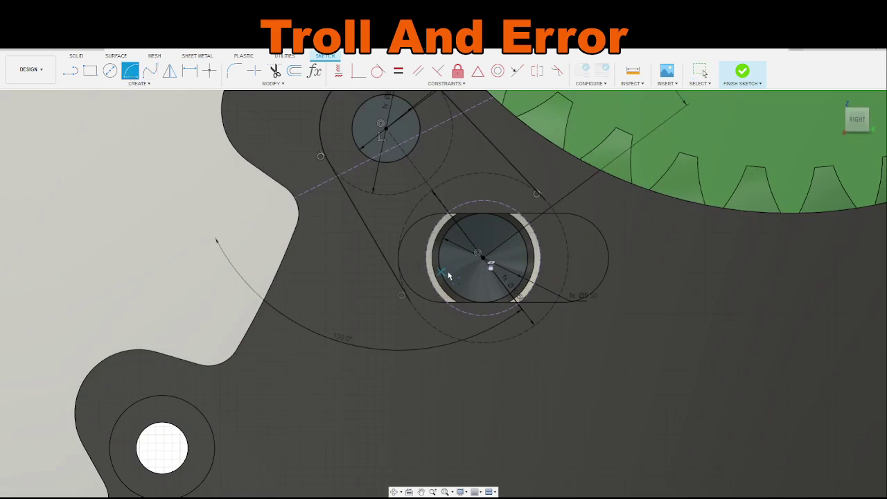
{"action": "left_click", "coordinate": [484, 258]}
{"action": "left_click", "coordinate": [409, 302]}
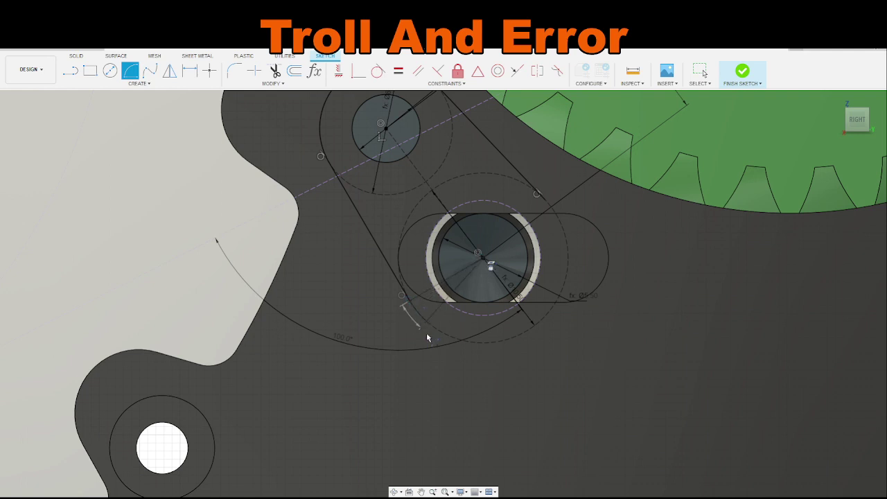
{"action": "left_click", "coordinate": [547, 201]}
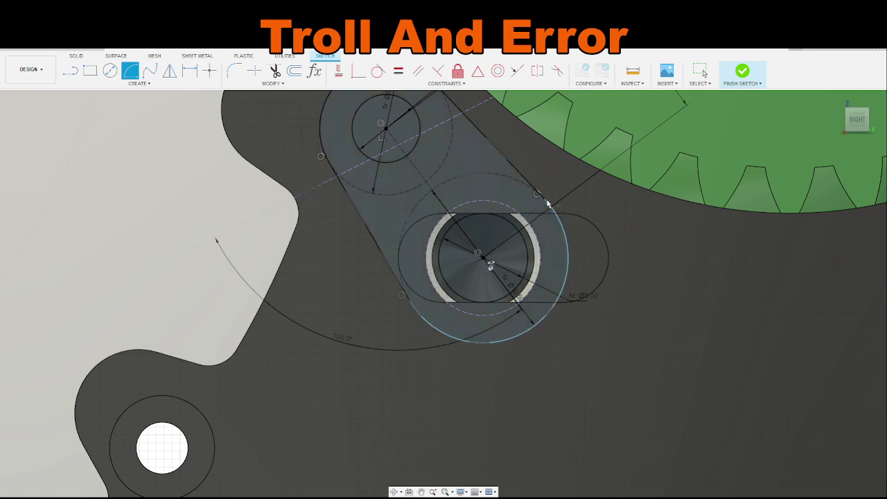
{"action": "key", "text": "Escape"}
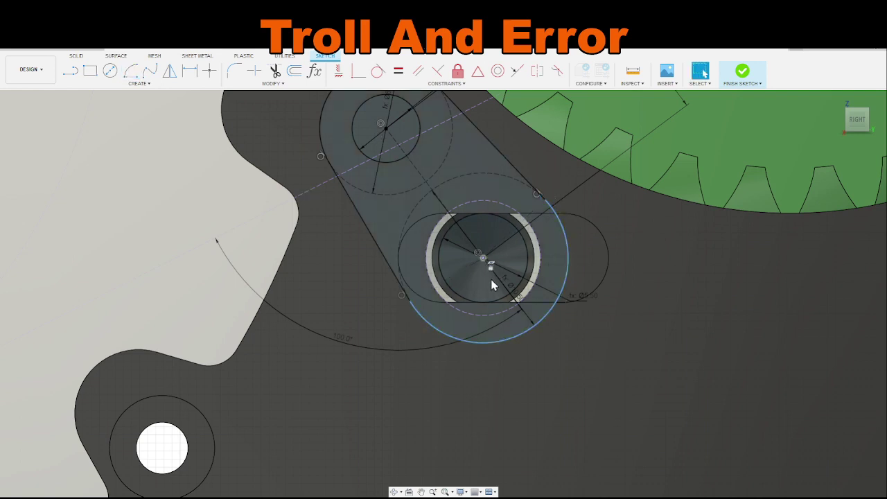
Step: Pull the lower end arc off its centre and make its centre point coincident with the 5.50 hole's centre
{"action": "left_click", "coordinate": [557, 316]}
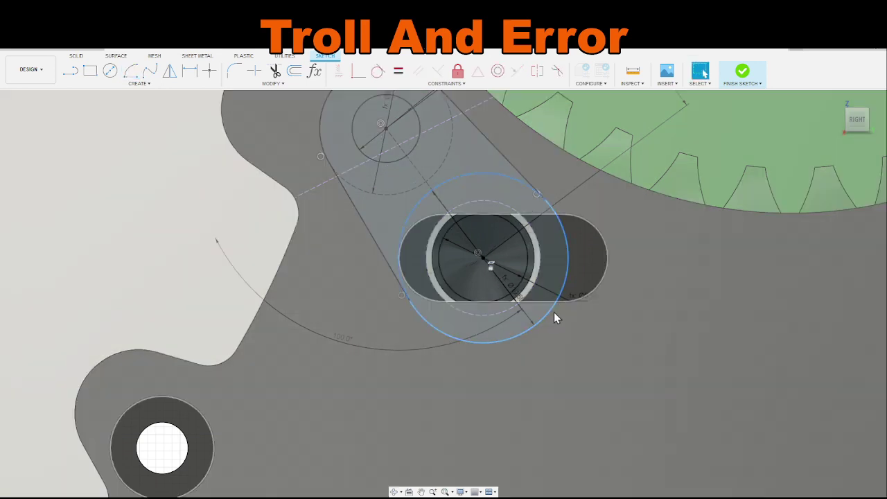
{"action": "left_click_drag", "start_coordinate": [554, 317], "coordinate": [567, 337]}
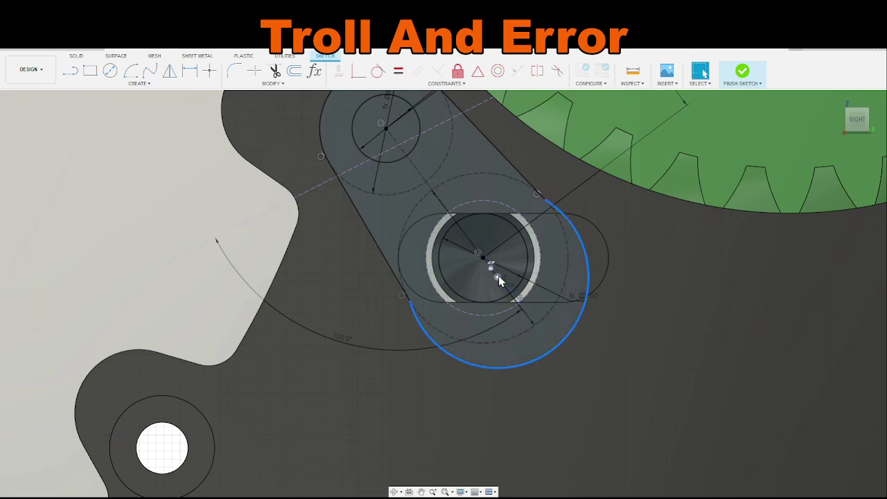
{"action": "left_click", "coordinate": [482, 257]}
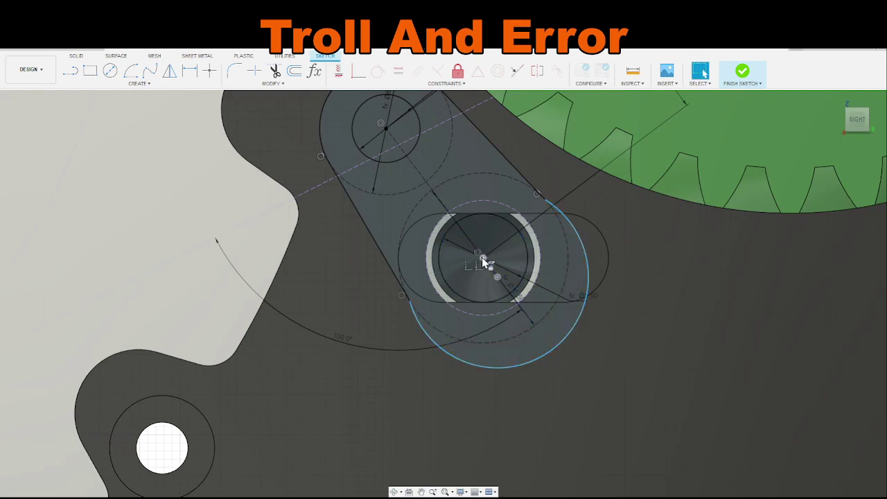
{"action": "left_click", "coordinate": [358, 73]}
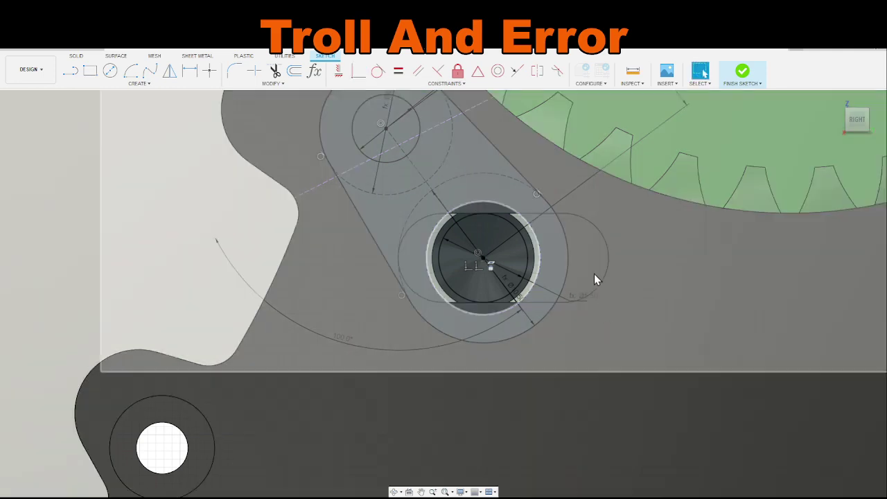
{"action": "middle_click_drag", "start_coordinate": [594, 274], "coordinate": [659, 386]}
{"action": "key", "text": "Escape"}
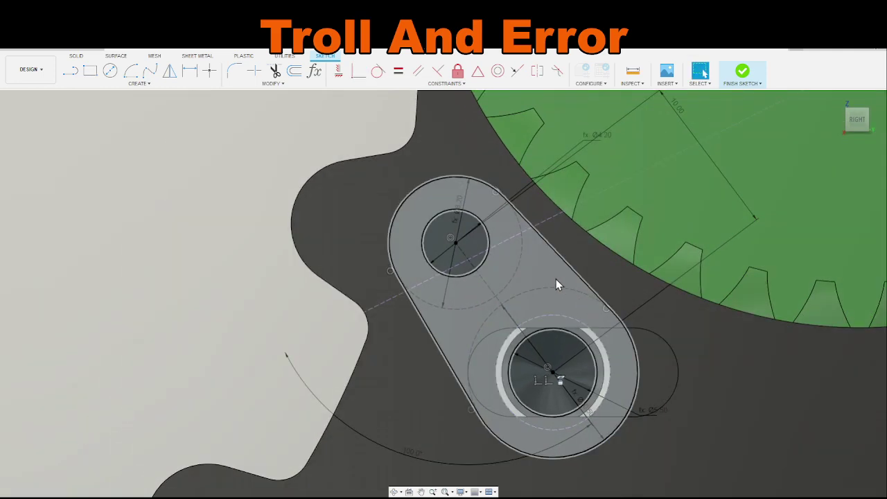
{"action": "scroll", "coordinate": [674, 337], "scroll_direction": "down", "scroll_amount": 8}
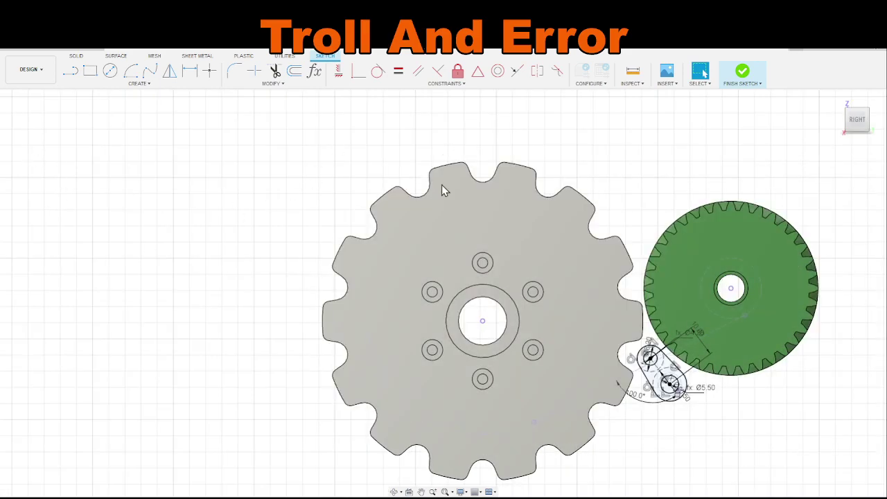
{"action": "middle_click_drag", "start_coordinate": [649, 175], "coordinate": [446, 118]}
{"action": "scroll", "coordinate": [462, 363], "scroll_direction": "up", "scroll_amount": 6}
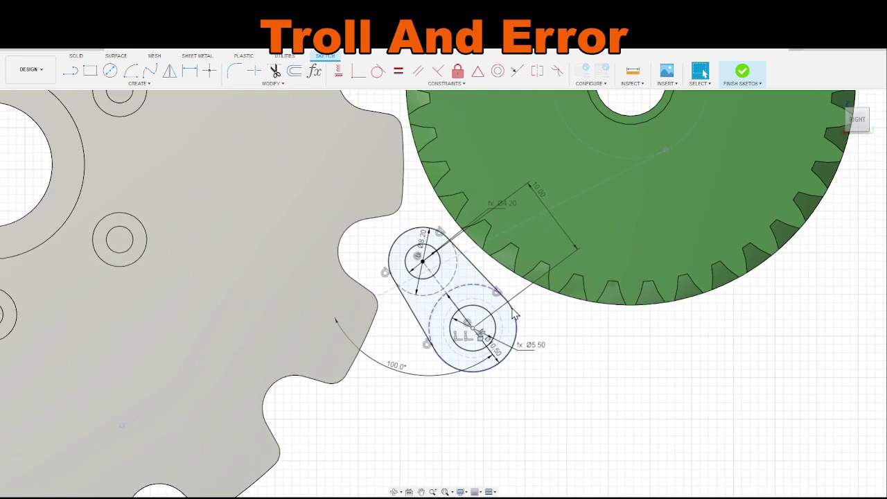
{"action": "scroll", "coordinate": [525, 305], "scroll_direction": "up", "scroll_amount": 3}
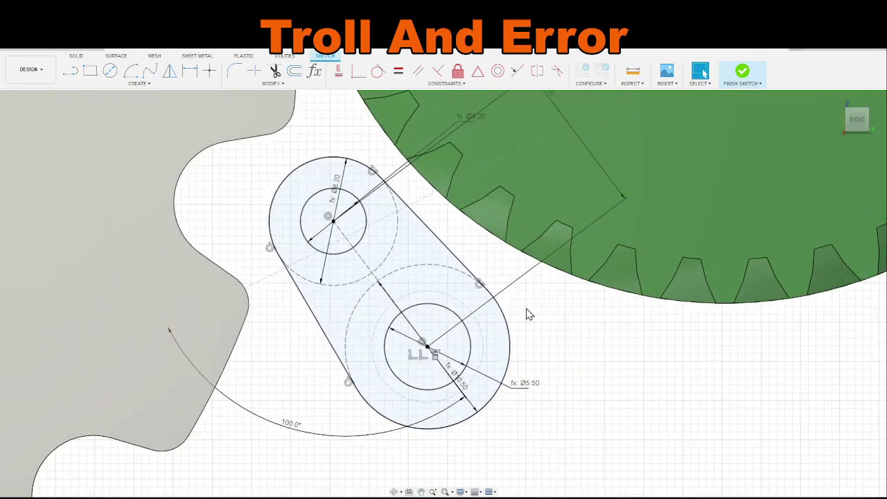
{"action": "key", "text": "c"}
{"action": "left_click", "coordinate": [428, 346]}
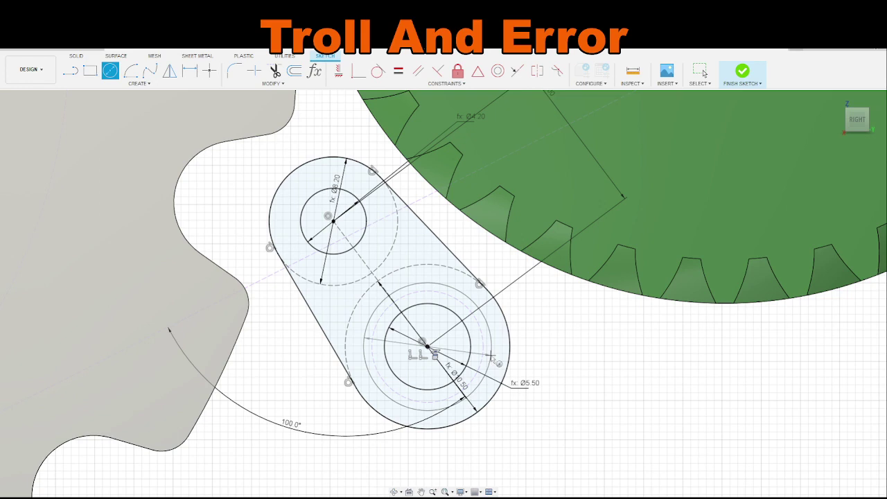
{"action": "key", "text": "Escape"}
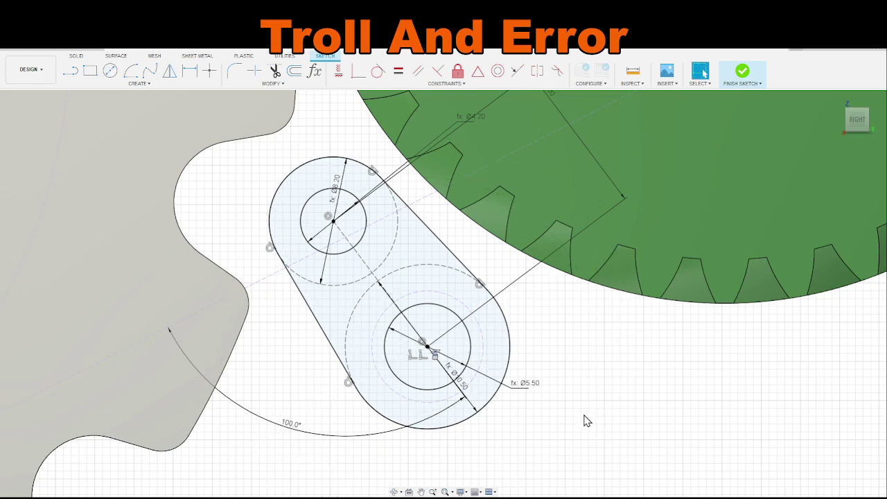
Step: Convert the 8.20 construction circle around the 4.20 hole into a regular sketch circle
{"action": "scroll", "coordinate": [584, 358], "scroll_direction": "down", "scroll_amount": 3}
{"action": "scroll", "coordinate": [610, 416], "scroll_direction": "down", "scroll_amount": 3}
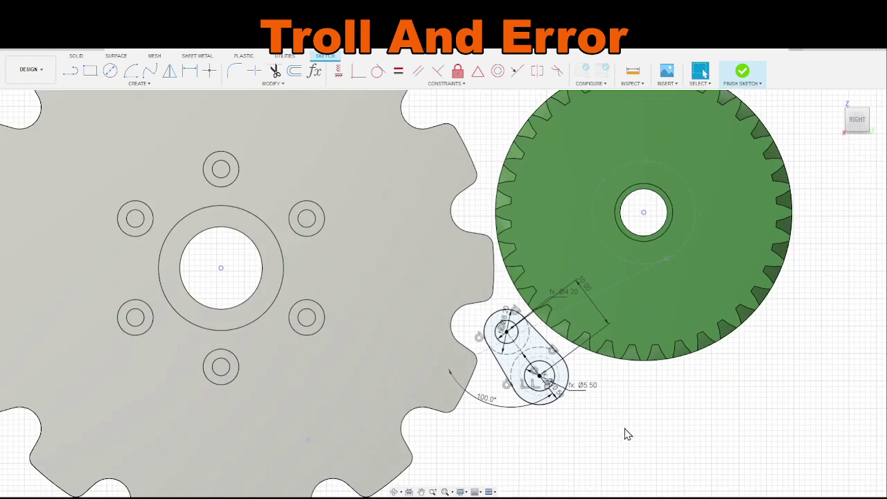
{"action": "scroll", "coordinate": [529, 337], "scroll_direction": "up", "scroll_amount": 3}
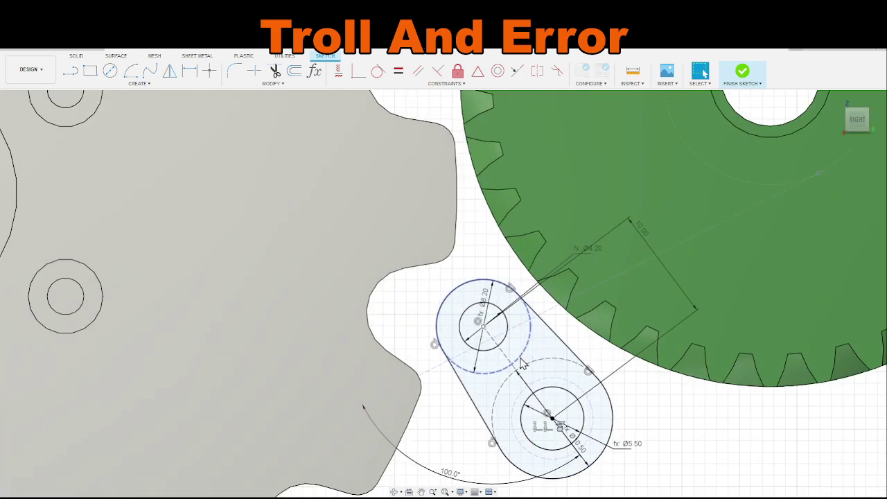
{"action": "left_click", "coordinate": [524, 359]}
{"action": "left_click", "coordinate": [530, 309]}
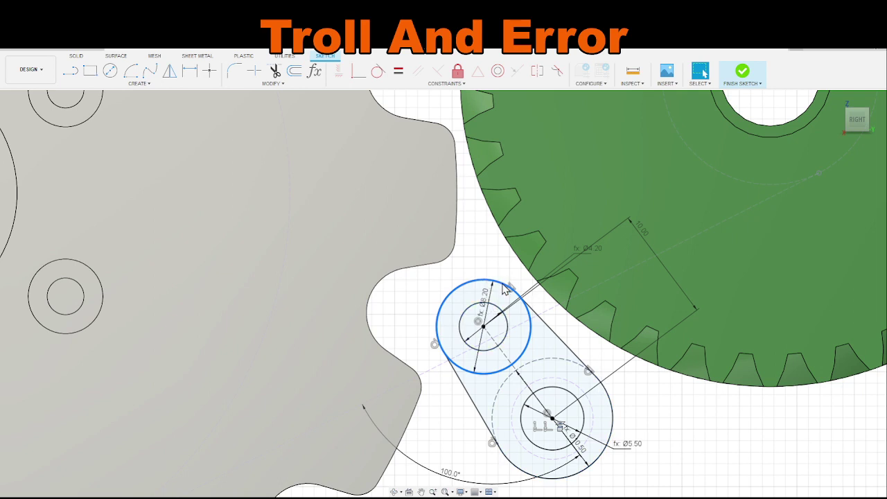
{"action": "left_click", "coordinate": [499, 258]}
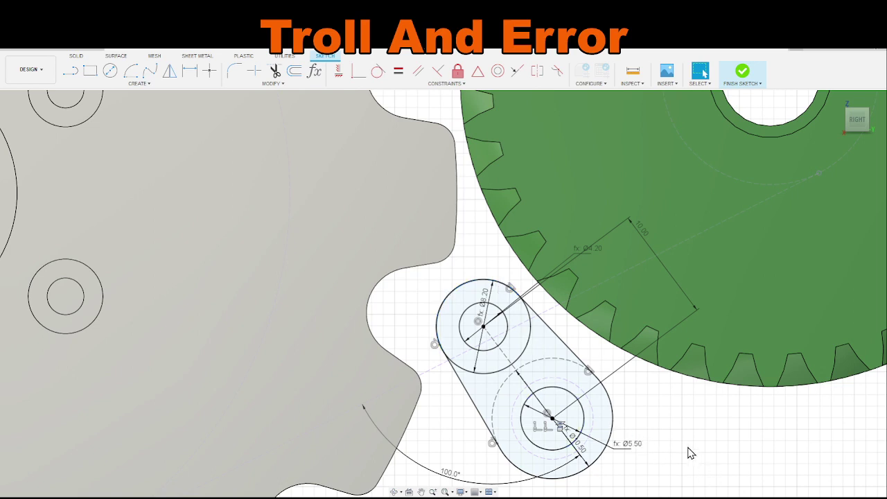
Step: Turn the 8.20 circle around the 4.20 hole back into construction geometry
{"action": "left_click", "coordinate": [531, 347]}
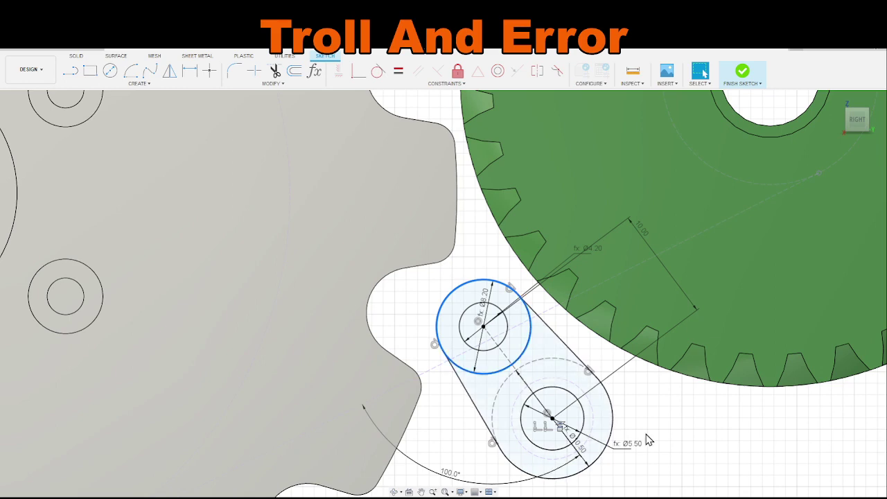
{"action": "scroll", "coordinate": [648, 436], "scroll_direction": "down", "scroll_amount": 3}
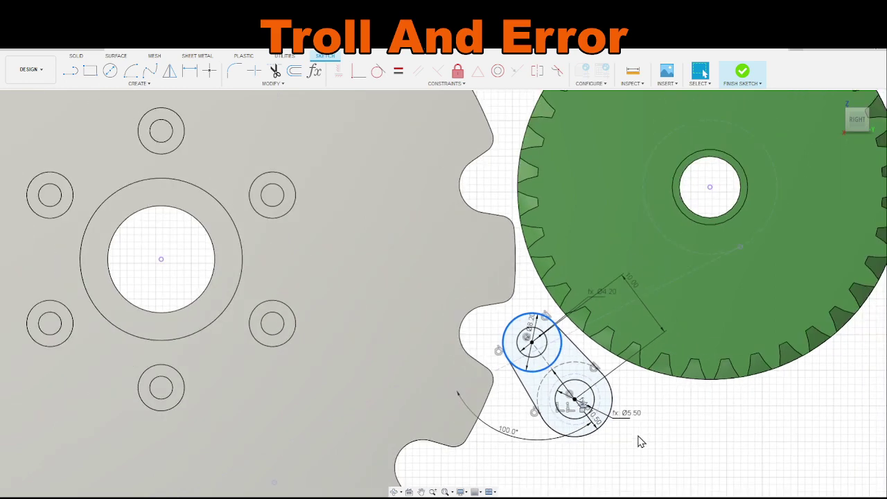
{"action": "scroll", "coordinate": [680, 425], "scroll_direction": "up", "scroll_amount": 3}
{"action": "middle_click_drag", "start_coordinate": [679, 425], "coordinate": [703, 72], "text": "shift"}
{"action": "middle_click_drag", "start_coordinate": [699, 388], "coordinate": [704, 409], "text": "shift"}
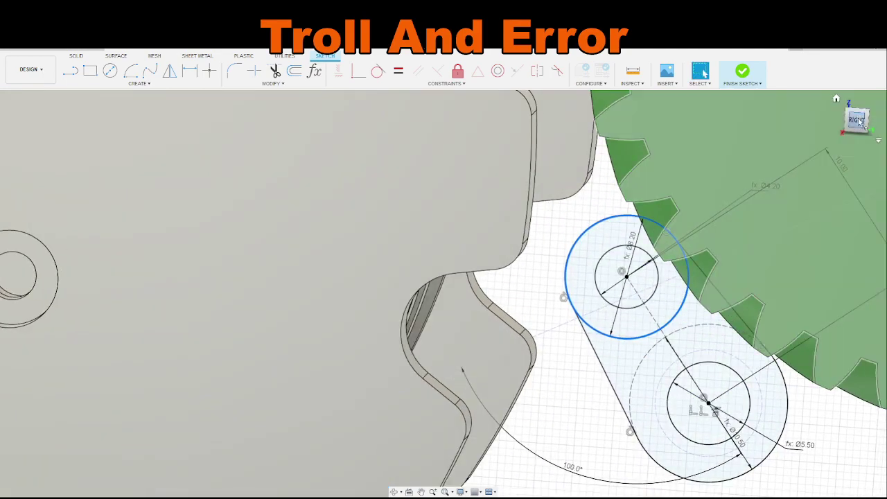
{"action": "left_click", "coordinate": [857, 119]}
{"action": "scroll", "coordinate": [629, 281], "scroll_direction": "down", "scroll_amount": 1}
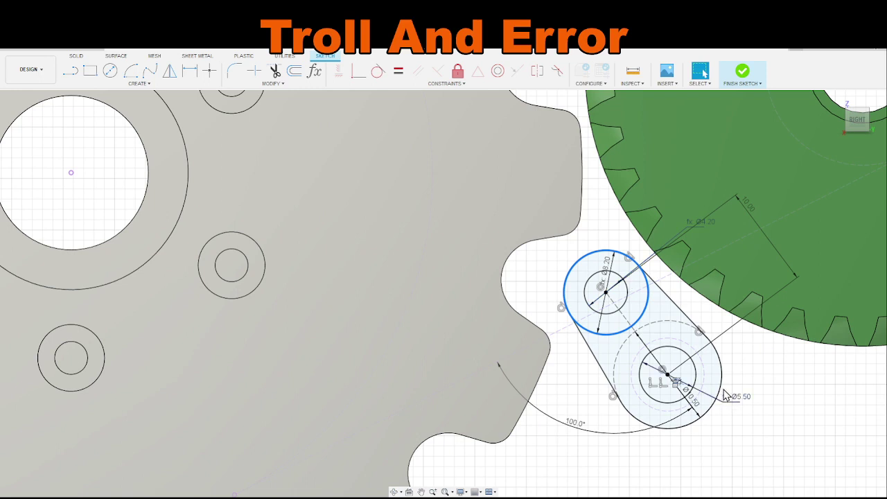
{"action": "left_click", "coordinate": [693, 312]}
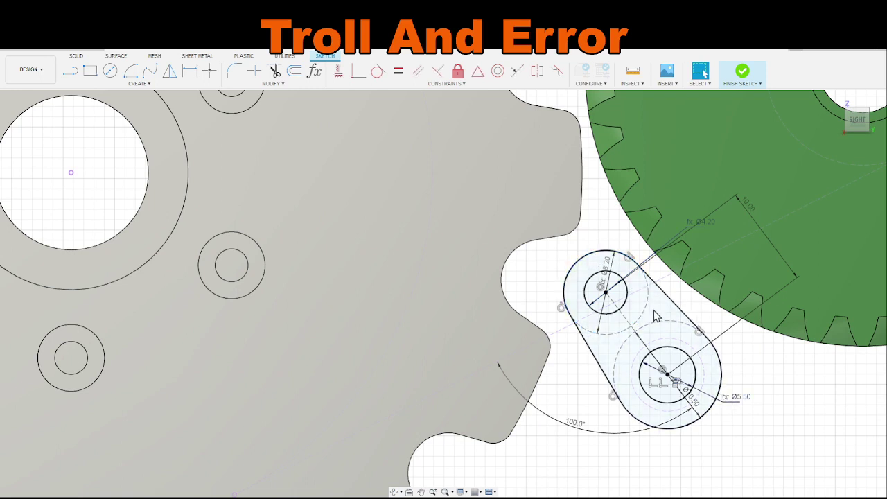
Step: Convert the 10.50 construction circle around the 5.50 hole into a regular sketch circle
{"action": "left_click", "coordinate": [671, 343]}
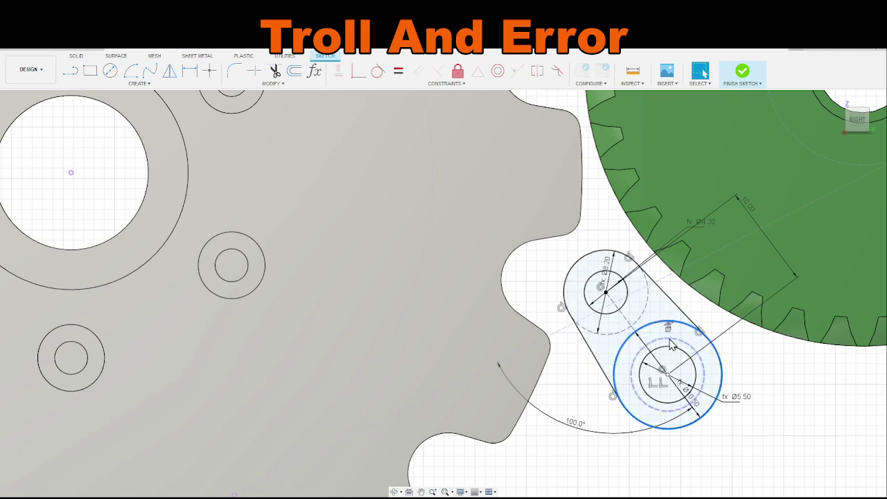
{"action": "left_click", "coordinate": [766, 422]}
{"action": "mouse_move", "coordinate": [766, 421]}
{"action": "middle_mouse_down"}
{"action": "mouse_move", "coordinate": [703, 395]}
{"action": "mouse_move", "coordinate": [690, 405]}
{"action": "middle_mouse_up"}
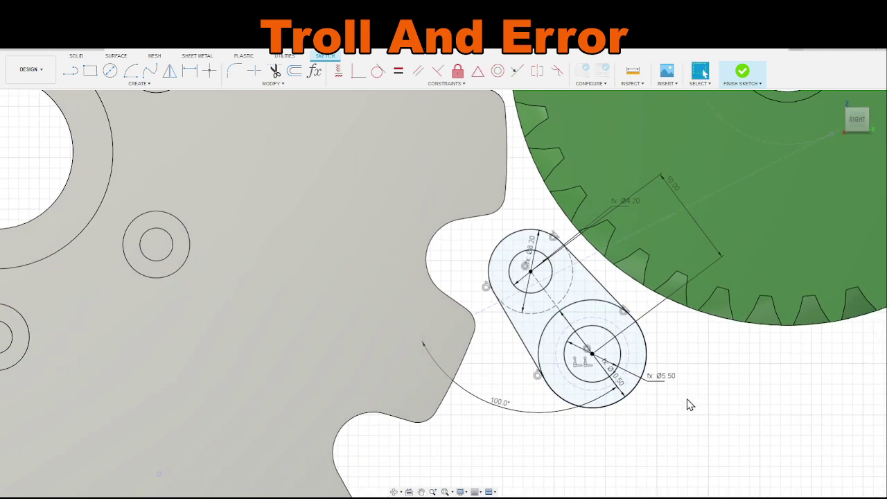
{"action": "scroll", "coordinate": [668, 396], "scroll_direction": "down", "scroll_amount": 3}
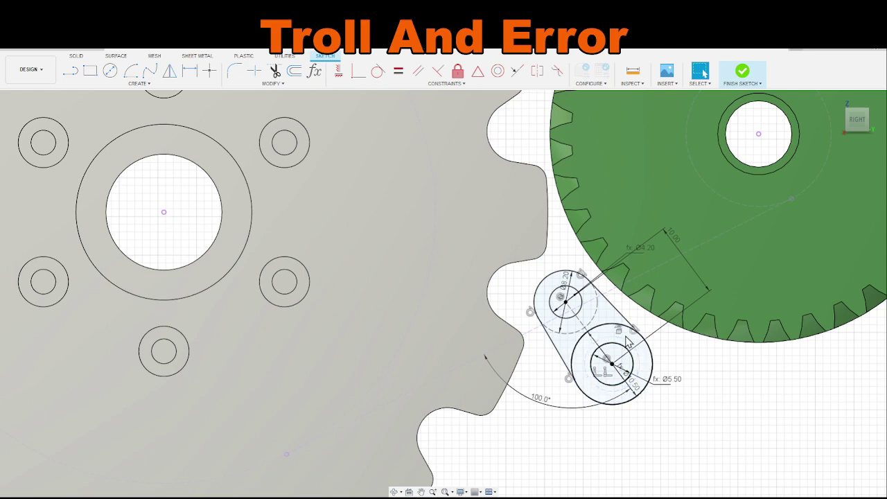
Step: Finish the sketch and start an extrusion of the ring profile around the arm's 5.50 hole
{"action": "left_click", "coordinate": [627, 340]}
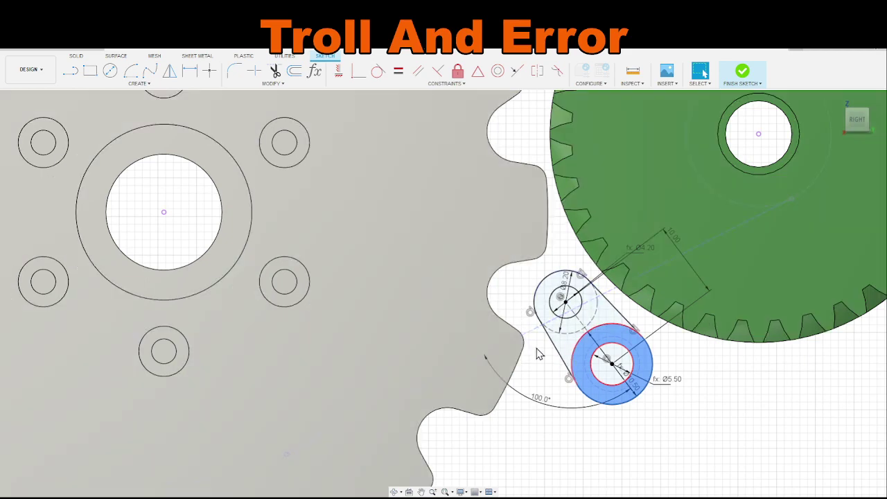
{"action": "scroll", "coordinate": [578, 413], "scroll_direction": "down", "scroll_amount": 2}
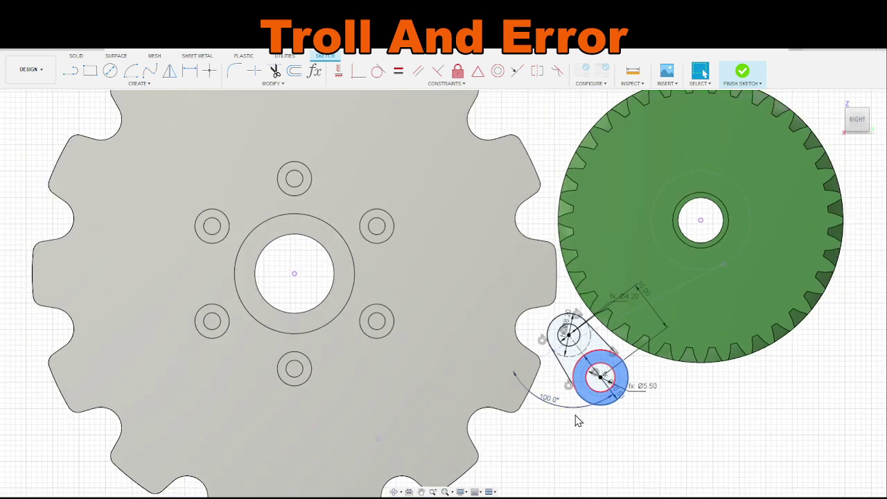
{"action": "scroll", "coordinate": [579, 421], "scroll_direction": "up", "scroll_amount": 1}
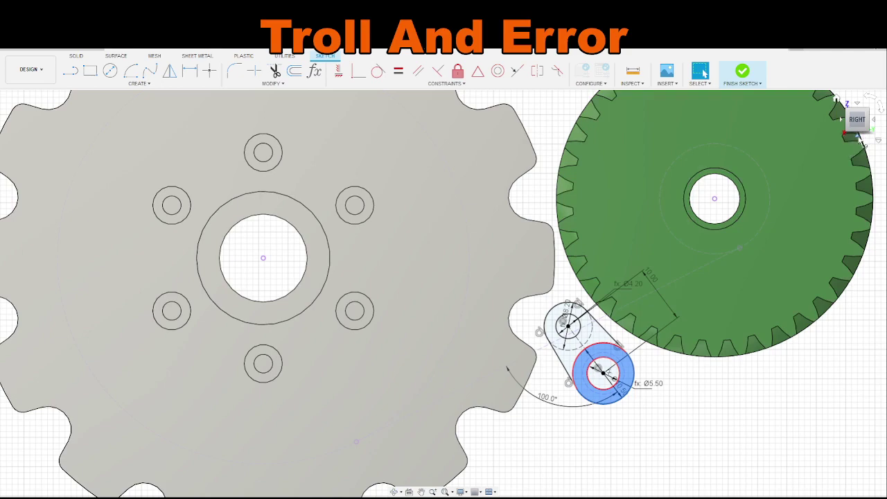
{"action": "left_click", "coordinate": [859, 138]}
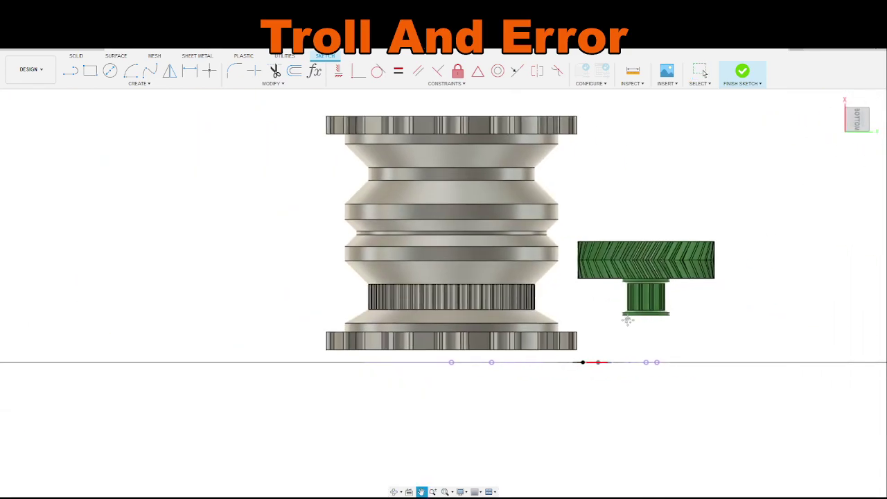
{"action": "scroll", "coordinate": [575, 339], "scroll_direction": "up", "scroll_amount": 3}
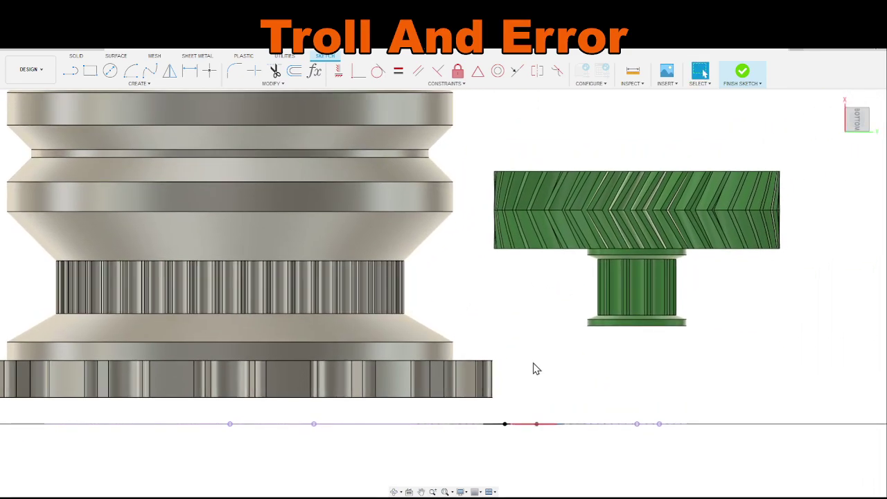
{"action": "key", "text": "Escape"}
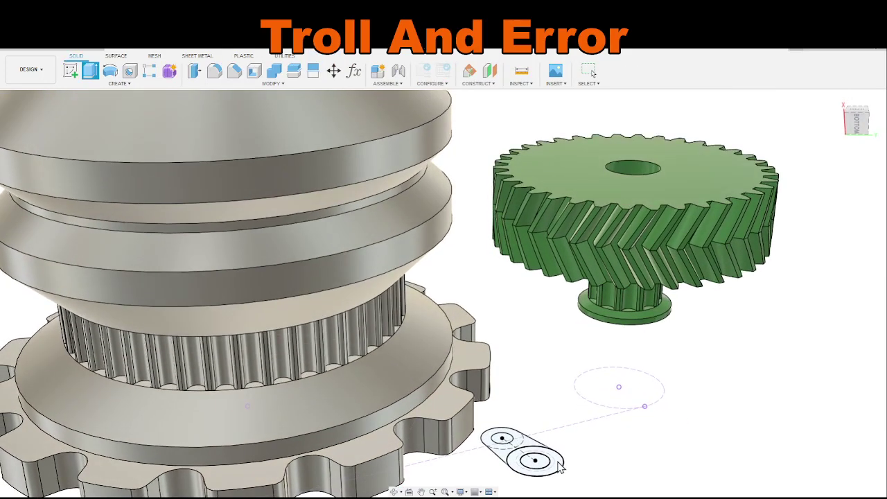
{"action": "left_click", "coordinate": [558, 466]}
{"action": "mouse_move", "coordinate": [566, 370]}
{"action": "middle_mouse_down", "text": "shift"}
{"action": "mouse_move", "coordinate": [559, 325]}
{"action": "mouse_move", "coordinate": [555, 343]}
{"action": "middle_mouse_up", "text": "shift"}
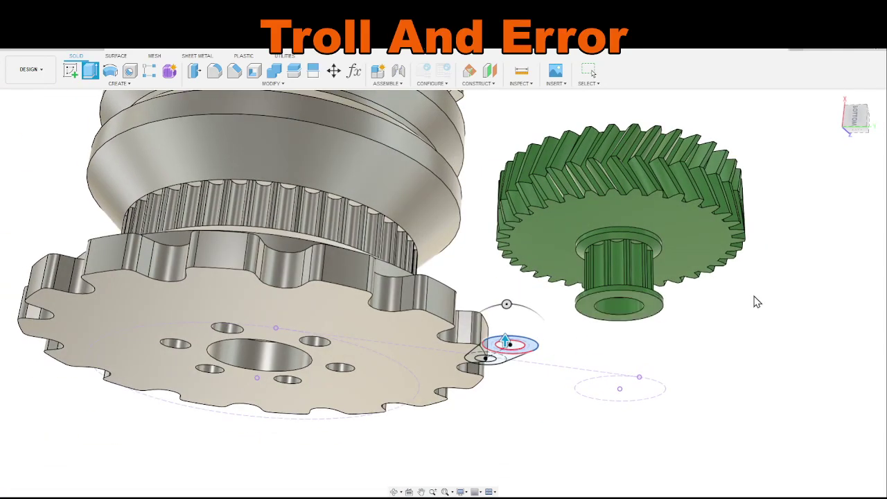
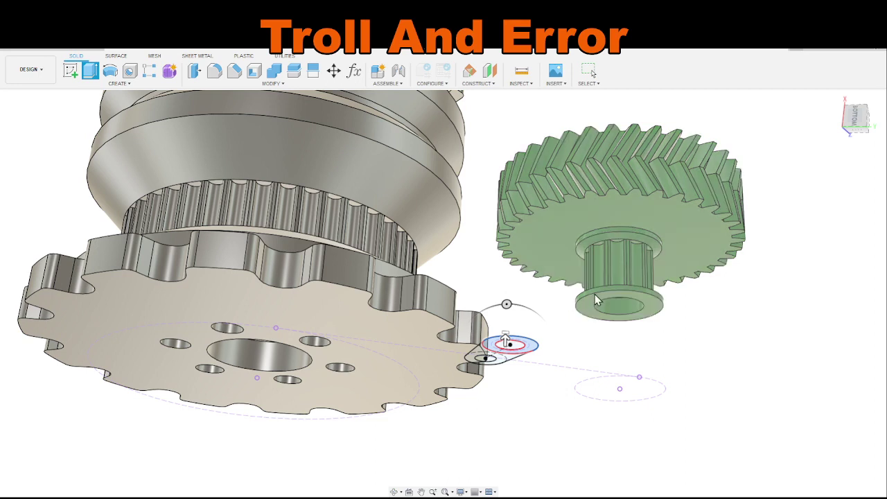
Step: Show the dark housing body and extrude the ring up to the small raised face on top of its cylindrical post
{"action": "left_click", "coordinate": [36, 159]}
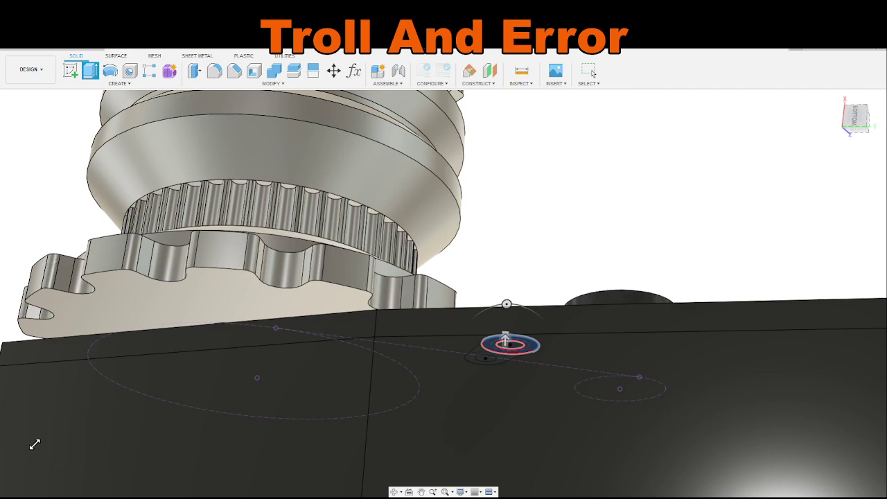
{"action": "middle_click_drag", "start_coordinate": [473, 309], "coordinate": [527, 277], "text": "shift"}
{"action": "middle_click_drag", "start_coordinate": [597, 187], "coordinate": [646, 196], "text": "shift"}
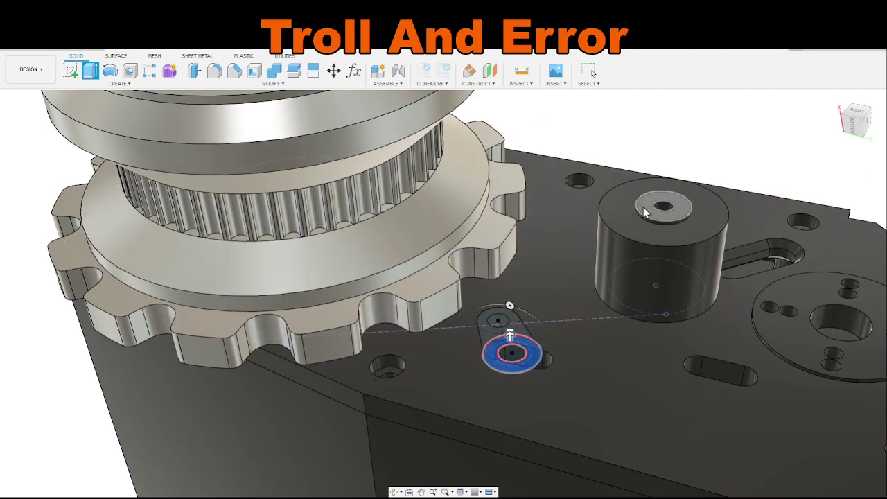
{"action": "left_click", "coordinate": [645, 213]}
{"action": "middle_click_drag", "start_coordinate": [555, 331], "coordinate": [465, 281], "text": "shift"}
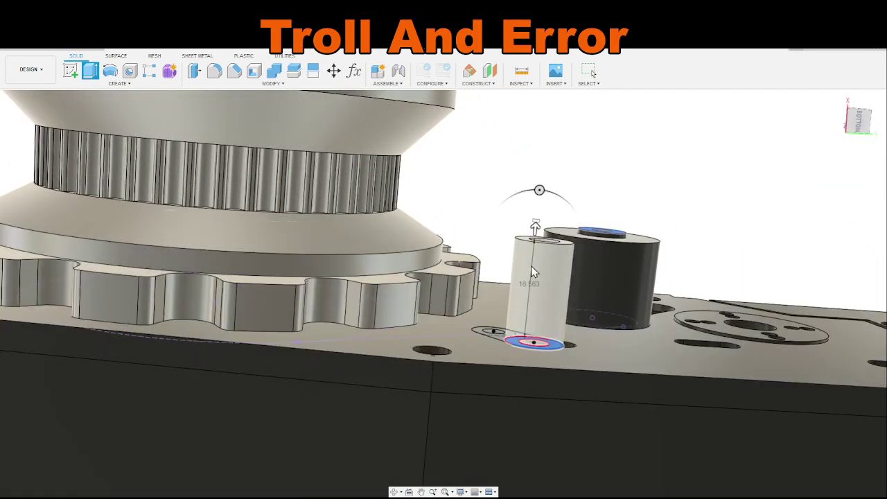
{"action": "middle_click_drag", "start_coordinate": [516, 125], "coordinate": [519, 146], "text": "shift"}
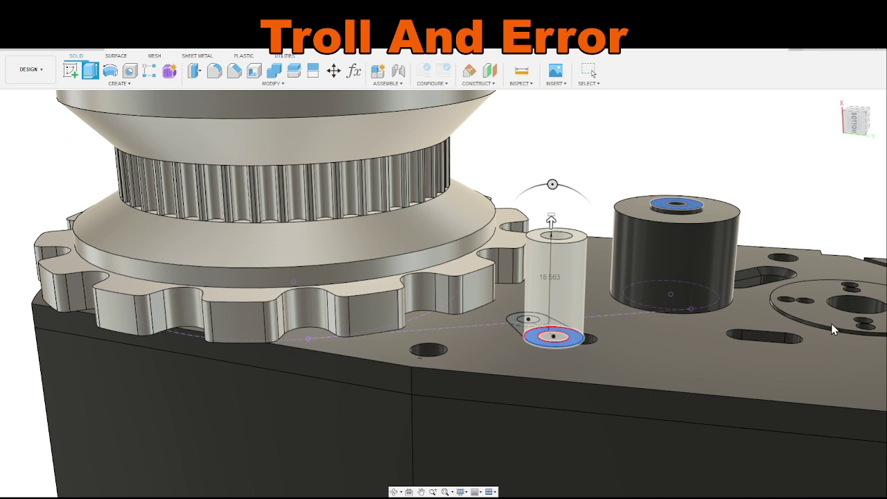
{"action": "key", "text": "Return"}
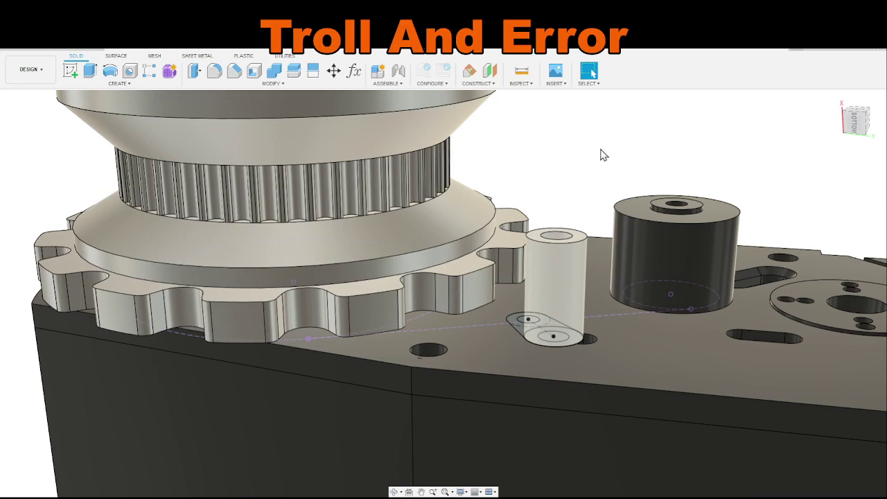
{"action": "mouse_move", "coordinate": [603, 155]}
{"action": "middle_mouse_down", "text": "shift"}
{"action": "mouse_move", "coordinate": [580, 159]}
{"action": "mouse_move", "coordinate": [602, 171]}
{"action": "mouse_move", "coordinate": [662, 168]}
{"action": "mouse_move", "coordinate": [606, 159]}
{"action": "middle_mouse_up", "text": "shift"}
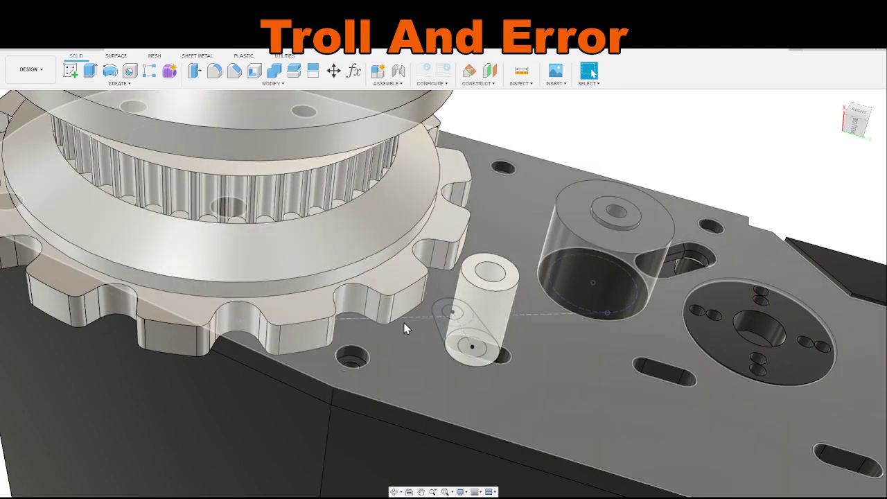
{"action": "scroll", "coordinate": [434, 325], "scroll_direction": "up", "scroll_amount": 5}
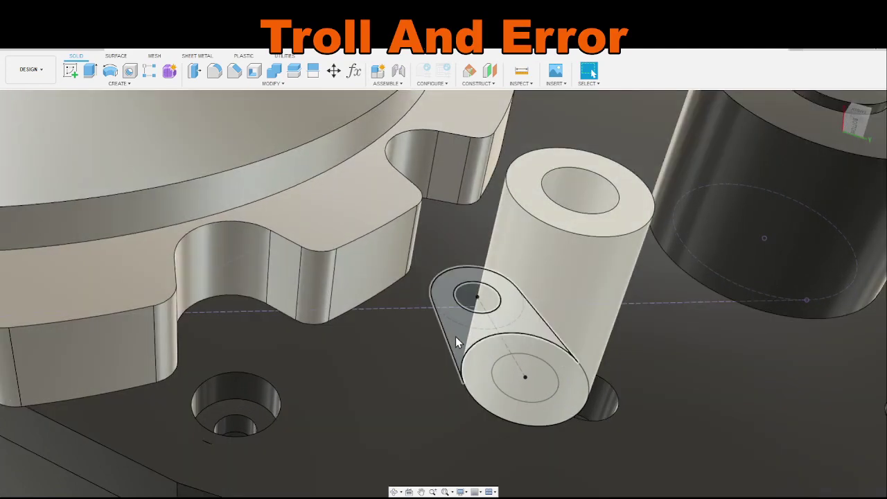
{"action": "left_click", "coordinate": [455, 336]}
{"action": "scroll", "coordinate": [435, 328], "scroll_direction": "down", "scroll_amount": 5}
{"action": "middle_click_drag", "start_coordinate": [435, 328], "coordinate": [420, 285], "text": "shift"}
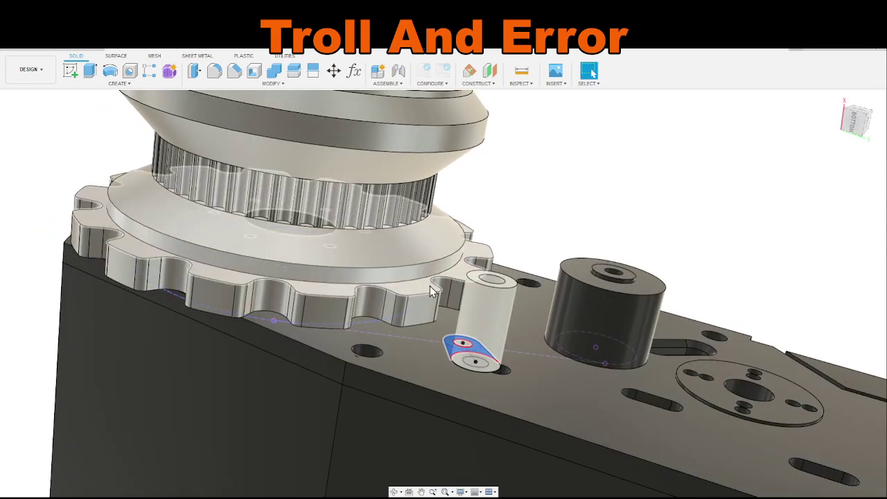
{"action": "left_click", "coordinate": [424, 286]}
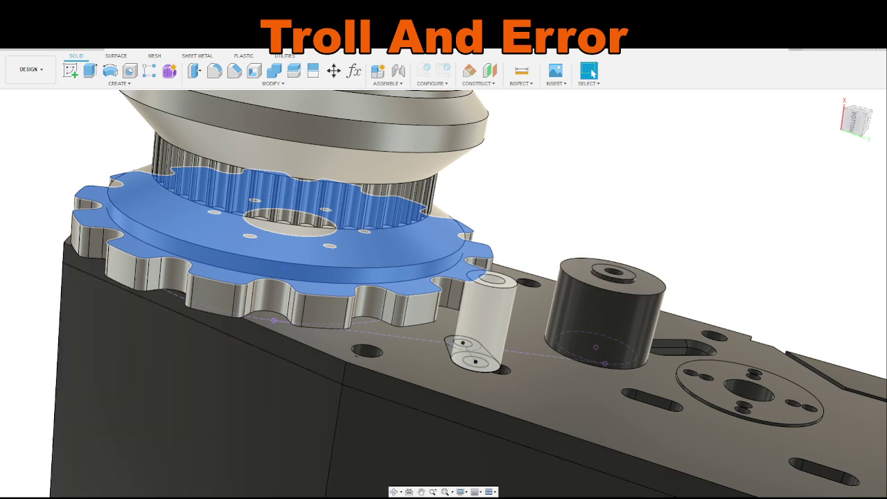
Step: Change the ring's extrusion extent to the wide top face of the dark cylindrical post
{"action": "left_click", "coordinate": [476, 361]}
{"action": "key", "text": "q"}
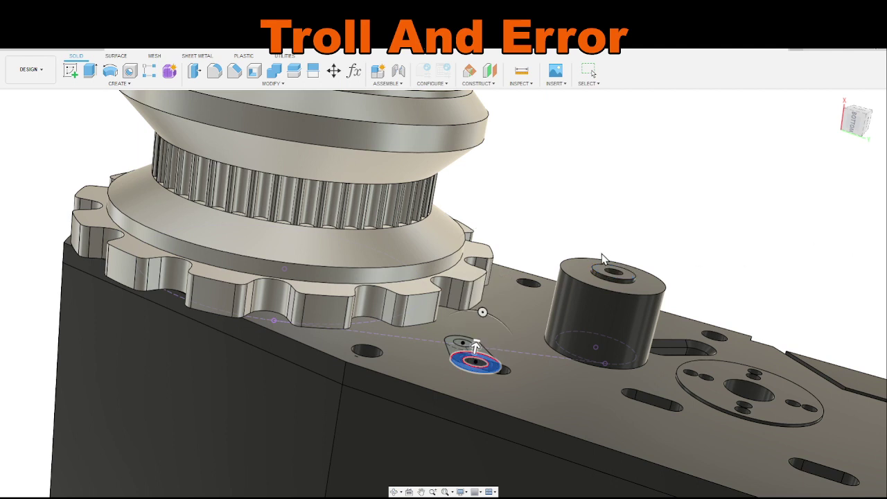
{"action": "left_click", "coordinate": [591, 285]}
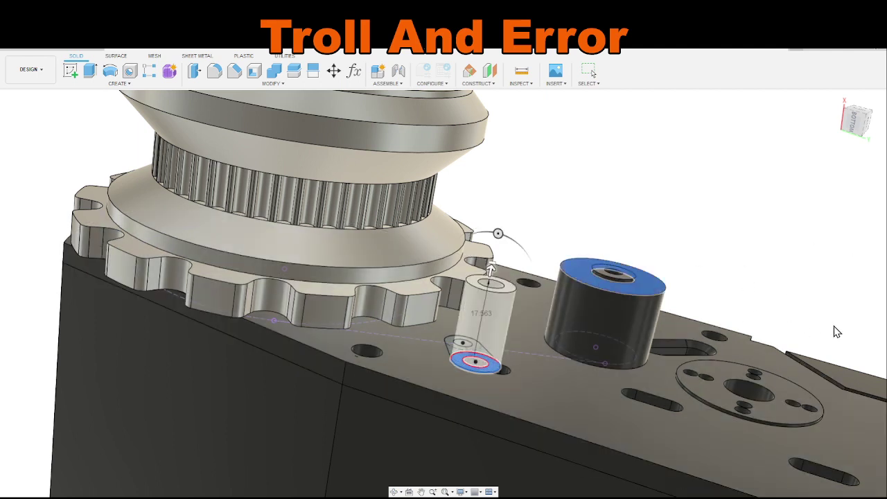
{"action": "key", "text": "Return"}
{"action": "middle_click_drag", "start_coordinate": [639, 248], "coordinate": [635, 267], "text": "shift"}
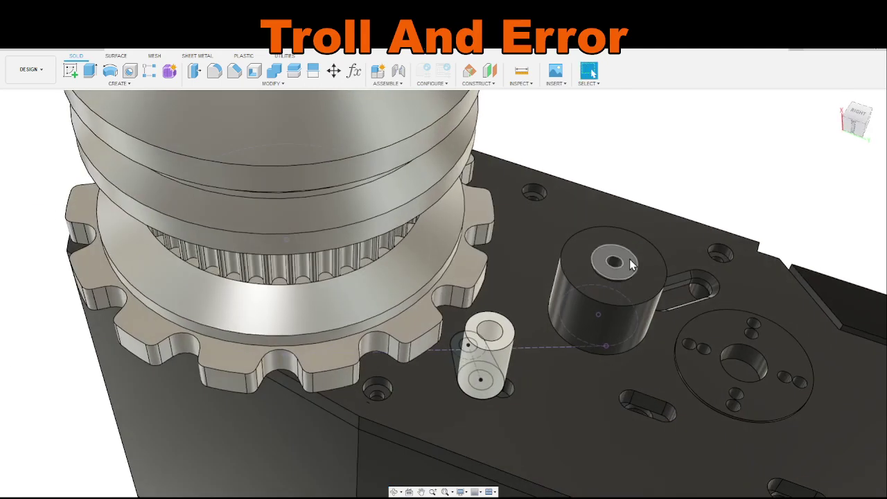
Step: Examine the extruded ring's height against the dark post's raised top face and the neighbouring pulley
{"action": "left_click", "coordinate": [634, 271]}
{"action": "middle_click_drag", "start_coordinate": [656, 199], "coordinate": [662, 178], "text": "shift"}
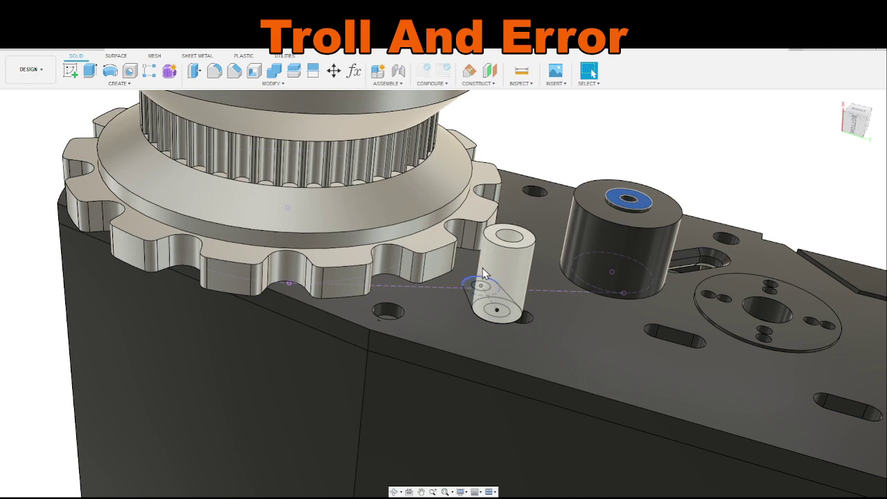
{"action": "middle_click_drag", "start_coordinate": [581, 150], "coordinate": [571, 192]}
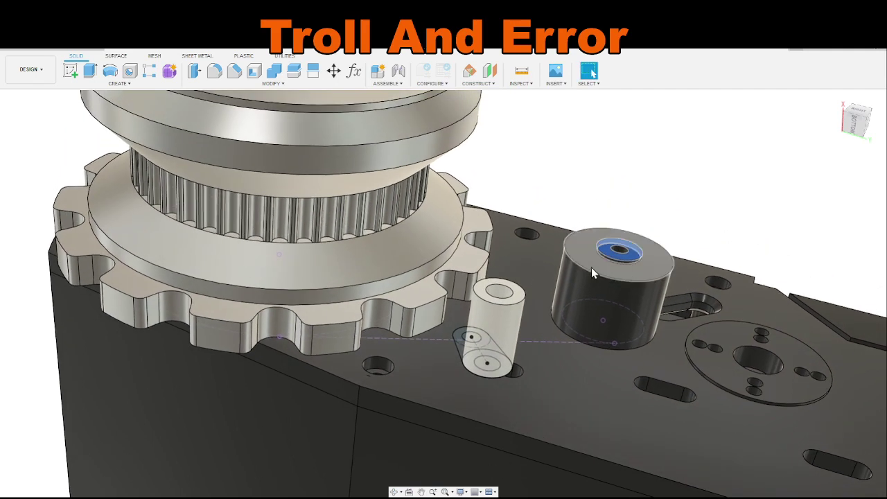
{"action": "left_click", "coordinate": [597, 175]}
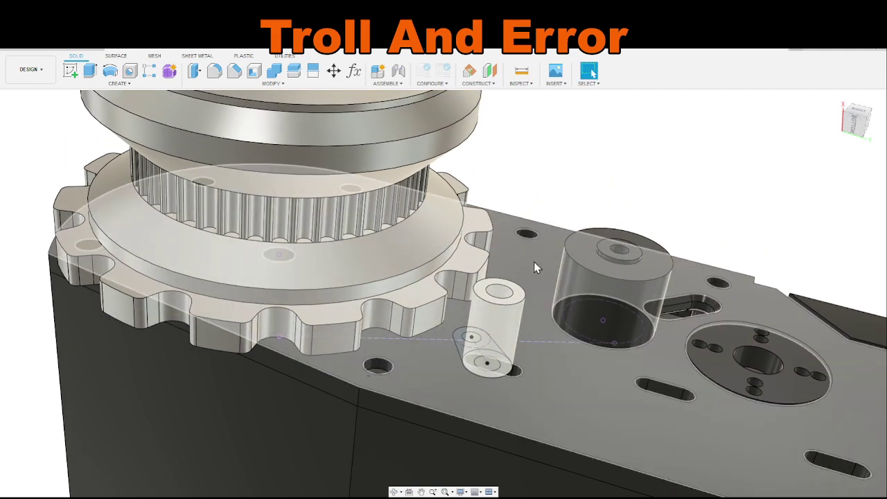
{"action": "scroll", "coordinate": [533, 262], "scroll_direction": "up", "scroll_amount": 5}
{"action": "scroll", "coordinate": [511, 275], "scroll_direction": "down", "scroll_amount": 5}
{"action": "mouse_move", "coordinate": [511, 277]}
{"action": "middle_mouse_down", "text": "shift"}
{"action": "mouse_move", "coordinate": [518, 267]}
{"action": "mouse_move", "coordinate": [525, 287]}
{"action": "middle_mouse_up", "text": "shift"}
{"action": "scroll", "coordinate": [525, 287], "scroll_direction": "up", "scroll_amount": 5}
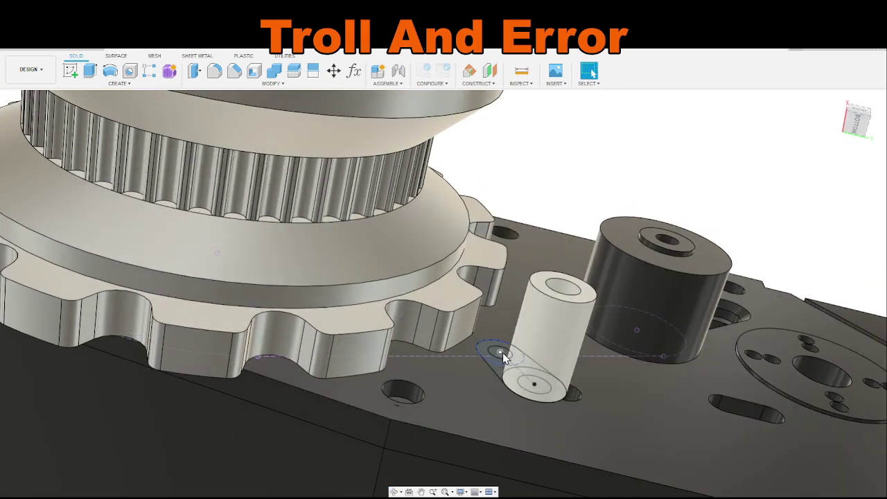
{"action": "left_click", "coordinate": [648, 246]}
{"action": "scroll", "coordinate": [657, 241], "scroll_direction": "down", "scroll_amount": 4}
{"action": "mouse_move", "coordinate": [658, 242]}
{"action": "middle_mouse_down", "text": "shift"}
{"action": "mouse_move", "coordinate": [657, 215]}
{"action": "mouse_move", "coordinate": [653, 244]}
{"action": "middle_mouse_up", "text": "shift"}
{"action": "scroll", "coordinate": [653, 244], "scroll_direction": "up", "scroll_amount": 4}
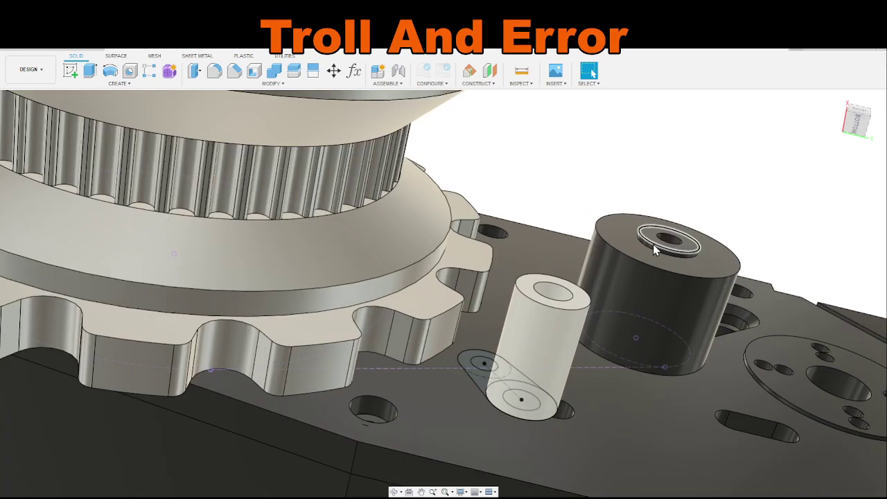
{"action": "mouse_move", "coordinate": [717, 195]}
{"action": "middle_mouse_down", "text": "shift"}
{"action": "mouse_move", "coordinate": [654, 297]}
{"action": "mouse_move", "coordinate": [670, 192]}
{"action": "mouse_move", "coordinate": [701, 182]}
{"action": "mouse_move", "coordinate": [712, 200]}
{"action": "middle_mouse_up", "text": "shift"}
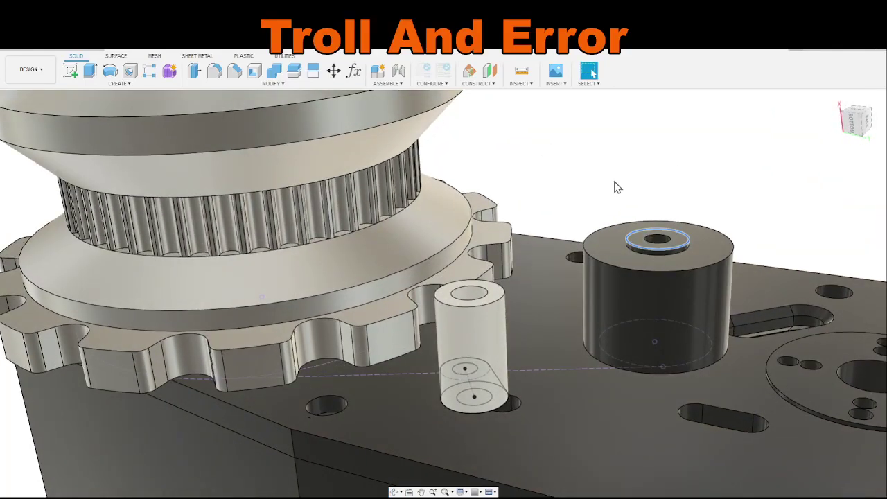
{"action": "middle_click_drag", "start_coordinate": [618, 187], "coordinate": [561, 425], "text": "shift"}
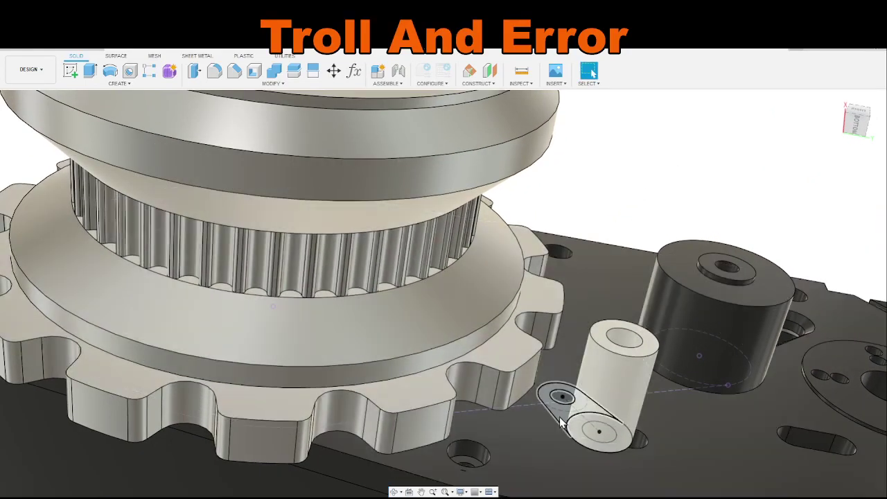
Step: Examine the arm profile's position between the extruded ring, the toothed sprocket and the dark post
{"action": "left_click", "coordinate": [563, 425]}
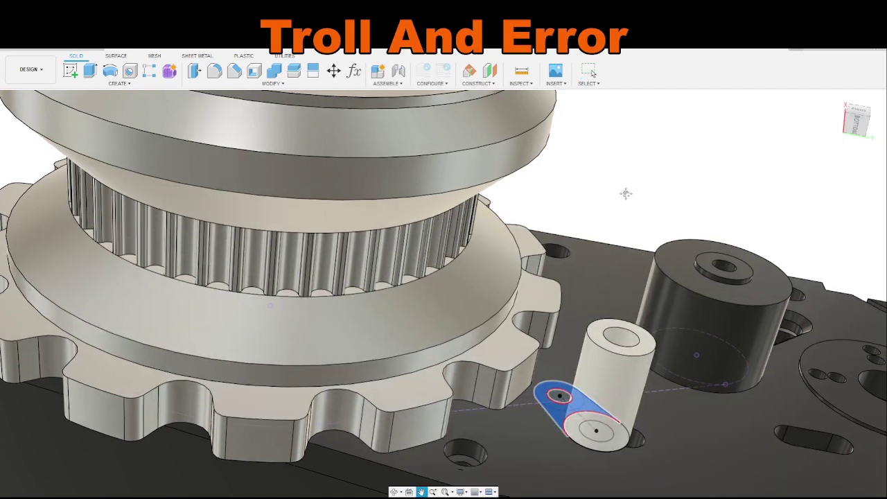
{"action": "middle_click_drag", "start_coordinate": [626, 192], "coordinate": [555, 192]}
{"action": "scroll", "coordinate": [540, 245], "scroll_direction": "down", "scroll_amount": 5}
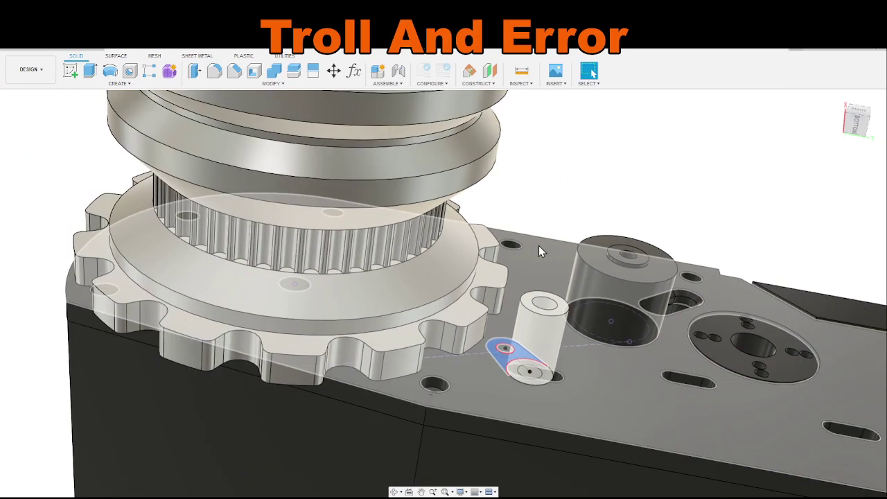
{"action": "scroll", "coordinate": [538, 245], "scroll_direction": "up", "scroll_amount": 2}
{"action": "left_click", "coordinate": [480, 307]}
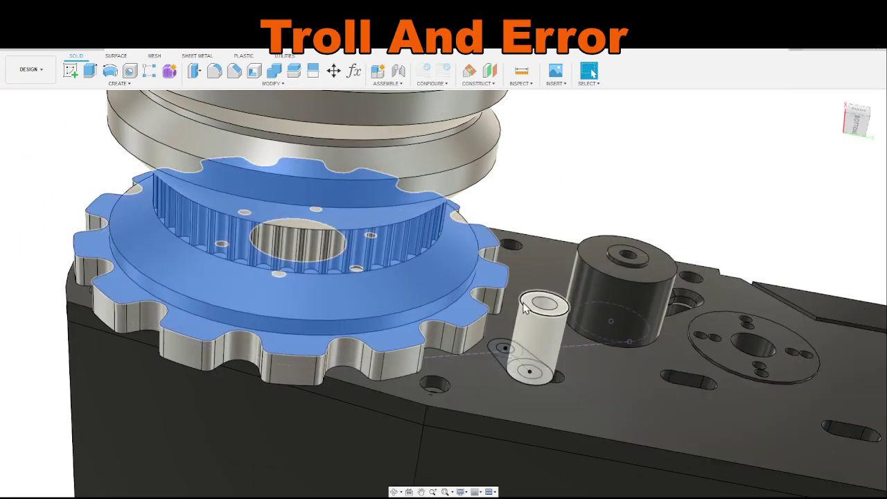
{"action": "scroll", "coordinate": [632, 183], "scroll_direction": "down", "scroll_amount": 6}
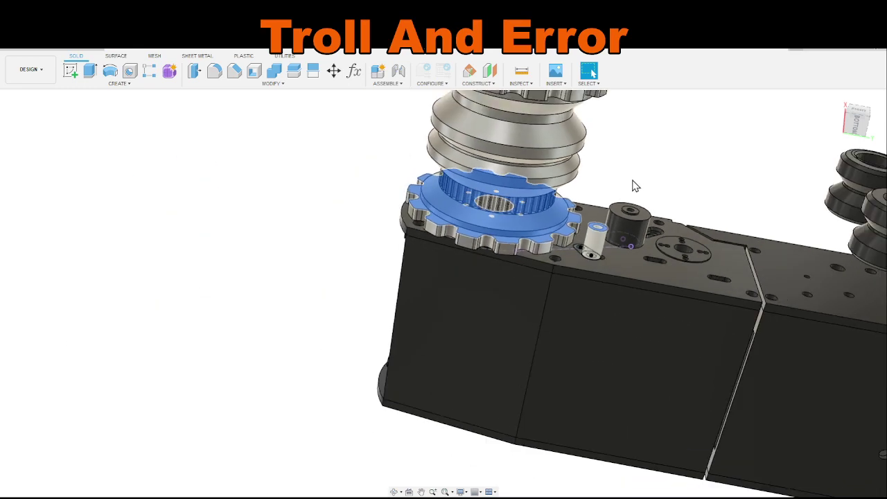
{"action": "scroll", "coordinate": [677, 187], "scroll_direction": "up", "scroll_amount": 5}
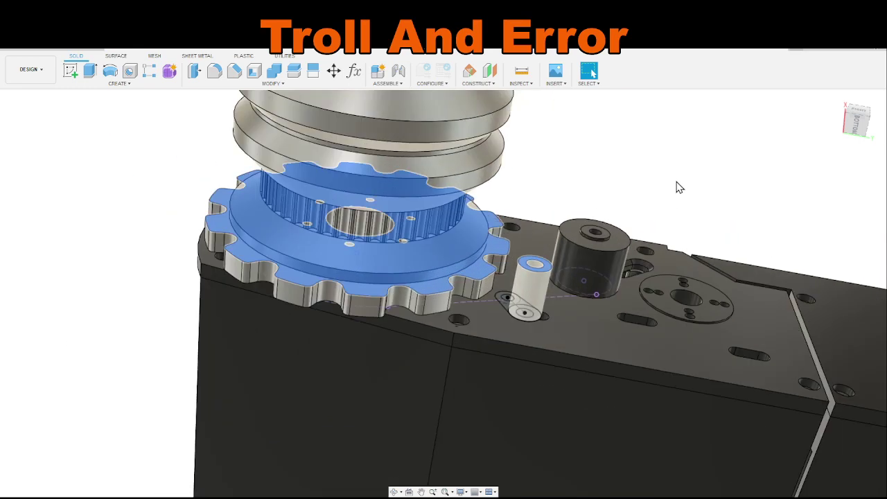
{"action": "scroll", "coordinate": [644, 186], "scroll_direction": "up", "scroll_amount": 3}
{"action": "left_click", "coordinate": [602, 222]}
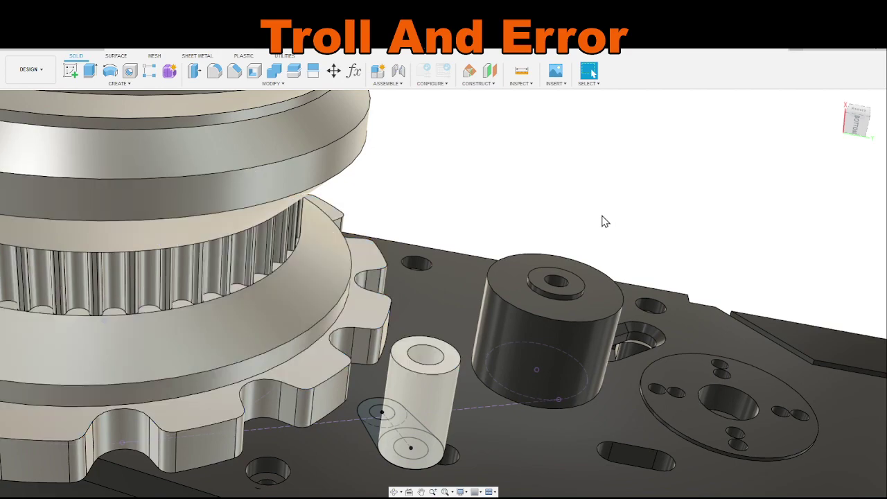
{"action": "middle_click_drag", "start_coordinate": [598, 224], "coordinate": [609, 208], "text": "shift"}
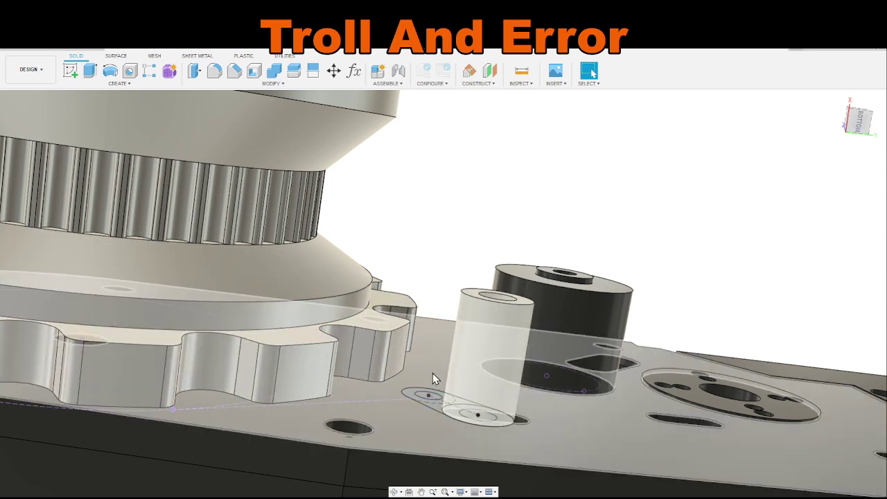
{"action": "middle_click_drag", "start_coordinate": [436, 376], "coordinate": [446, 335], "text": "shift"}
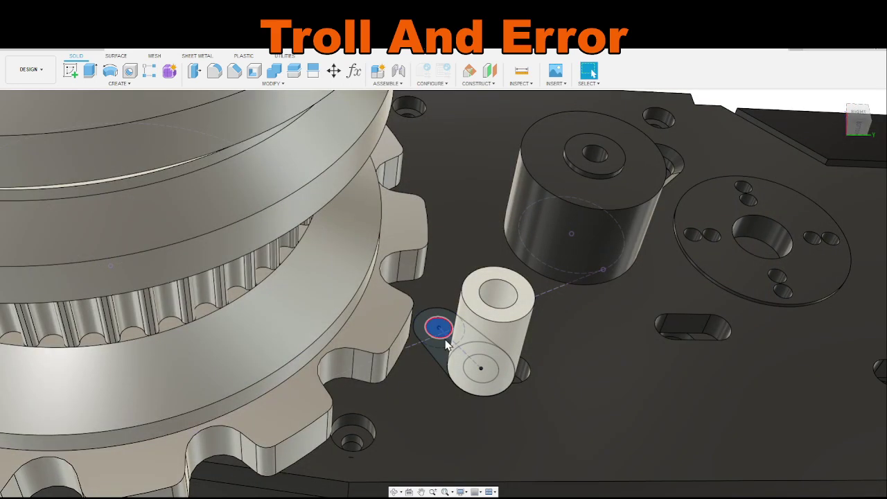
Step: Check the arm profile around its smaller hole, the model parameters and the arm's placement on the housing
{"action": "left_click", "coordinate": [434, 333]}
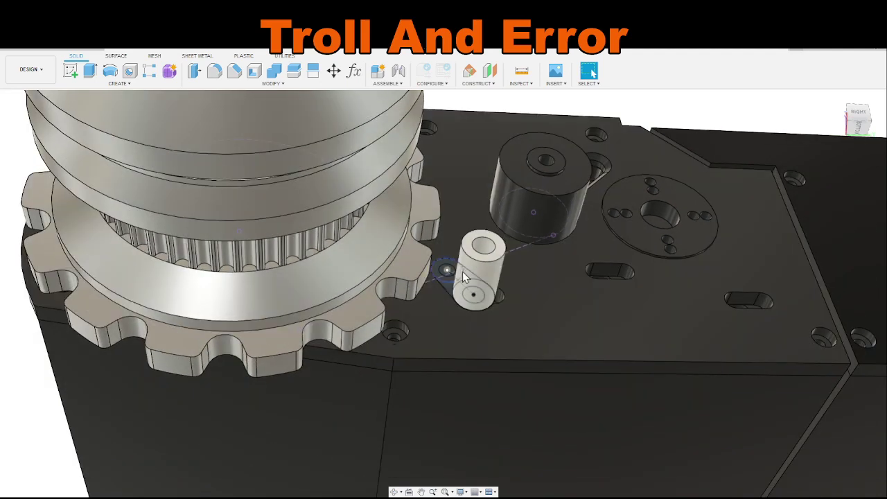
{"action": "scroll", "coordinate": [464, 277], "scroll_direction": "up", "scroll_amount": 5}
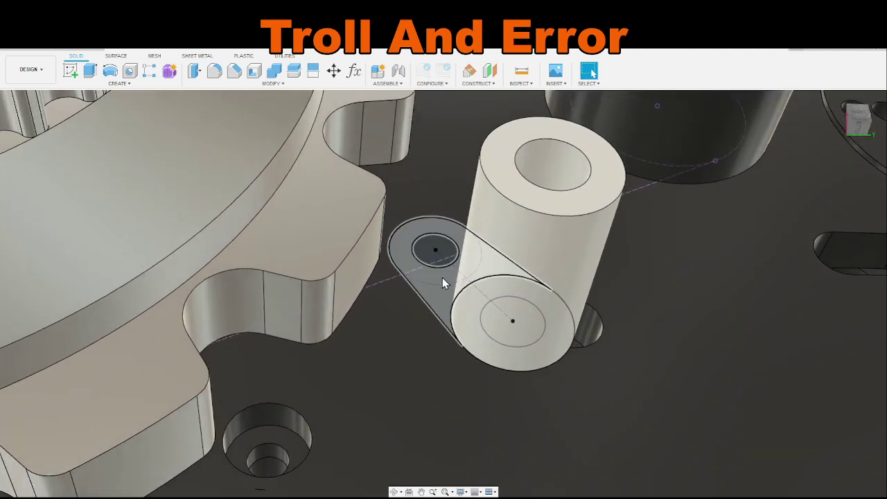
{"action": "left_click", "coordinate": [442, 277]}
{"action": "scroll", "coordinate": [458, 267], "scroll_direction": "down", "scroll_amount": 5}
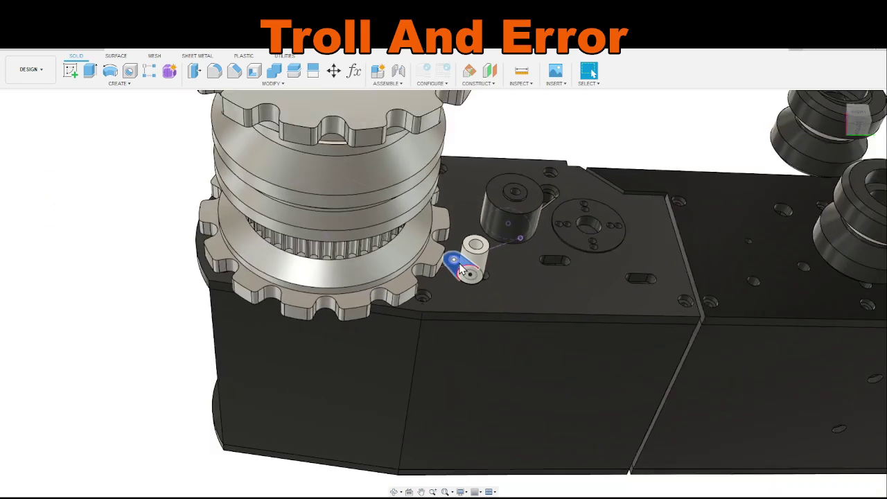
{"action": "left_click", "coordinate": [505, 120]}
{"action": "scroll", "coordinate": [461, 214], "scroll_direction": "up", "scroll_amount": 5}
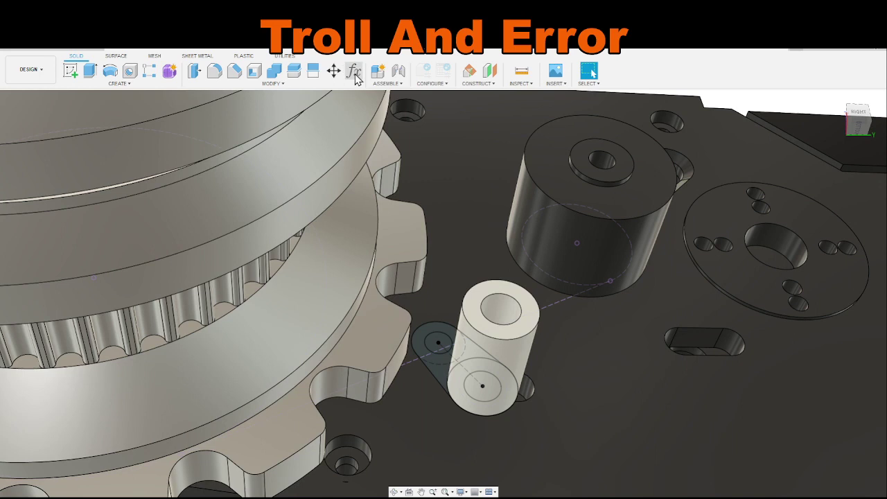
{"action": "left_click", "coordinate": [354, 70]}
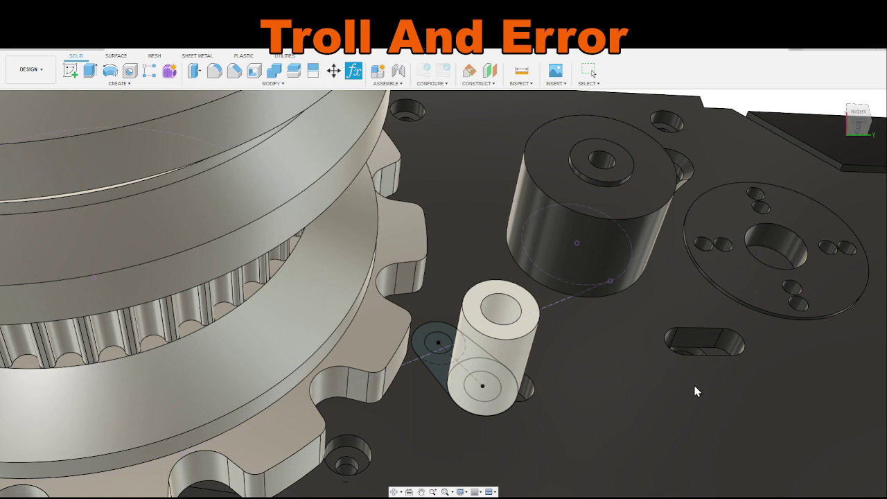
{"action": "key", "text": "Escape"}
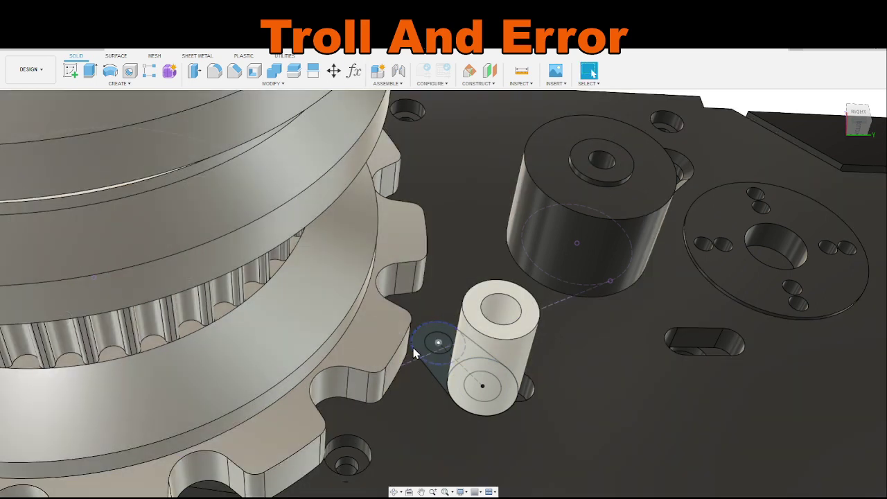
{"action": "scroll", "coordinate": [413, 348], "scroll_direction": "down", "scroll_amount": 6}
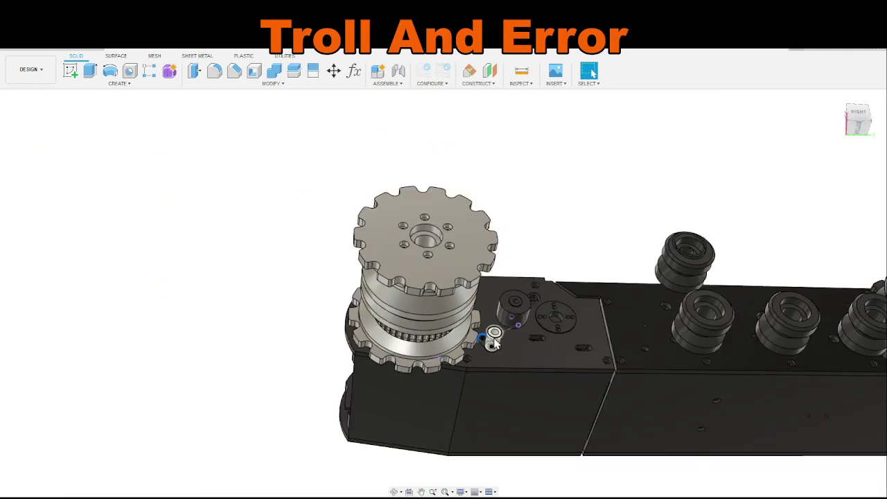
{"action": "scroll", "coordinate": [494, 343], "scroll_direction": "up", "scroll_amount": 3}
{"action": "scroll", "coordinate": [498, 346], "scroll_direction": "down", "scroll_amount": 4}
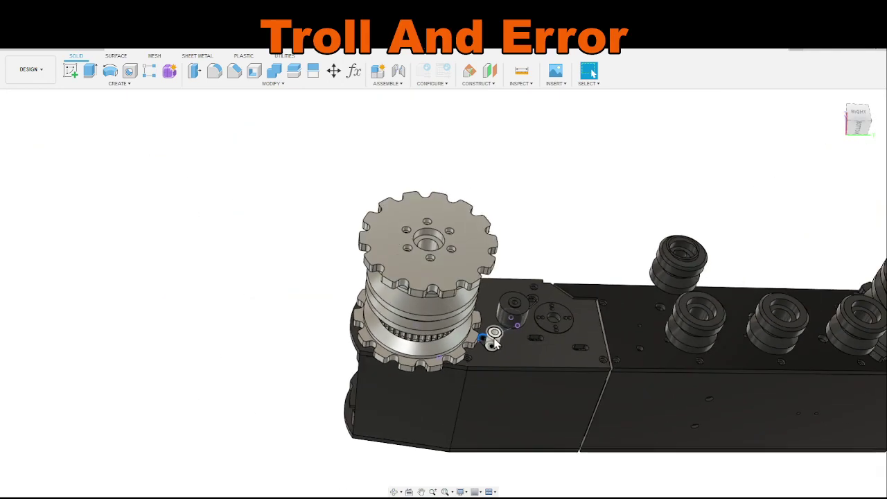
{"action": "scroll", "coordinate": [505, 254], "scroll_direction": "up", "scroll_amount": 6}
{"action": "middle_click_drag", "start_coordinate": [522, 288], "coordinate": [513, 125]}
{"action": "scroll", "coordinate": [447, 220], "scroll_direction": "up", "scroll_amount": 5}
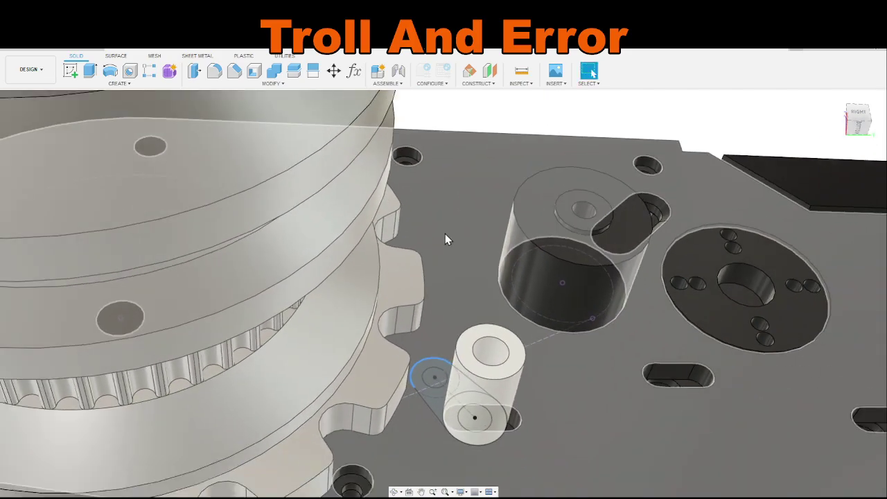
{"action": "middle_click_drag", "start_coordinate": [463, 313], "coordinate": [438, 258], "text": "shift"}
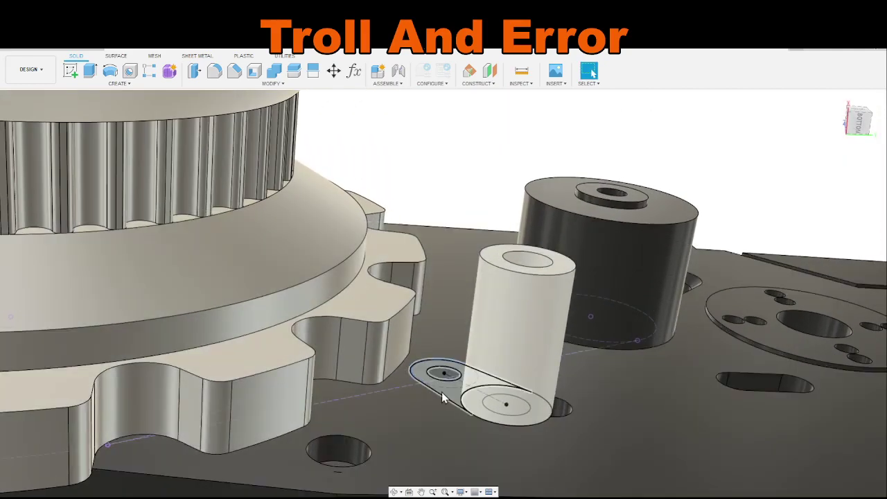
Step: Extrude the arm profile 4 mm downward, starting from the ring's top face
{"action": "left_click", "coordinate": [449, 395]}
{"action": "key", "text": "m"}
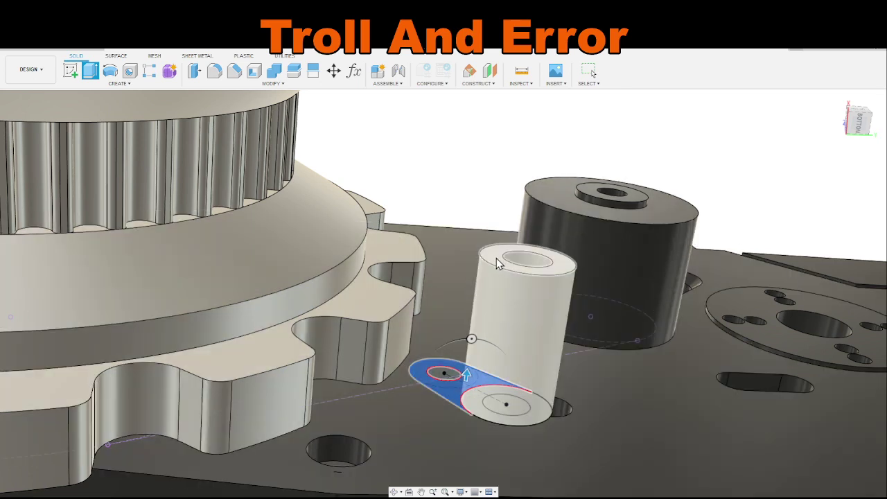
{"action": "left_click", "coordinate": [497, 259]}
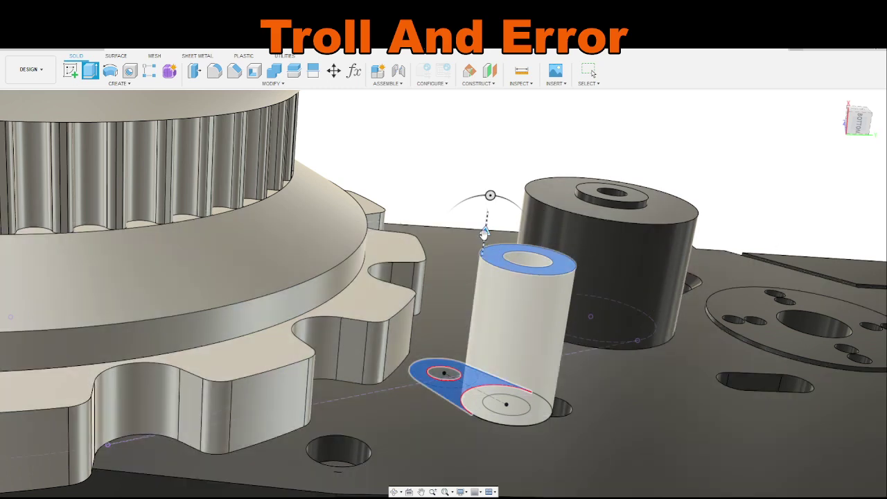
{"action": "left_click_drag", "start_coordinate": [485, 233], "coordinate": [481, 270]}
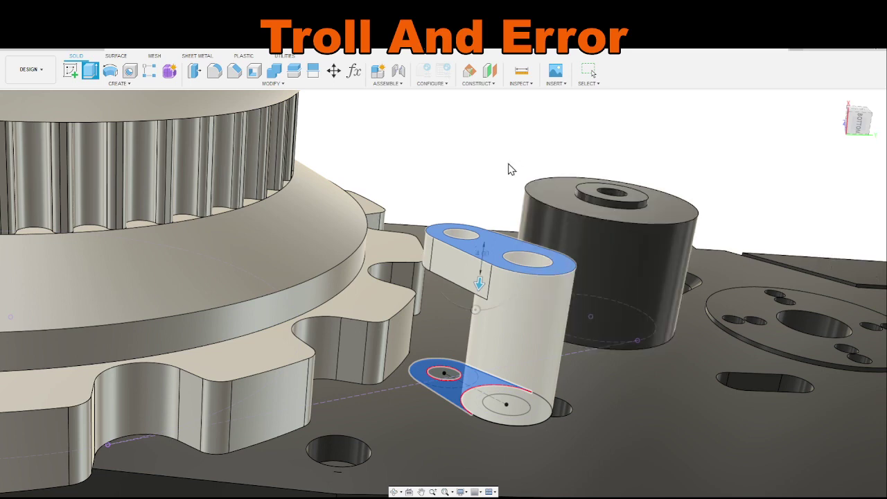
{"action": "middle_click_drag", "start_coordinate": [511, 169], "coordinate": [488, 242], "text": "shift"}
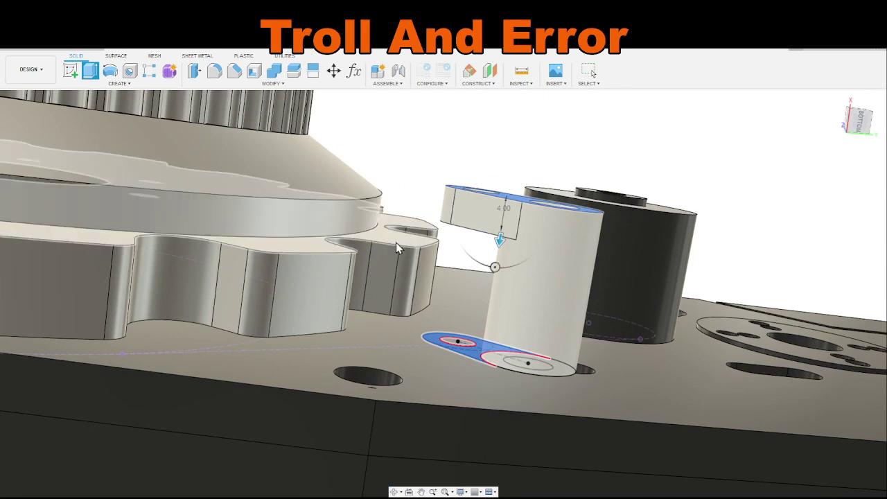
{"action": "scroll", "coordinate": [460, 151], "scroll_direction": "down", "scroll_amount": 4}
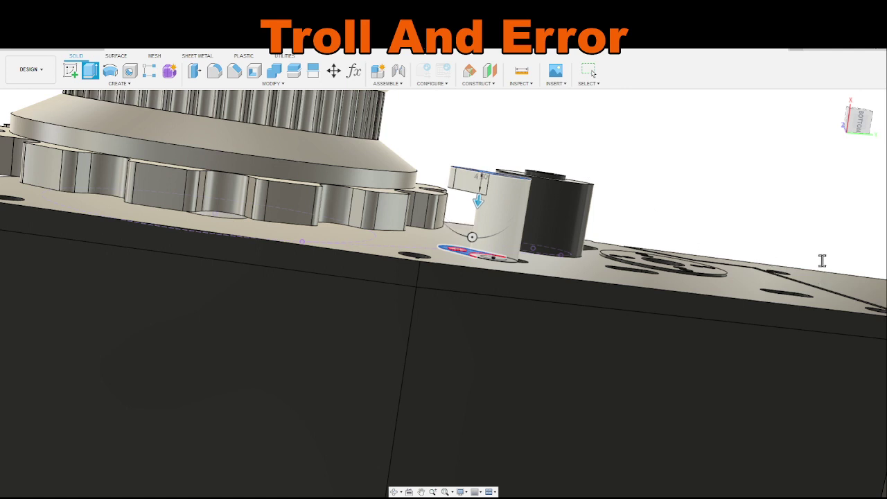
{"action": "middle_click_drag", "start_coordinate": [642, 166], "coordinate": [632, 186], "text": "shift"}
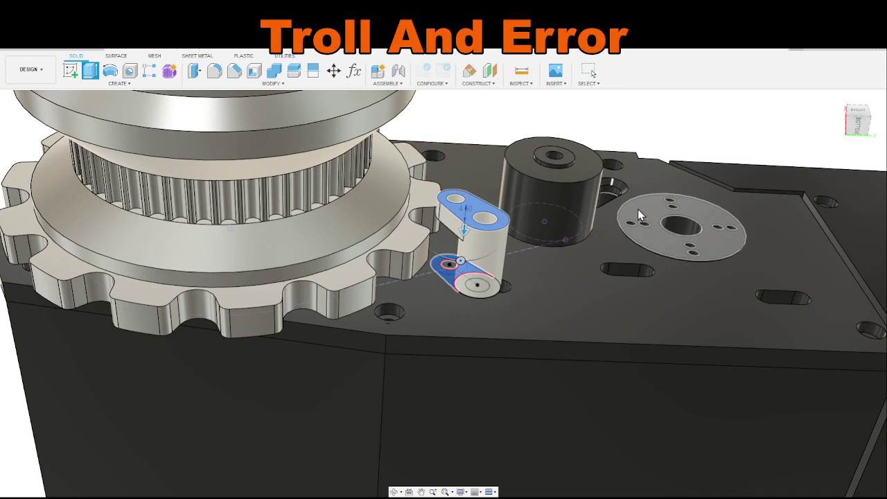
{"action": "scroll", "coordinate": [493, 261], "scroll_direction": "up", "scroll_amount": 5}
{"action": "scroll", "coordinate": [493, 261], "scroll_direction": "down", "scroll_amount": 5}
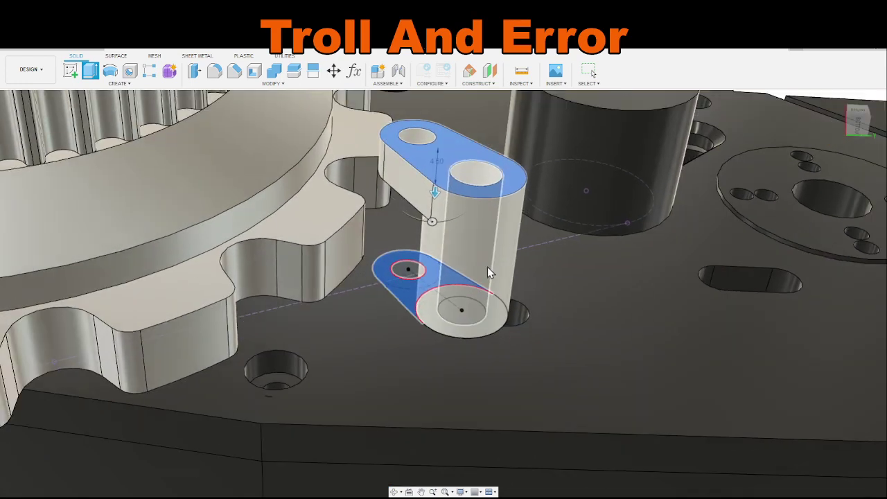
{"action": "scroll", "coordinate": [580, 229], "scroll_direction": "up", "scroll_amount": 5}
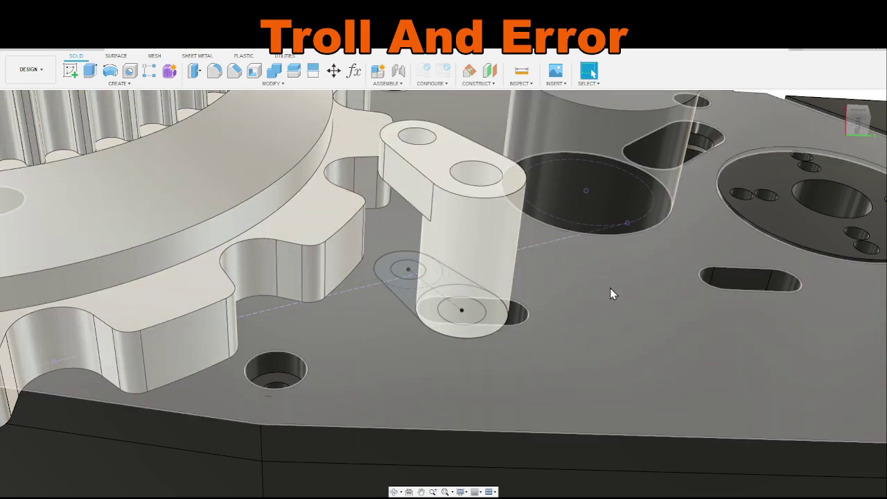
Step: Examine the arm's top face and the slot wall in the plate beneath its ring
{"action": "middle_click_drag", "start_coordinate": [612, 293], "coordinate": [600, 250], "text": "shift"}
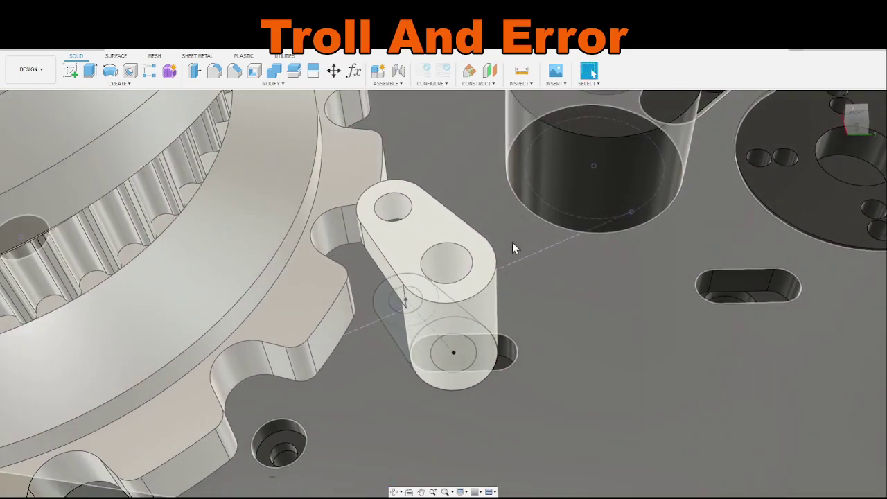
{"action": "left_click", "coordinate": [442, 239]}
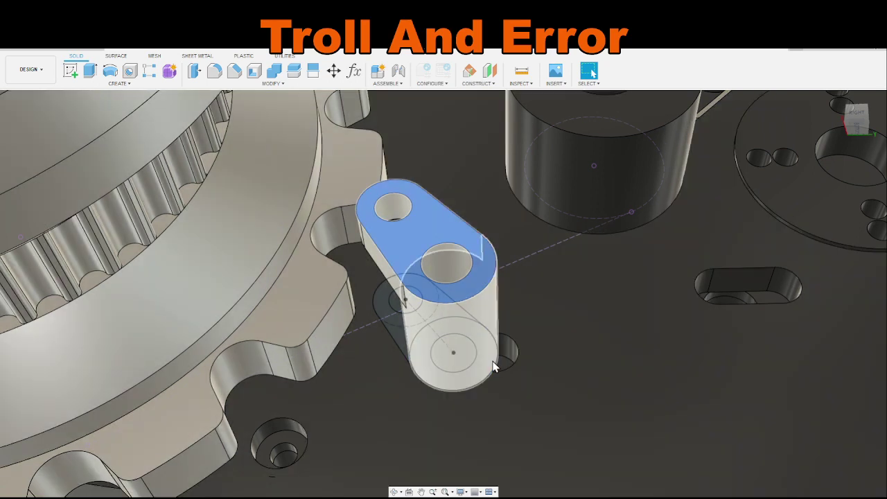
{"action": "left_click", "coordinate": [511, 356]}
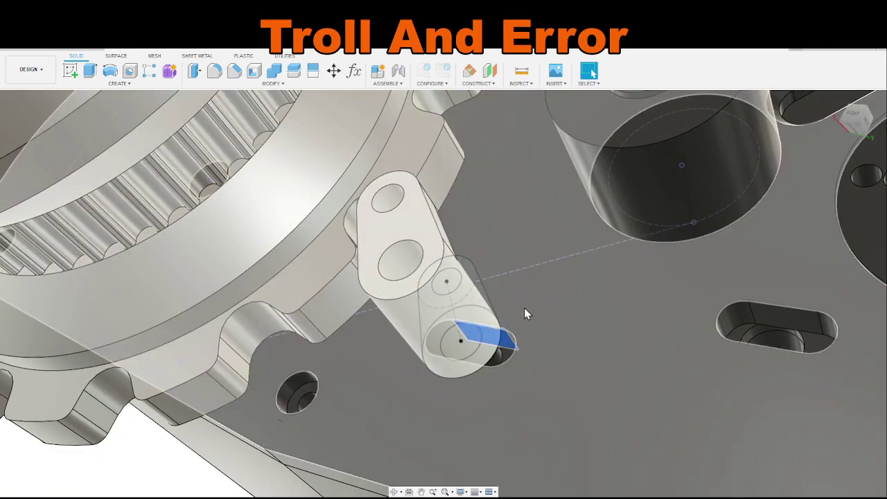
{"action": "scroll", "coordinate": [515, 295], "scroll_direction": "up", "scroll_amount": 5}
{"action": "middle_click_drag", "start_coordinate": [521, 320], "coordinate": [570, 323], "text": "shift"}
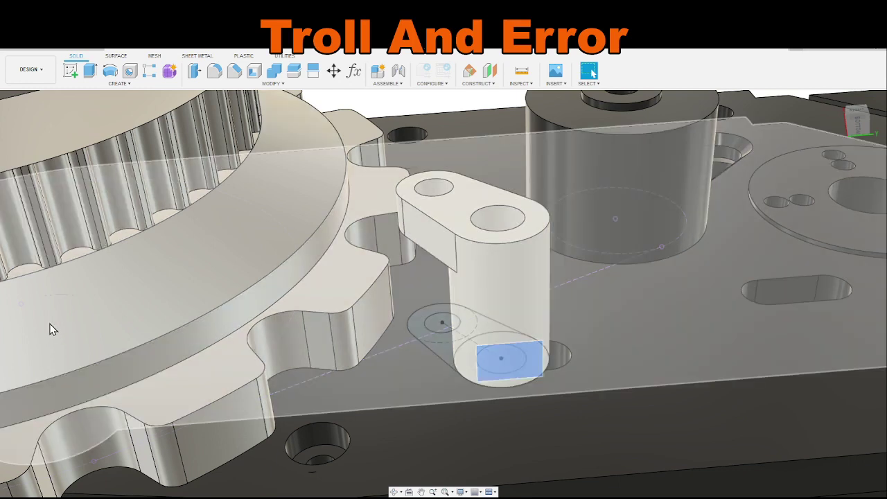
{"action": "scroll", "coordinate": [429, 291], "scroll_direction": "down", "scroll_amount": 8}
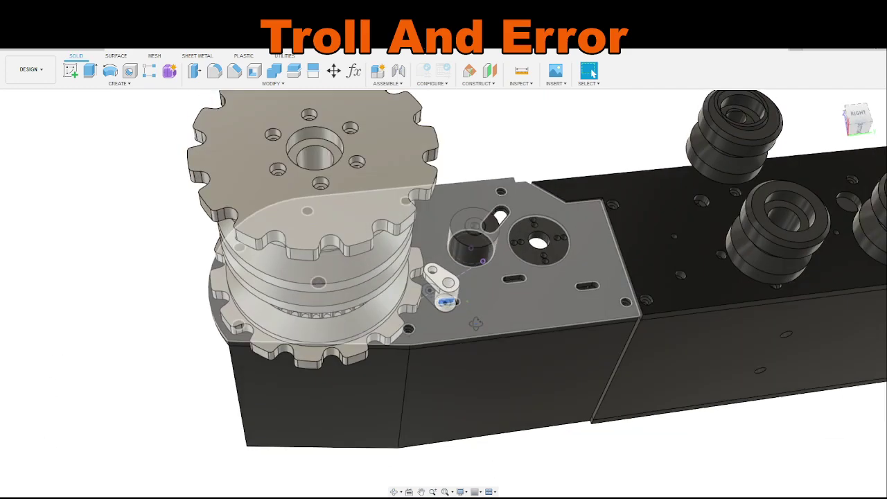
Step: Examine from the plate's back side how the ring's hole lines up with the slot behind it
{"action": "middle_click_drag", "start_coordinate": [278, 208], "coordinate": [127, 254], "text": "shift"}
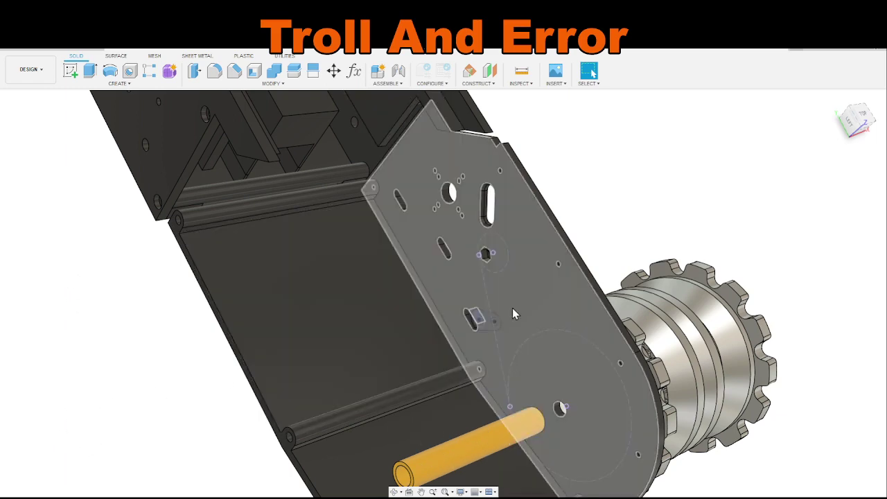
{"action": "scroll", "coordinate": [512, 307], "scroll_direction": "up", "scroll_amount": 5}
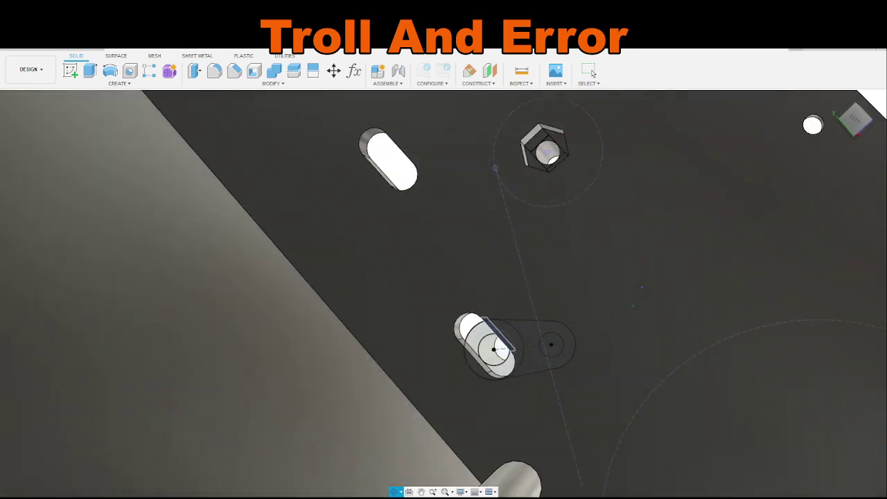
{"action": "scroll", "coordinate": [486, 381], "scroll_direction": "down", "scroll_amount": 5}
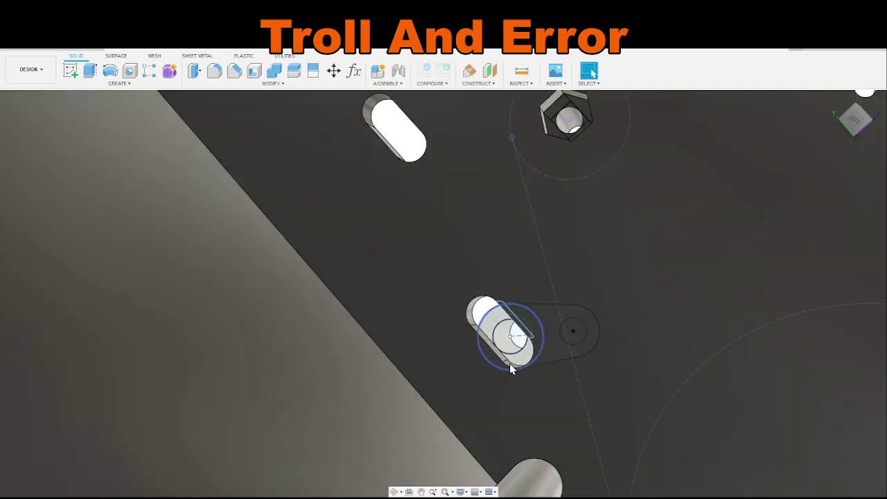
{"action": "scroll", "coordinate": [499, 343], "scroll_direction": "up", "scroll_amount": 4}
{"action": "mouse_move", "coordinate": [527, 375]}
{"action": "middle_mouse_down", "text": "shift"}
{"action": "mouse_move", "coordinate": [516, 361]}
{"action": "mouse_move", "coordinate": [520, 370]}
{"action": "middle_mouse_up", "text": "shift"}
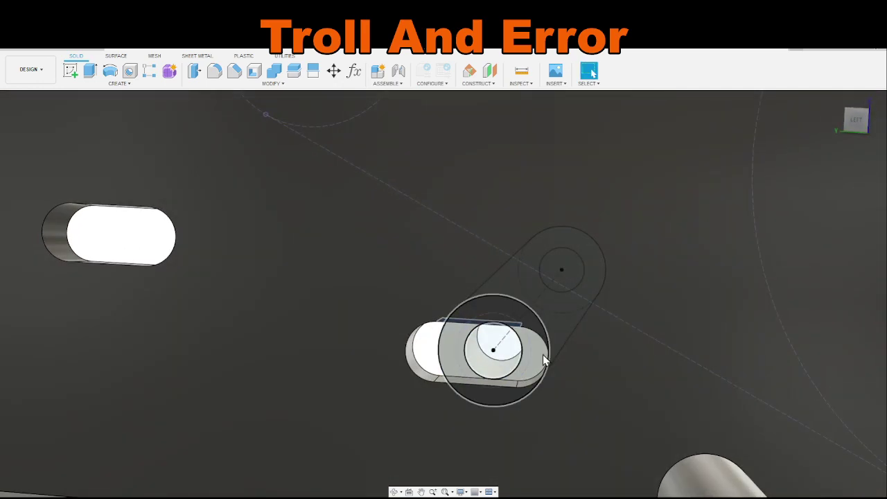
{"action": "left_click", "coordinate": [504, 348]}
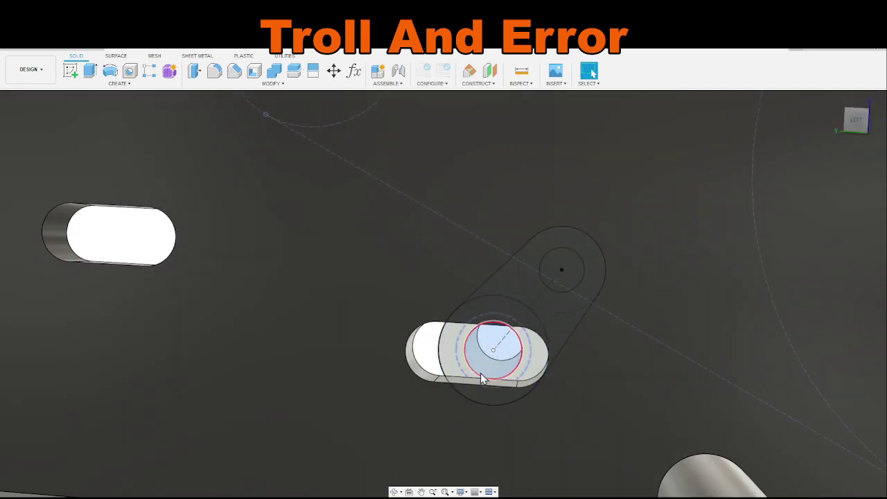
{"action": "scroll", "coordinate": [461, 344], "scroll_direction": "down", "scroll_amount": 10}
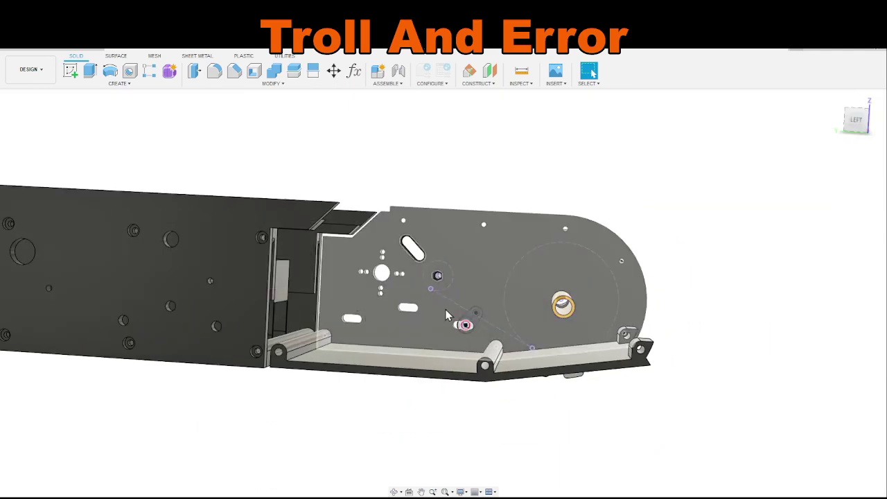
{"action": "scroll", "coordinate": [463, 331], "scroll_direction": "up", "scroll_amount": 10}
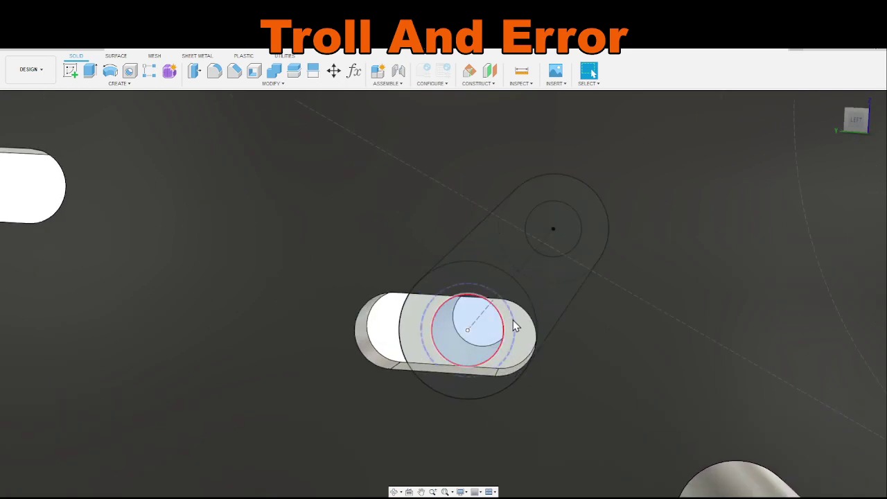
{"action": "middle_click_drag", "start_coordinate": [513, 320], "coordinate": [512, 319], "text": "shift"}
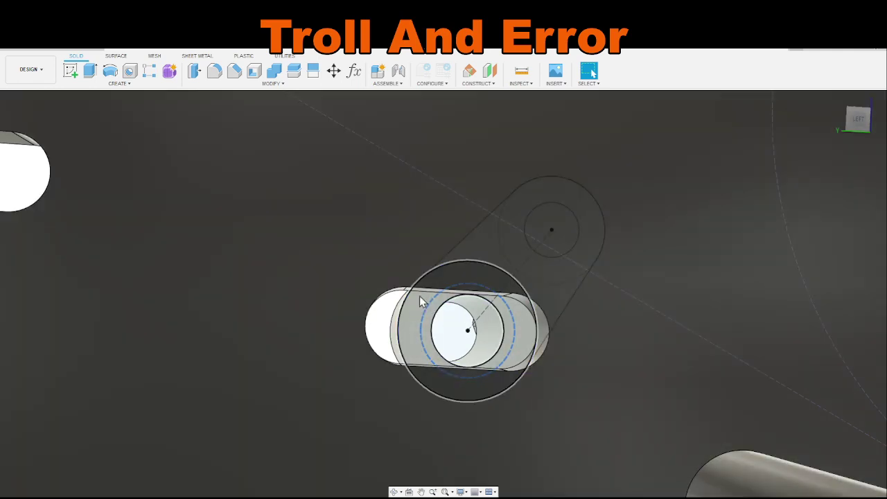
{"action": "scroll", "coordinate": [420, 299], "scroll_direction": "down", "scroll_amount": 10}
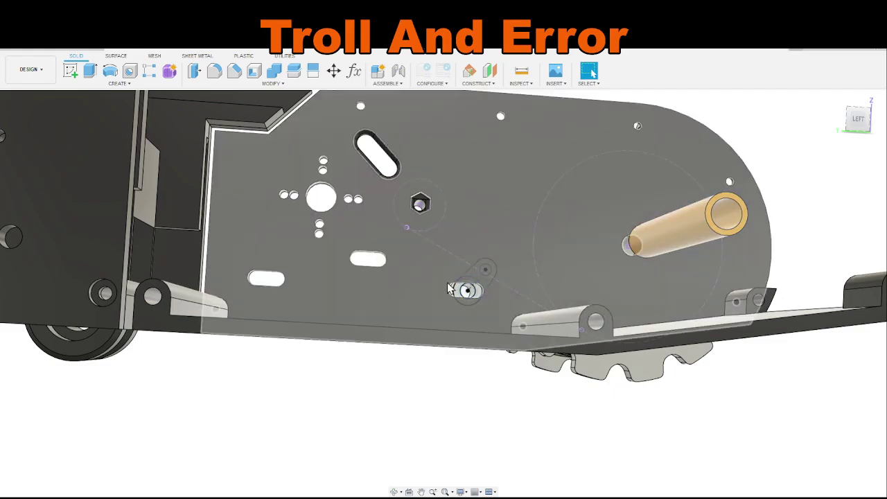
Step: Examine the arm's height and its smaller hole relative to the toothed sprocket and belt pulley
{"action": "middle_click_drag", "start_coordinate": [524, 208], "coordinate": [363, 231], "text": "shift"}
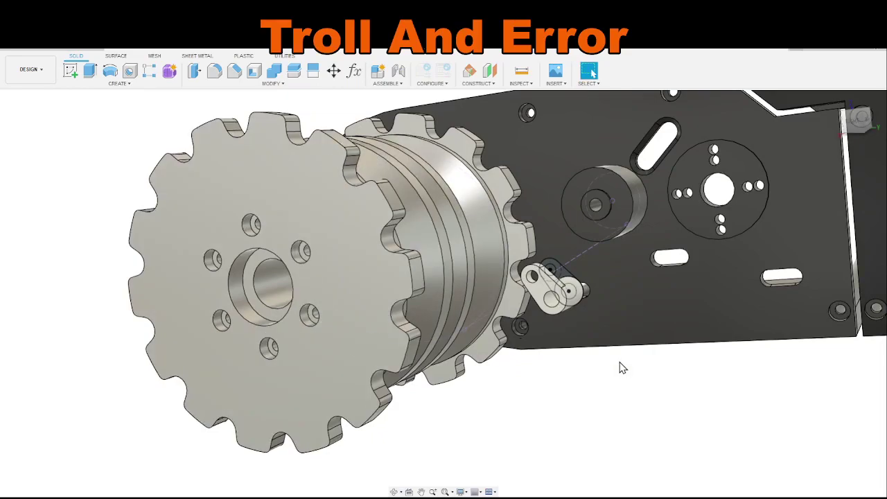
{"action": "scroll", "coordinate": [525, 297], "scroll_direction": "up", "scroll_amount": 5}
{"action": "middle_click_drag", "start_coordinate": [521, 291], "coordinate": [458, 312], "text": "shift"}
{"action": "middle_click_drag", "start_coordinate": [558, 331], "coordinate": [631, 244], "text": "shift"}
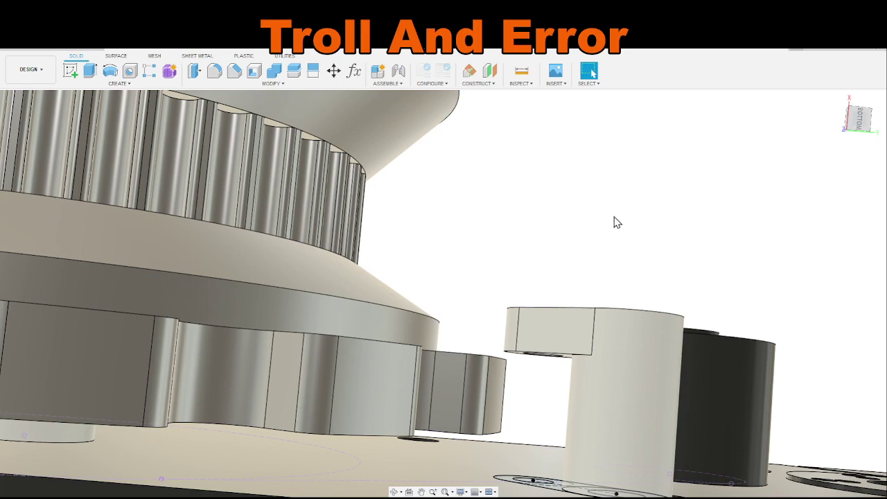
{"action": "middle_click_drag", "start_coordinate": [617, 221], "coordinate": [595, 251], "text": "shift"}
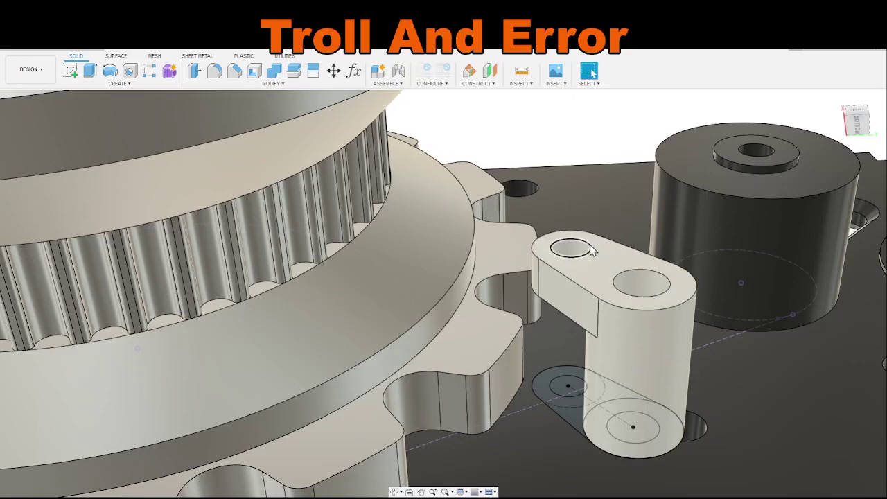
{"action": "scroll", "coordinate": [595, 243], "scroll_direction": "down", "scroll_amount": 5}
{"action": "scroll", "coordinate": [599, 228], "scroll_direction": "up", "scroll_amount": 6}
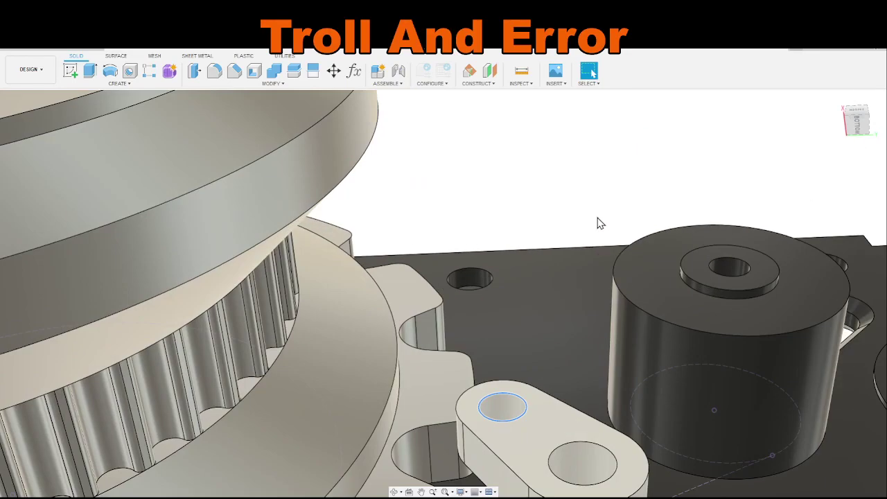
{"action": "left_click", "coordinate": [571, 204]}
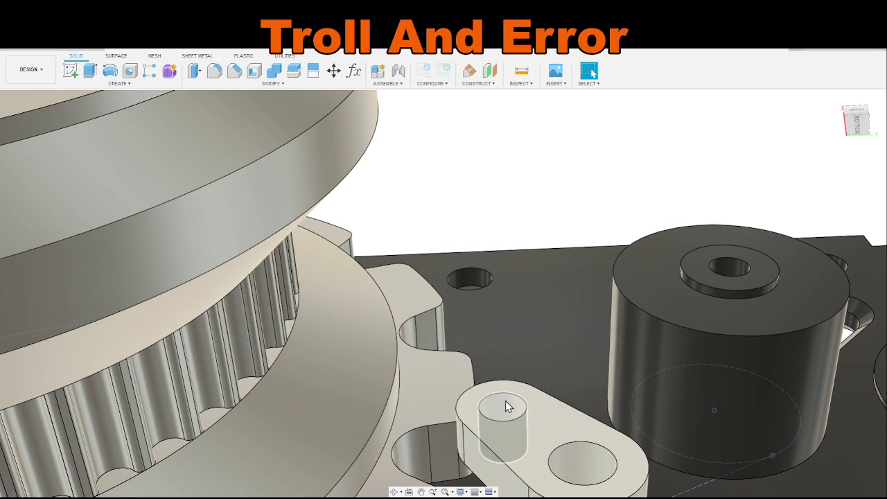
{"action": "scroll", "coordinate": [507, 407], "scroll_direction": "down", "scroll_amount": 2}
{"action": "scroll", "coordinate": [559, 276], "scroll_direction": "down", "scroll_amount": 4}
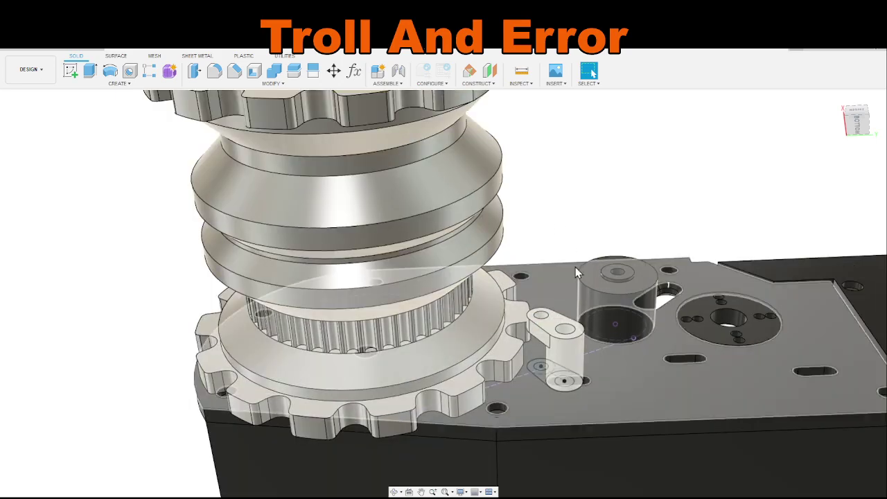
Step: Examine the raised collar on the dark post and the clearance between the arm's rounded end and the sprocket
{"action": "scroll", "coordinate": [575, 267], "scroll_direction": "up", "scroll_amount": 5}
{"action": "mouse_move", "coordinate": [545, 208]}
{"action": "middle_mouse_down", "text": "shift"}
{"action": "mouse_move", "coordinate": [543, 193]}
{"action": "mouse_move", "coordinate": [551, 215]}
{"action": "mouse_move", "coordinate": [554, 168]}
{"action": "mouse_move", "coordinate": [551, 257]}
{"action": "mouse_move", "coordinate": [537, 295]}
{"action": "mouse_move", "coordinate": [534, 280]}
{"action": "mouse_move", "coordinate": [537, 301]}
{"action": "middle_mouse_up", "text": "shift"}
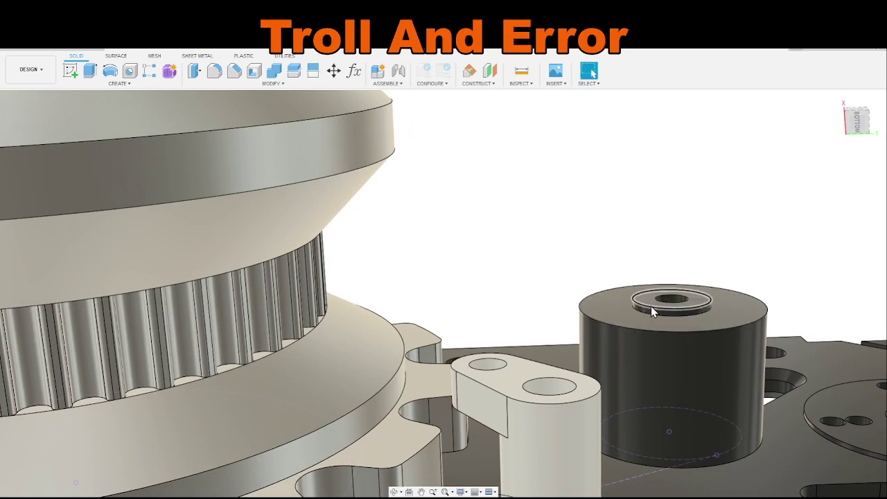
{"action": "scroll", "coordinate": [651, 305], "scroll_direction": "down", "scroll_amount": 5}
{"action": "scroll", "coordinate": [671, 301], "scroll_direction": "up", "scroll_amount": 5}
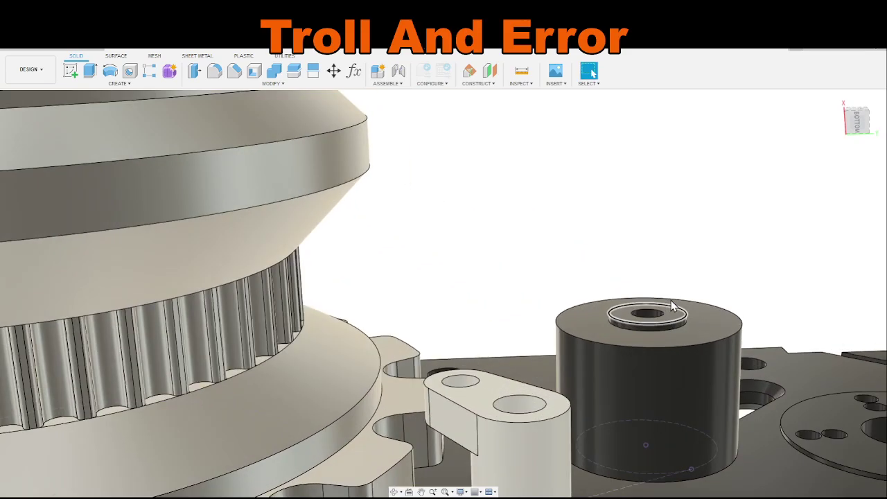
{"action": "left_click", "coordinate": [672, 300]}
{"action": "mouse_move", "coordinate": [698, 254]}
{"action": "middle_mouse_down", "text": "shift"}
{"action": "mouse_move", "coordinate": [687, 387]}
{"action": "mouse_move", "coordinate": [699, 240]}
{"action": "mouse_move", "coordinate": [691, 243]}
{"action": "mouse_move", "coordinate": [696, 258]}
{"action": "middle_mouse_up", "text": "shift"}
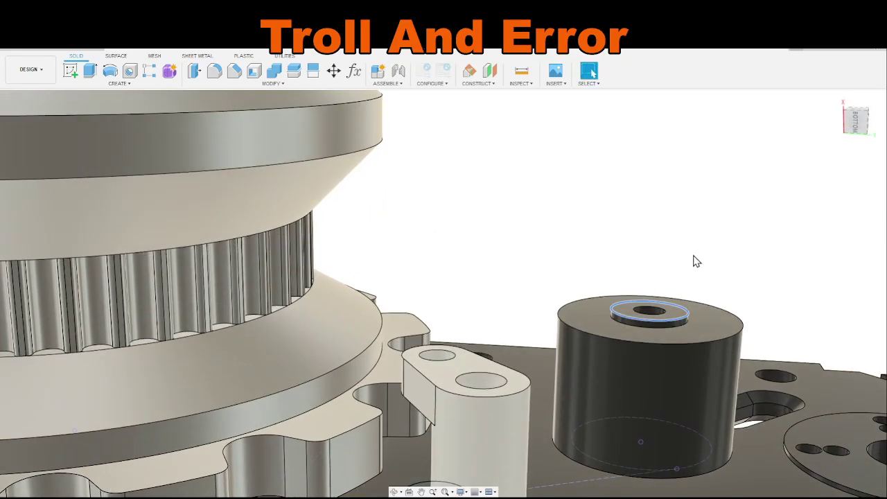
{"action": "middle_click_drag", "start_coordinate": [473, 306], "coordinate": [471, 270]}
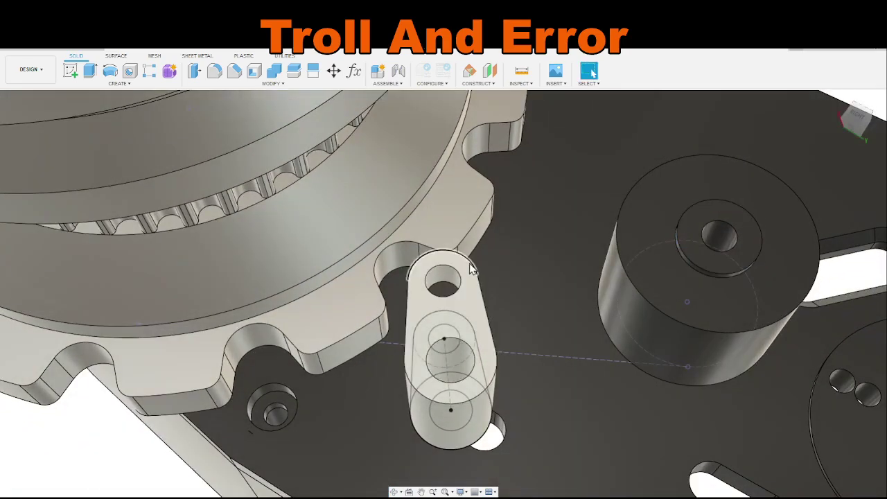
{"action": "scroll", "coordinate": [471, 271], "scroll_direction": "down", "scroll_amount": 10}
{"action": "scroll", "coordinate": [469, 268], "scroll_direction": "up", "scroll_amount": 12}
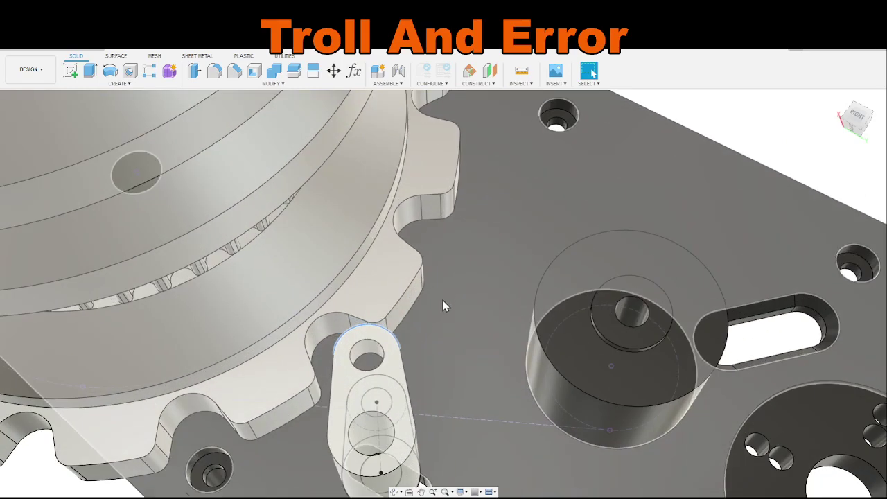
{"action": "middle_click_drag", "start_coordinate": [443, 298], "coordinate": [458, 303], "text": "shift"}
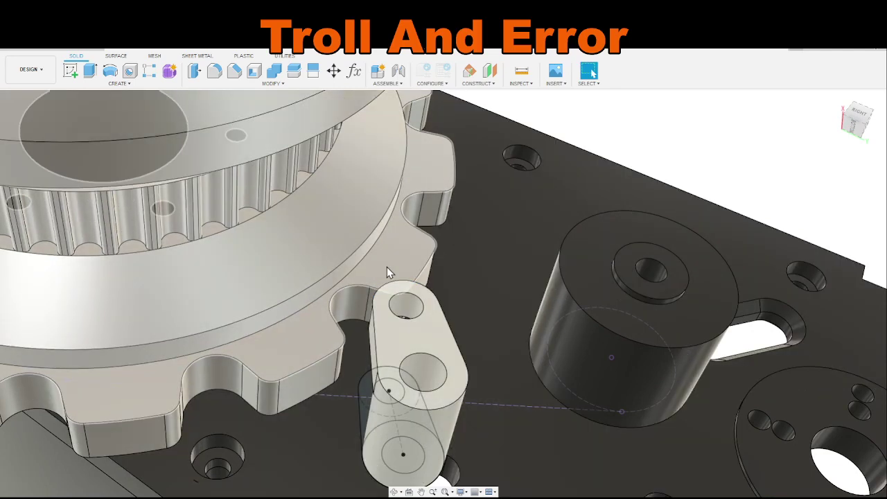
{"action": "scroll", "coordinate": [420, 298], "scroll_direction": "up", "scroll_amount": 3}
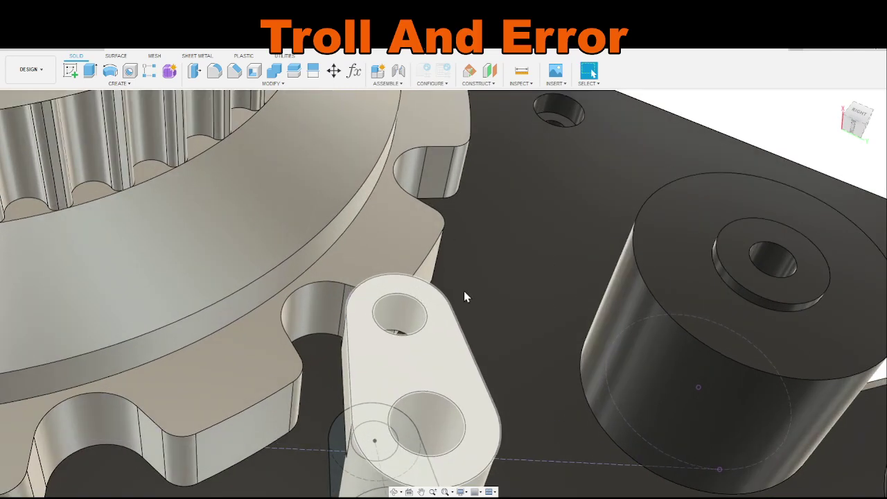
Step: Compare the raised collar on the dark post with the arm's top face beside the sprocket
{"action": "left_click", "coordinate": [744, 268]}
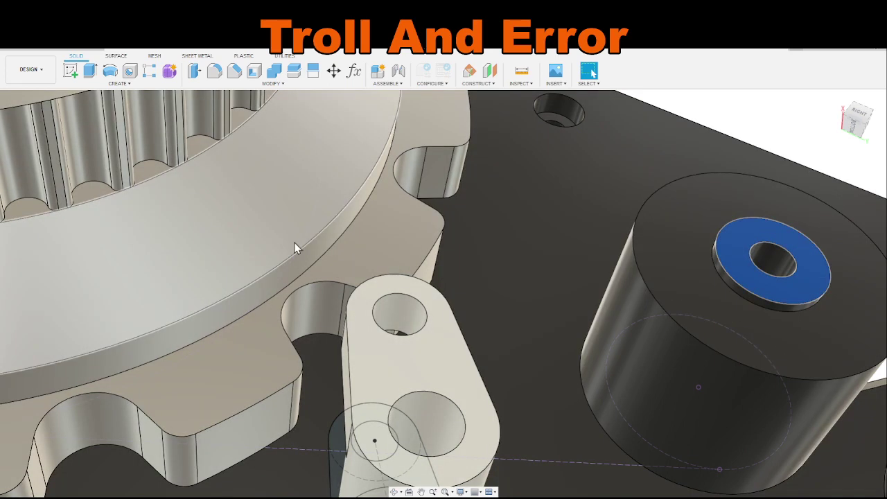
{"action": "left_click", "coordinate": [437, 307]}
{"action": "scroll", "coordinate": [545, 206], "scroll_direction": "down", "scroll_amount": 5}
{"action": "scroll", "coordinate": [545, 207], "scroll_direction": "up", "scroll_amount": 2}
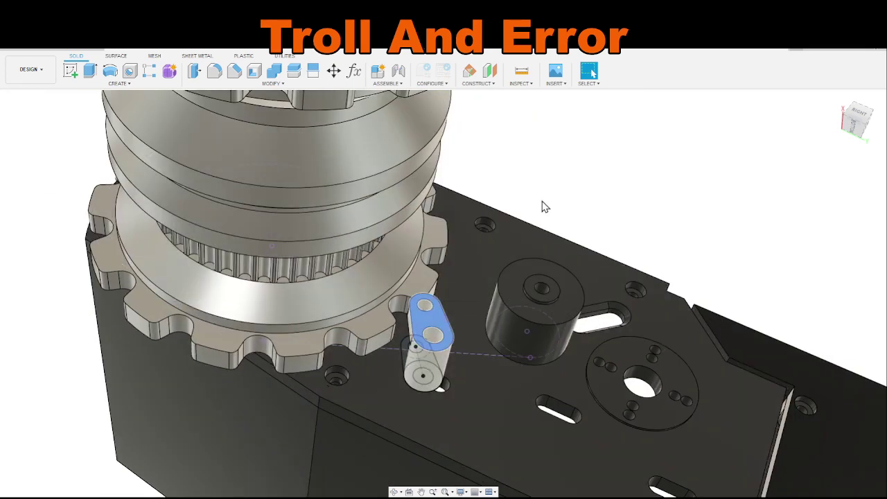
{"action": "left_click", "coordinate": [544, 206]}
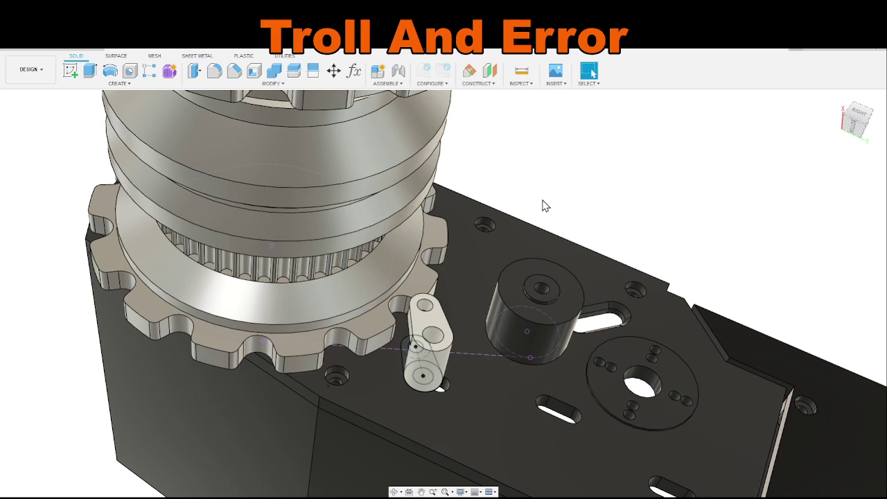
{"action": "scroll", "coordinate": [405, 316], "scroll_direction": "up", "scroll_amount": 2}
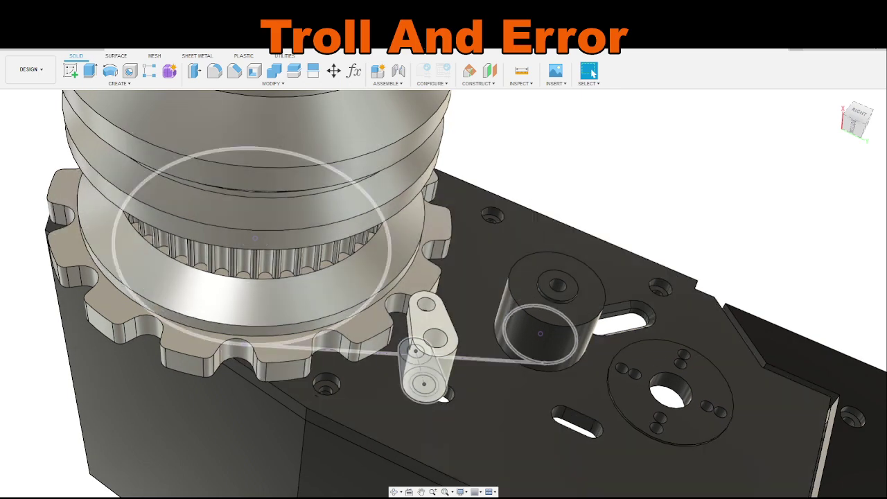
Step: Edit the arm's sketch and draw a 7 mm circle concentric with the 4.2 mm hole
{"action": "double_click", "coordinate": [459, 398]}
{"action": "scroll", "coordinate": [459, 398], "scroll_direction": "up", "scroll_amount": 10}
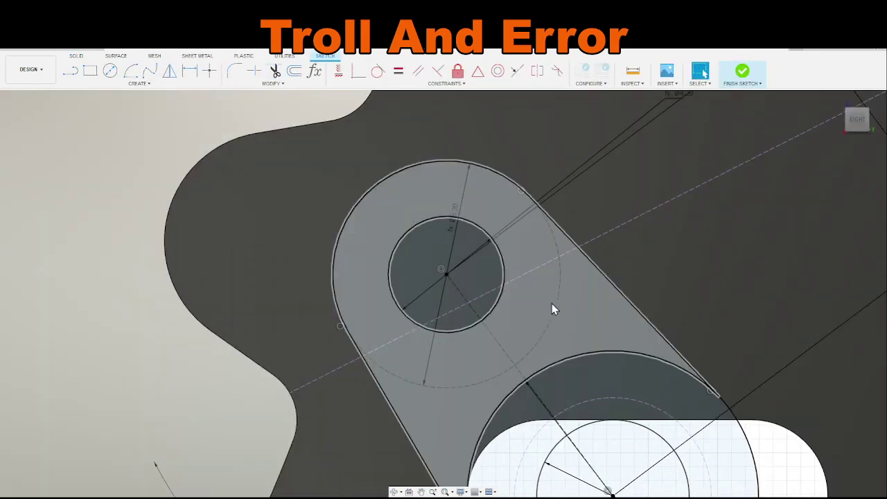
{"action": "key", "text": "c"}
{"action": "left_click", "coordinate": [447, 275]}
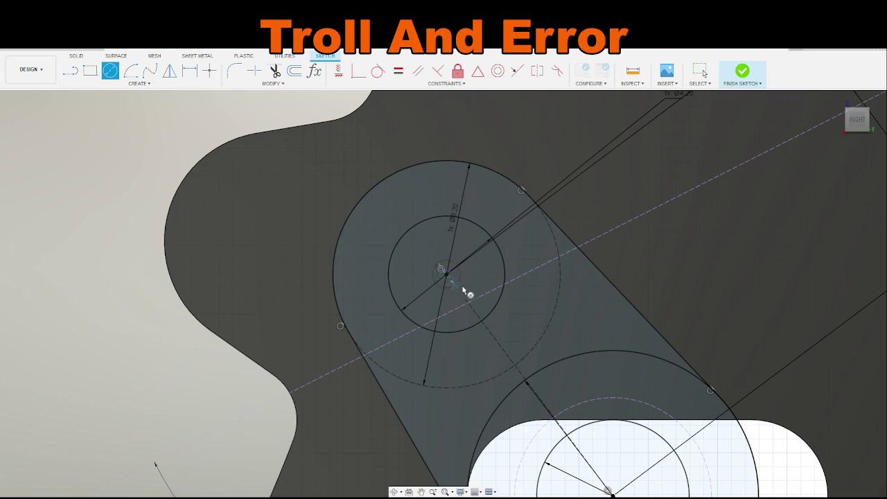
{"action": "left_click", "coordinate": [518, 317]}
{"action": "key", "text": "Escape"}
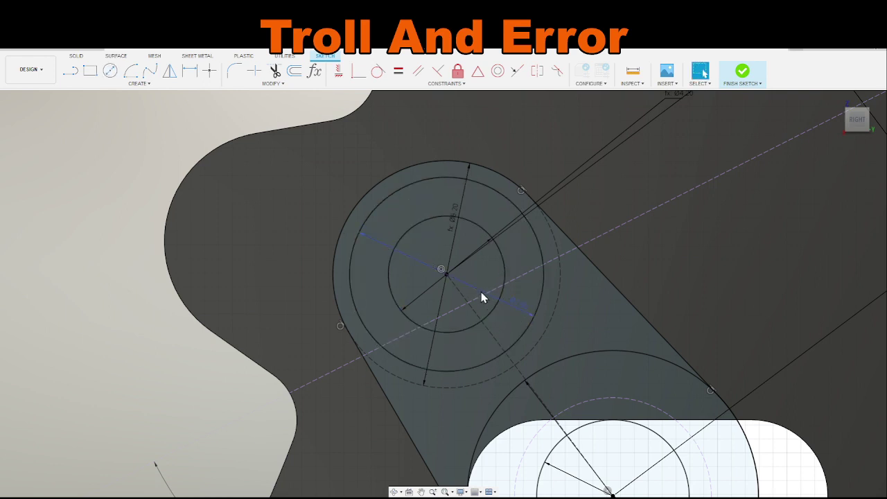
{"action": "left_click", "coordinate": [502, 298]}
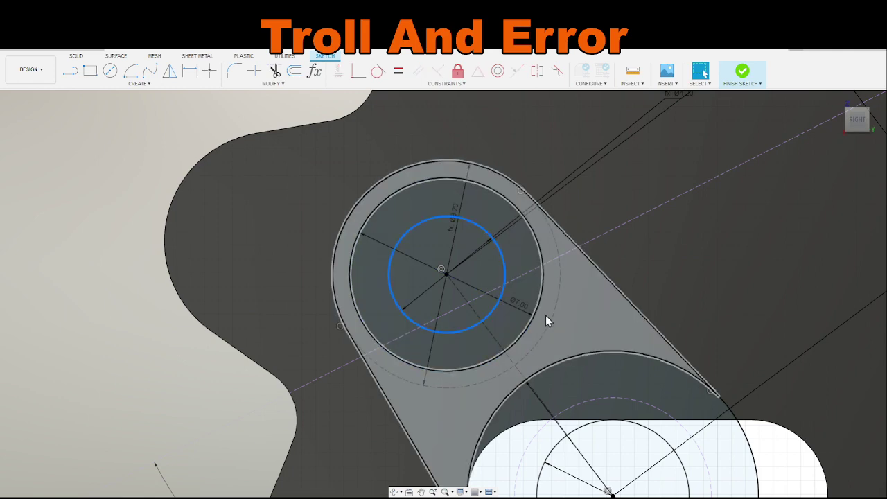
Step: Reduce the new concentric circle around the arm's smaller hole to 6 mm in diameter
{"action": "scroll", "coordinate": [546, 288], "scroll_direction": "down", "scroll_amount": 5}
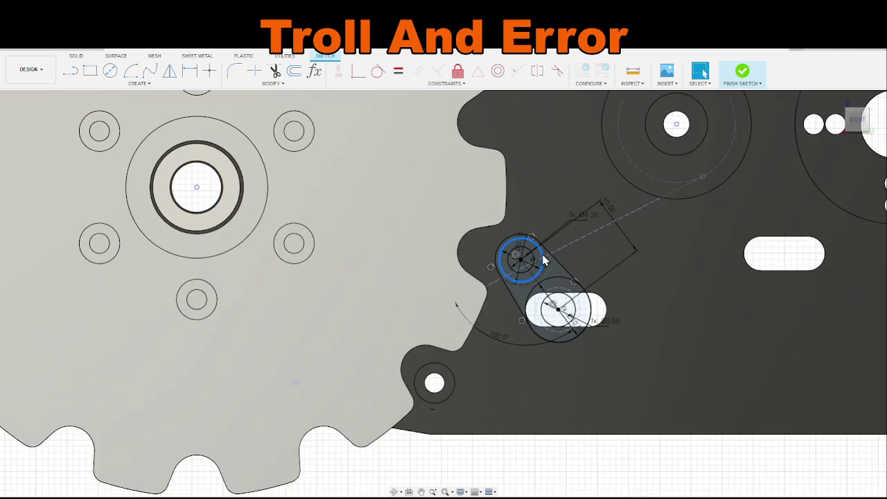
{"action": "scroll", "coordinate": [555, 362], "scroll_direction": "up", "scroll_amount": 3}
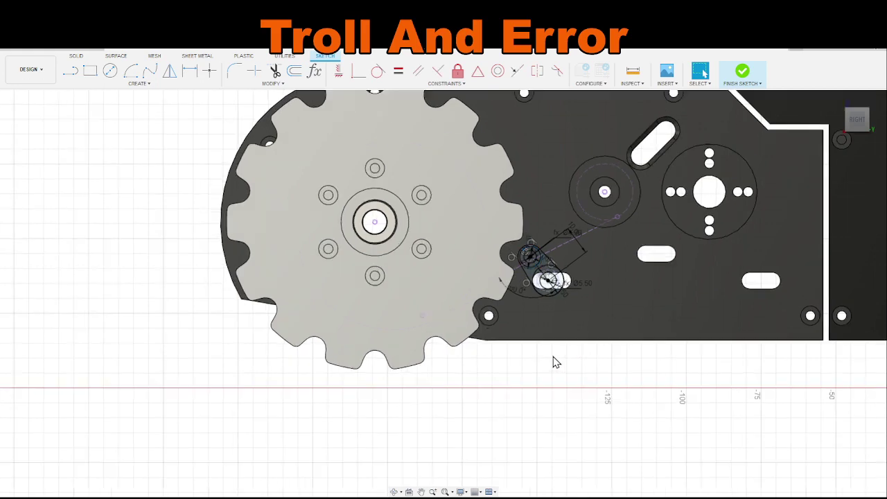
{"action": "middle_click_drag", "start_coordinate": [537, 345], "coordinate": [537, 493]}
{"action": "scroll", "coordinate": [495, 235], "scroll_direction": "up", "scroll_amount": 3}
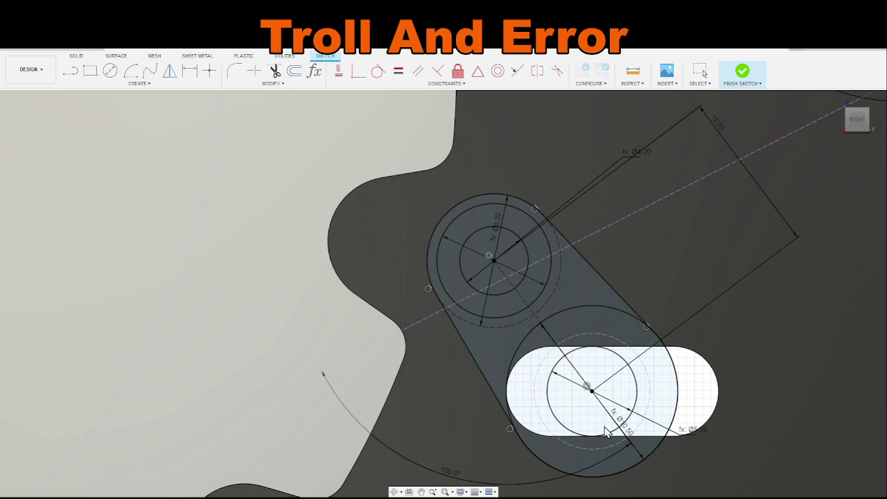
{"action": "key", "text": "Escape"}
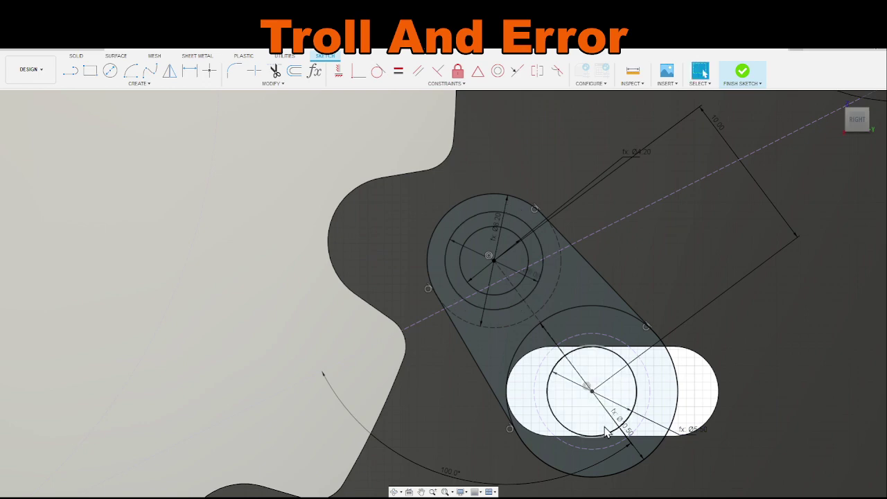
Step: Examine the arm's sketched circles in relation to the sprocket teeth, the post's collar and the slot
{"action": "scroll", "coordinate": [565, 378], "scroll_direction": "down", "scroll_amount": 5}
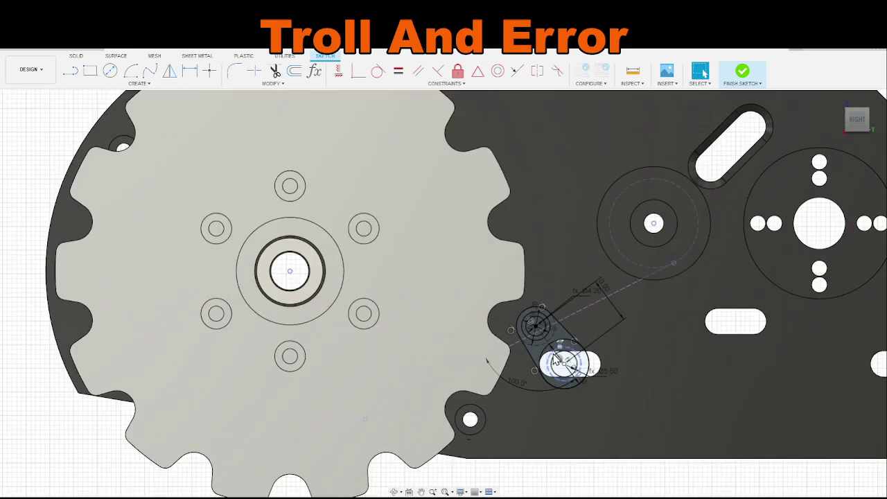
{"action": "scroll", "coordinate": [558, 360], "scroll_direction": "down", "scroll_amount": 2}
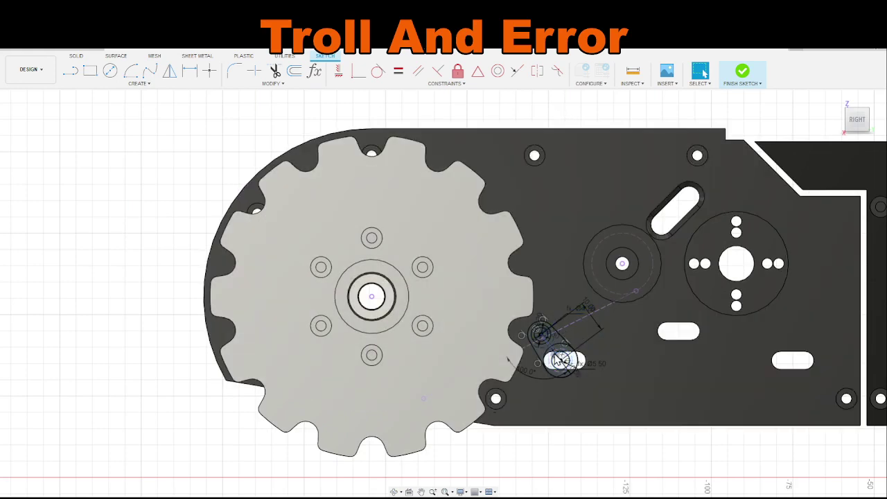
{"action": "scroll", "coordinate": [639, 300], "scroll_direction": "up", "scroll_amount": 3}
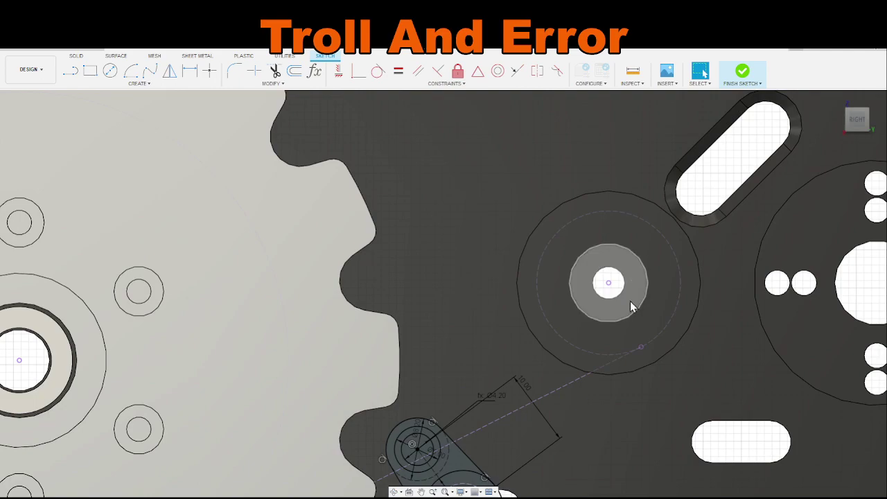
{"action": "scroll", "coordinate": [623, 293], "scroll_direction": "down", "scroll_amount": 5}
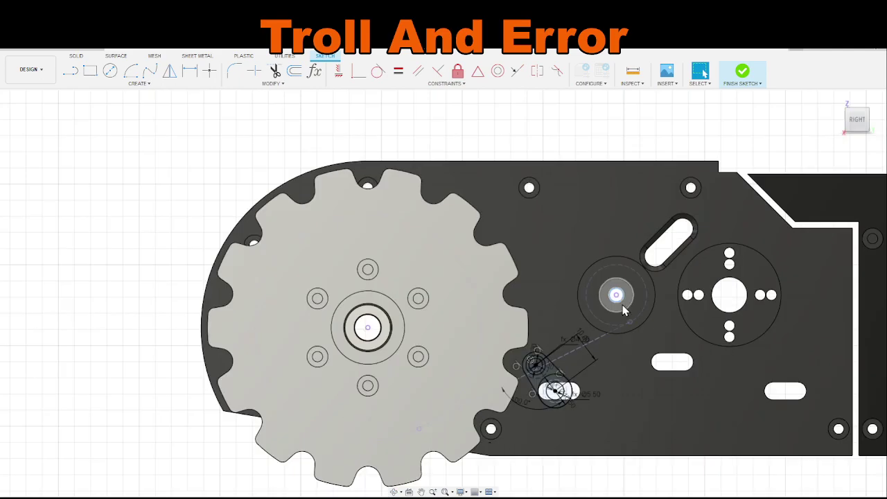
{"action": "scroll", "coordinate": [624, 309], "scroll_direction": "up", "scroll_amount": 10}
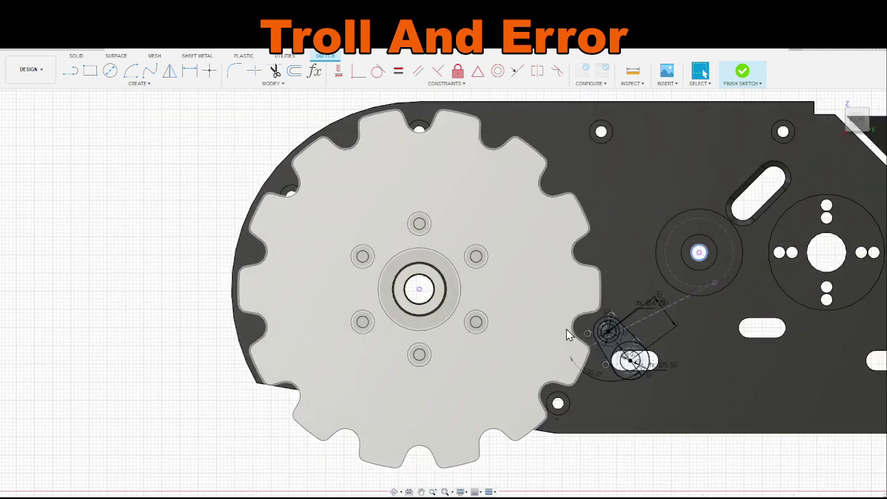
{"action": "left_click", "coordinate": [596, 340]}
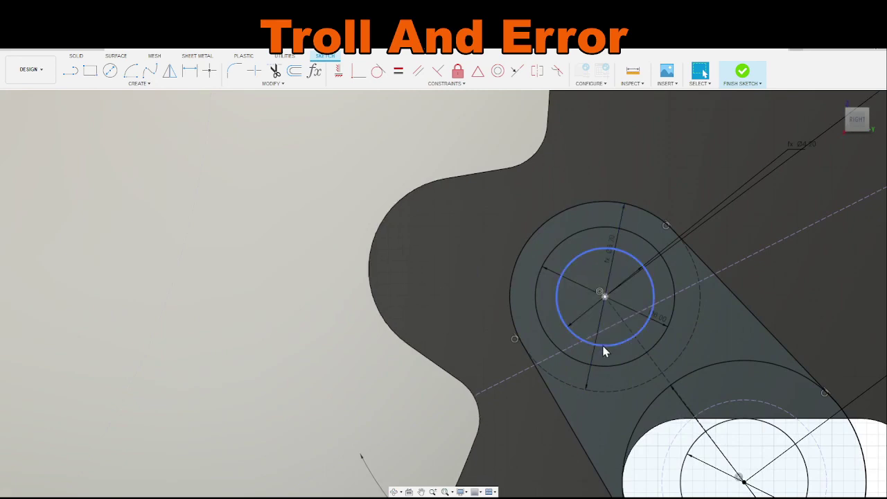
{"action": "scroll", "coordinate": [601, 350], "scroll_direction": "down", "scroll_amount": 3}
{"action": "middle_click_drag", "start_coordinate": [639, 375], "coordinate": [524, 369]}
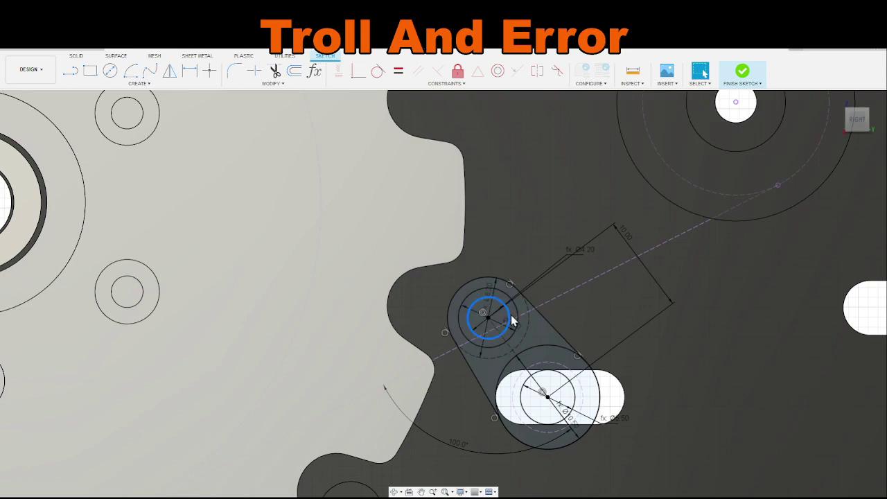
{"action": "scroll", "coordinate": [527, 348], "scroll_direction": "down", "scroll_amount": 3}
{"action": "middle_click_drag", "start_coordinate": [527, 348], "coordinate": [519, 303], "text": "shift"}
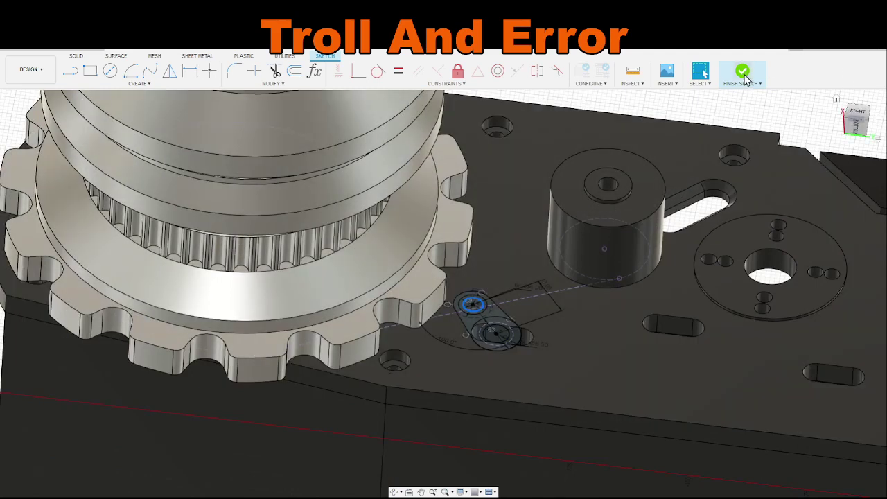
Step: Finish the sketch and extrude the ring around the smaller hole from the arm's top face up to the post's collar face
{"action": "left_click", "coordinate": [742, 72]}
{"action": "scroll", "coordinate": [468, 307], "scroll_direction": "up", "scroll_amount": 5}
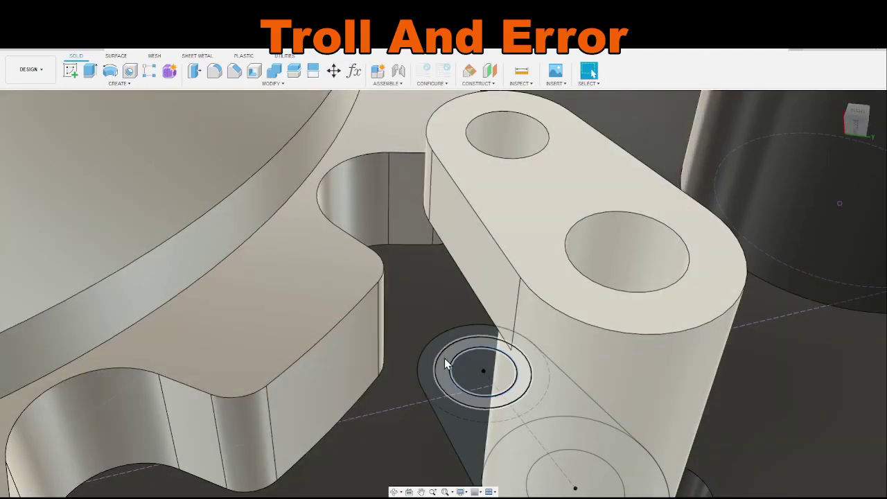
{"action": "scroll", "coordinate": [444, 358], "scroll_direction": "down", "scroll_amount": 5}
{"action": "middle_click_drag", "start_coordinate": [444, 358], "coordinate": [482, 259]}
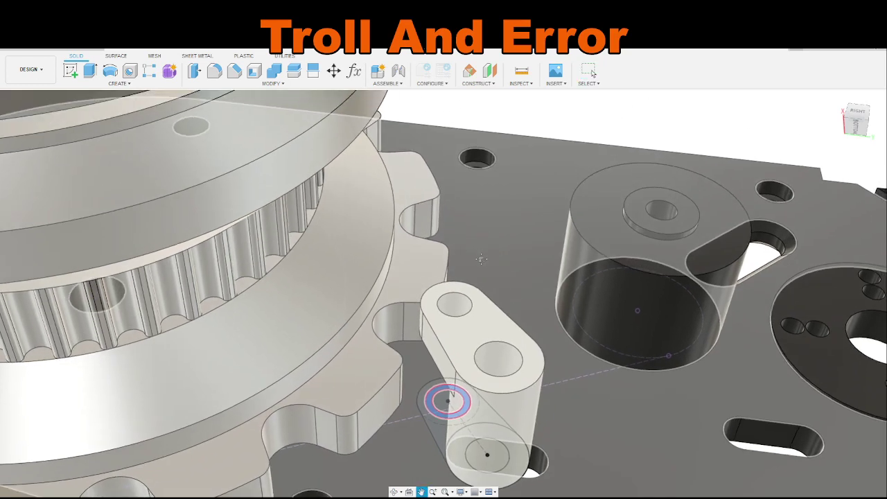
{"action": "key", "text": "e"}
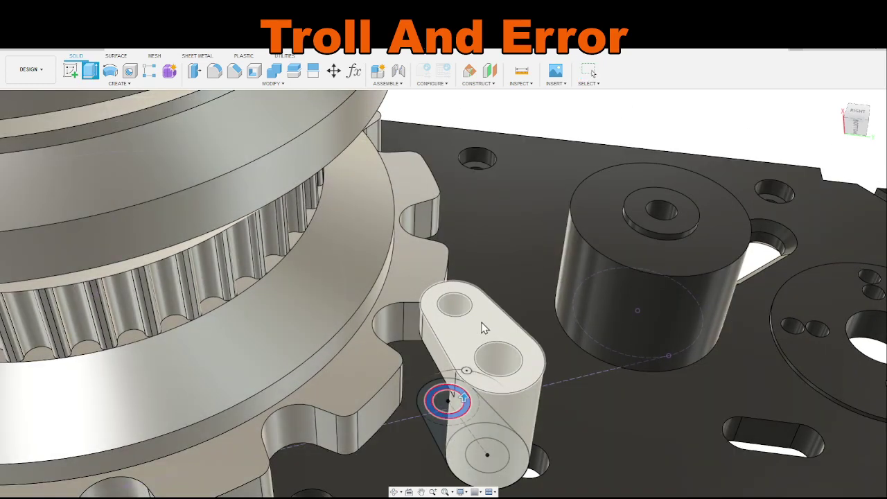
{"action": "left_click", "coordinate": [483, 318]}
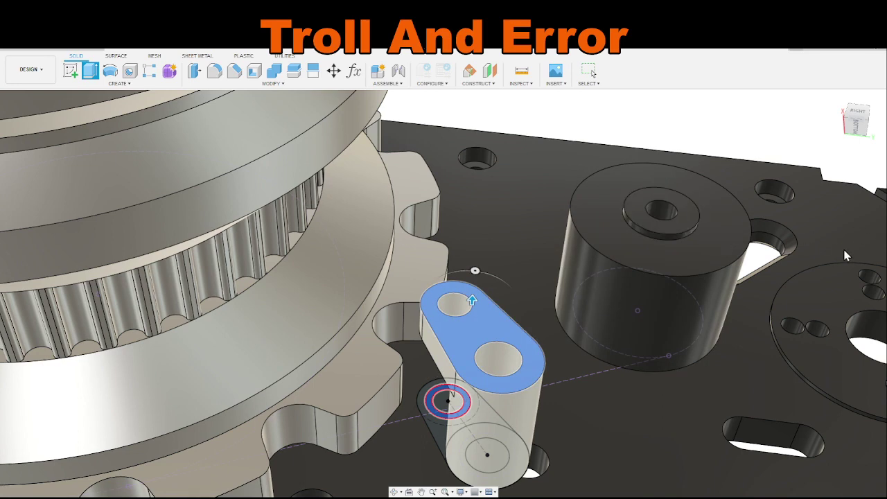
{"action": "left_click", "coordinate": [669, 231]}
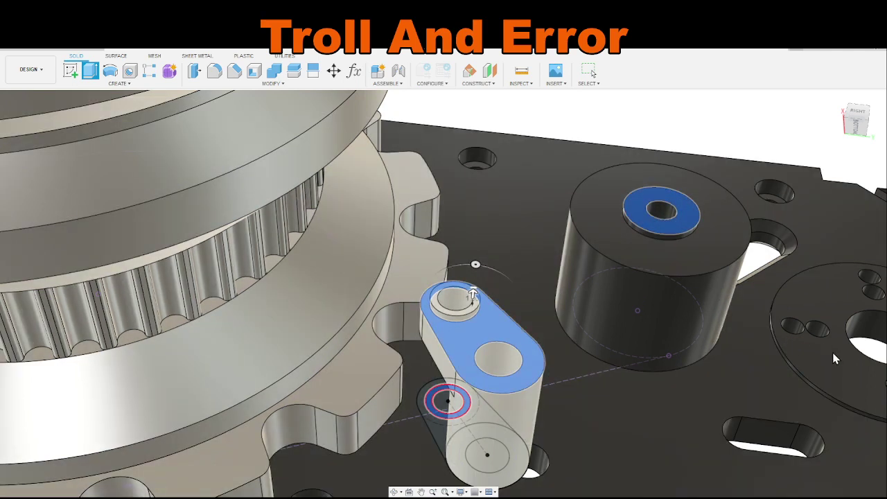
{"action": "key", "text": "Return"}
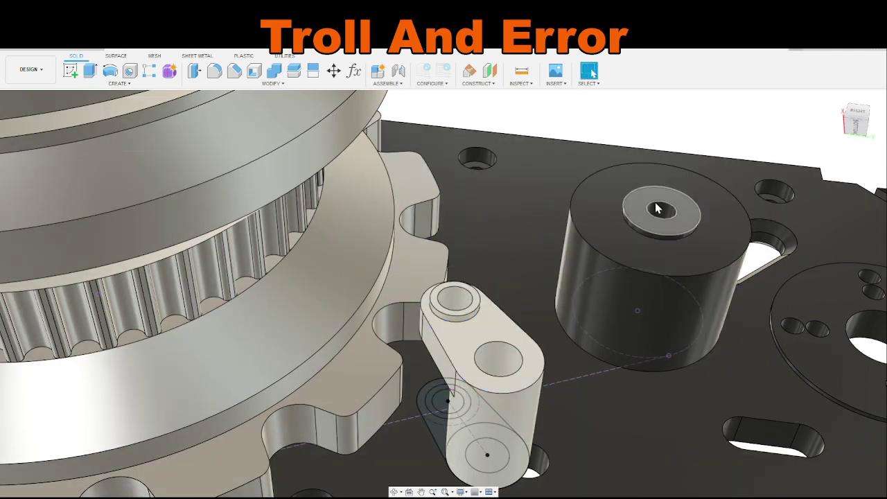
Step: Examine the raised collar on the arm's small end and its height relative to the post and sprocket
{"action": "scroll", "coordinate": [569, 271], "scroll_direction": "down", "scroll_amount": 5}
{"action": "middle_click_drag", "start_coordinate": [568, 271], "coordinate": [602, 310], "text": "shift"}
{"action": "scroll", "coordinate": [533, 283], "scroll_direction": "up", "scroll_amount": 5}
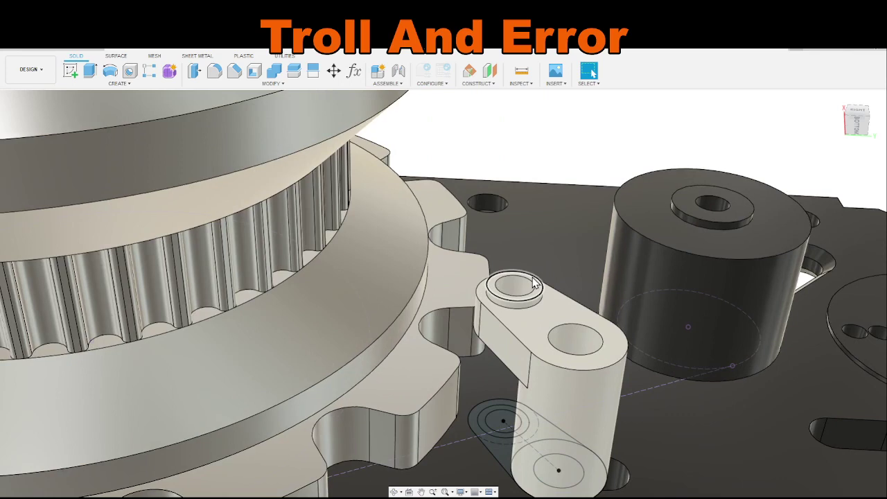
{"action": "left_click", "coordinate": [622, 347]}
{"action": "scroll", "coordinate": [621, 347], "scroll_direction": "down", "scroll_amount": 5}
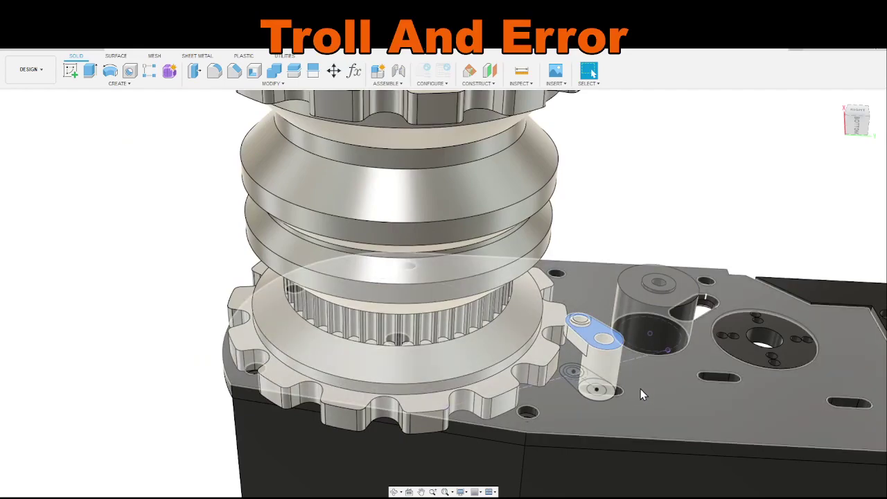
{"action": "scroll", "coordinate": [640, 389], "scroll_direction": "up", "scroll_amount": 4}
{"action": "scroll", "coordinate": [637, 382], "scroll_direction": "up", "scroll_amount": 2}
Step: Examine the plate's back side, checking the slot behind the arm, the post's hexagonal pocket and the surrounding rods
{"action": "middle_click_drag", "start_coordinate": [612, 358], "coordinate": [721, 357], "text": "shift"}
{"action": "left_click", "coordinate": [708, 387]}
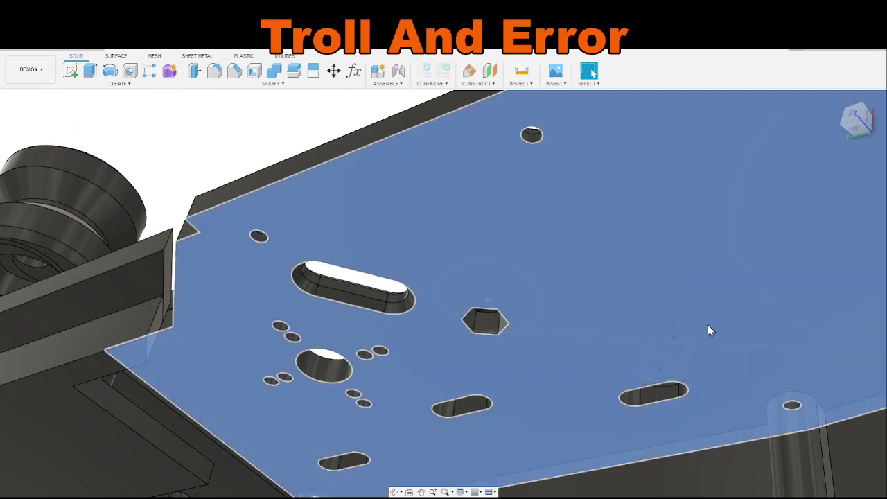
{"action": "scroll", "coordinate": [710, 306], "scroll_direction": "down", "scroll_amount": 6}
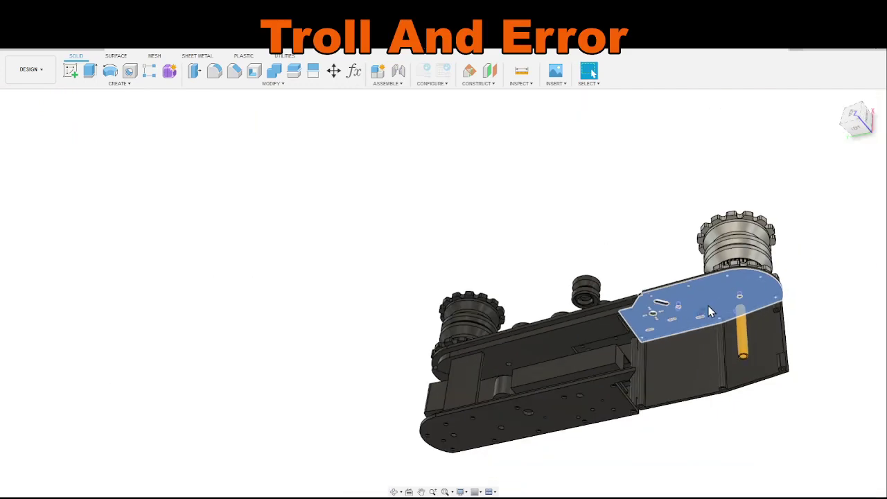
{"action": "middle_click_drag", "start_coordinate": [848, 311], "coordinate": [737, 317], "text": "shift"}
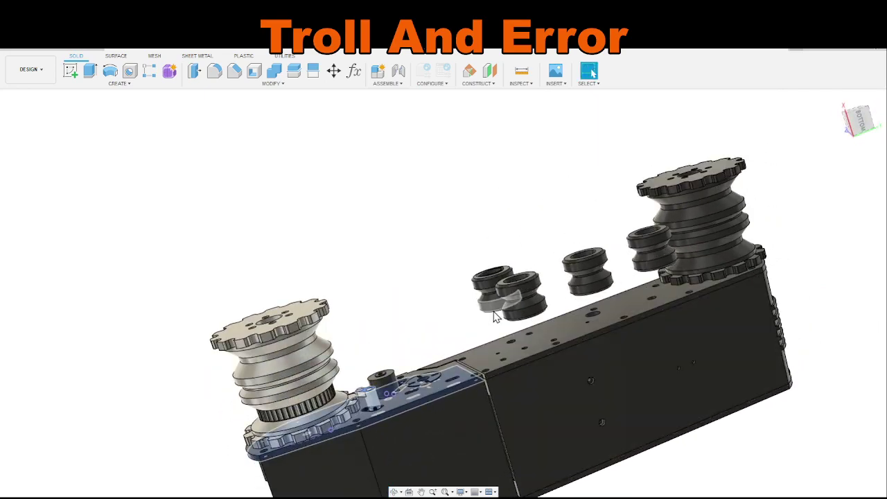
{"action": "middle_click_drag", "start_coordinate": [446, 339], "coordinate": [620, 258]}
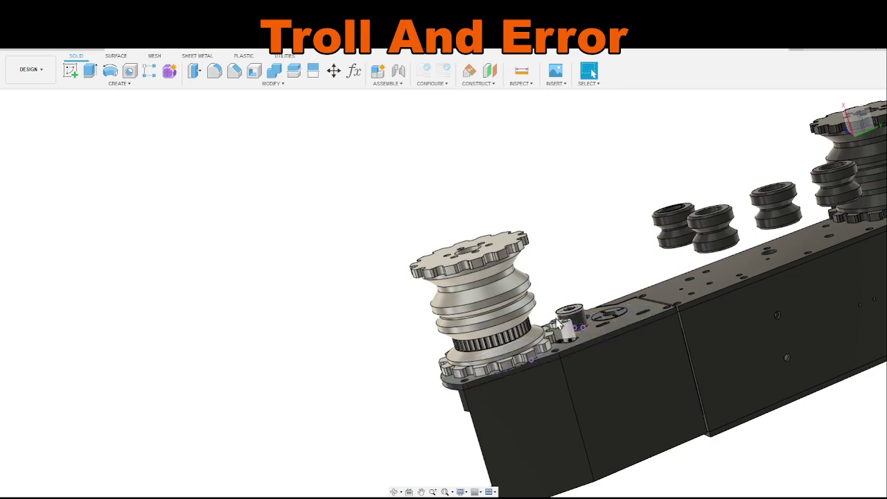
{"action": "scroll", "coordinate": [582, 345], "scroll_direction": "up", "scroll_amount": 5}
{"action": "middle_click_drag", "start_coordinate": [583, 345], "coordinate": [709, 300], "text": "shift"}
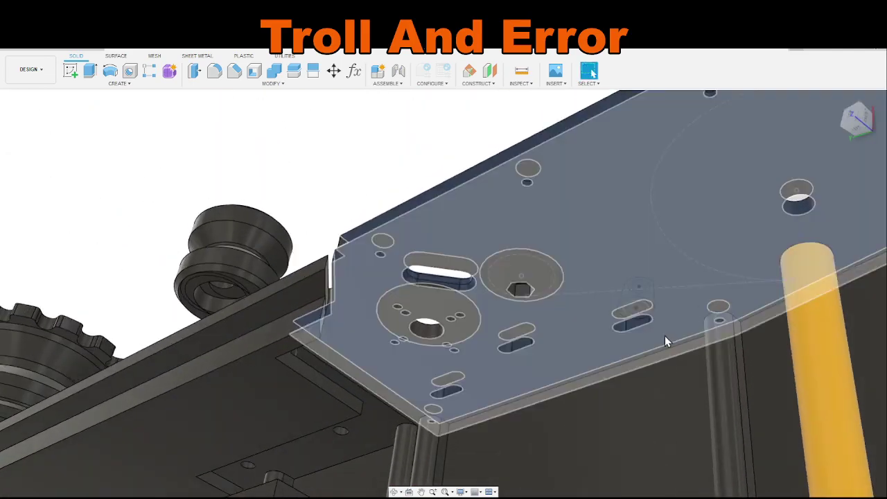
{"action": "scroll", "coordinate": [663, 344], "scroll_direction": "down", "scroll_amount": 5}
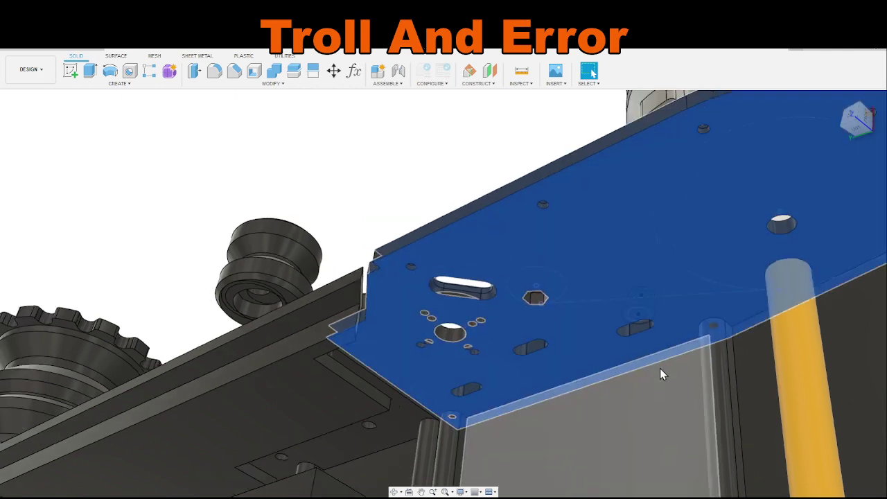
{"action": "scroll", "coordinate": [662, 375], "scroll_direction": "up", "scroll_amount": 5}
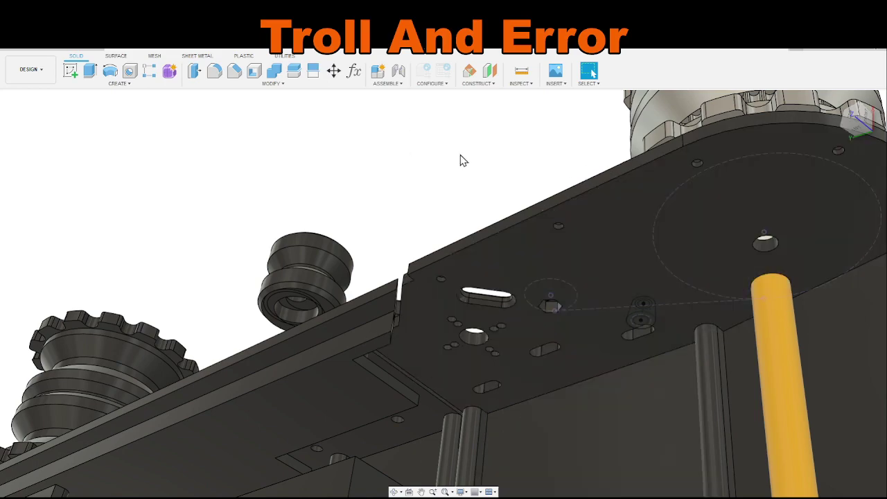
Step: Examine the small idler arm beside the large sprocket and how it sits over the slot in the side plate
{"action": "middle_click_drag", "start_coordinate": [552, 150], "coordinate": [492, 346], "text": "shift"}
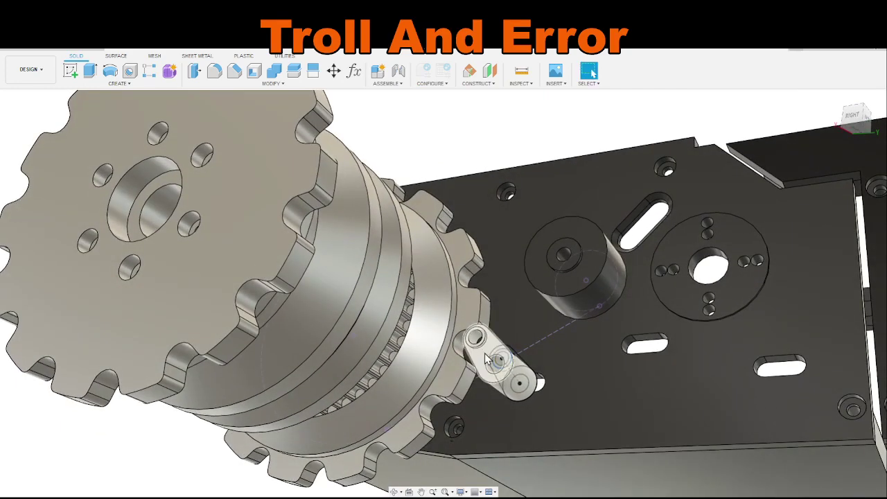
{"action": "left_click", "coordinate": [489, 361]}
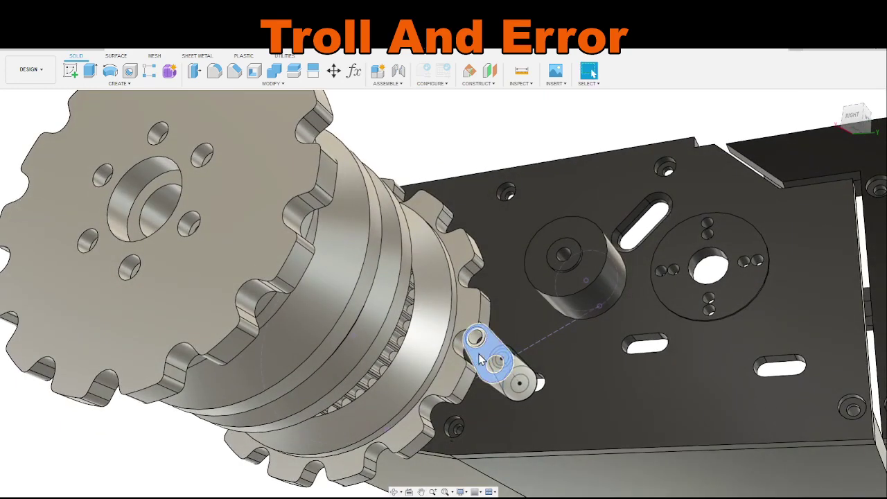
{"action": "scroll", "coordinate": [494, 193], "scroll_direction": "down", "scroll_amount": 4}
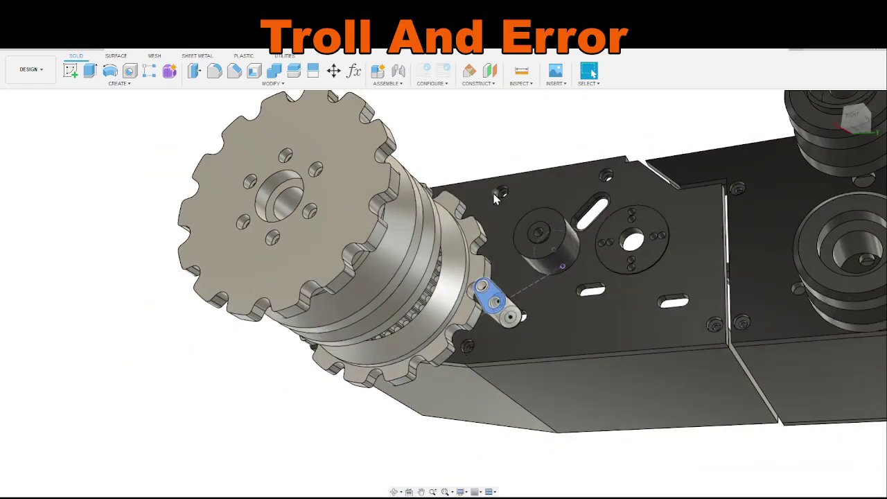
{"action": "scroll", "coordinate": [494, 194], "scroll_direction": "up", "scroll_amount": 5}
{"action": "left_click", "coordinate": [490, 154]}
{"action": "middle_click_drag", "start_coordinate": [489, 154], "coordinate": [571, 181], "text": "shift"}
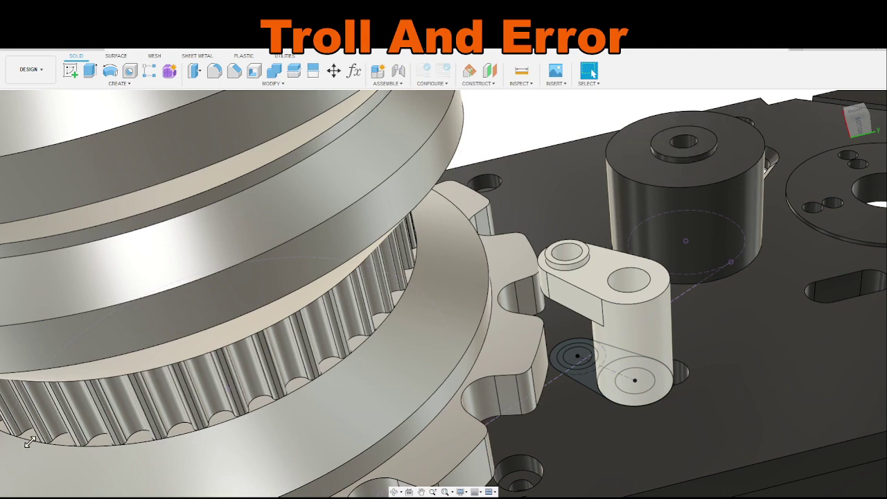
{"action": "scroll", "coordinate": [445, 246], "scroll_direction": "down", "scroll_amount": 3}
{"action": "middle_click_drag", "start_coordinate": [445, 245], "coordinate": [529, 240], "text": "shift"}
{"action": "scroll", "coordinate": [487, 229], "scroll_direction": "up", "scroll_amount": 5}
{"action": "scroll", "coordinate": [487, 229], "scroll_direction": "down", "scroll_amount": 5}
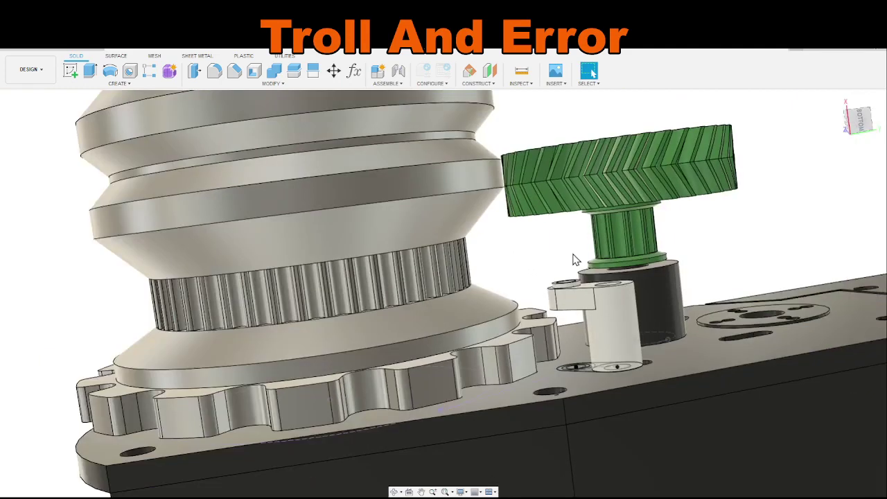
Step: Compare the heights of the idler arm, the motor cylinder and both toothed pulleys in a straight side view
{"action": "middle_click_drag", "start_coordinate": [575, 257], "coordinate": [435, 198], "text": "shift"}
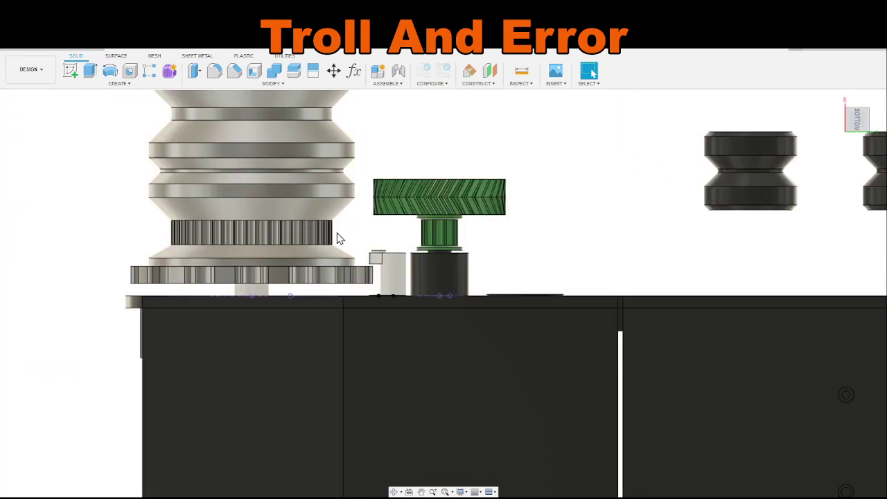
{"action": "scroll", "coordinate": [369, 240], "scroll_direction": "up", "scroll_amount": 4}
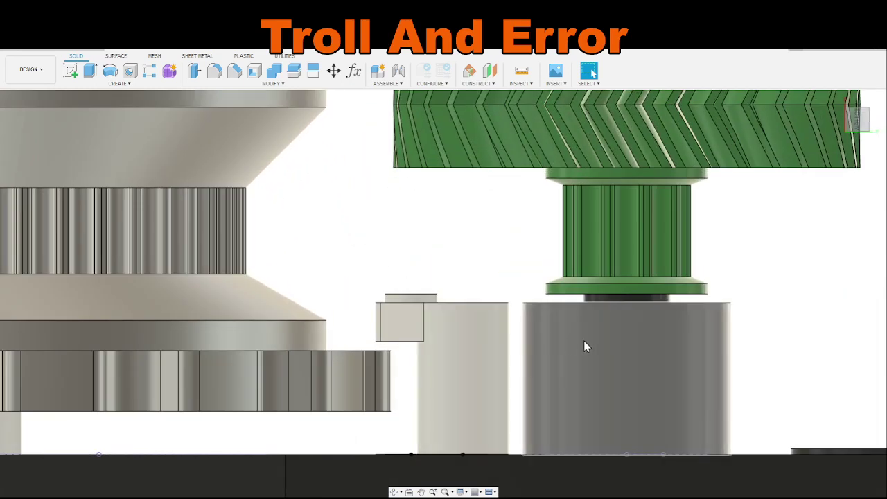
{"action": "left_click", "coordinate": [584, 341]}
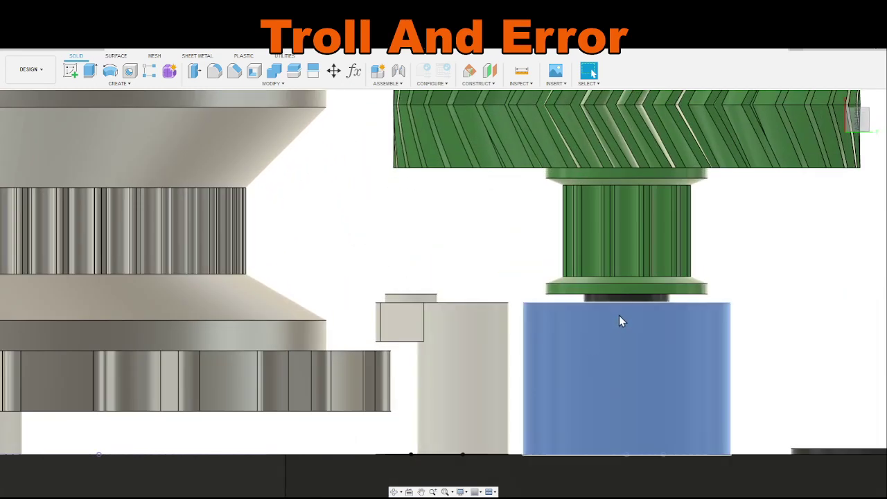
{"action": "left_click", "coordinate": [472, 336]}
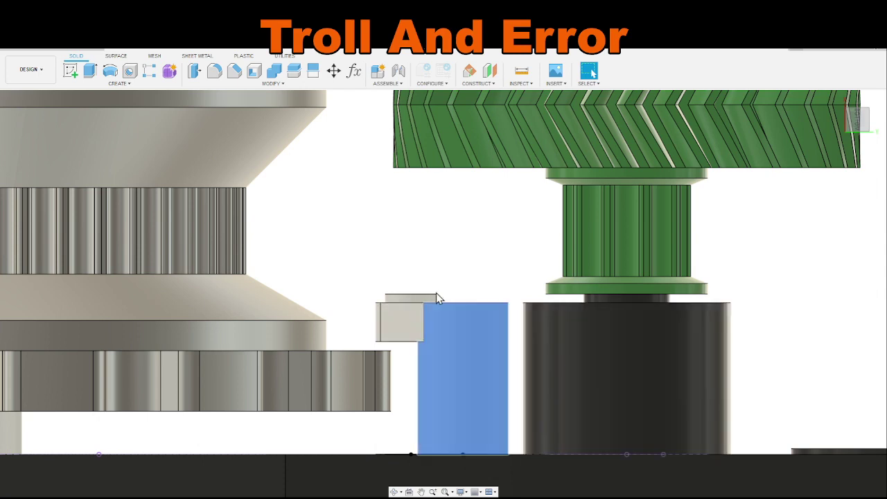
{"action": "left_click", "coordinate": [443, 268]}
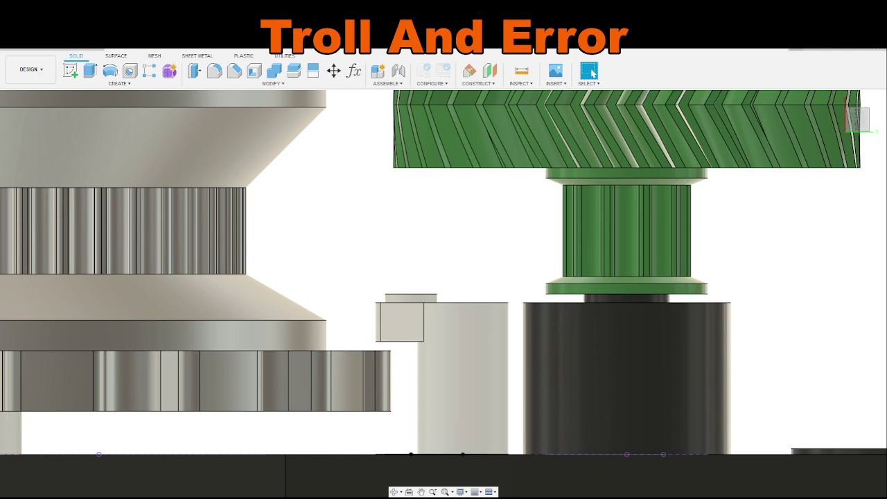
{"action": "middle_click_drag", "start_coordinate": [483, 253], "coordinate": [555, 286]}
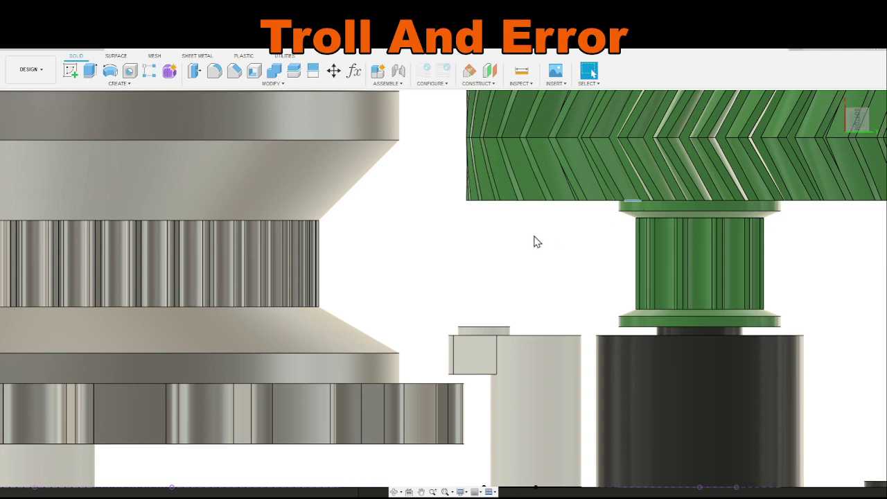
{"action": "middle_click_drag", "start_coordinate": [533, 242], "coordinate": [610, 277]}
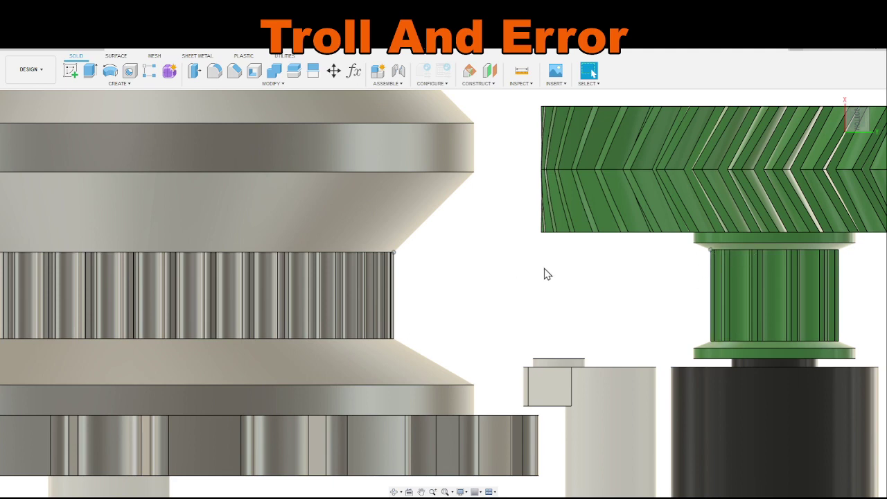
{"action": "middle_click_drag", "start_coordinate": [547, 289], "coordinate": [473, 294]}
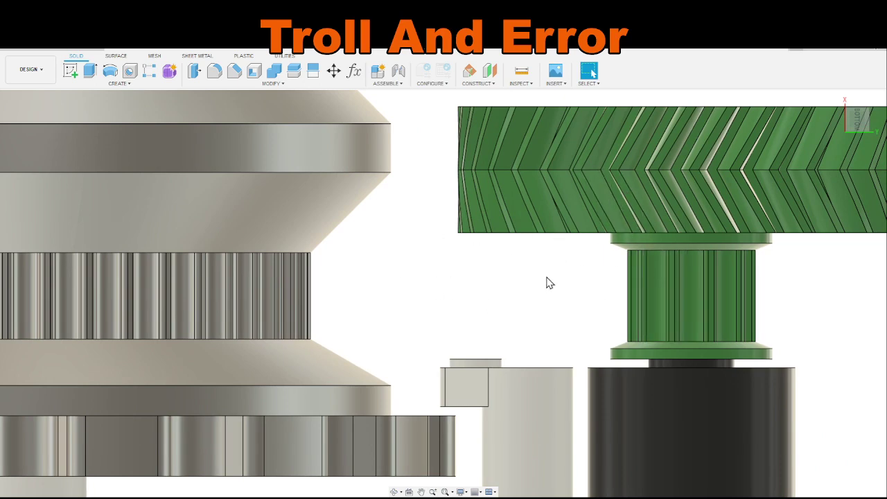
{"action": "middle_click_drag", "start_coordinate": [524, 289], "coordinate": [541, 337]}
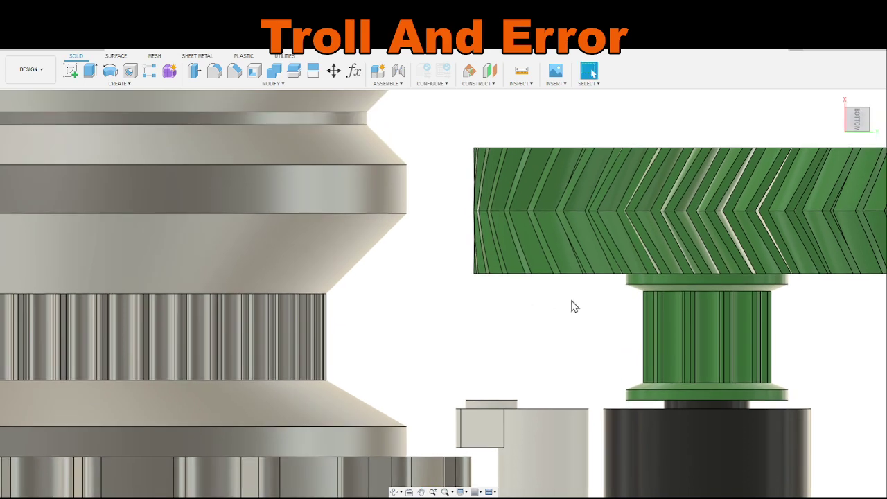
Step: Examine the flanged pulley under the green gear and its alignment with the sprocket's toothed ring and the idler arm
{"action": "left_click", "coordinate": [656, 279]}
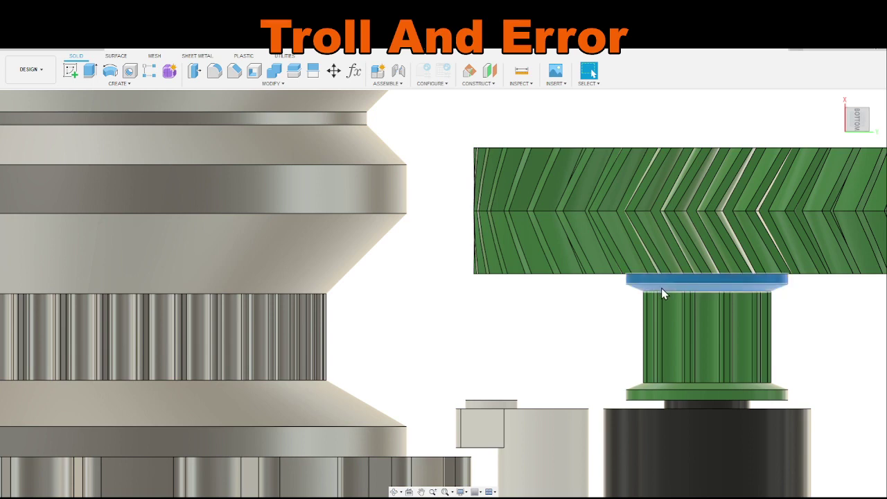
{"action": "scroll", "coordinate": [535, 294], "scroll_direction": "down", "scroll_amount": 5}
{"action": "middle_click_drag", "start_coordinate": [547, 317], "coordinate": [614, 246], "text": "shift"}
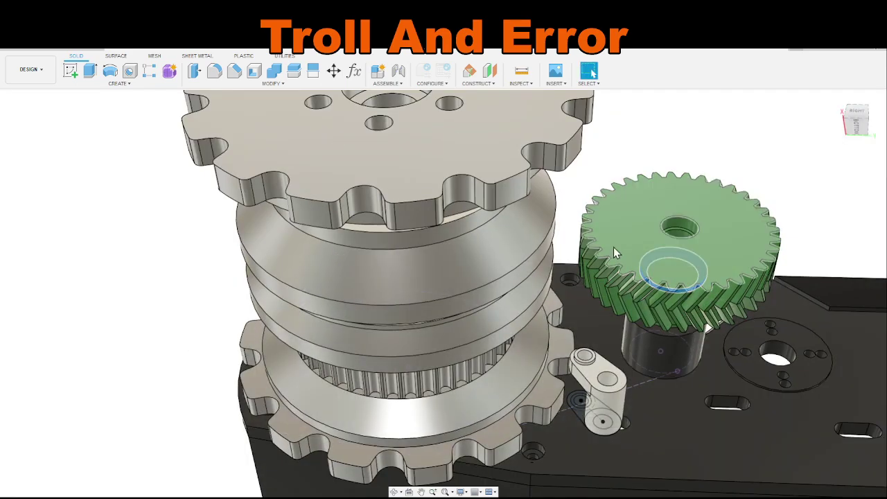
{"action": "left_click", "coordinate": [628, 240]}
{"action": "left_click", "coordinate": [651, 167]}
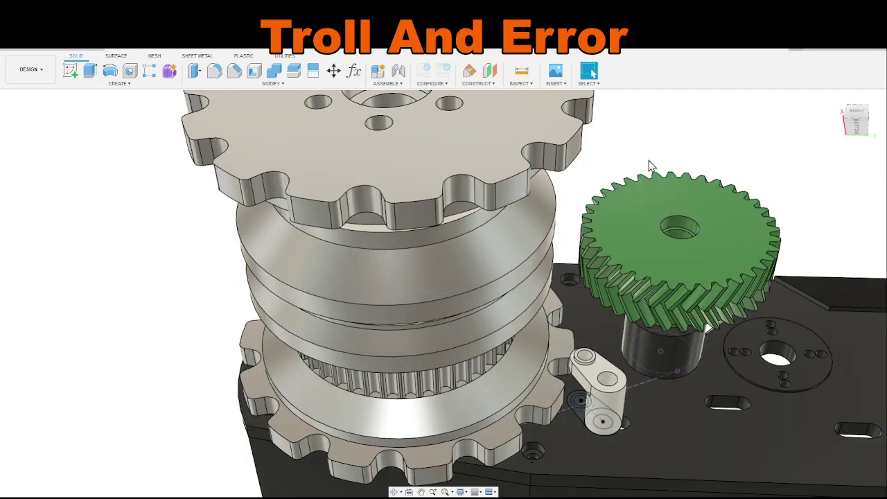
{"action": "scroll", "coordinate": [622, 290], "scroll_direction": "up", "scroll_amount": 5}
{"action": "middle_click_drag", "start_coordinate": [623, 290], "coordinate": [624, 367], "text": "shift"}
{"action": "scroll", "coordinate": [624, 353], "scroll_direction": "down", "scroll_amount": 5}
{"action": "scroll", "coordinate": [622, 356], "scroll_direction": "up", "scroll_amount": 3}
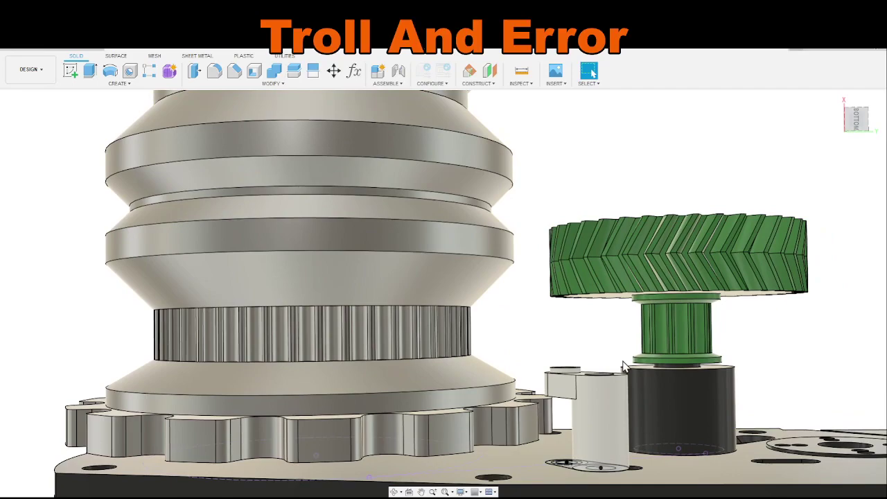
{"action": "scroll", "coordinate": [582, 350], "scroll_direction": "up", "scroll_amount": 3}
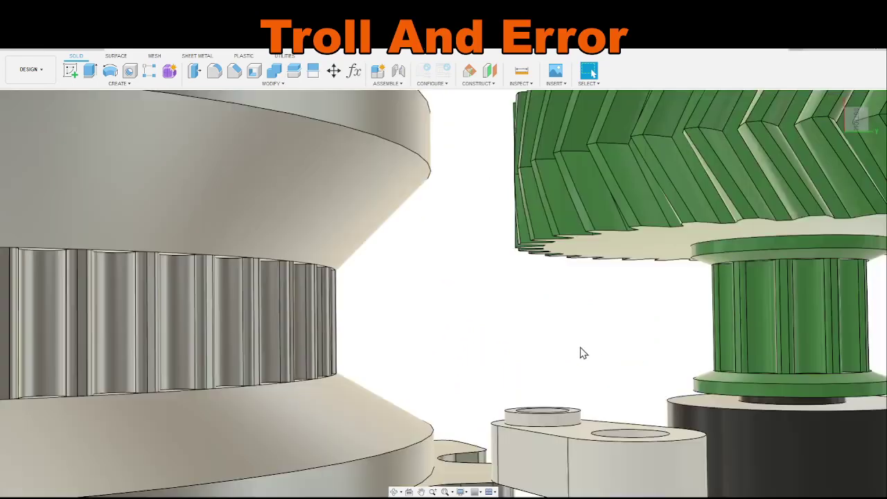
{"action": "scroll", "coordinate": [582, 353], "scroll_direction": "down", "scroll_amount": 1}
{"action": "mouse_move", "coordinate": [583, 354]}
{"action": "middle_mouse_down", "text": "shift"}
{"action": "mouse_move", "coordinate": [570, 381]}
{"action": "mouse_move", "coordinate": [588, 334]}
{"action": "mouse_move", "coordinate": [583, 349]}
{"action": "middle_mouse_up", "text": "shift"}
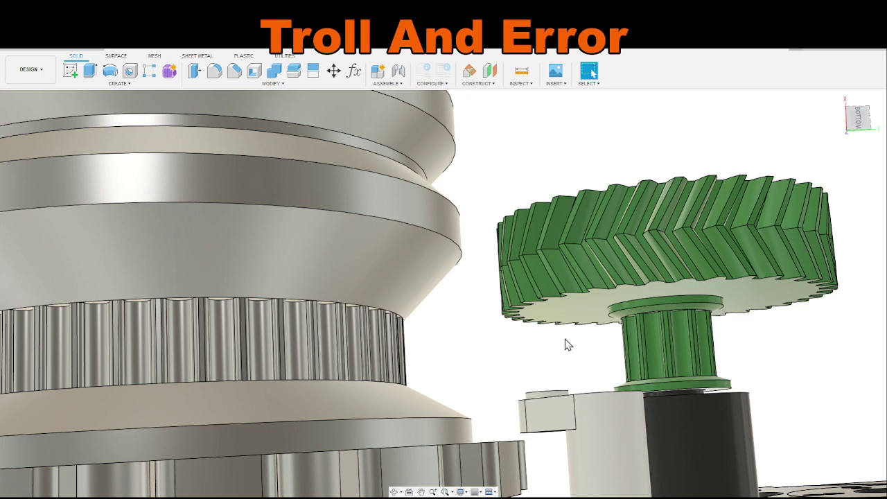
{"action": "middle_click_drag", "start_coordinate": [541, 406], "coordinate": [532, 343], "text": "shift"}
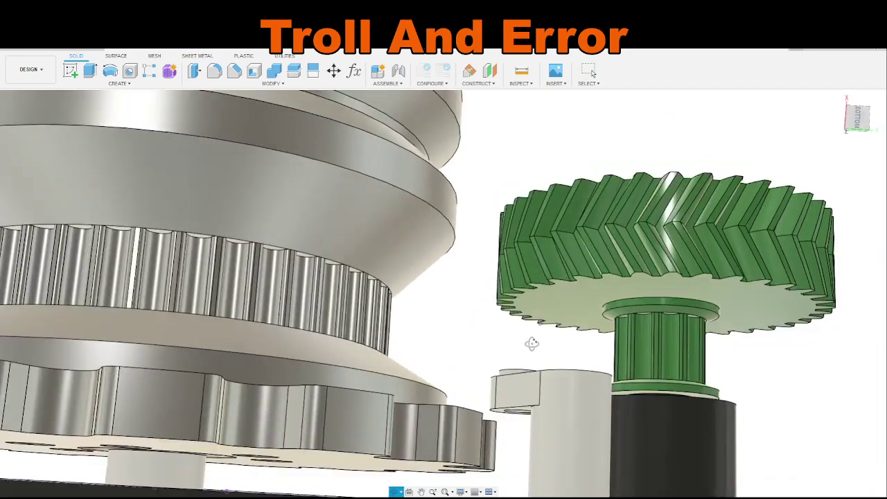
Step: Check the idler arm's clearance to the sprocket and green gear and its position on the belt line in the right view
{"action": "left_click", "coordinate": [858, 118]}
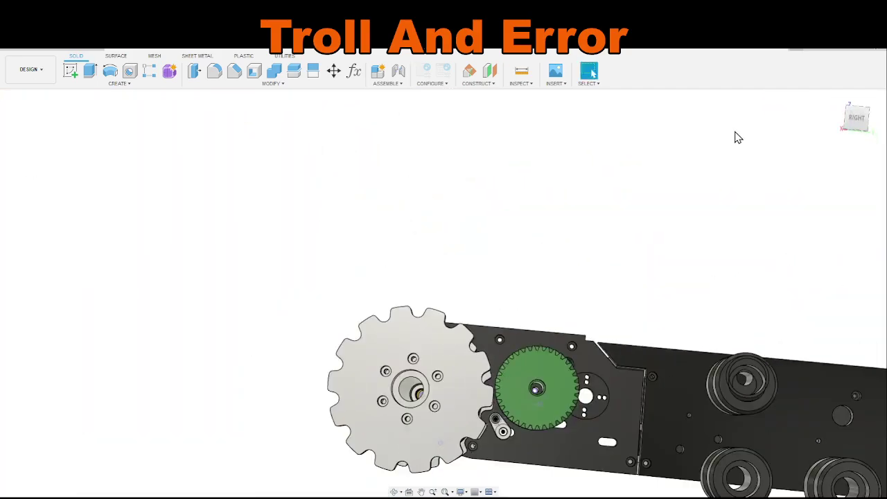
{"action": "left_click", "coordinate": [859, 120]}
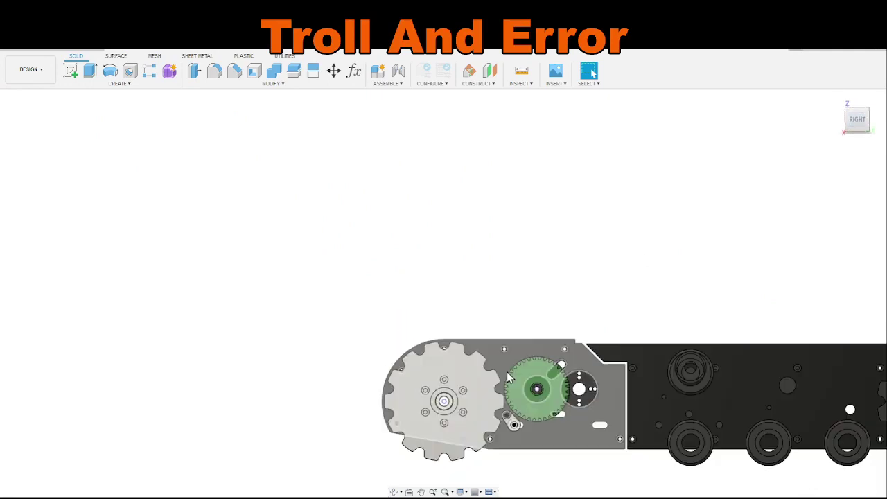
{"action": "scroll", "coordinate": [543, 437], "scroll_direction": "up", "scroll_amount": 10}
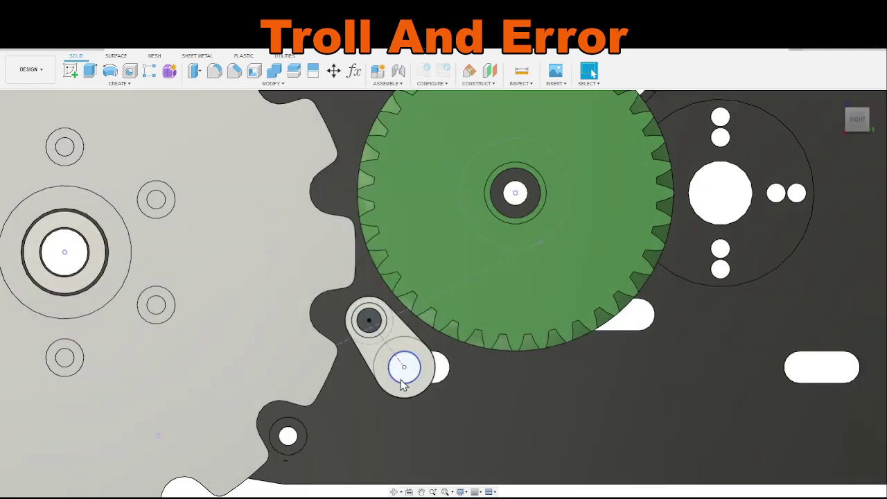
{"action": "scroll", "coordinate": [437, 367], "scroll_direction": "up", "scroll_amount": 5}
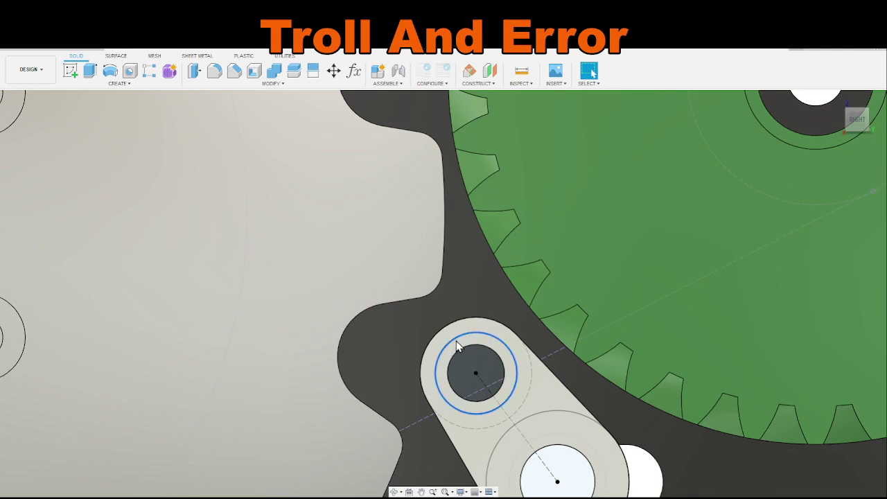
{"action": "scroll", "coordinate": [455, 350], "scroll_direction": "down", "scroll_amount": 3}
{"action": "scroll", "coordinate": [447, 343], "scroll_direction": "down", "scroll_amount": 3}
{"action": "scroll", "coordinate": [437, 340], "scroll_direction": "up", "scroll_amount": 4}
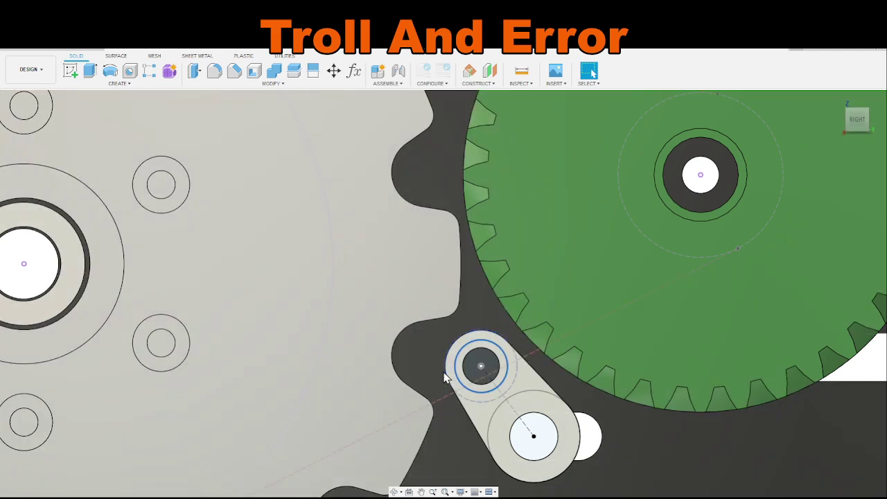
{"action": "scroll", "coordinate": [454, 324], "scroll_direction": "down", "scroll_amount": 5}
{"action": "scroll", "coordinate": [465, 348], "scroll_direction": "down", "scroll_amount": 5}
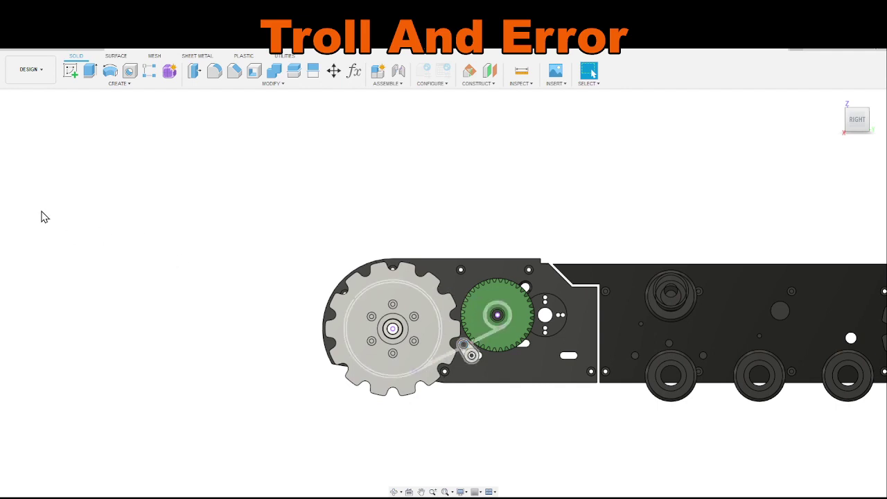
{"action": "scroll", "coordinate": [440, 358], "scroll_direction": "up", "scroll_amount": 8}
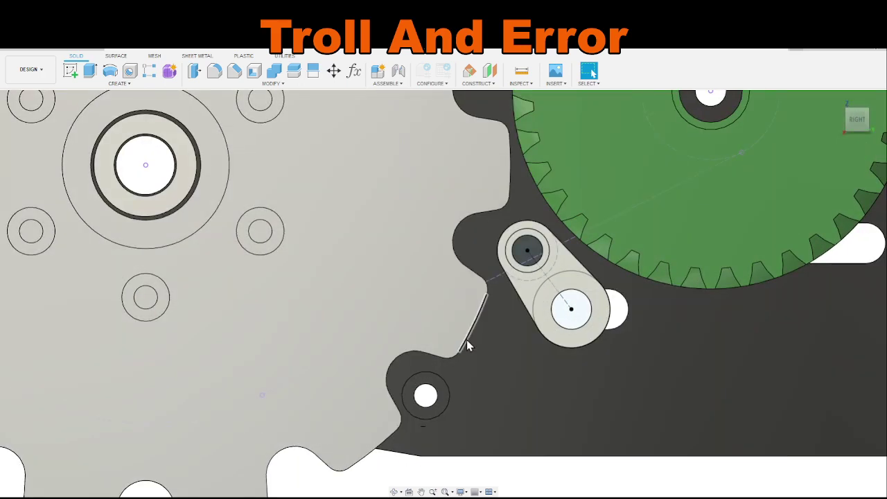
Step: Open the idler arm's sketch for editing
{"action": "left_click", "coordinate": [467, 340]}
{"action": "scroll", "coordinate": [353, 291], "scroll_direction": "down", "scroll_amount": 5}
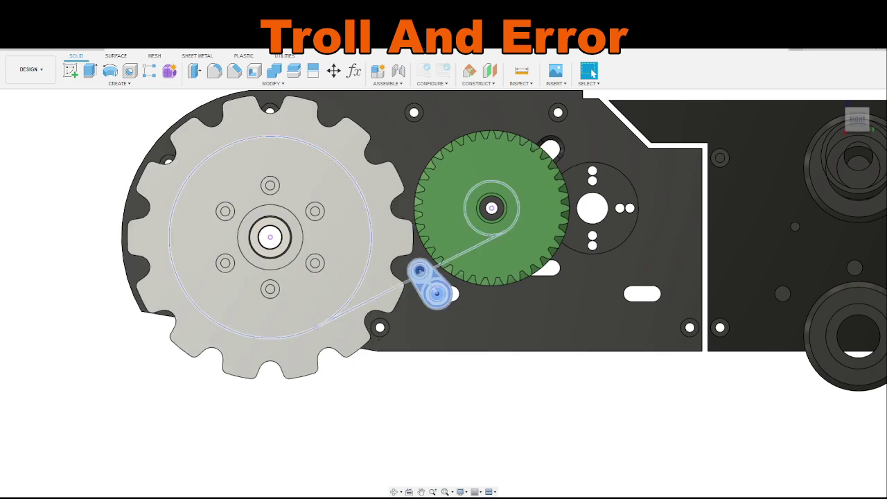
{"action": "double_click", "coordinate": [305, 324]}
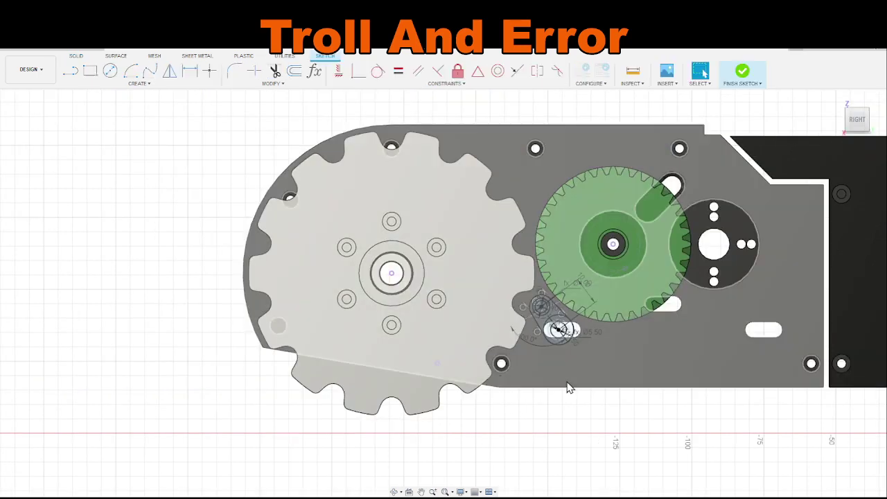
{"action": "key", "text": "c"}
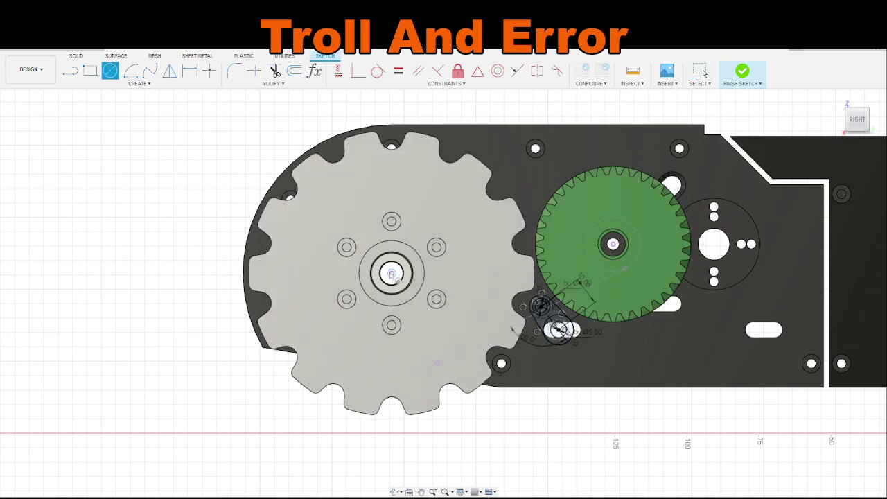
{"action": "left_click", "coordinate": [391, 274]}
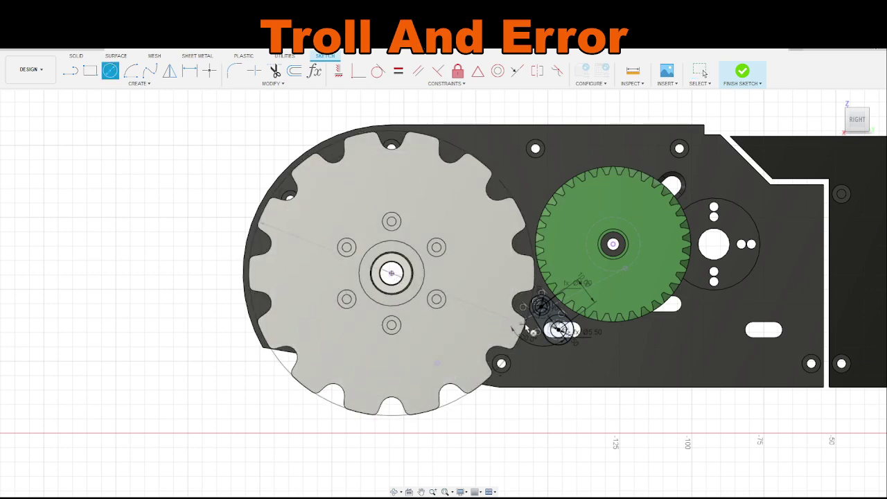
{"action": "scroll", "coordinate": [529, 329], "scroll_direction": "up", "scroll_amount": 5}
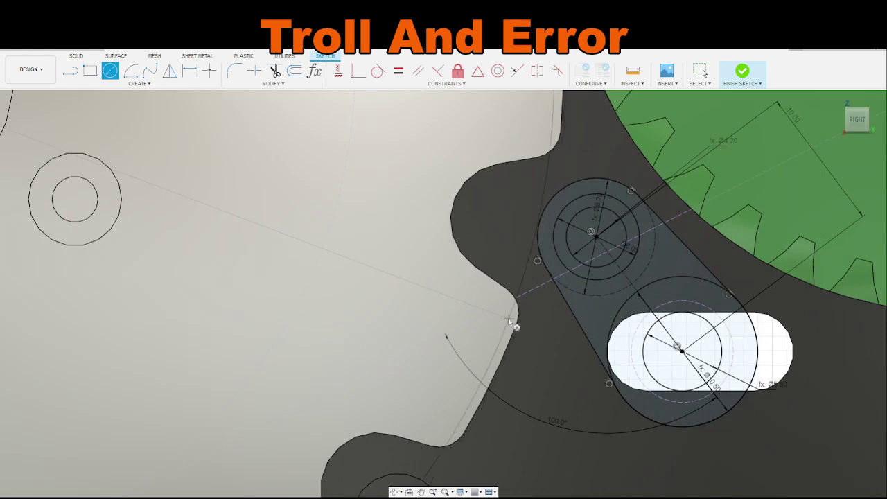
{"action": "key", "text": "Escape"}
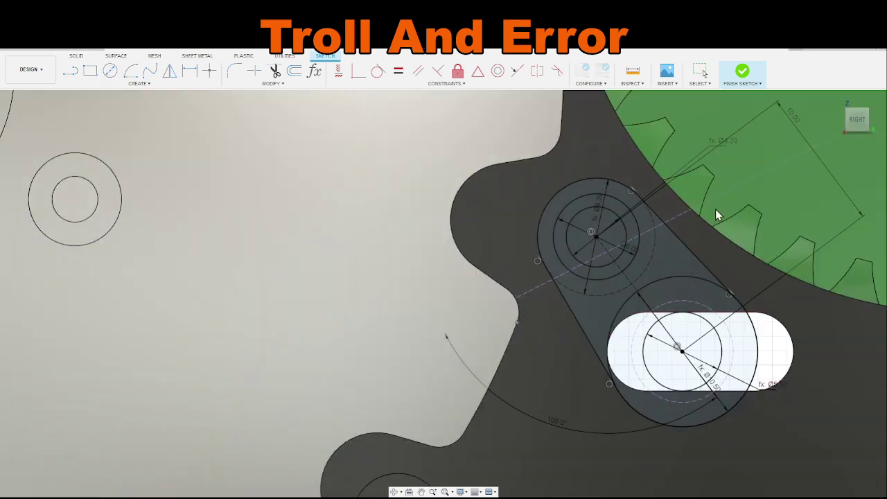
{"action": "scroll", "coordinate": [441, 345], "scroll_direction": "down", "scroll_amount": 5}
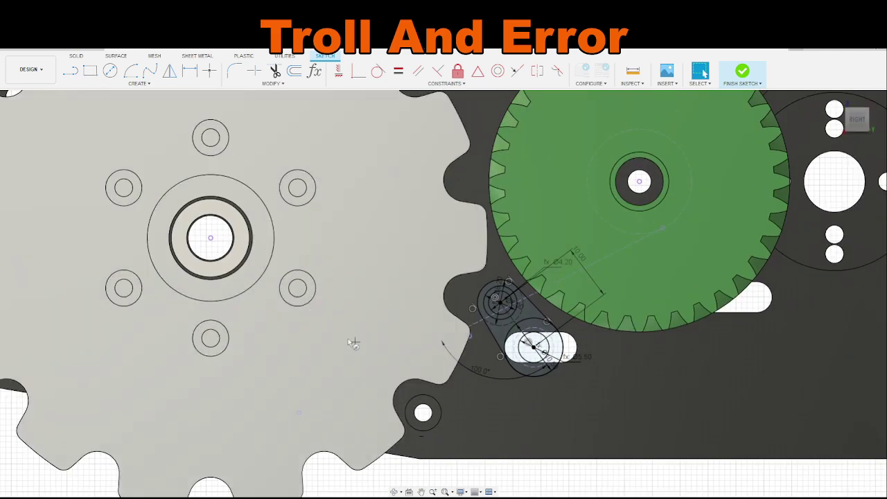
Step: Draw a circle around the sprocket's tooth tips from its centre, convert it to construction geometry, and finish the sketch
{"action": "key", "text": "c"}
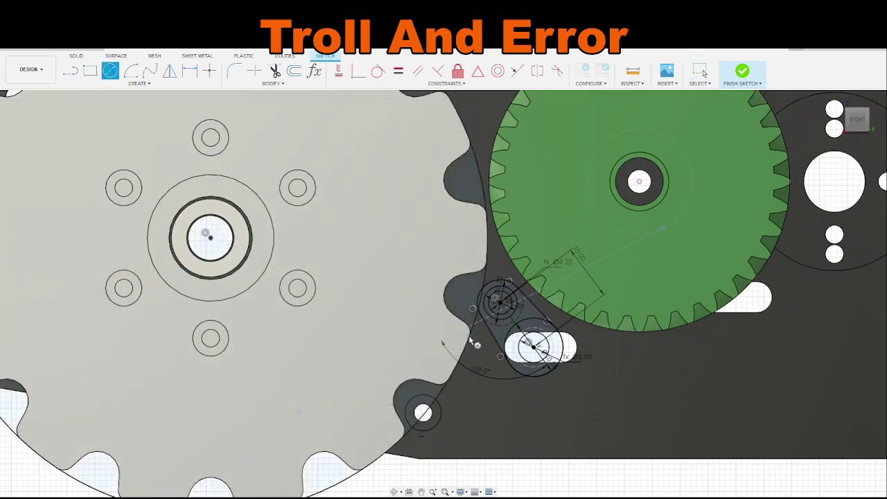
{"action": "key", "text": "Escape"}
{"action": "left_click", "coordinate": [437, 399]}
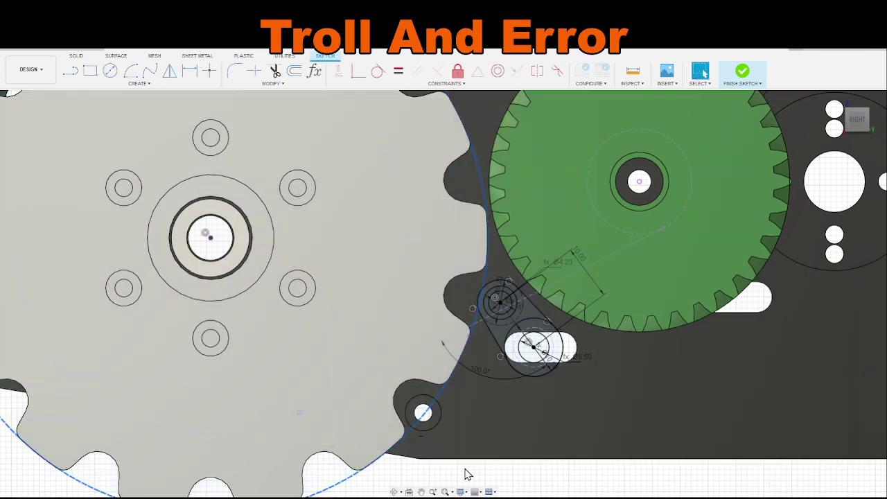
{"action": "left_click", "coordinate": [492, 479]}
{"action": "scroll", "coordinate": [483, 282], "scroll_direction": "up", "scroll_amount": 2}
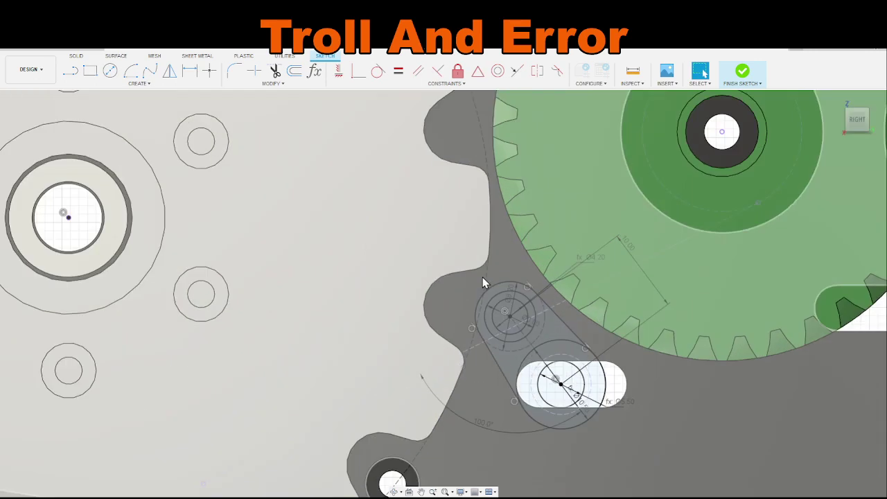
{"action": "scroll", "coordinate": [484, 276], "scroll_direction": "up", "scroll_amount": 2}
{"action": "scroll", "coordinate": [479, 368], "scroll_direction": "down", "scroll_amount": 3}
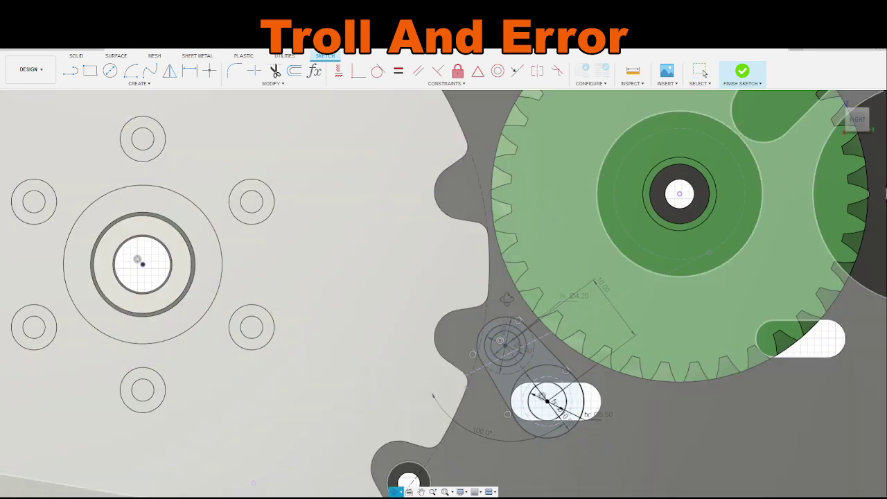
{"action": "middle_click_drag", "start_coordinate": [508, 304], "coordinate": [534, 96], "text": "shift"}
{"action": "scroll", "coordinate": [509, 283], "scroll_direction": "down", "scroll_amount": 5}
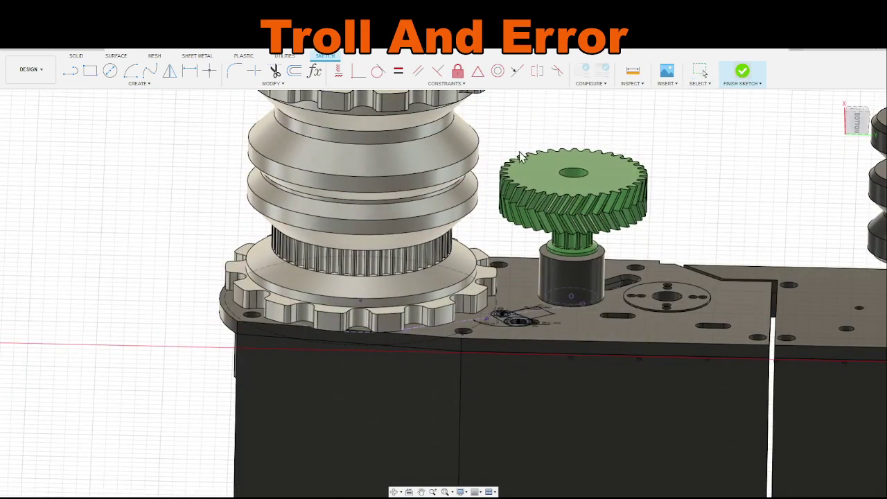
{"action": "scroll", "coordinate": [520, 155], "scroll_direction": "up", "scroll_amount": 4}
{"action": "scroll", "coordinate": [550, 290], "scroll_direction": "up", "scroll_amount": 5}
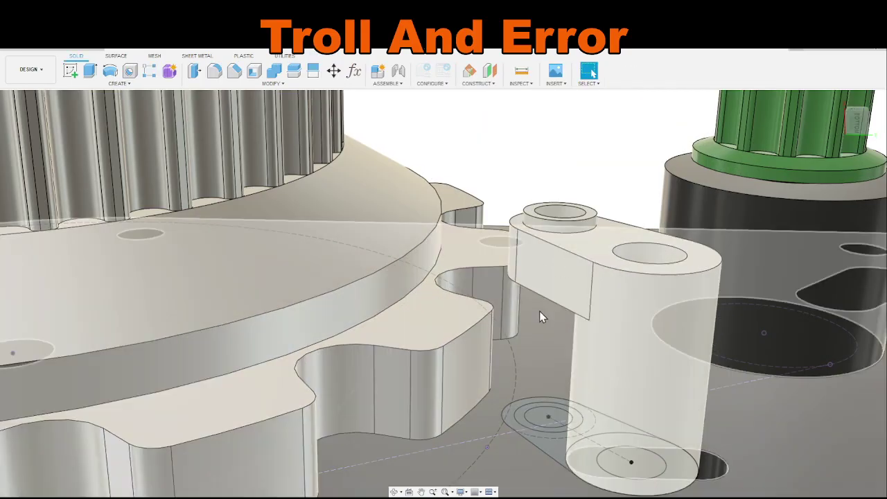
Step: Examine the idler arm's underside and its clearance to the sprocket teeth and the construction circle from several angles
{"action": "middle_click_drag", "start_coordinate": [539, 325], "coordinate": [572, 247], "text": "shift"}
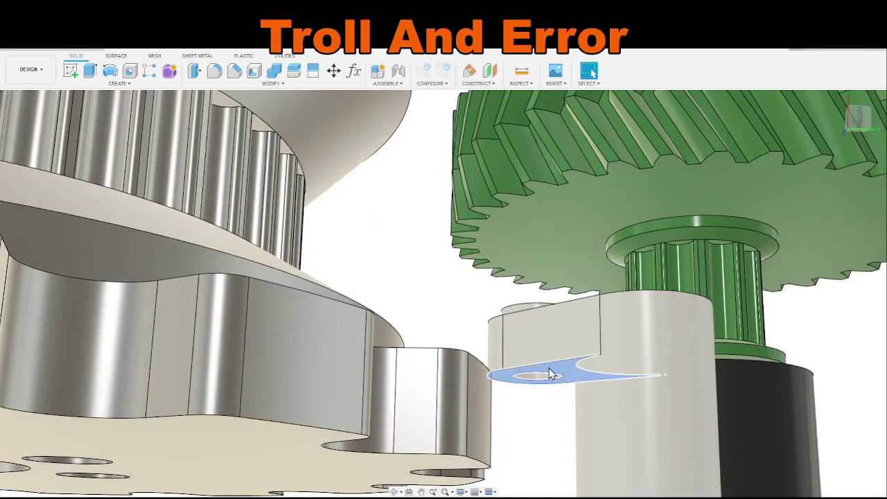
{"action": "middle_click_drag", "start_coordinate": [549, 368], "coordinate": [543, 397], "text": "shift"}
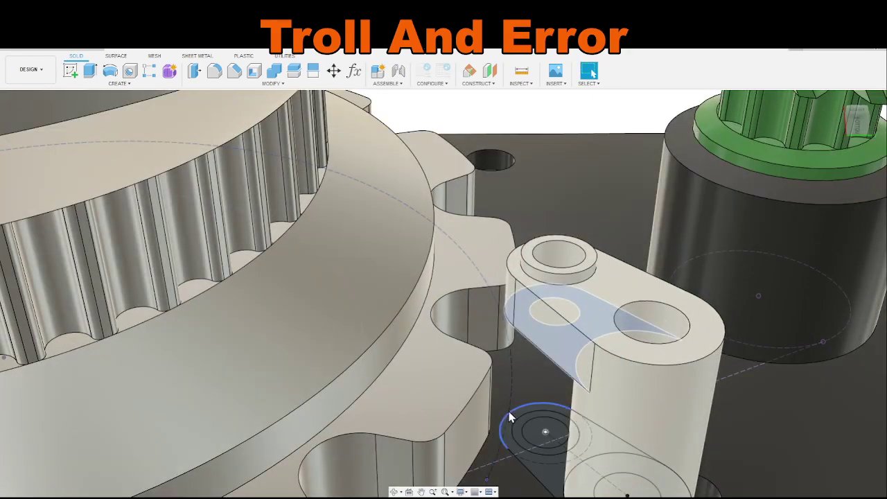
{"action": "key", "text": "F6"}
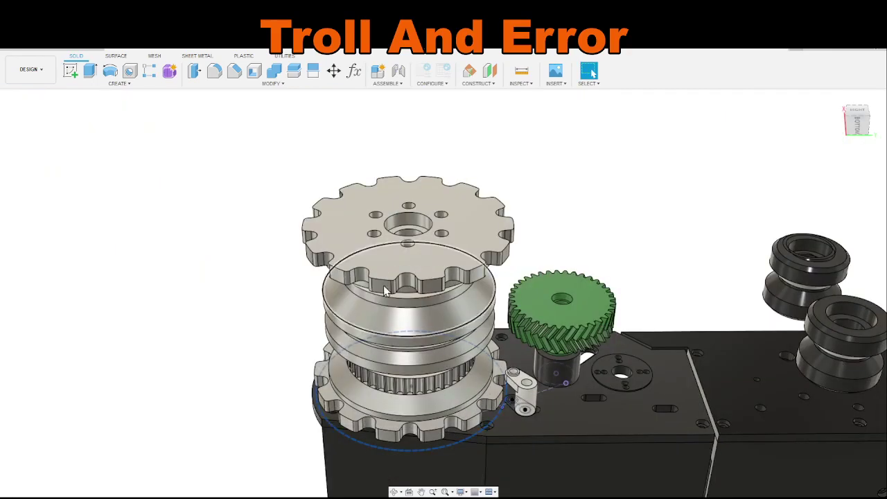
{"action": "scroll", "coordinate": [545, 267], "scroll_direction": "up", "scroll_amount": 2}
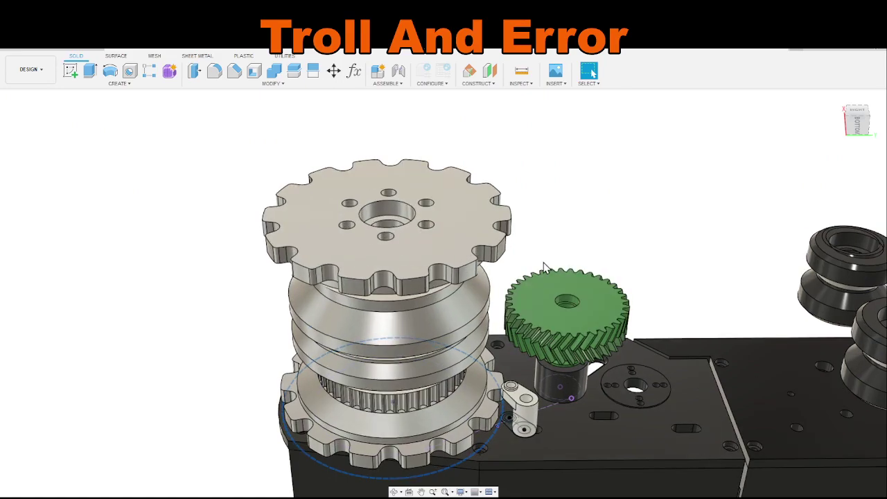
{"action": "scroll", "coordinate": [544, 268], "scroll_direction": "up", "scroll_amount": 2}
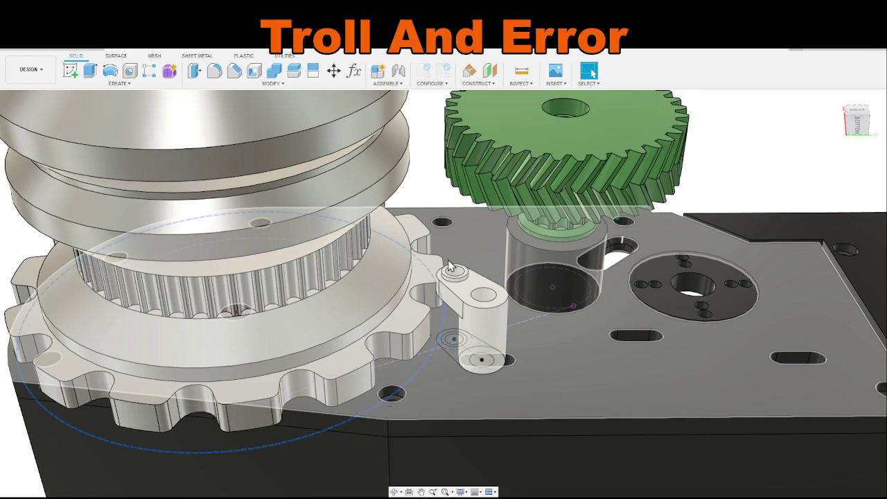
{"action": "scroll", "coordinate": [459, 340], "scroll_direction": "up", "scroll_amount": 5}
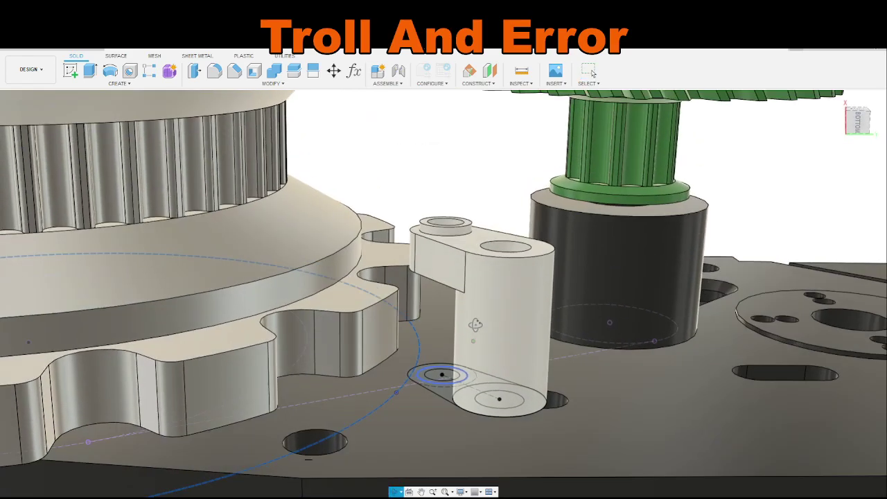
{"action": "mouse_move", "coordinate": [475, 325]}
{"action": "middle_mouse_down", "text": "shift"}
{"action": "mouse_move", "coordinate": [483, 301]}
{"action": "mouse_move", "coordinate": [484, 350]}
{"action": "mouse_move", "coordinate": [484, 303]}
{"action": "mouse_move", "coordinate": [481, 324]}
{"action": "mouse_move", "coordinate": [478, 309]}
{"action": "mouse_move", "coordinate": [478, 317]}
{"action": "middle_mouse_up", "text": "shift"}
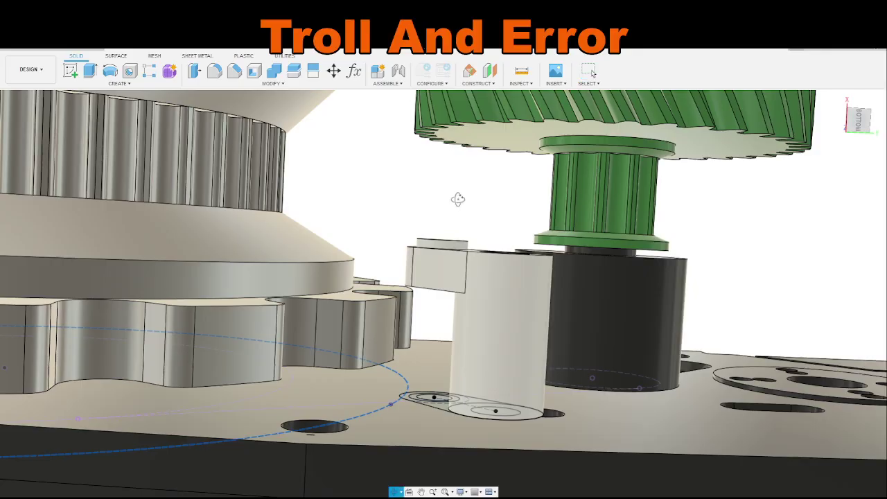
{"action": "middle_click_drag", "start_coordinate": [457, 198], "coordinate": [467, 232], "text": "shift"}
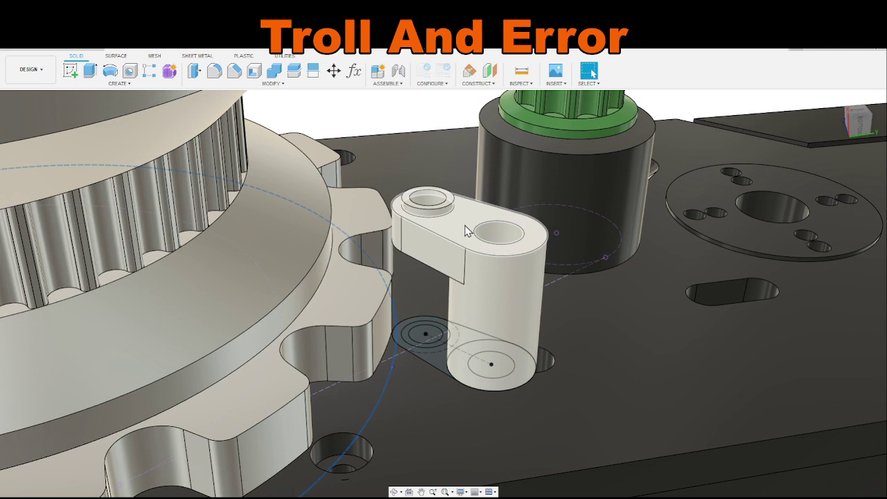
{"action": "scroll", "coordinate": [467, 232], "scroll_direction": "down", "scroll_amount": 10}
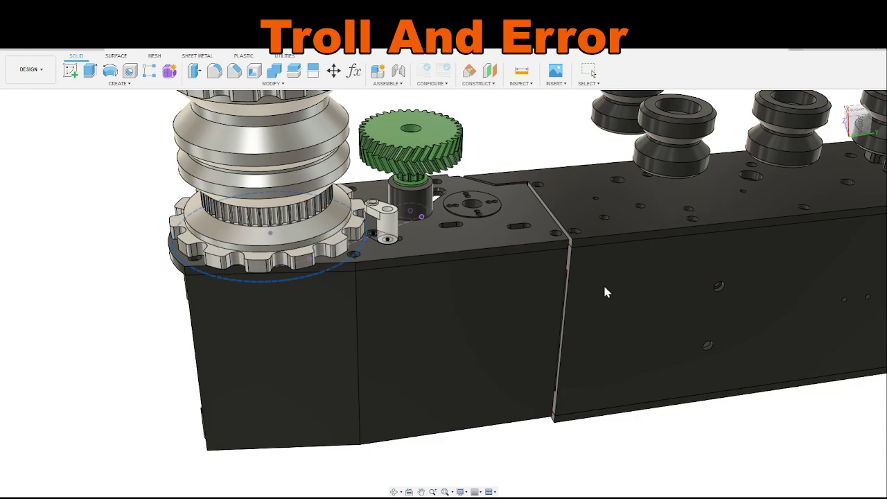
Step: Compare the heights of the sprocket's toothed ring, the green gear's pulley and the idler arm in a side view
{"action": "scroll", "coordinate": [338, 152], "scroll_direction": "up", "scroll_amount": 10}
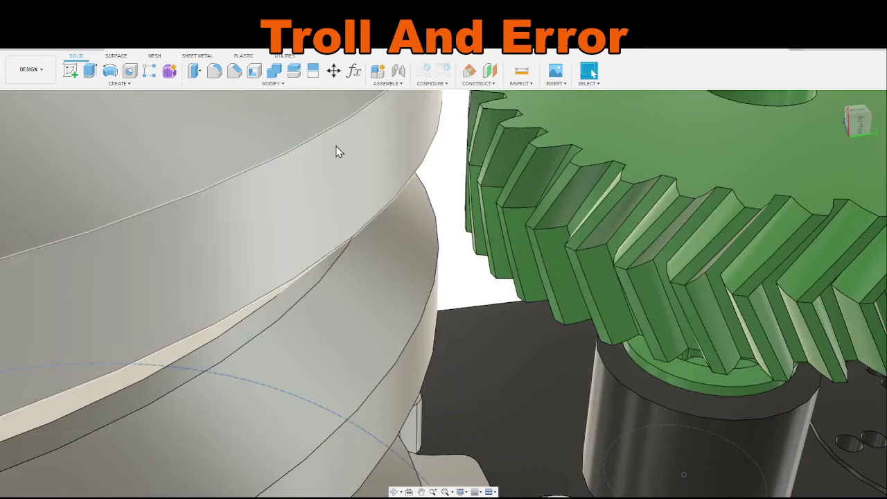
{"action": "scroll", "coordinate": [338, 152], "scroll_direction": "down", "scroll_amount": 5}
{"action": "middle_click_drag", "start_coordinate": [339, 152], "coordinate": [411, 220], "text": "shift"}
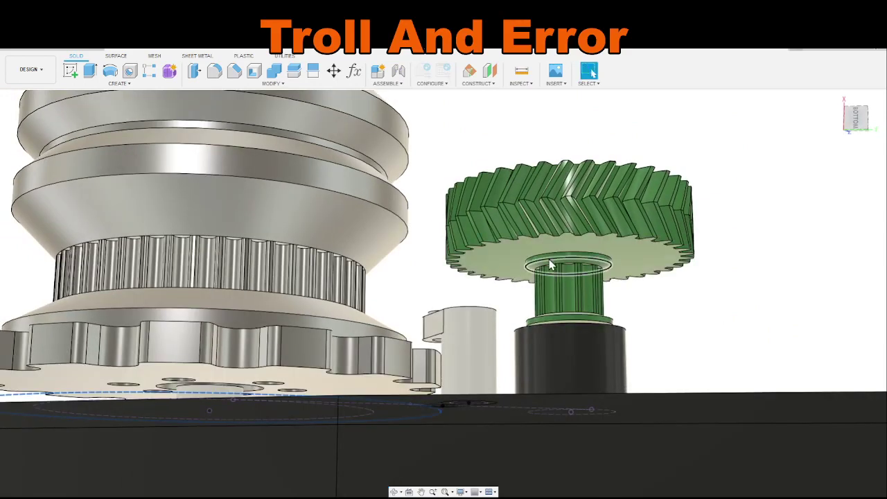
{"action": "middle_click_drag", "start_coordinate": [552, 265], "coordinate": [538, 322], "text": "shift"}
{"action": "scroll", "coordinate": [537, 323], "scroll_direction": "up", "scroll_amount": 8}
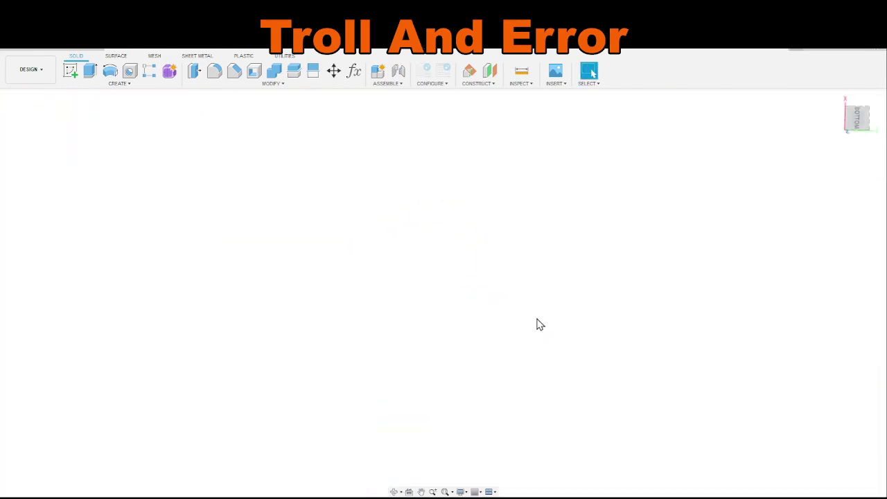
{"action": "scroll", "coordinate": [542, 366], "scroll_direction": "down", "scroll_amount": 8}
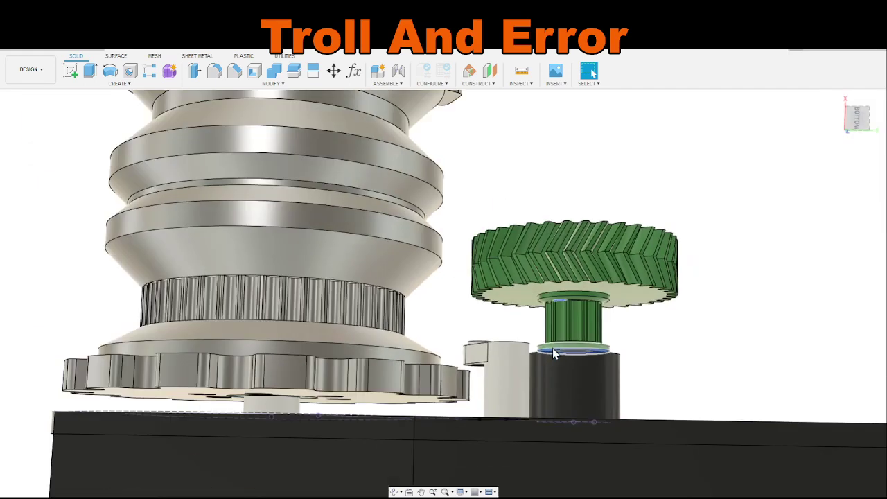
{"action": "middle_click_drag", "start_coordinate": [553, 348], "coordinate": [617, 354], "text": "shift"}
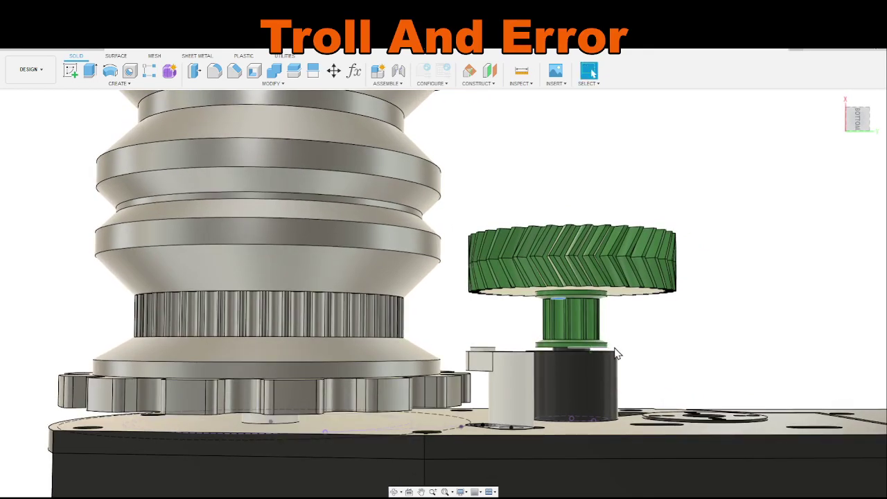
{"action": "scroll", "coordinate": [617, 359], "scroll_direction": "down", "scroll_amount": 10}
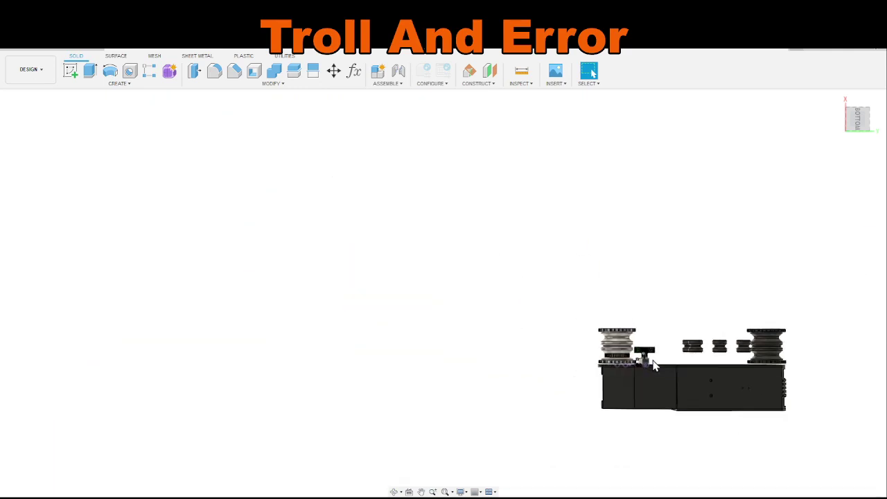
{"action": "scroll", "coordinate": [654, 366], "scroll_direction": "up", "scroll_amount": 10}
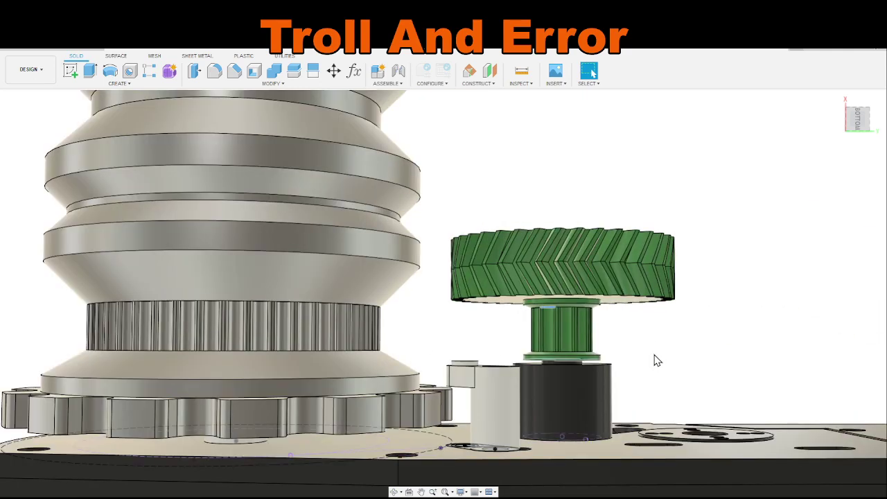
{"action": "middle_click_drag", "start_coordinate": [654, 361], "coordinate": [689, 372]}
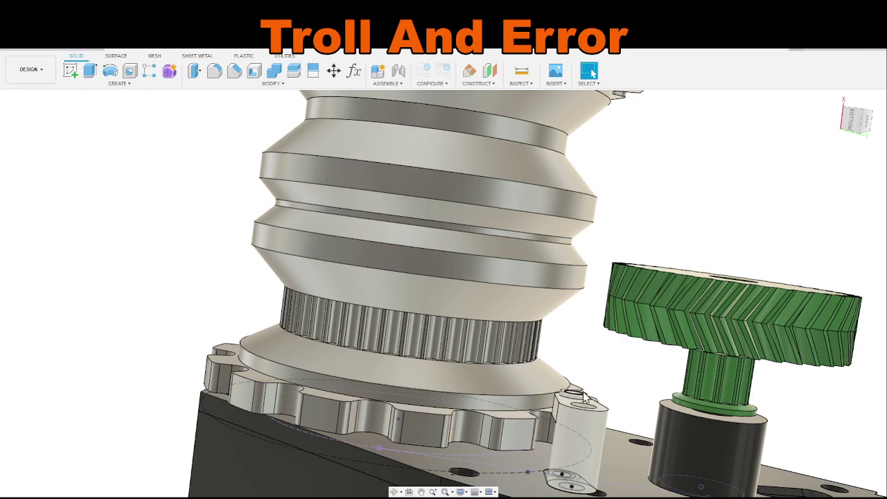
Step: Inspect the gaps between the idler arm, the sprocket teeth and the green gear, ending in the straight right view
{"action": "scroll", "coordinate": [593, 388], "scroll_direction": "up", "scroll_amount": 5}
{"action": "mouse_move", "coordinate": [598, 379]}
{"action": "middle_mouse_down", "text": "shift"}
{"action": "mouse_move", "coordinate": [601, 396]}
{"action": "mouse_move", "coordinate": [594, 370]}
{"action": "mouse_move", "coordinate": [610, 380]}
{"action": "mouse_move", "coordinate": [600, 386]}
{"action": "mouse_move", "coordinate": [601, 377]}
{"action": "middle_mouse_up", "text": "shift"}
{"action": "scroll", "coordinate": [600, 386], "scroll_direction": "down", "scroll_amount": 5}
{"action": "scroll", "coordinate": [600, 386], "scroll_direction": "up", "scroll_amount": 2}
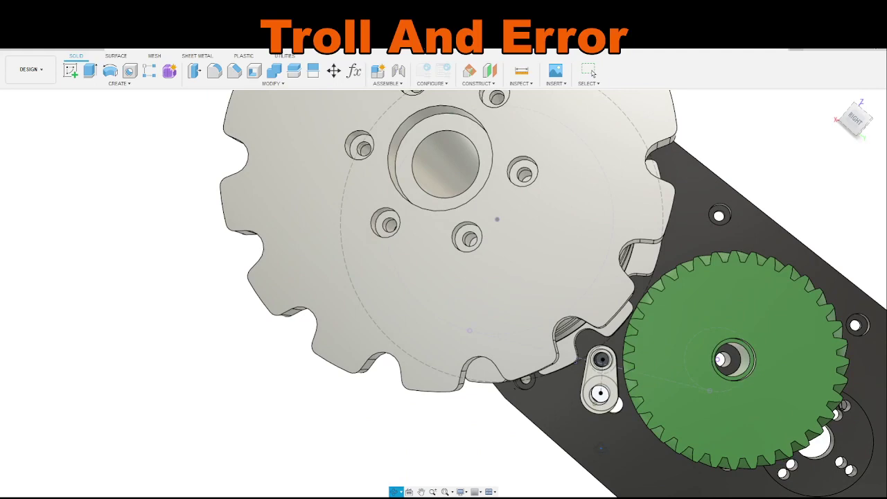
{"action": "middle_click_drag", "start_coordinate": [600, 448], "coordinate": [603, 444], "text": "shift"}
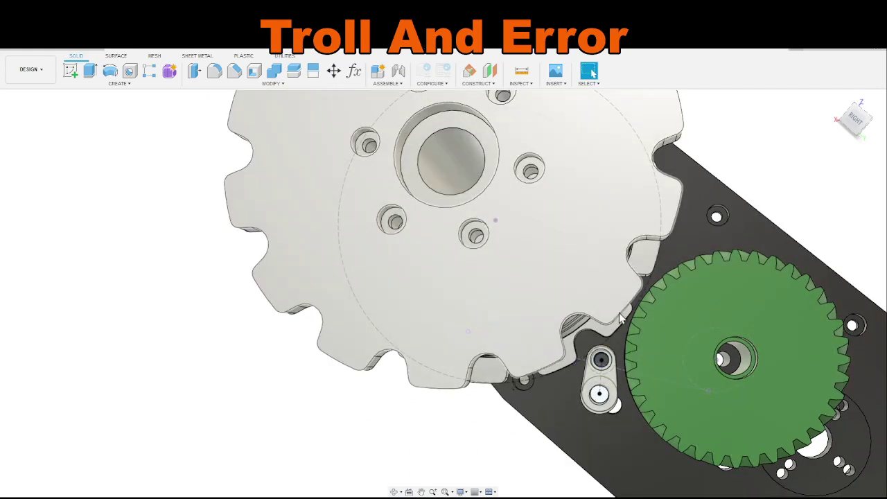
{"action": "scroll", "coordinate": [619, 347], "scroll_direction": "up", "scroll_amount": 10}
{"action": "scroll", "coordinate": [619, 347], "scroll_direction": "down", "scroll_amount": 10}
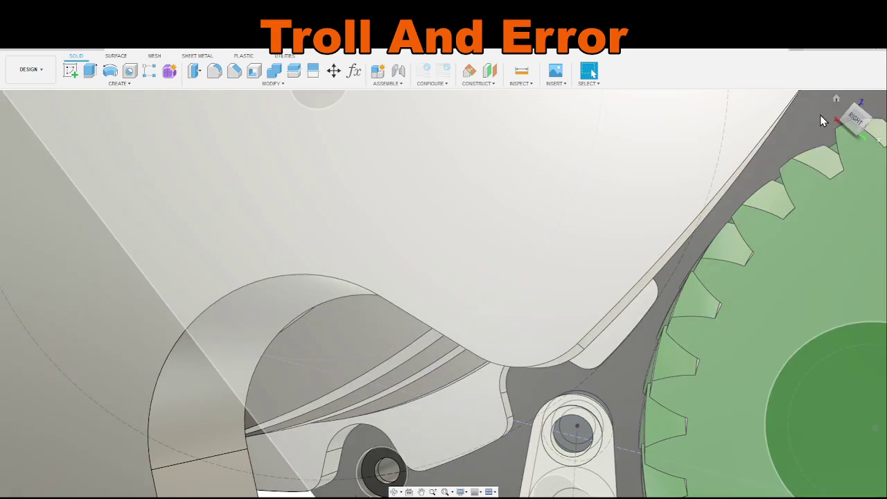
{"action": "left_click", "coordinate": [855, 118]}
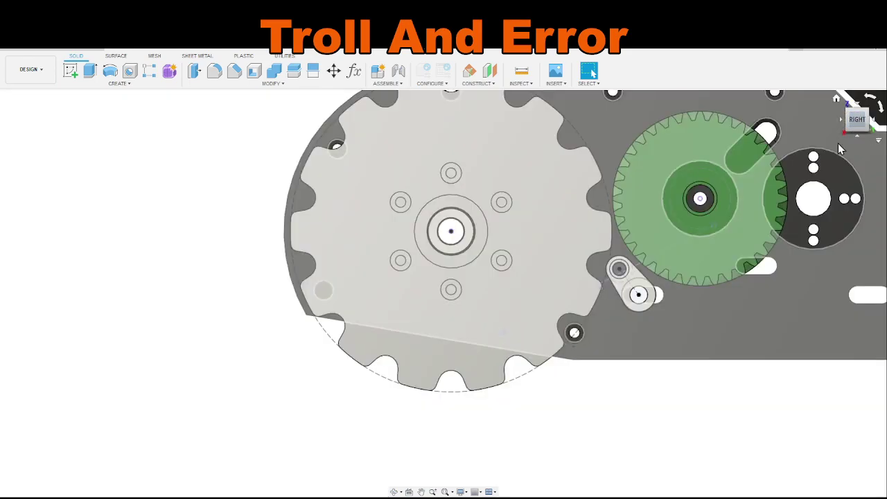
{"action": "scroll", "coordinate": [700, 245], "scroll_direction": "up", "scroll_amount": 8}
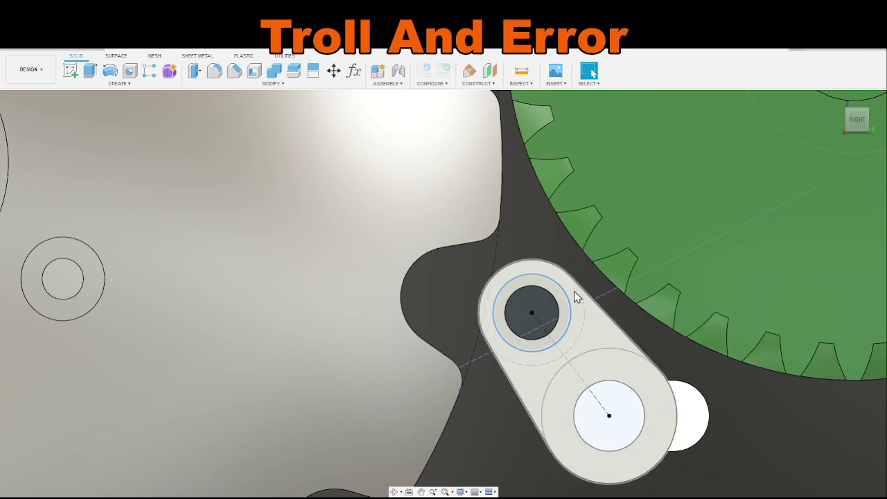
{"action": "scroll", "coordinate": [576, 297], "scroll_direction": "down", "scroll_amount": 5}
{"action": "scroll", "coordinate": [575, 293], "scroll_direction": "up", "scroll_amount": 1}
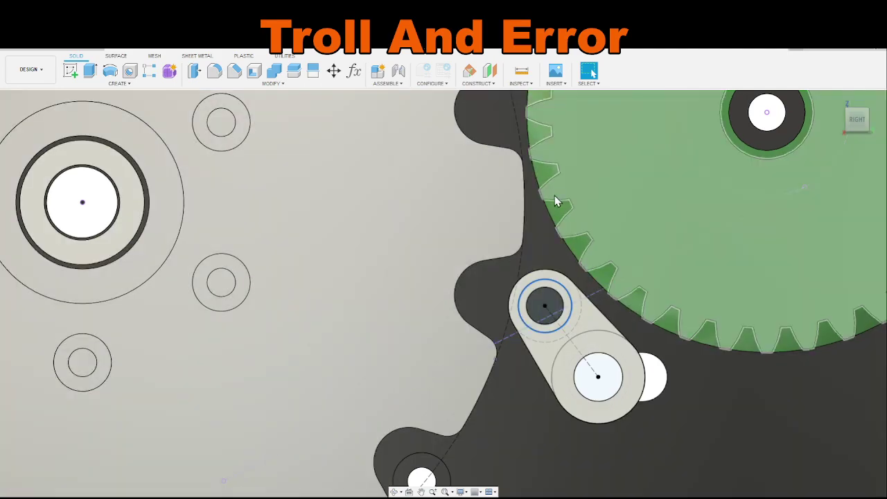
{"action": "scroll", "coordinate": [571, 340], "scroll_direction": "down", "scroll_amount": 5}
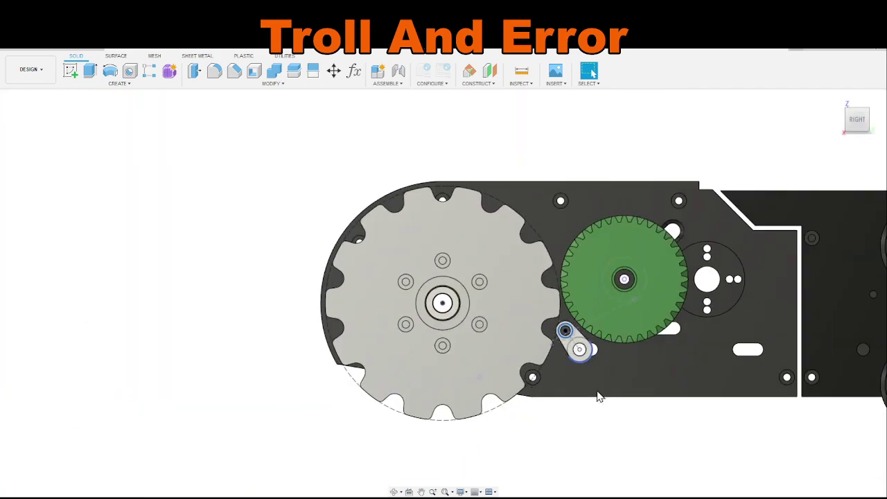
Step: Examine the idler arm's height against the pulley under the green gear and select the underside face of the pulley's lower flange
{"action": "scroll", "coordinate": [579, 350], "scroll_direction": "up", "scroll_amount": 8}
{"action": "middle_click_drag", "start_coordinate": [590, 384], "coordinate": [588, 342], "text": "shift"}
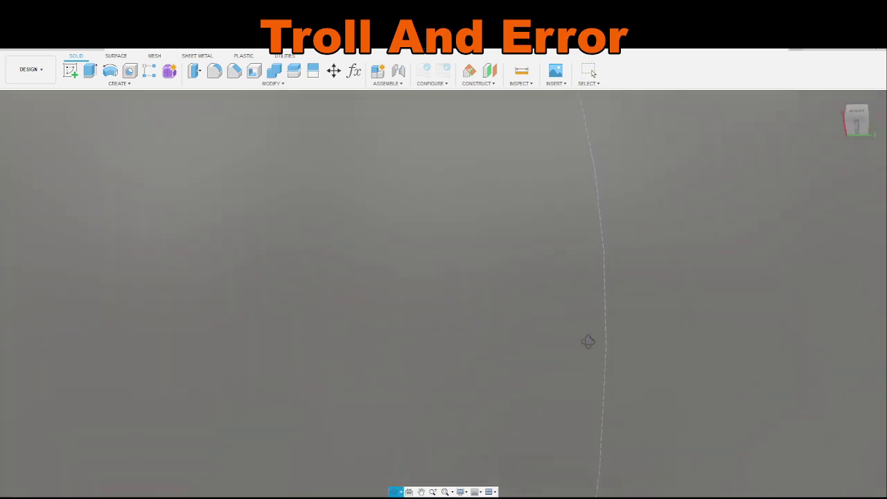
{"action": "scroll", "coordinate": [582, 350], "scroll_direction": "down", "scroll_amount": 6}
{"action": "middle_click_drag", "start_coordinate": [643, 351], "coordinate": [579, 390]}
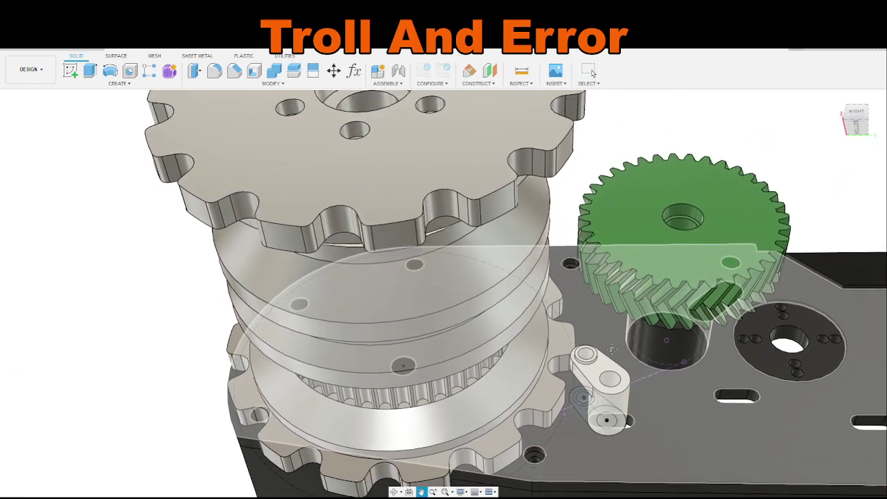
{"action": "middle_click_drag", "start_coordinate": [612, 349], "coordinate": [574, 300], "text": "shift"}
{"action": "scroll", "coordinate": [619, 295], "scroll_direction": "up", "scroll_amount": 4}
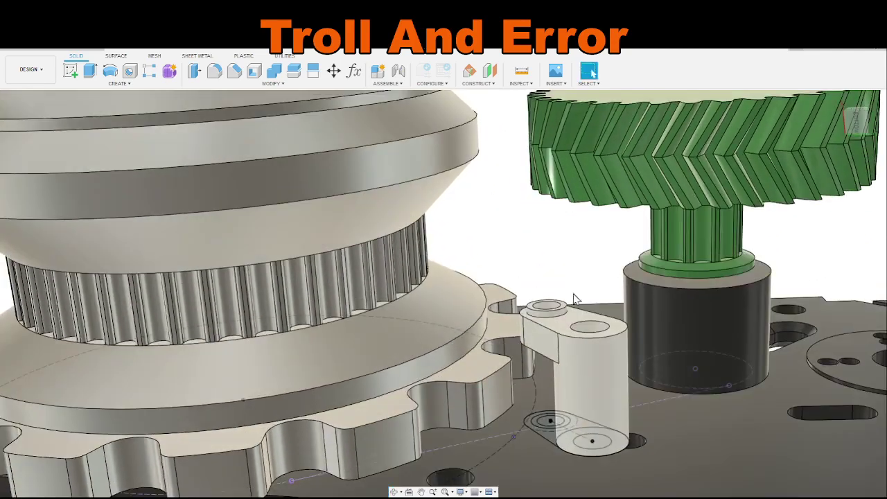
{"action": "scroll", "coordinate": [687, 254], "scroll_direction": "up", "scroll_amount": 6}
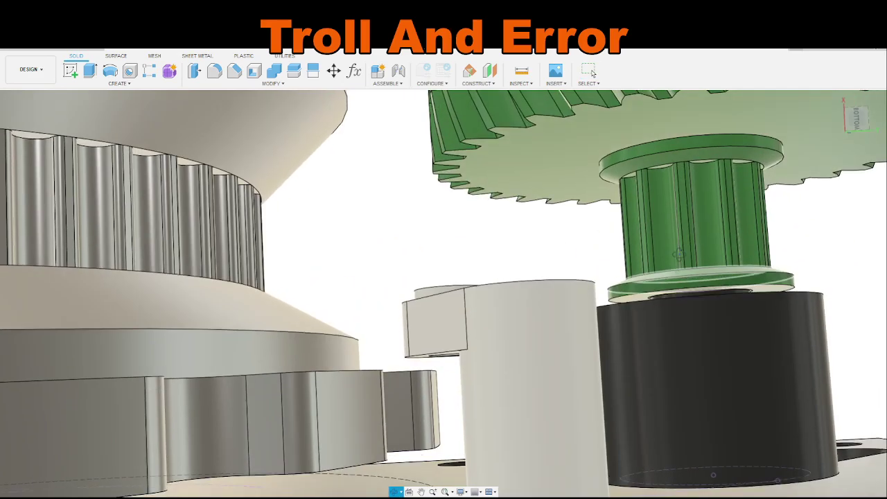
{"action": "left_click", "coordinate": [645, 290]}
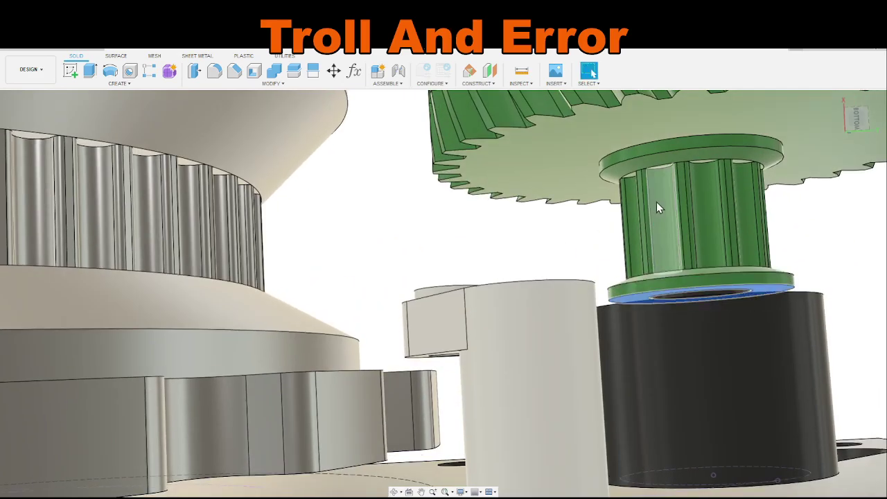
Step: Compare the height of the green gear's pulley with the sprocket's toothed ring and the idler arm from low side angles
{"action": "middle_click_drag", "start_coordinate": [654, 200], "coordinate": [657, 173], "text": "shift"}
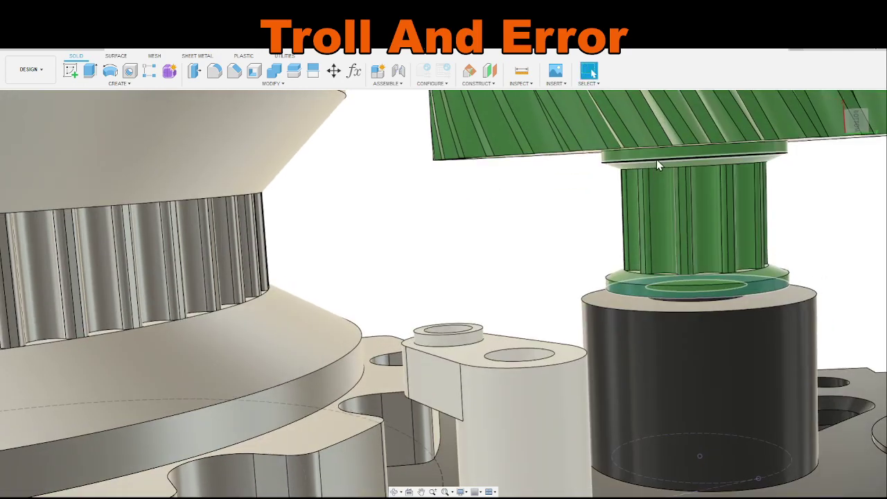
{"action": "scroll", "coordinate": [656, 167], "scroll_direction": "down", "scroll_amount": 5}
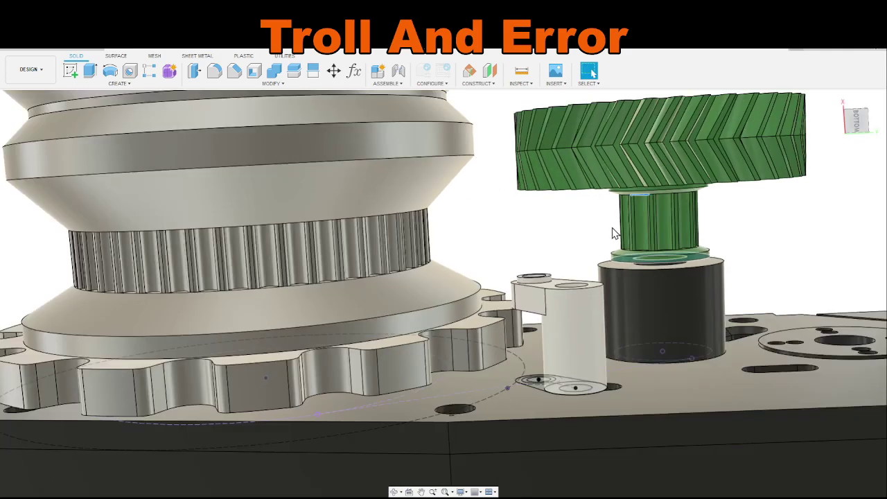
{"action": "scroll", "coordinate": [659, 166], "scroll_direction": "up", "scroll_amount": 6}
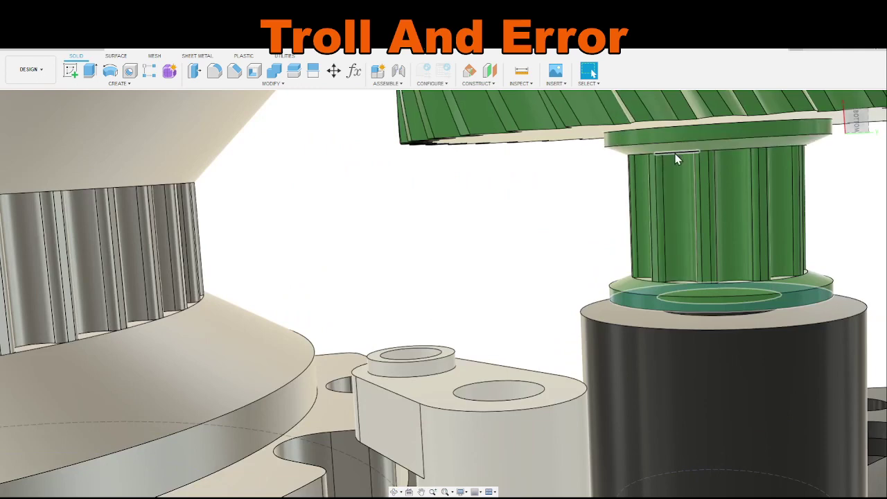
{"action": "scroll", "coordinate": [665, 191], "scroll_direction": "down", "scroll_amount": 6}
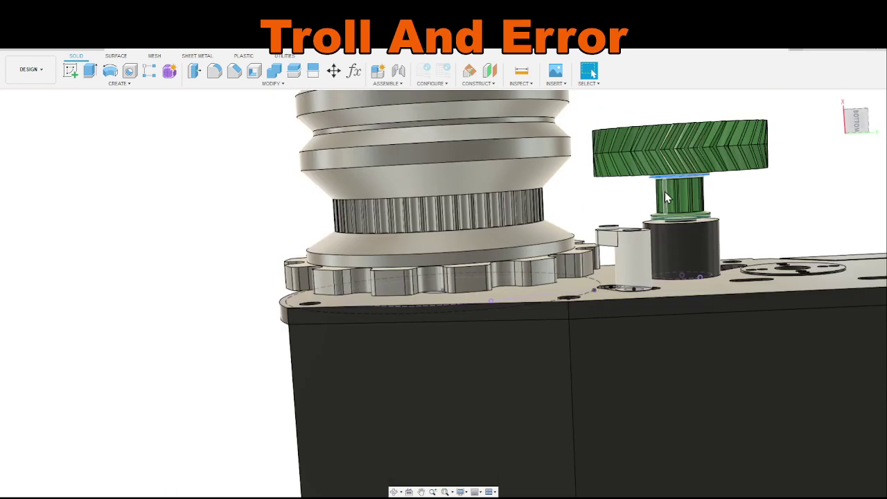
{"action": "scroll", "coordinate": [727, 218], "scroll_direction": "up", "scroll_amount": 5}
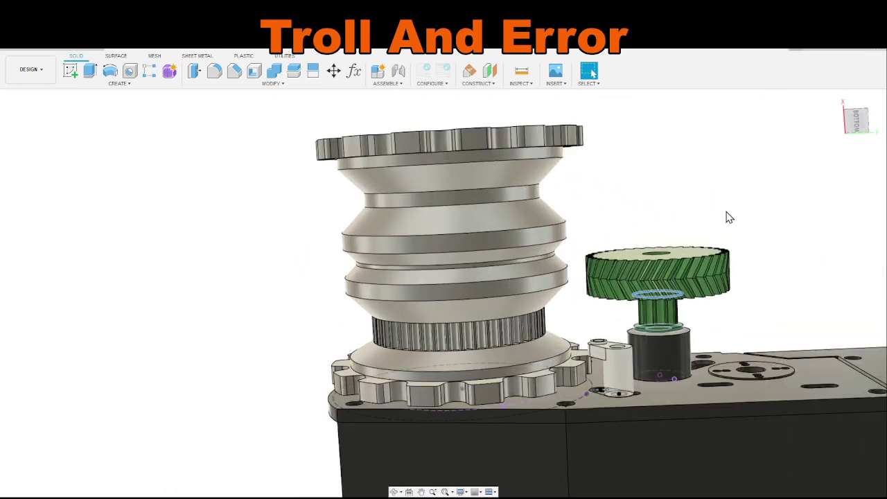
{"action": "middle_click_drag", "start_coordinate": [763, 331], "coordinate": [735, 252]}
{"action": "scroll", "coordinate": [652, 217], "scroll_direction": "up", "scroll_amount": 4}
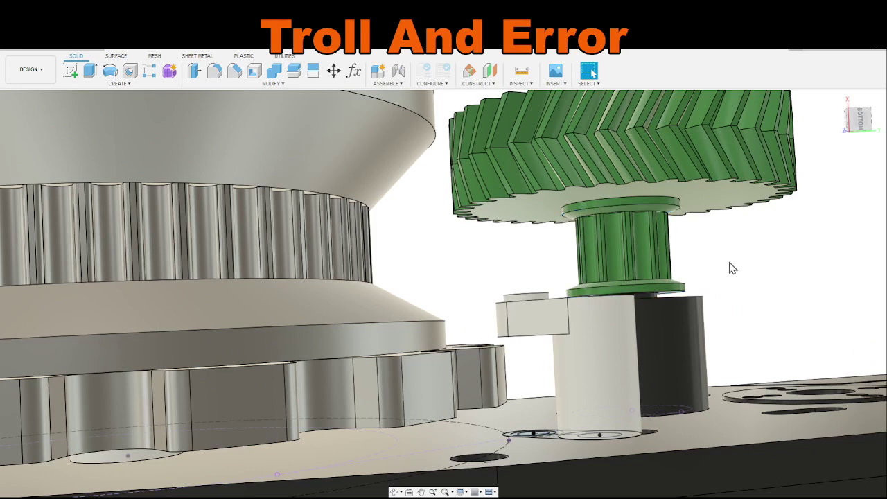
Step: Examine the idler arm's raised boss and its position between the sprocket and the green gear from above and below
{"action": "middle_click_drag", "start_coordinate": [753, 320], "coordinate": [743, 317], "text": "shift"}
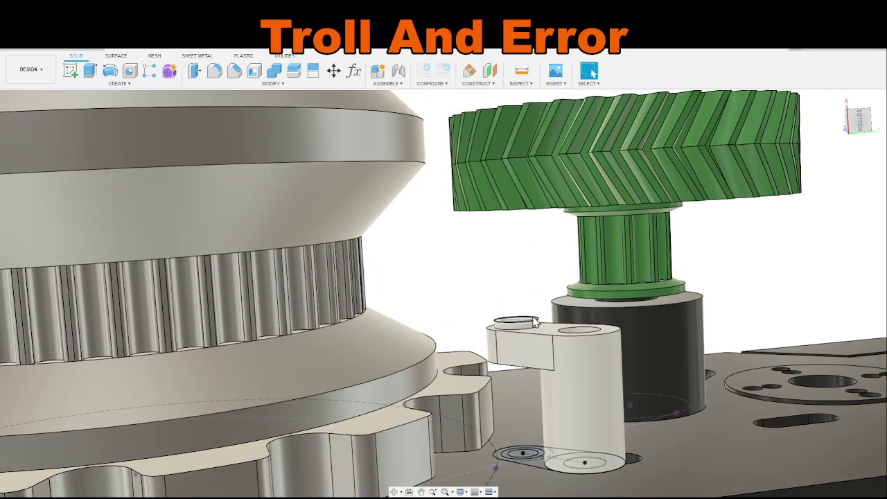
{"action": "scroll", "coordinate": [534, 322], "scroll_direction": "up", "scroll_amount": 5}
{"action": "middle_click_drag", "start_coordinate": [541, 340], "coordinate": [560, 376], "text": "shift"}
{"action": "scroll", "coordinate": [532, 372], "scroll_direction": "down", "scroll_amount": 6}
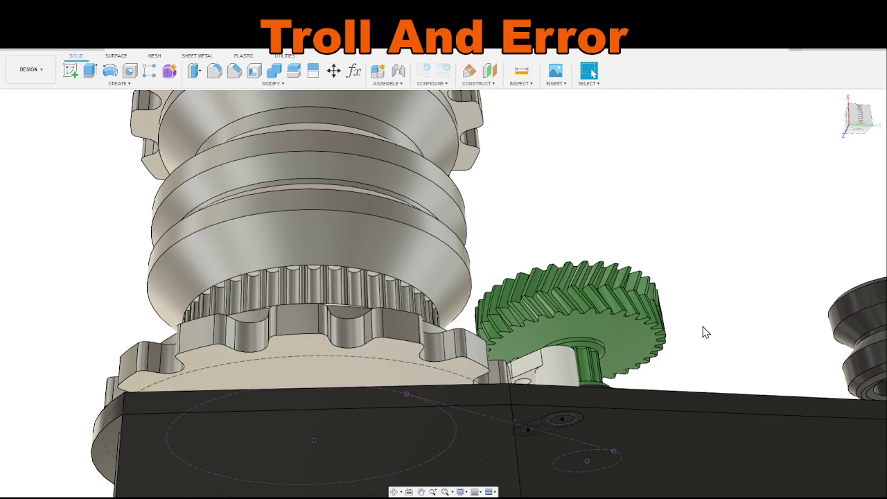
{"action": "middle_click_drag", "start_coordinate": [701, 337], "coordinate": [694, 353], "text": "shift"}
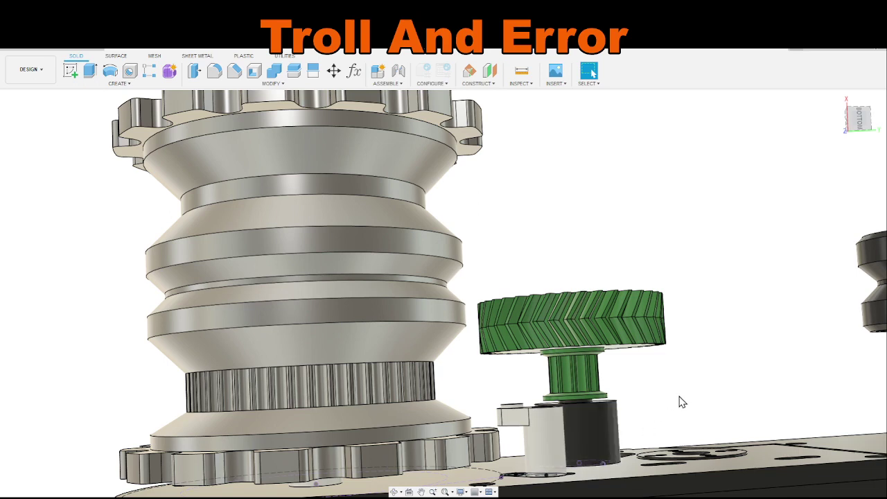
{"action": "middle_click_drag", "start_coordinate": [679, 402], "coordinate": [497, 392]}
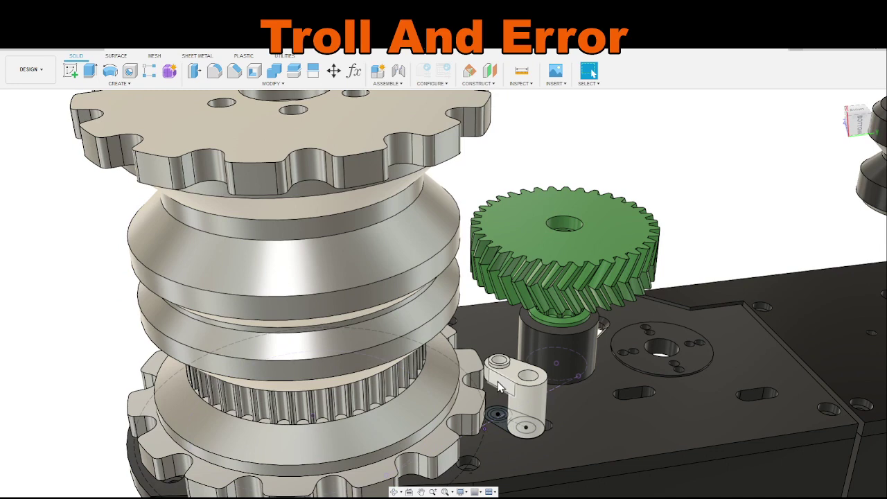
{"action": "scroll", "coordinate": [504, 385], "scroll_direction": "up", "scroll_amount": 3}
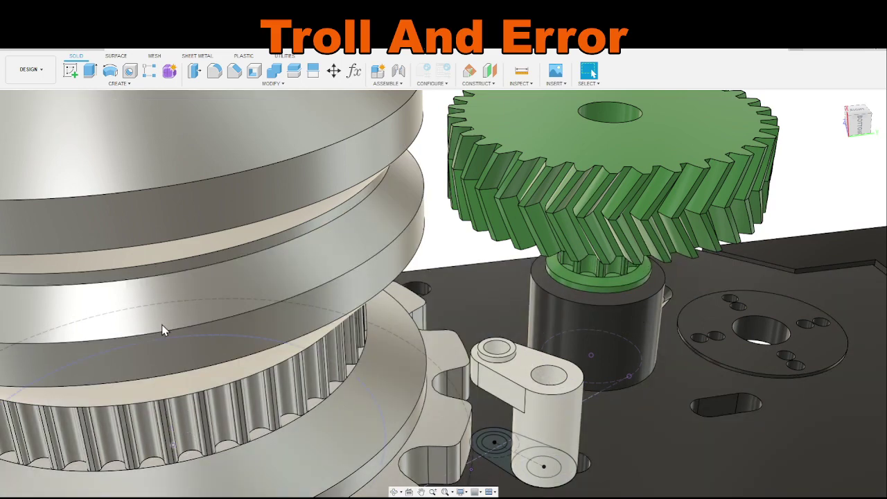
Step: Examine the underside of the idler arm's small bore and its gap to the lower sprocket teeth
{"action": "scroll", "coordinate": [523, 327], "scroll_direction": "down", "scroll_amount": 4}
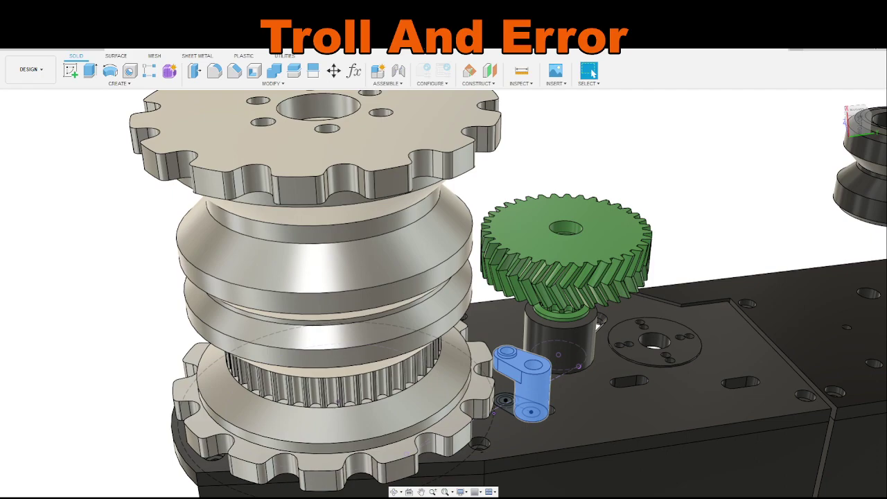
{"action": "scroll", "coordinate": [534, 341], "scroll_direction": "up", "scroll_amount": 5}
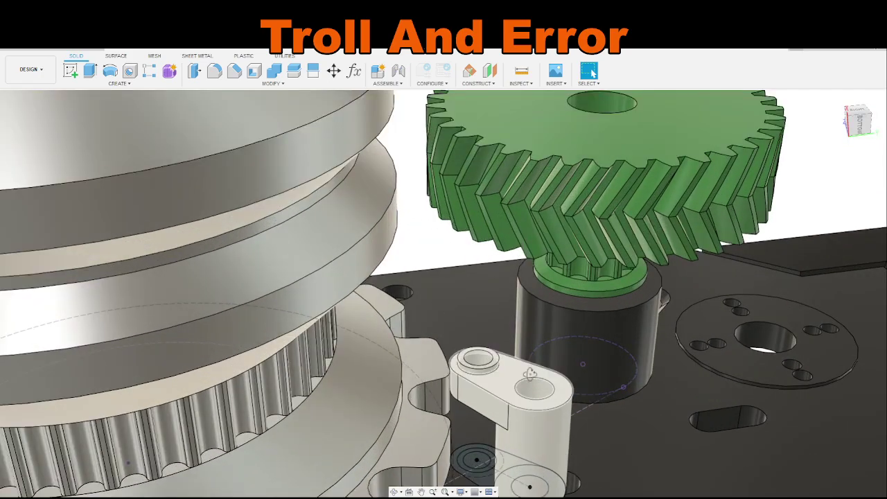
{"action": "middle_click_drag", "start_coordinate": [530, 375], "coordinate": [533, 334], "text": "shift"}
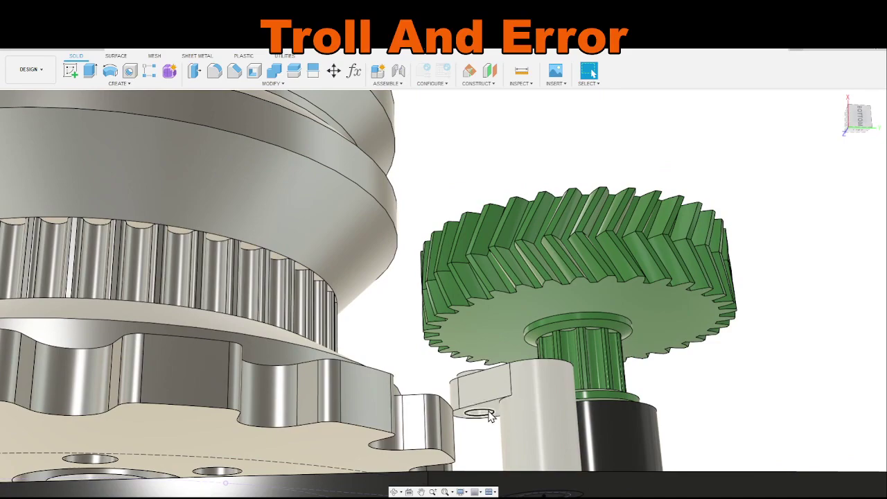
{"action": "mouse_move", "coordinate": [489, 414]}
{"action": "middle_mouse_down", "text": "shift"}
{"action": "mouse_move", "coordinate": [478, 398]}
{"action": "mouse_move", "coordinate": [479, 428]}
{"action": "middle_mouse_up", "text": "shift"}
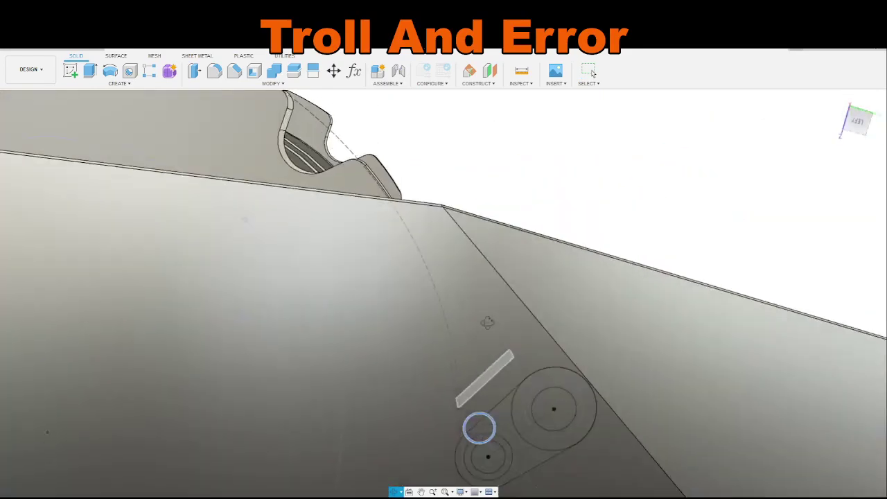
{"action": "middle_click_drag", "start_coordinate": [487, 322], "coordinate": [208, 350], "text": "shift"}
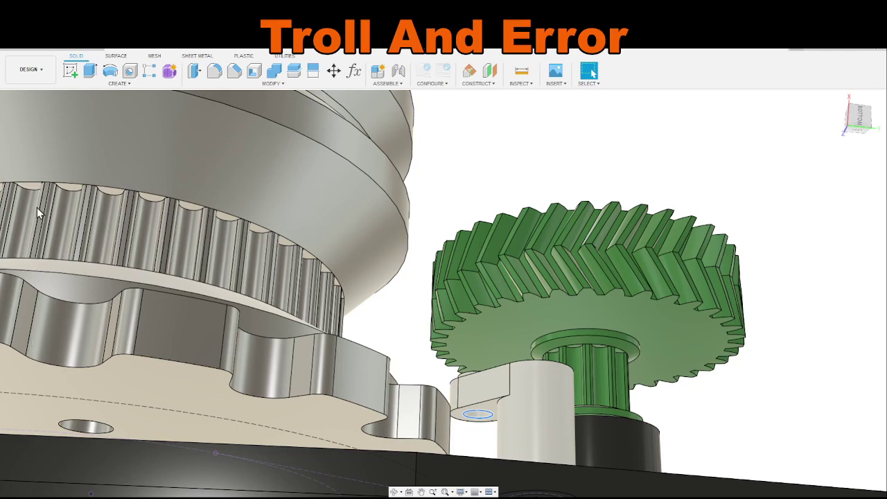
{"action": "middle_click_drag", "start_coordinate": [30, 424], "coordinate": [489, 367], "text": "shift"}
Step: Check the idler arm's small end against the sprocket clearance circle in the straight left view with the chassis hidden
{"action": "left_click", "coordinate": [858, 118]}
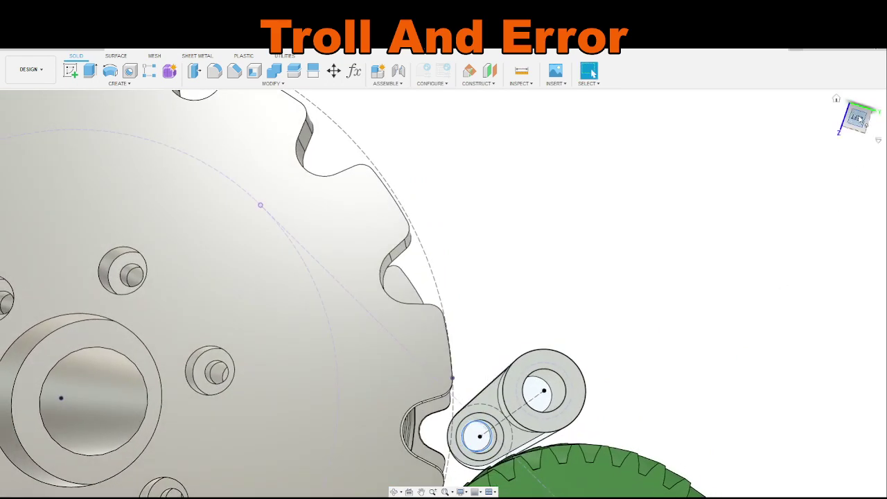
{"action": "scroll", "coordinate": [515, 424], "scroll_direction": "up", "scroll_amount": 10}
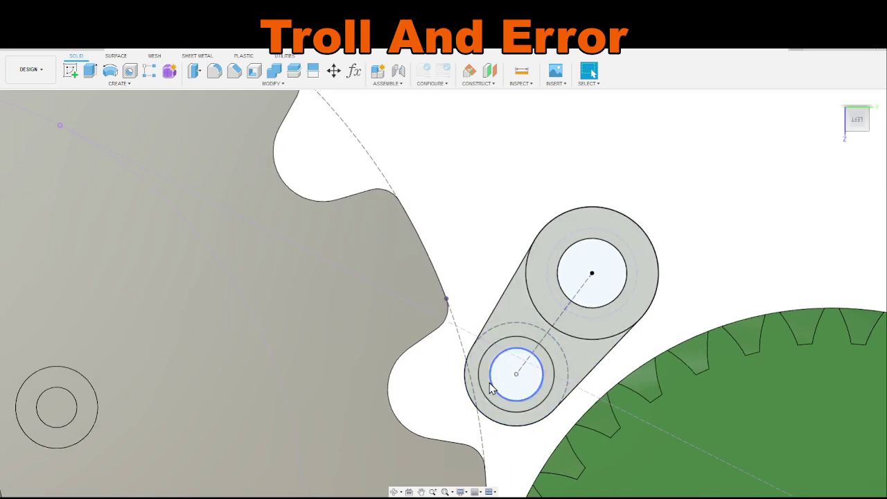
{"action": "scroll", "coordinate": [479, 392], "scroll_direction": "down", "scroll_amount": 5}
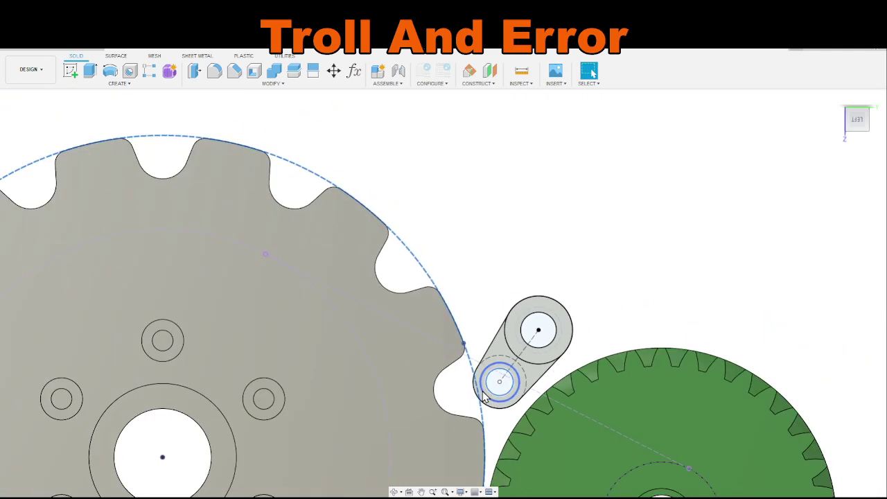
{"action": "scroll", "coordinate": [486, 395], "scroll_direction": "up", "scroll_amount": 2}
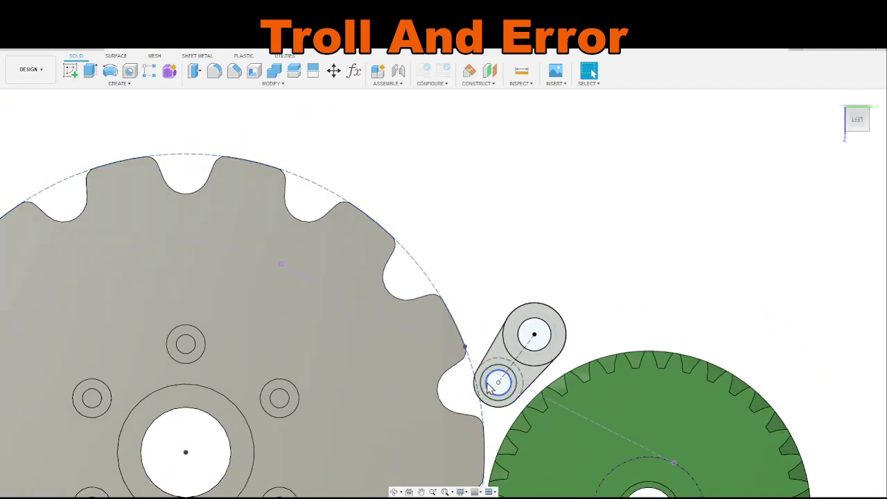
{"action": "scroll", "coordinate": [475, 329], "scroll_direction": "up", "scroll_amount": 3}
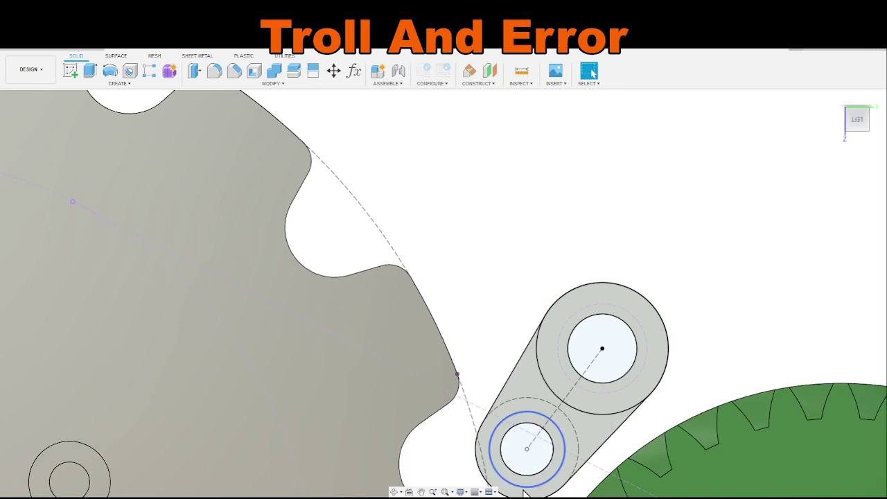
{"action": "scroll", "coordinate": [475, 326], "scroll_direction": "up", "scroll_amount": 2}
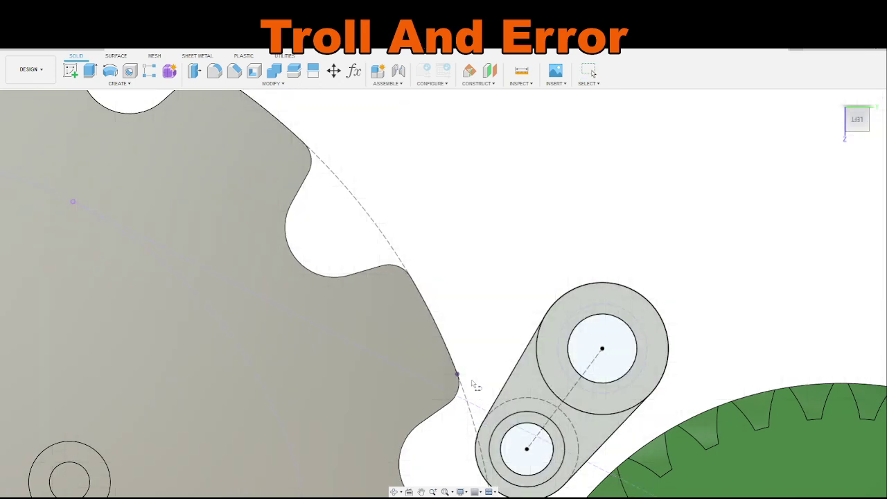
Step: Open the idler arm's sketch, inspect its small-end bore circle against the sprocket clearance circle, finish the sketch, and review the arm
{"action": "key", "text": "Escape"}
{"action": "double_click", "coordinate": [477, 419]}
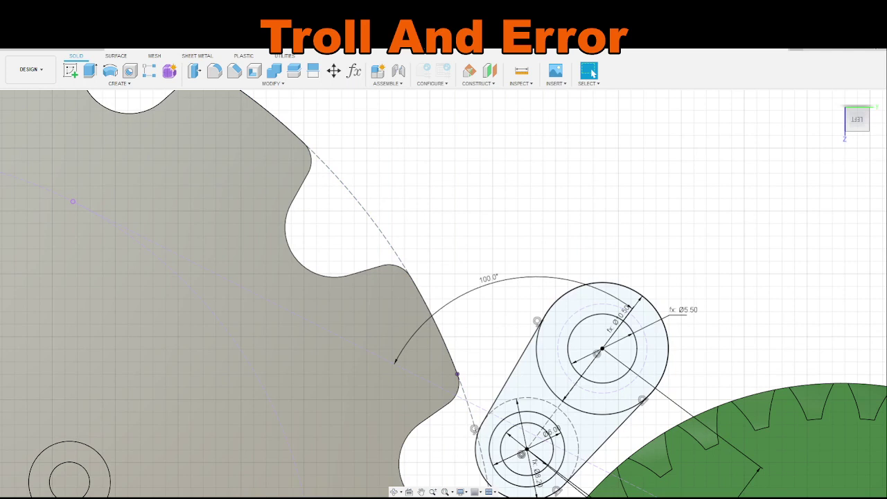
{"action": "left_click", "coordinate": [475, 427]}
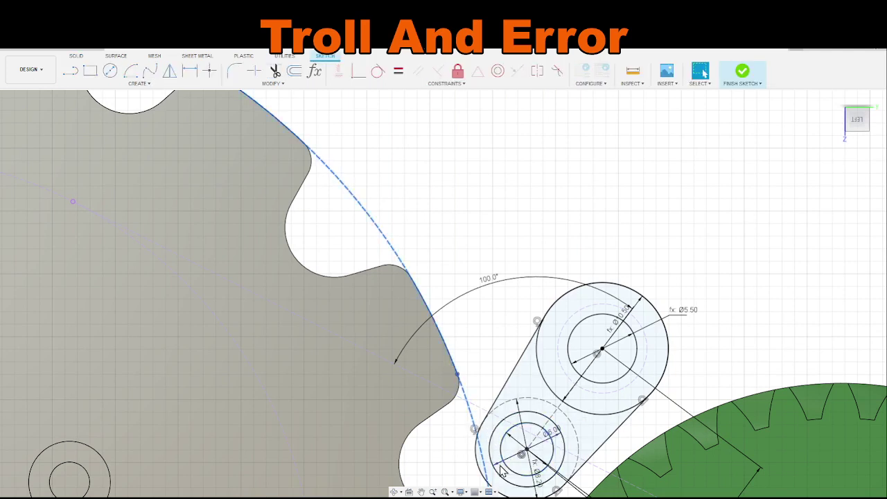
{"action": "left_click", "coordinate": [501, 460]}
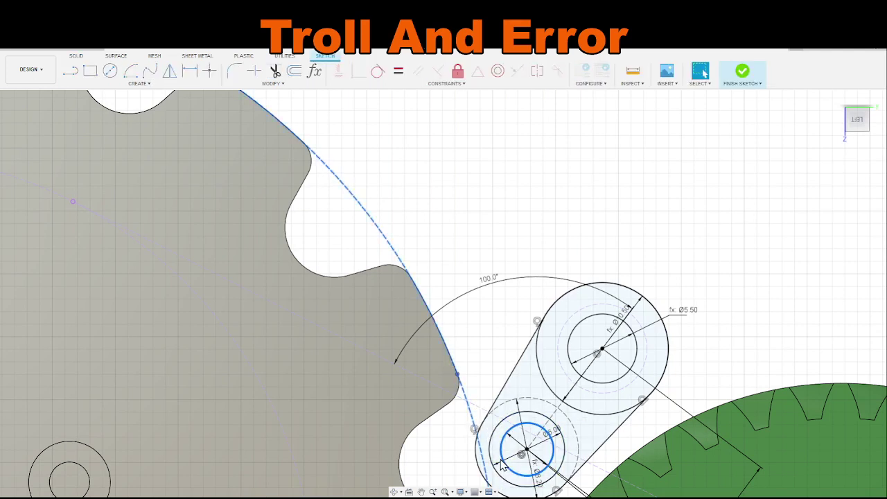
{"action": "scroll", "coordinate": [603, 412], "scroll_direction": "down", "scroll_amount": 3}
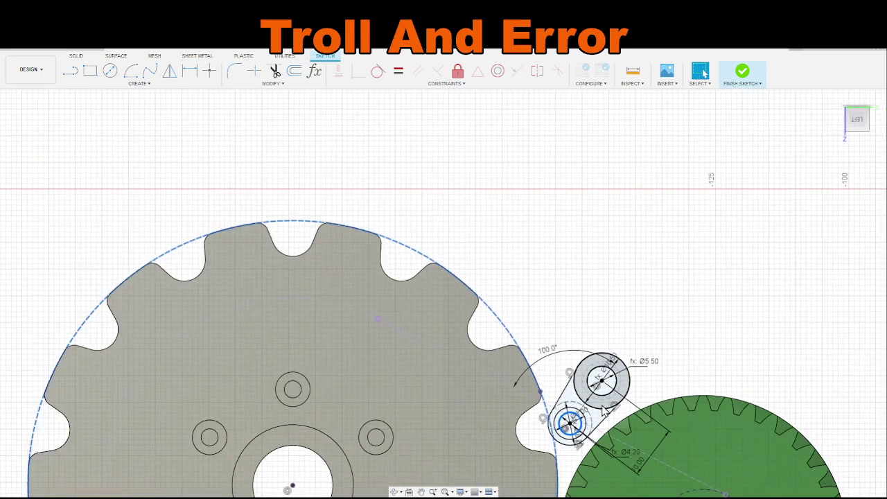
{"action": "scroll", "coordinate": [603, 406], "scroll_direction": "up", "scroll_amount": 5}
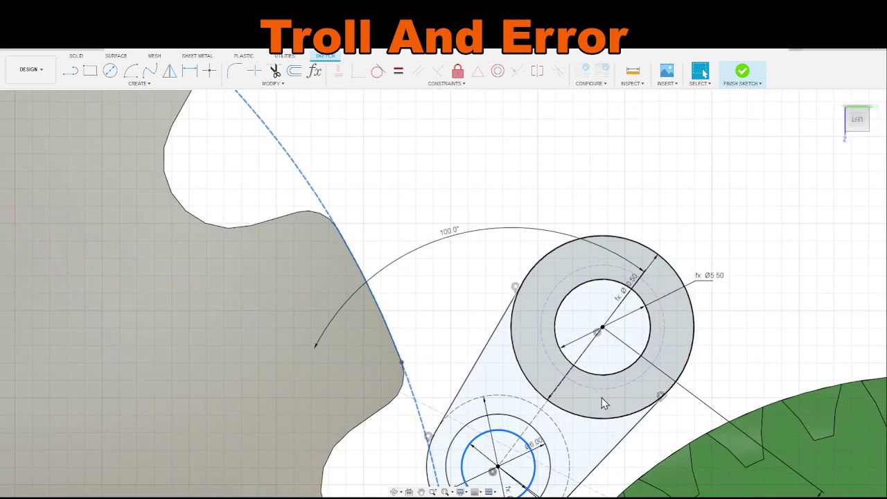
{"action": "left_click", "coordinate": [590, 151]}
{"action": "scroll", "coordinate": [589, 154], "scroll_direction": "down", "scroll_amount": 5}
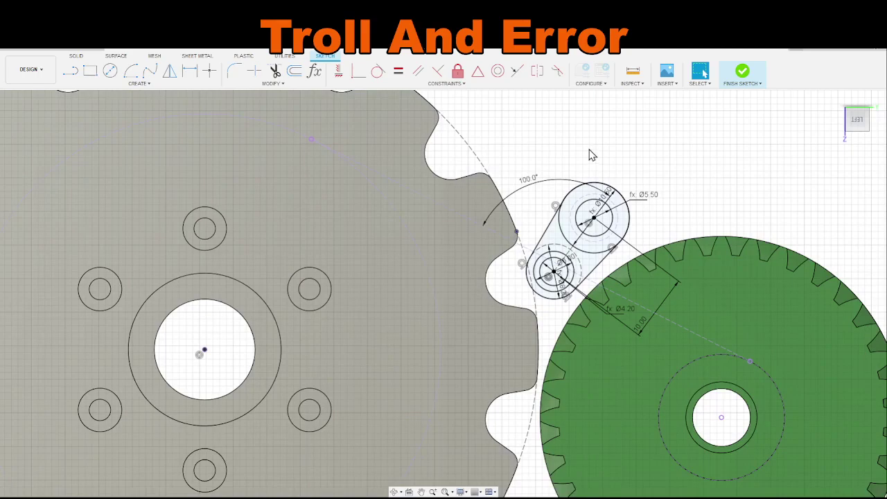
{"action": "mouse_move", "coordinate": [590, 154]}
{"action": "middle_mouse_down", "text": "shift"}
{"action": "mouse_move", "coordinate": [617, 248]}
{"action": "mouse_move", "coordinate": [672, 171]}
{"action": "middle_mouse_up", "text": "shift"}
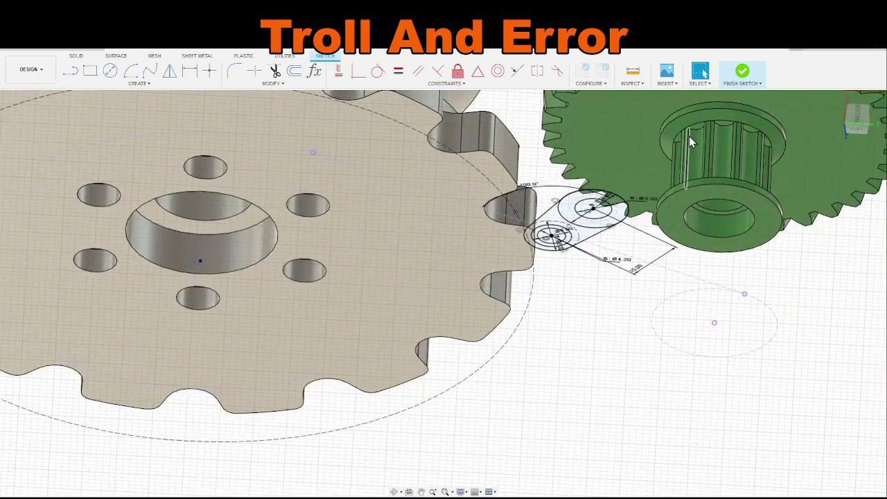
{"action": "left_click", "coordinate": [743, 71]}
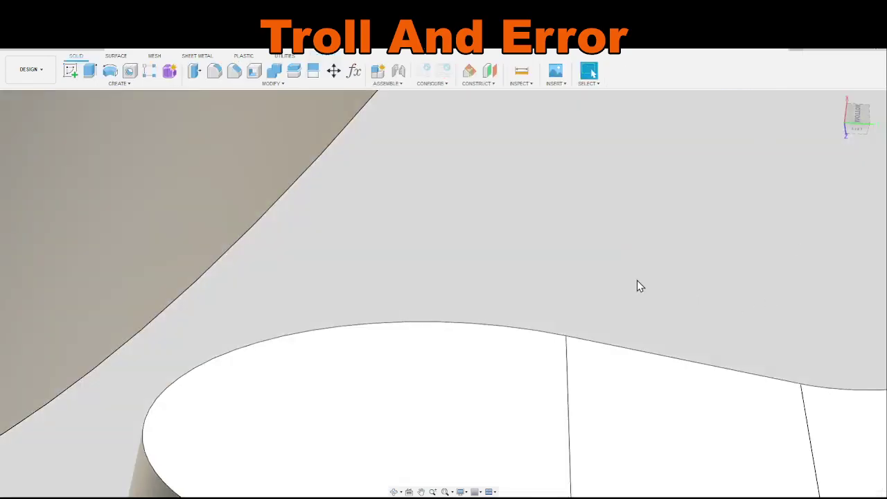
{"action": "scroll", "coordinate": [756, 393], "scroll_direction": "down", "scroll_amount": 5}
{"action": "scroll", "coordinate": [775, 320], "scroll_direction": "up", "scroll_amount": 5}
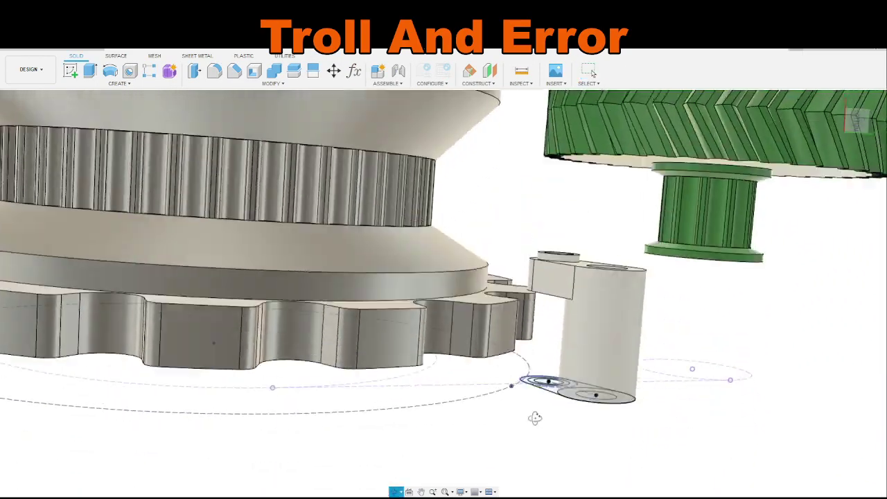
{"action": "middle_click_drag", "start_coordinate": [394, 371], "coordinate": [484, 133], "text": "shift"}
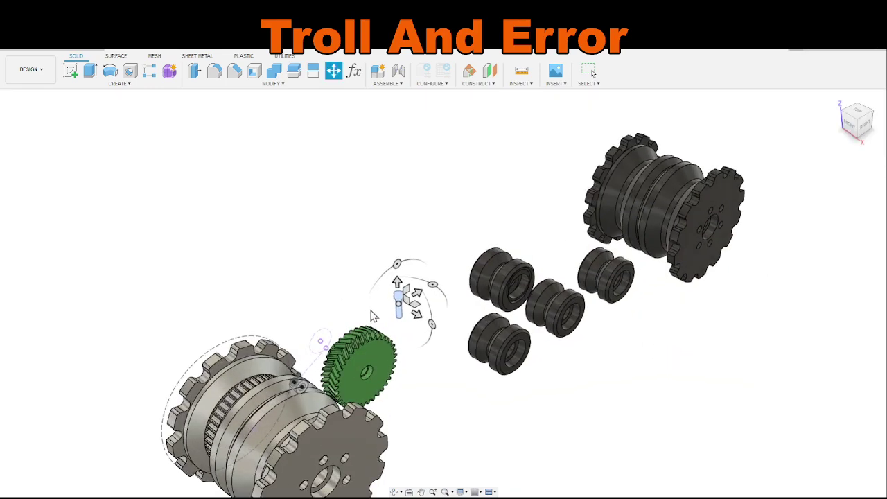
Step: Rotate the loose socket-head screw beside the sprocket with the Move tool so its head faces the opposite way
{"action": "middle_click_drag", "start_coordinate": [518, 367], "coordinate": [525, 311], "text": "shift"}
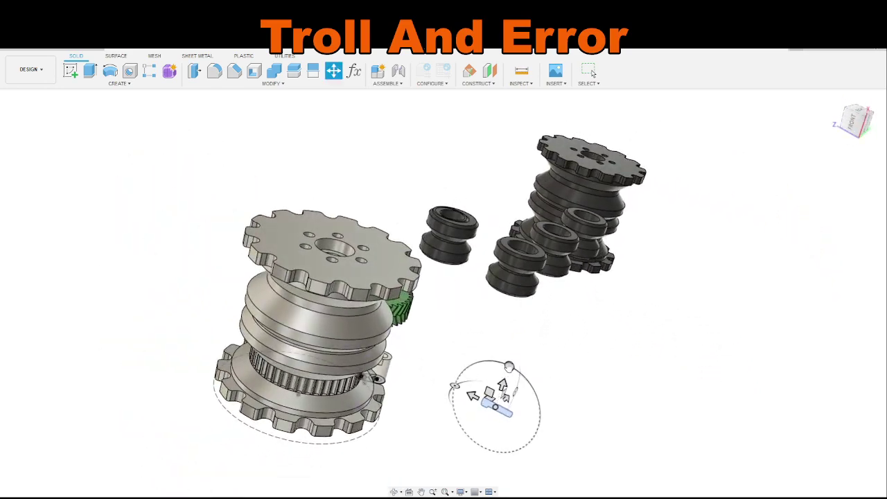
{"action": "left_click_drag", "start_coordinate": [510, 366], "coordinate": [481, 456]}
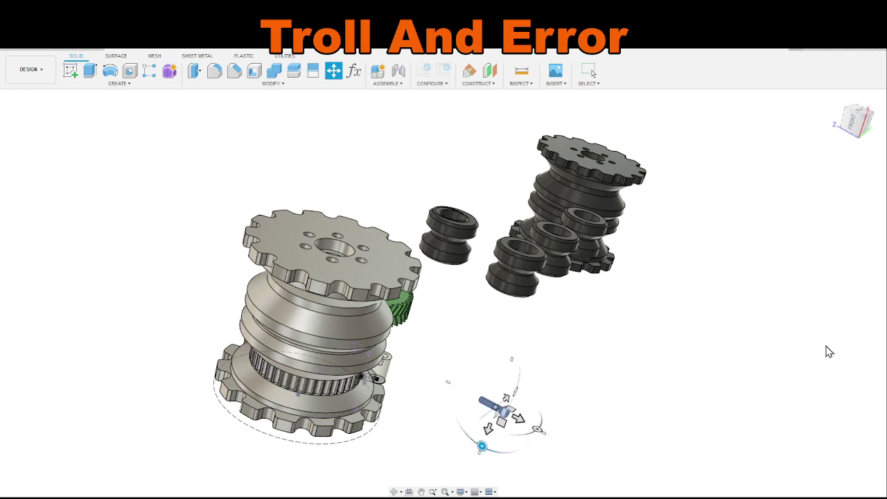
{"action": "key", "text": "Return"}
{"action": "scroll", "coordinate": [527, 391], "scroll_direction": "up", "scroll_amount": 5}
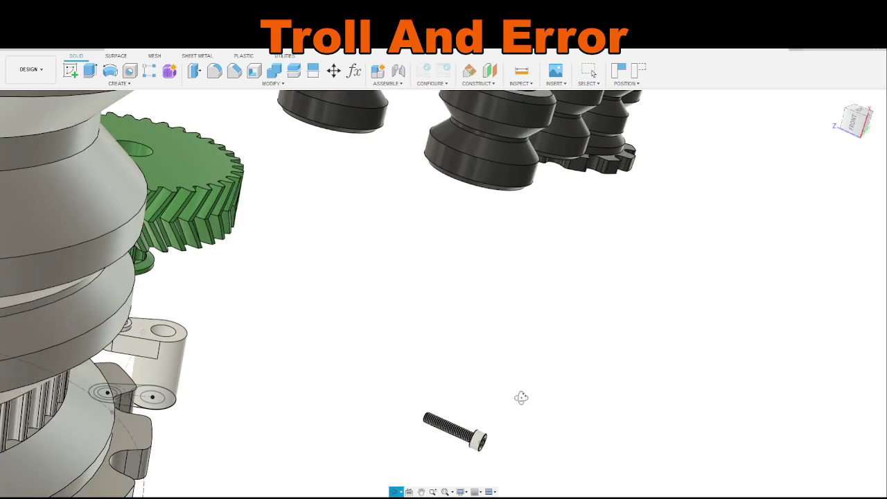
Step: Turn the loose socket-head screw end for end beside the track sprocket
{"action": "middle_click_drag", "start_coordinate": [521, 397], "coordinate": [458, 391], "text": "shift"}
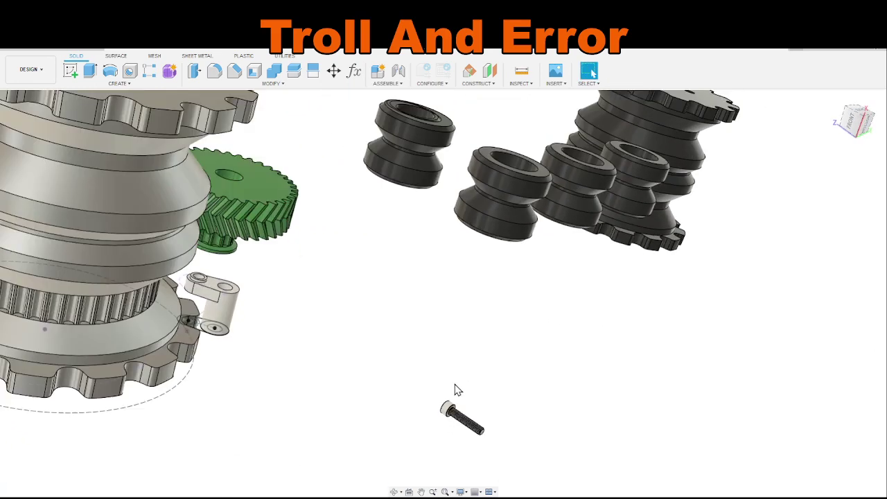
{"action": "scroll", "coordinate": [457, 391], "scroll_direction": "down", "scroll_amount": 5}
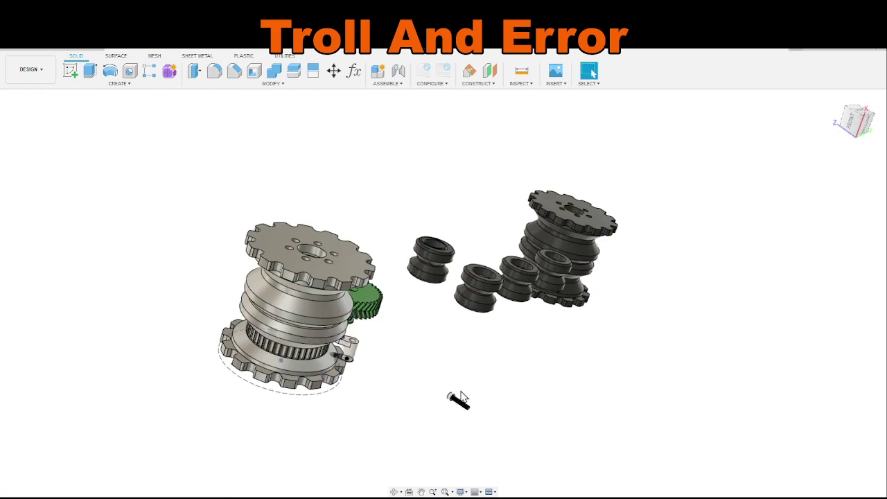
{"action": "left_click_drag", "start_coordinate": [461, 398], "coordinate": [460, 397]}
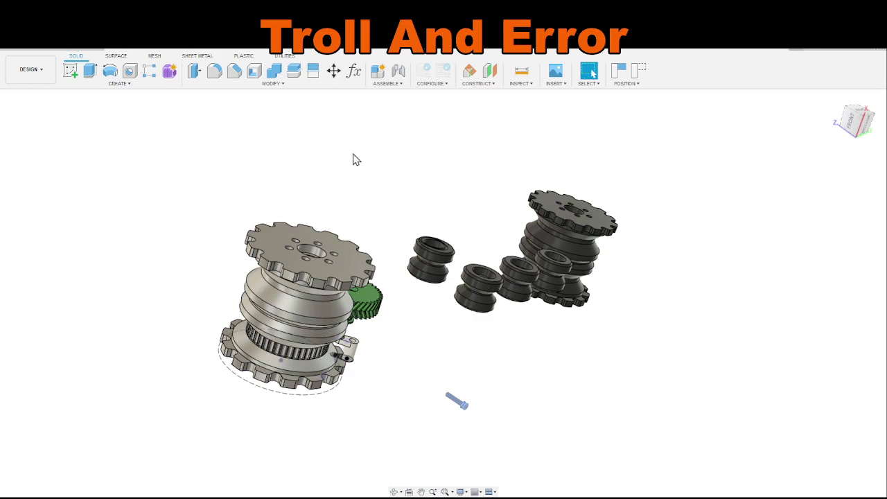
{"action": "scroll", "coordinate": [436, 361], "scroll_direction": "up", "scroll_amount": 3}
{"action": "middle_click_drag", "start_coordinate": [537, 424], "coordinate": [483, 471], "text": "shift"}
{"action": "scroll", "coordinate": [483, 471], "scroll_direction": "up", "scroll_amount": 5}
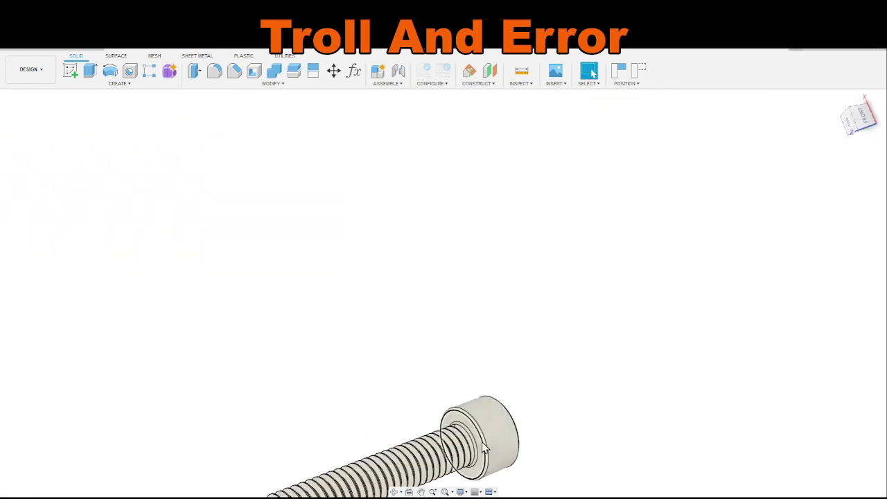
{"action": "key", "text": "j"}
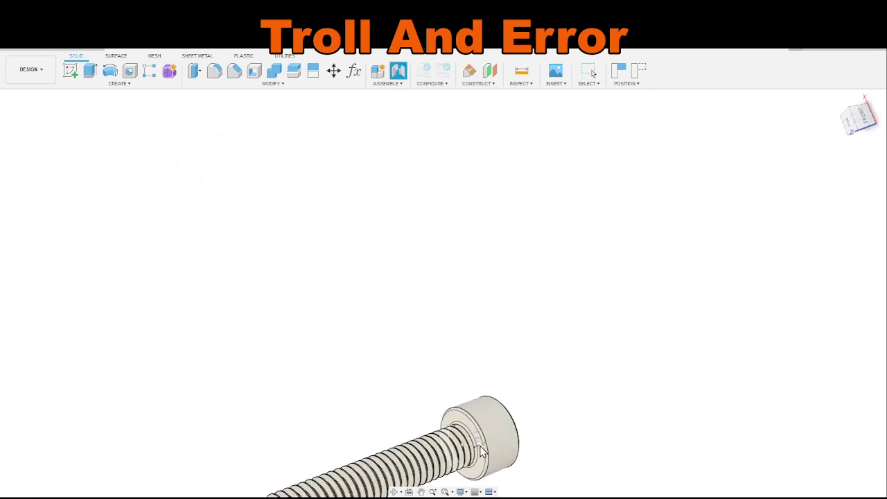
{"action": "left_click", "coordinate": [481, 452]}
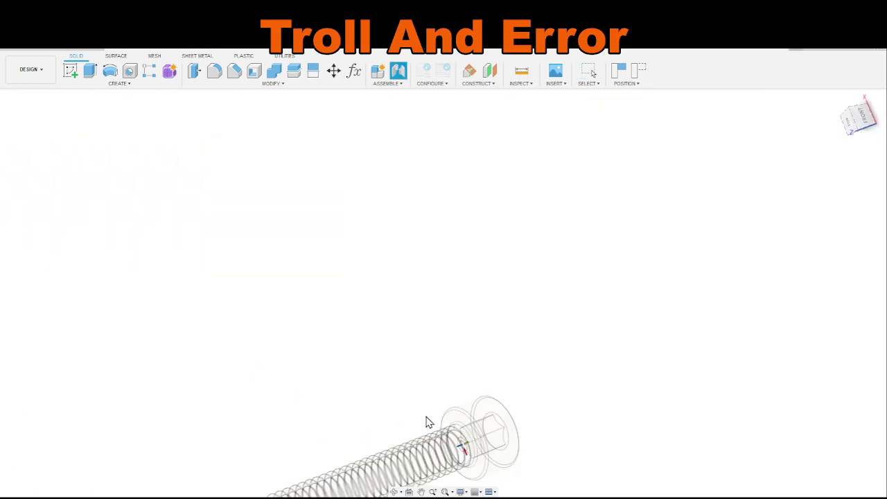
{"action": "scroll", "coordinate": [568, 382], "scroll_direction": "down", "scroll_amount": 8}
{"action": "middle_click_drag", "start_coordinate": [651, 323], "coordinate": [564, 339], "text": "shift"}
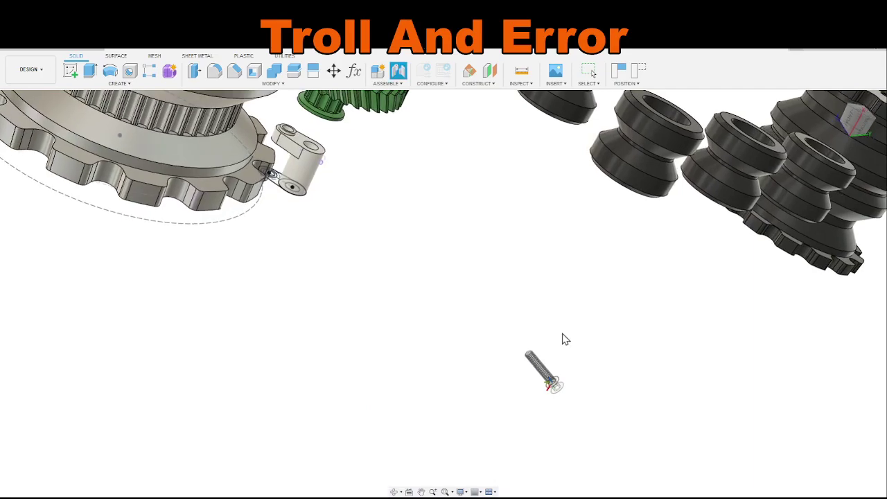
{"action": "key", "text": "Escape"}
Step: Examine the idler arm's position between the lower sprocket and the green gear's small pulley, and where the loose screw sits
{"action": "middle_click_drag", "start_coordinate": [485, 273], "coordinate": [590, 402], "text": "shift"}
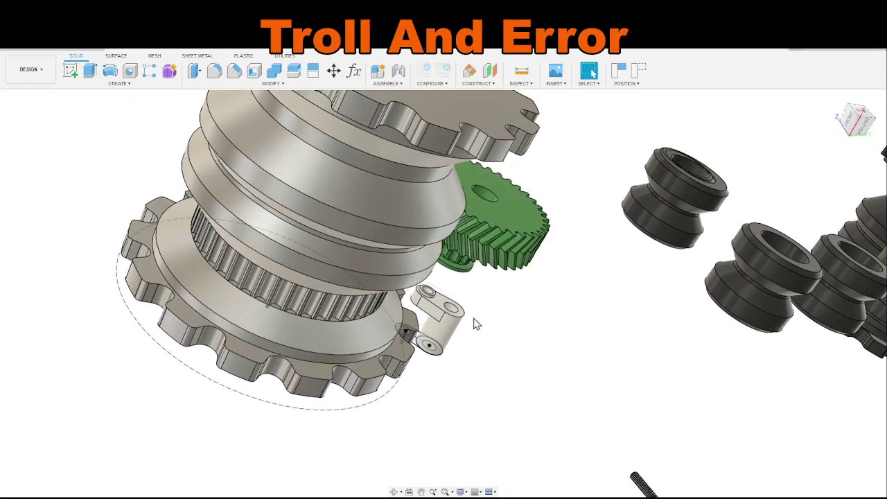
{"action": "scroll", "coordinate": [473, 319], "scroll_direction": "up", "scroll_amount": 5}
{"action": "mouse_move", "coordinate": [517, 381]}
{"action": "middle_mouse_down", "text": "shift"}
{"action": "mouse_move", "coordinate": [497, 354]}
{"action": "mouse_move", "coordinate": [513, 349]}
{"action": "mouse_move", "coordinate": [504, 336]}
{"action": "mouse_move", "coordinate": [527, 356]}
{"action": "mouse_move", "coordinate": [520, 372]}
{"action": "mouse_move", "coordinate": [509, 361]}
{"action": "mouse_move", "coordinate": [515, 372]}
{"action": "middle_mouse_up", "text": "shift"}
{"action": "scroll", "coordinate": [543, 317], "scroll_direction": "down", "scroll_amount": 5}
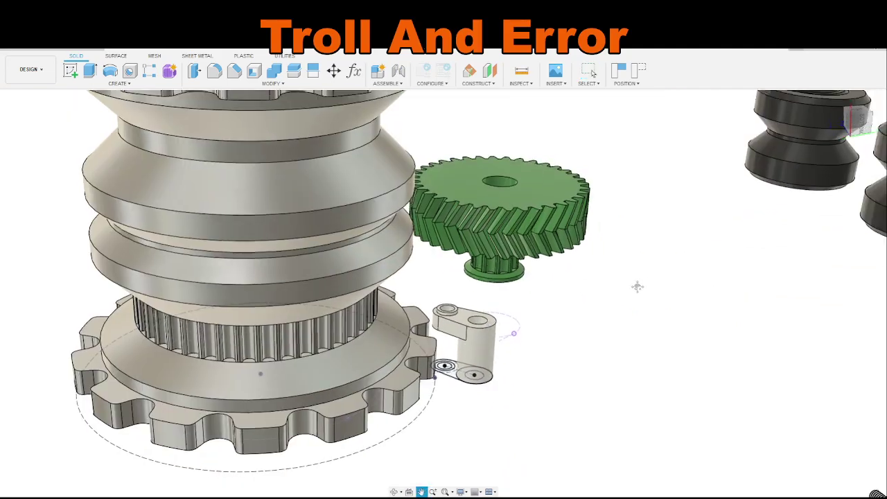
{"action": "scroll", "coordinate": [374, 159], "scroll_direction": "up", "scroll_amount": 4}
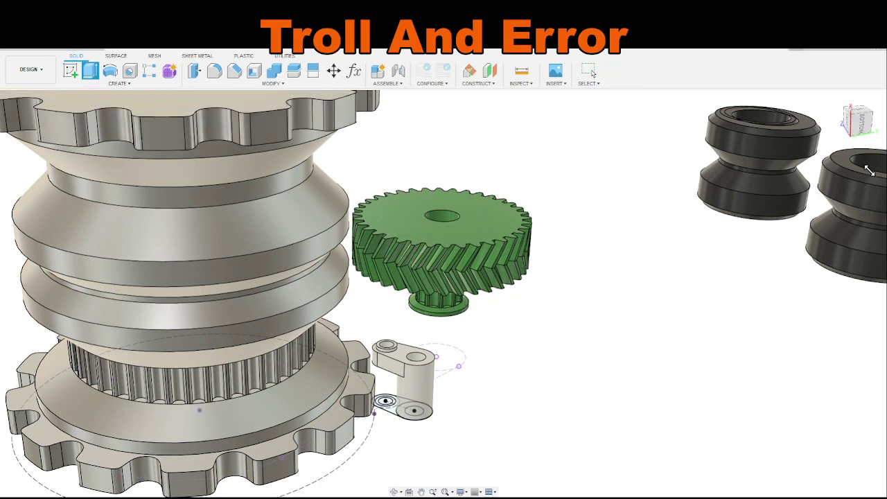
{"action": "key", "text": "Escape"}
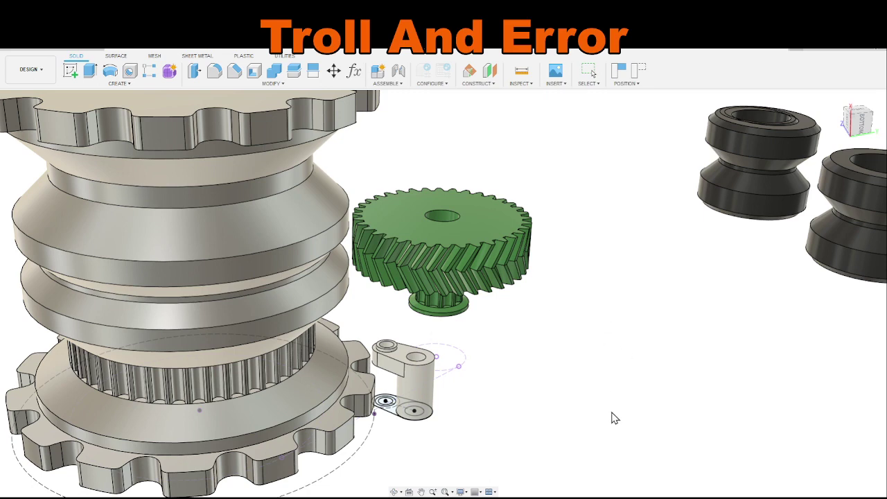
{"action": "scroll", "coordinate": [595, 339], "scroll_direction": "down", "scroll_amount": 5}
{"action": "scroll", "coordinate": [637, 368], "scroll_direction": "up", "scroll_amount": 4}
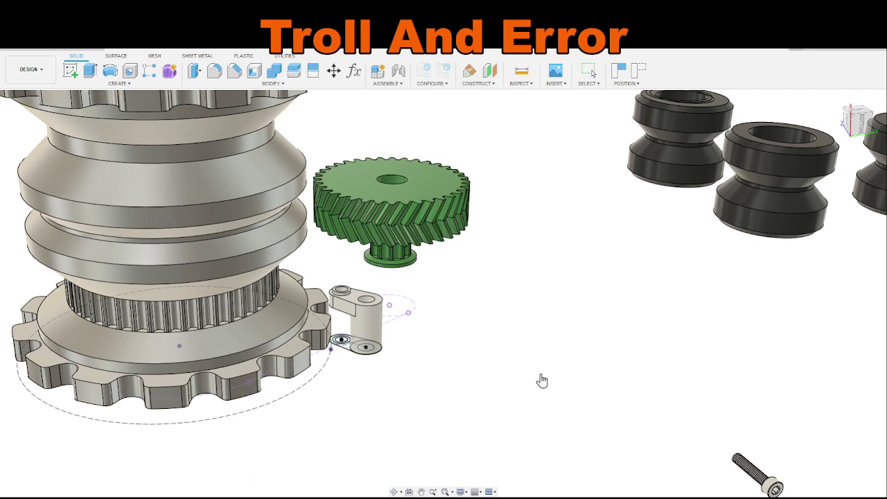
{"action": "key", "text": "F6"}
{"action": "key", "text": "m"}
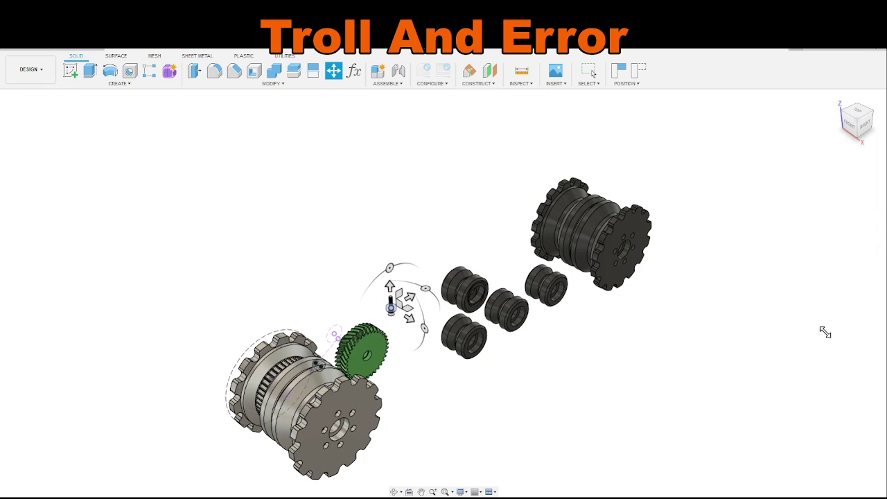
{"action": "key", "text": "Escape"}
{"action": "scroll", "coordinate": [402, 335], "scroll_direction": "up", "scroll_amount": 5}
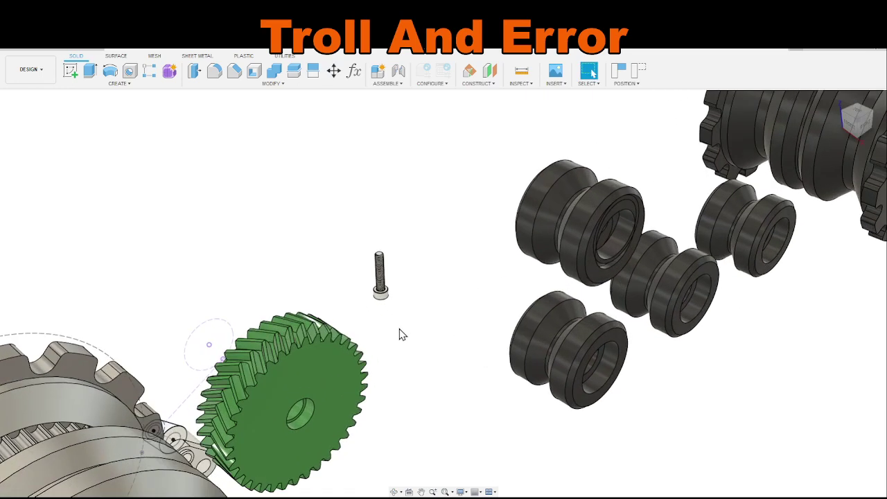
Step: Place a small bearing ring around the shank of the loose socket-head screw, near its head
{"action": "scroll", "coordinate": [326, 323], "scroll_direction": "down", "scroll_amount": 5}
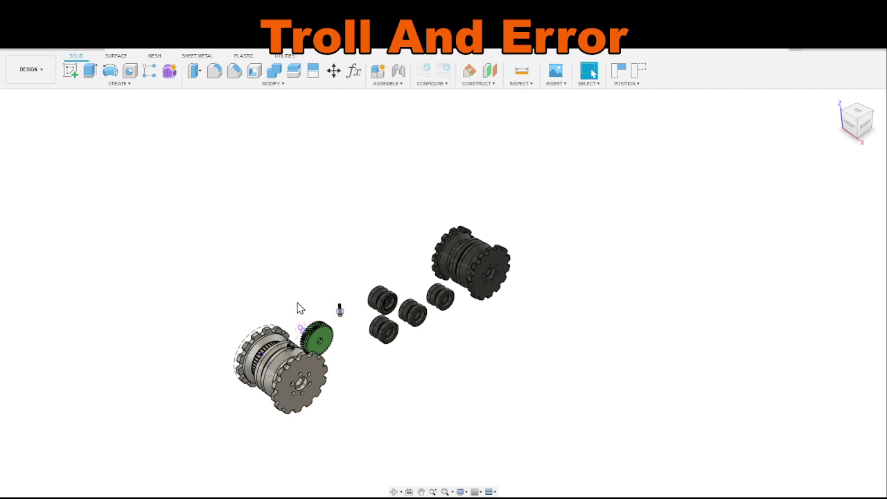
{"action": "scroll", "coordinate": [323, 313], "scroll_direction": "up", "scroll_amount": 6}
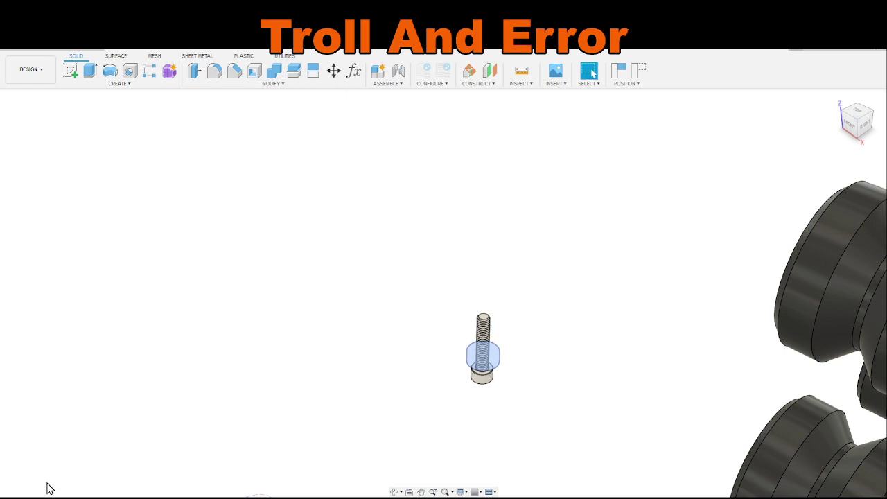
{"action": "scroll", "coordinate": [205, 442], "scroll_direction": "down", "scroll_amount": 6}
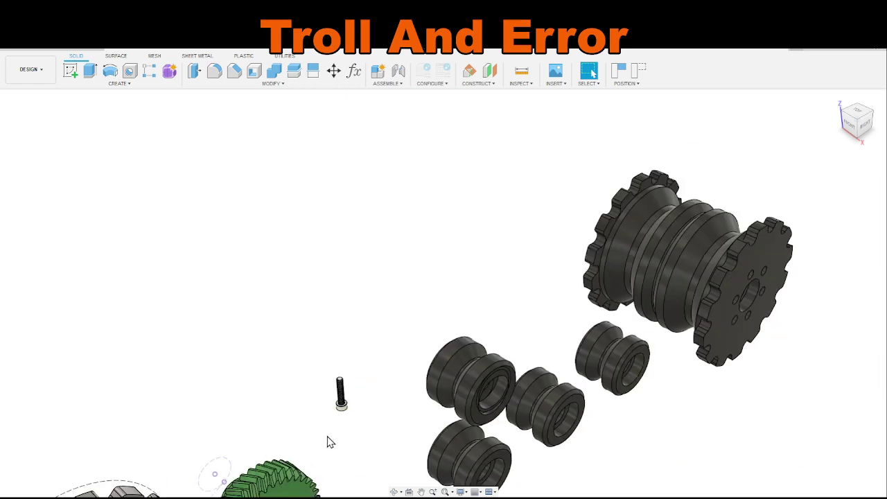
{"action": "scroll", "coordinate": [329, 441], "scroll_direction": "down", "scroll_amount": 4}
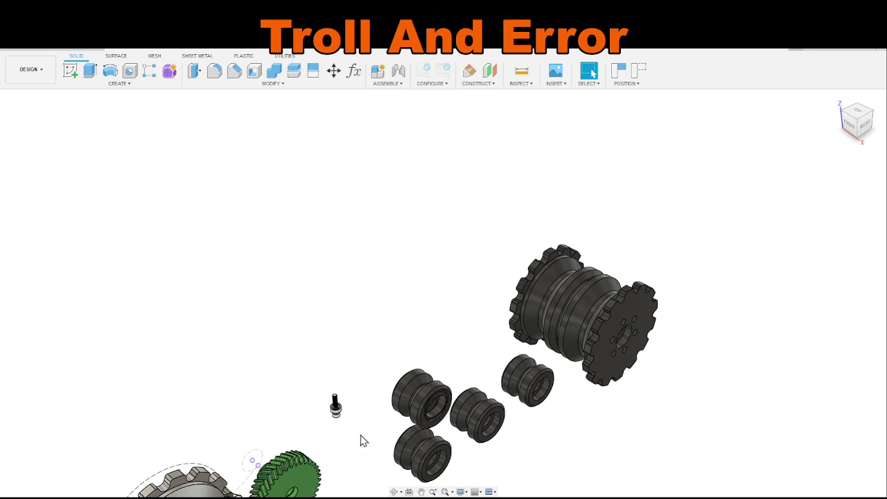
Step: Hide the black wheels and rear sprocket drum, and inspect the idler arm beside the large sprocket and green gear
{"action": "scroll", "coordinate": [328, 439], "scroll_direction": "up", "scroll_amount": 5}
{"action": "middle_click_drag", "start_coordinate": [341, 439], "coordinate": [384, 358], "text": "shift"}
{"action": "scroll", "coordinate": [340, 428], "scroll_direction": "down", "scroll_amount": 5}
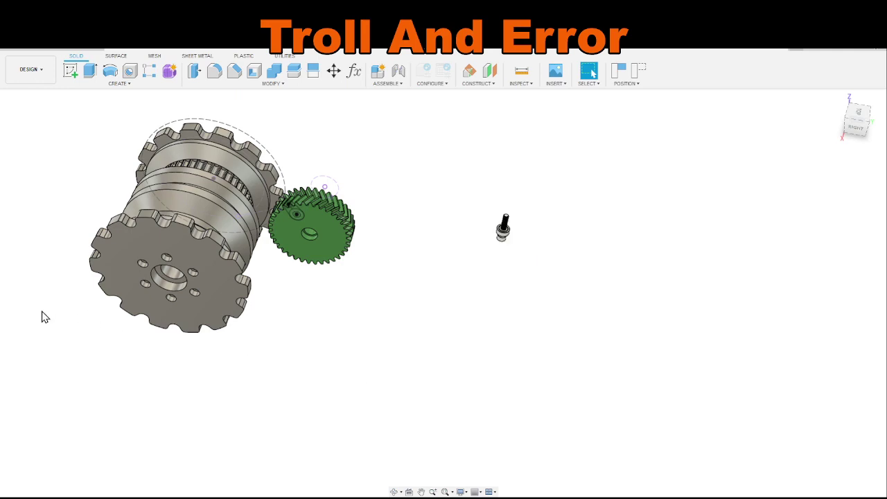
{"action": "middle_click_drag", "start_coordinate": [420, 339], "coordinate": [522, 379], "text": "shift"}
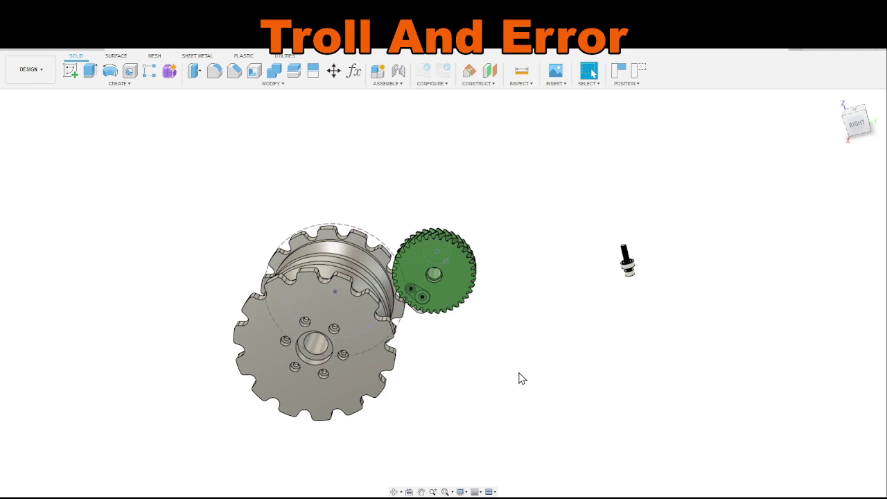
{"action": "scroll", "coordinate": [437, 319], "scroll_direction": "up", "scroll_amount": 3}
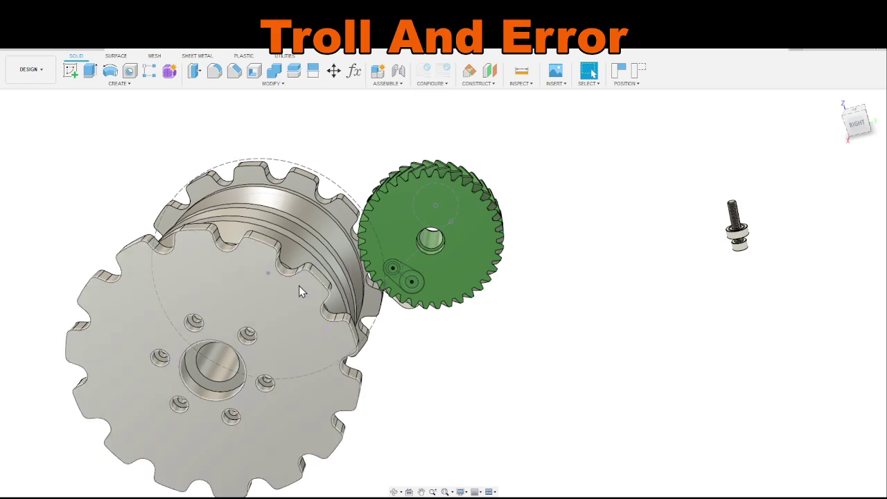
{"action": "scroll", "coordinate": [439, 319], "scroll_direction": "up", "scroll_amount": 2}
{"action": "middle_click_drag", "start_coordinate": [446, 338], "coordinate": [449, 317], "text": "shift"}
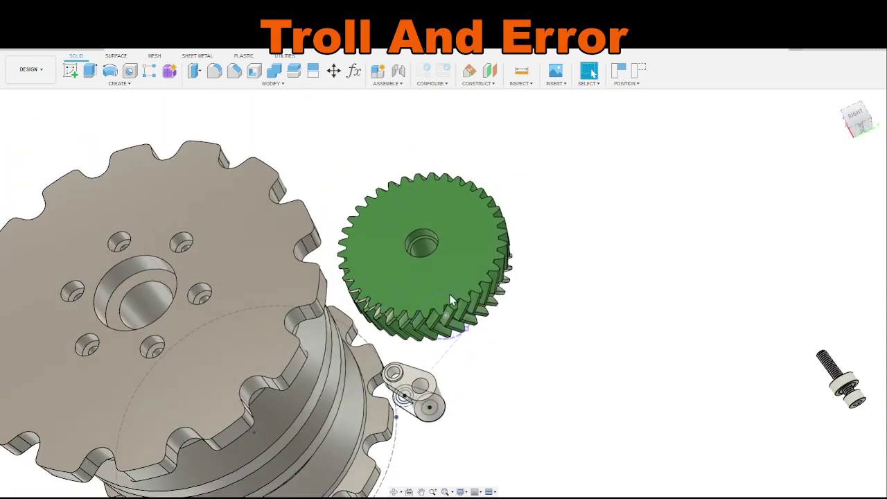
{"action": "left_click", "coordinate": [565, 88]}
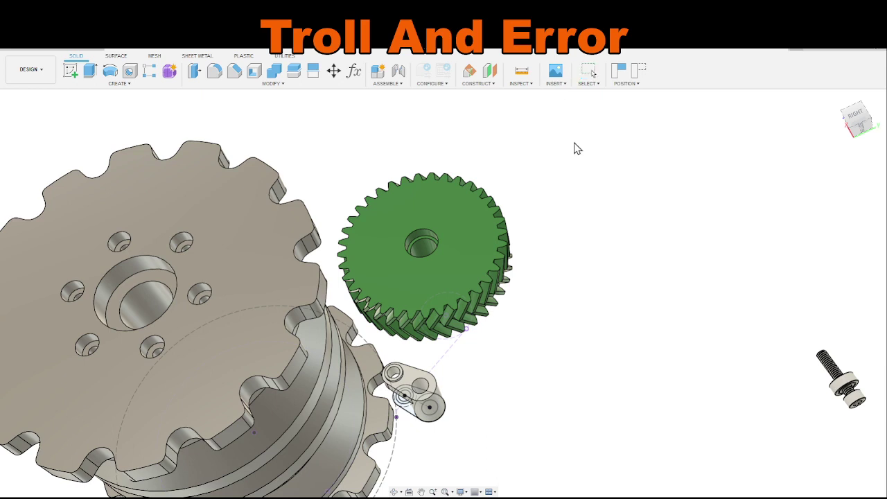
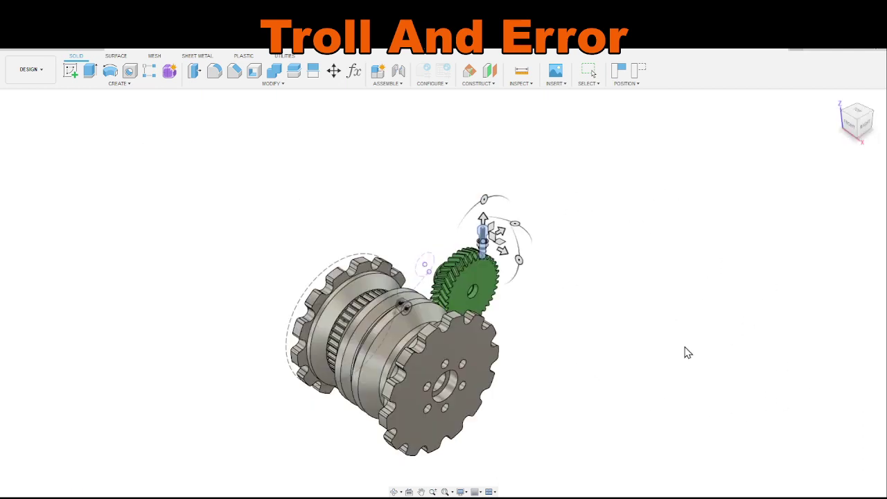
{"action": "scroll", "coordinate": [555, 277], "scroll_direction": "up", "scroll_amount": 3}
{"action": "middle_click_drag", "start_coordinate": [566, 264], "coordinate": [547, 242], "text": "shift"}
{"action": "scroll", "coordinate": [548, 370], "scroll_direction": "up", "scroll_amount": 2}
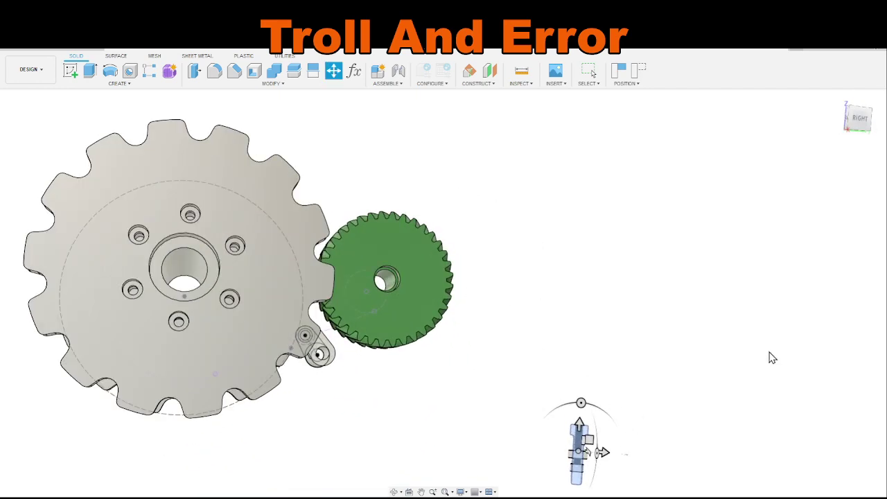
{"action": "key", "text": "Escape"}
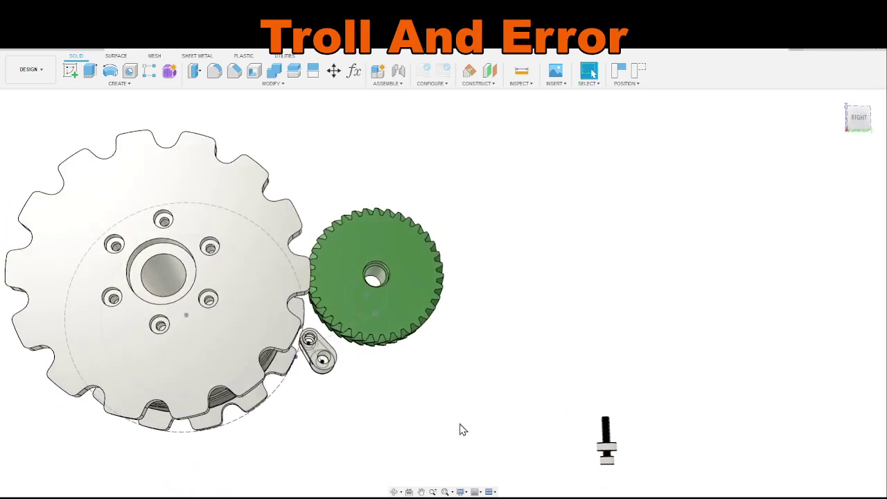
Step: Create an offset construction plane from the underside of the green pulley's upper flange, where the belt teeth begin
{"action": "scroll", "coordinate": [365, 398], "scroll_direction": "up", "scroll_amount": 5}
{"action": "middle_click_drag", "start_coordinate": [365, 398], "coordinate": [386, 370], "text": "shift"}
{"action": "scroll", "coordinate": [371, 367], "scroll_direction": "down", "scroll_amount": 5}
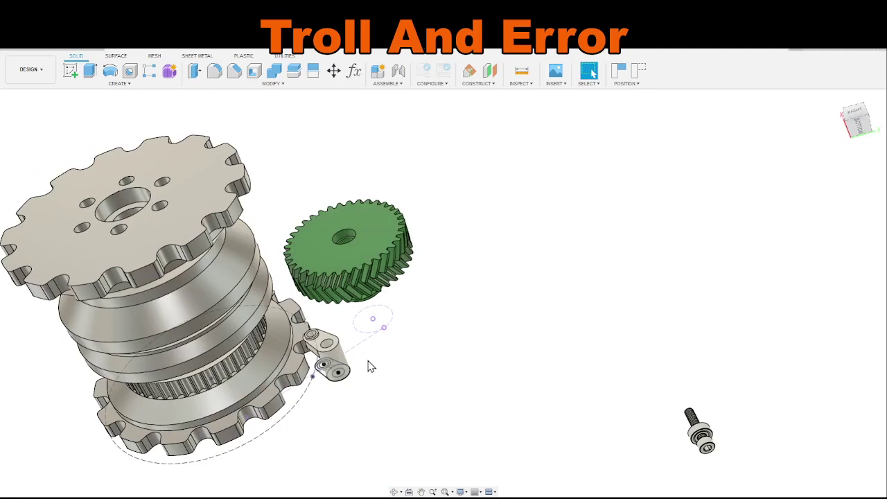
{"action": "mouse_move", "coordinate": [365, 365]}
{"action": "middle_mouse_down", "text": "shift"}
{"action": "mouse_move", "coordinate": [366, 372]}
{"action": "mouse_move", "coordinate": [360, 353]}
{"action": "middle_mouse_up", "text": "shift"}
{"action": "scroll", "coordinate": [360, 352], "scroll_direction": "up", "scroll_amount": 4}
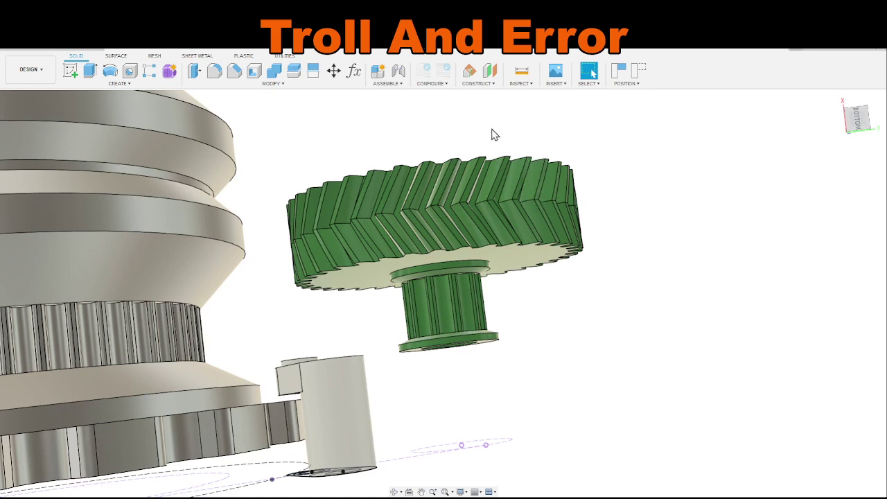
{"action": "left_click", "coordinate": [489, 70]}
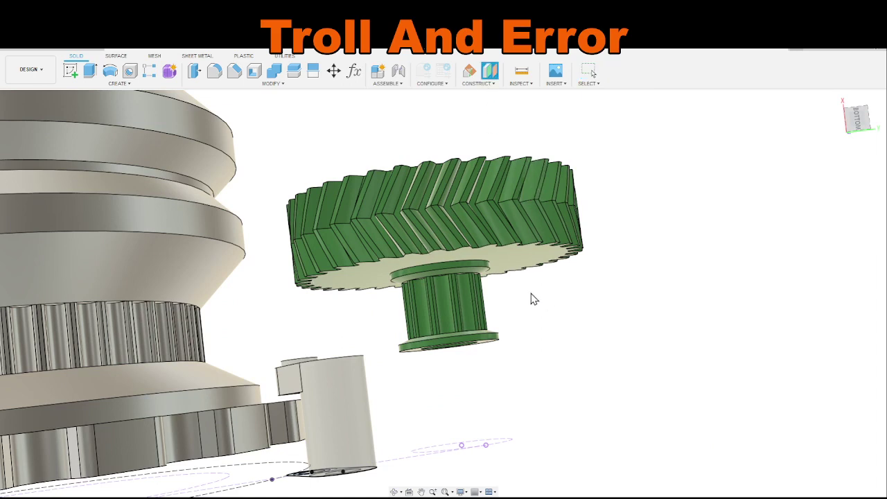
{"action": "middle_click_drag", "start_coordinate": [534, 313], "coordinate": [466, 285], "text": "shift"}
{"action": "scroll", "coordinate": [421, 276], "scroll_direction": "up", "scroll_amount": 4}
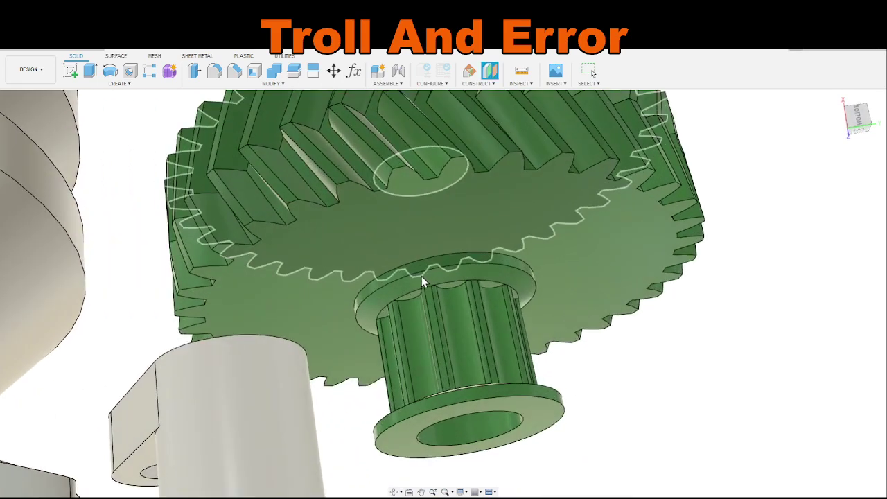
{"action": "left_click", "coordinate": [411, 294]}
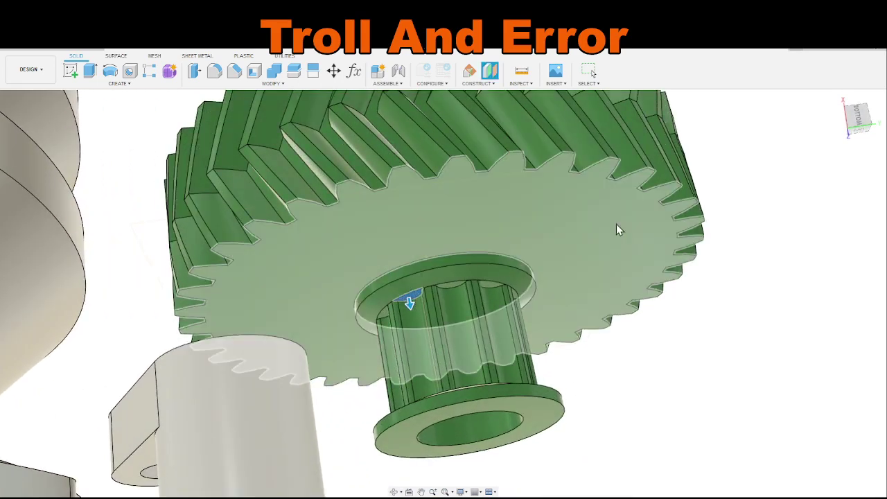
{"action": "scroll", "coordinate": [645, 239], "scroll_direction": "down", "scroll_amount": 4}
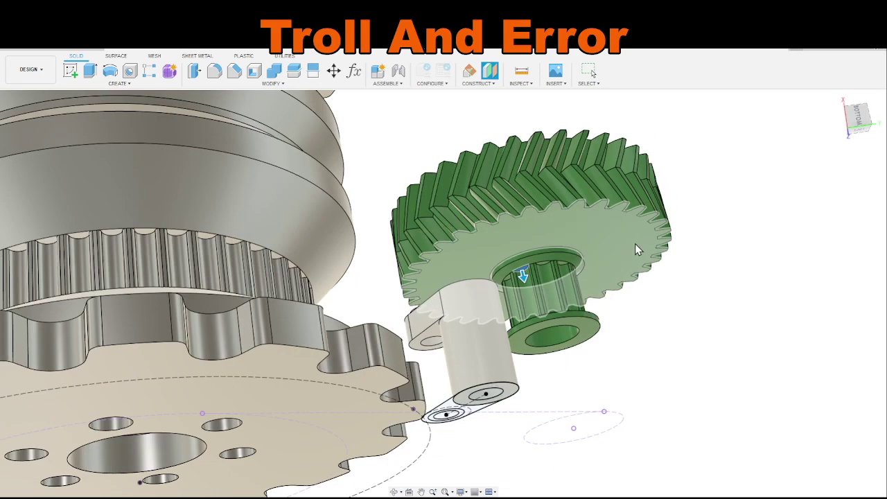
{"action": "middle_click_drag", "start_coordinate": [636, 250], "coordinate": [660, 316], "text": "shift"}
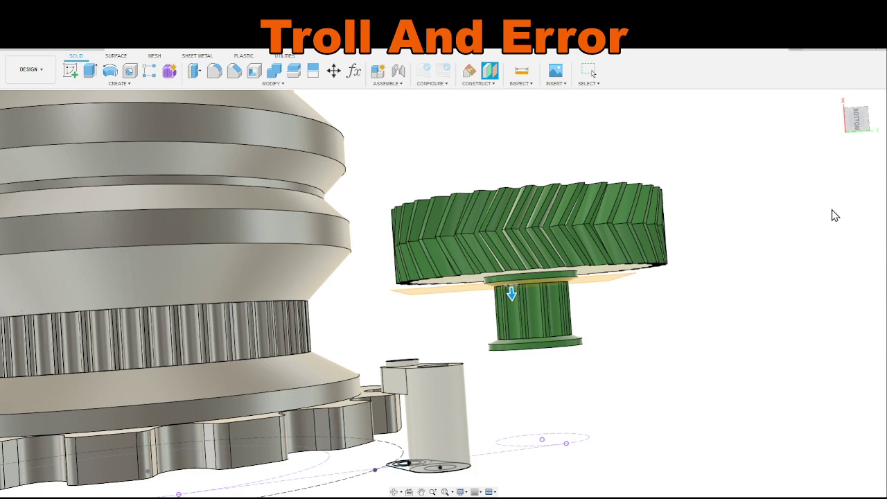
{"action": "mouse_move", "coordinate": [465, 330]}
{"action": "middle_mouse_down", "text": "shift"}
{"action": "mouse_move", "coordinate": [444, 335]}
{"action": "mouse_move", "coordinate": [468, 336]}
{"action": "mouse_move", "coordinate": [452, 341]}
{"action": "mouse_move", "coordinate": [460, 329]}
{"action": "mouse_move", "coordinate": [468, 339]}
{"action": "middle_mouse_up", "text": "shift"}
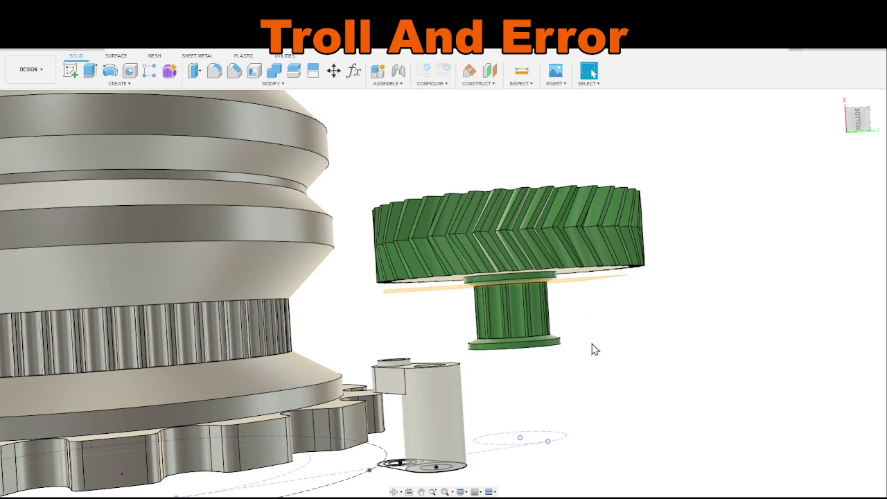
{"action": "mouse_move", "coordinate": [531, 388]}
{"action": "middle_mouse_down", "text": "shift"}
{"action": "mouse_move", "coordinate": [531, 378]}
{"action": "mouse_move", "coordinate": [518, 390]}
{"action": "mouse_move", "coordinate": [540, 382]}
{"action": "mouse_move", "coordinate": [534, 385]}
{"action": "middle_mouse_up", "text": "shift"}
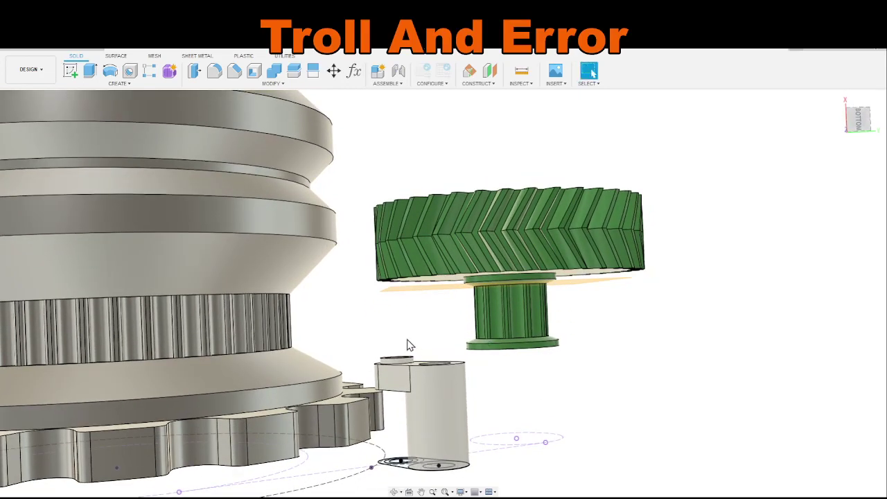
Step: Compare the height of the idler arm's ring with the belt-tooth section between the green pulley's flanges
{"action": "scroll", "coordinate": [409, 347], "scroll_direction": "up", "scroll_amount": 6}
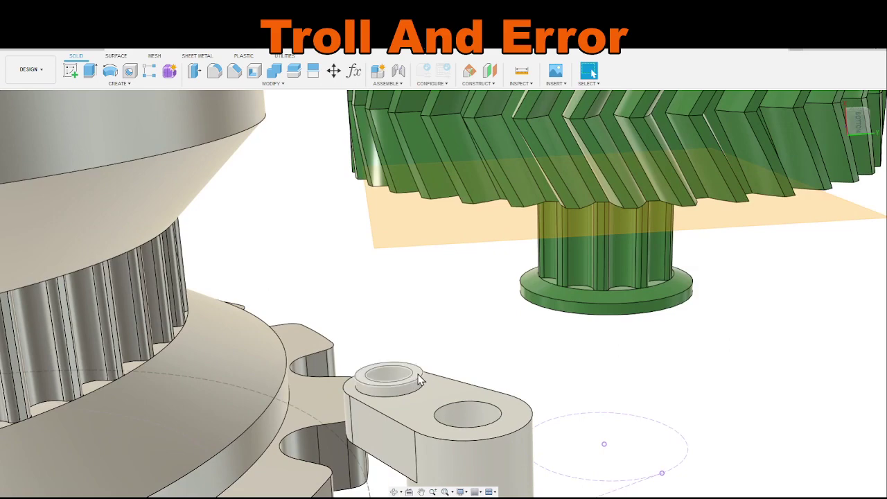
{"action": "left_click", "coordinate": [419, 379]}
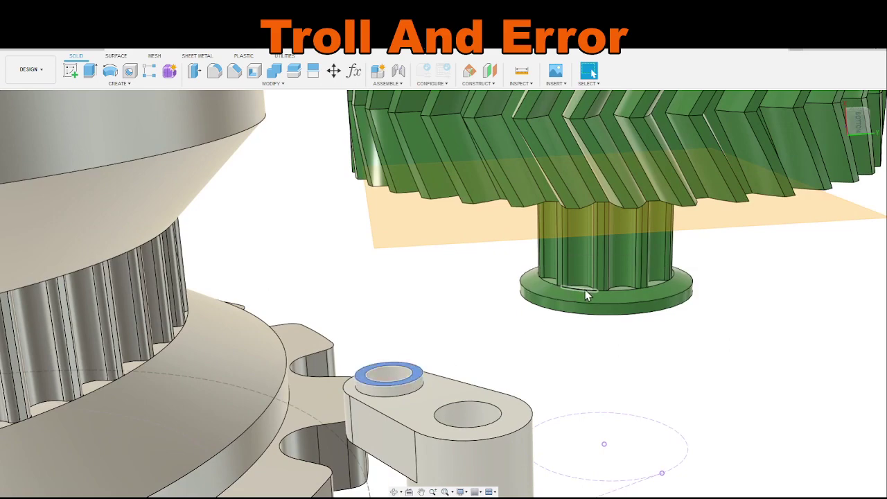
{"action": "scroll", "coordinate": [586, 296], "scroll_direction": "down", "scroll_amount": 5}
{"action": "middle_click_drag", "start_coordinate": [555, 333], "coordinate": [601, 333], "text": "shift"}
{"action": "scroll", "coordinate": [554, 326], "scroll_direction": "up", "scroll_amount": 3}
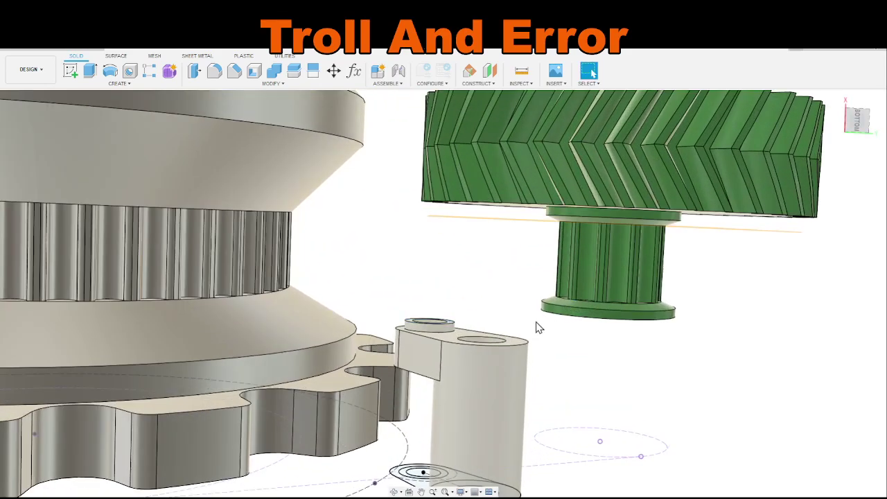
{"action": "middle_click_drag", "start_coordinate": [463, 293], "coordinate": [451, 310], "text": "shift"}
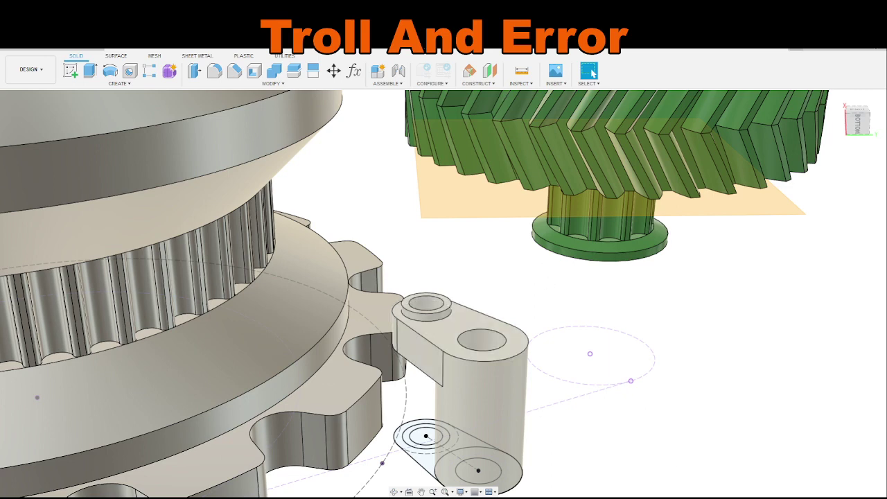
{"action": "key", "text": "ctrl+z"}
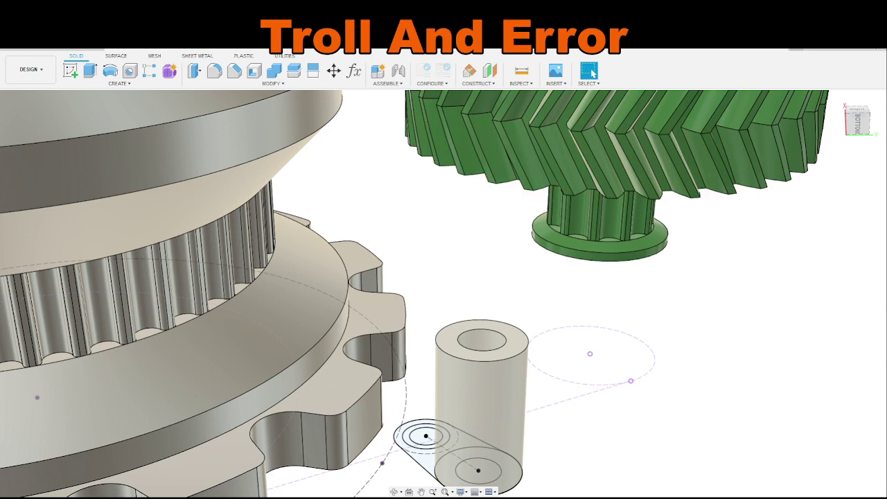
{"action": "key", "text": "ctrl+y"}
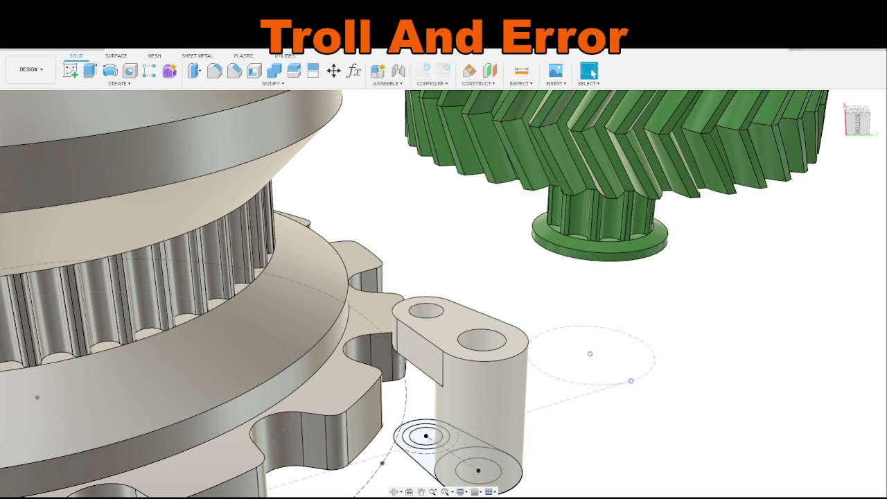
{"action": "left_click", "coordinate": [462, 326]}
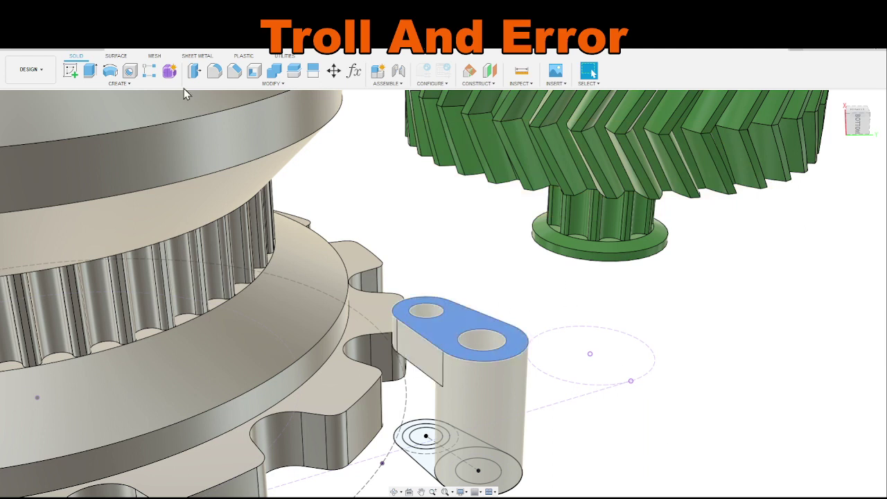
{"action": "left_click", "coordinate": [197, 77]}
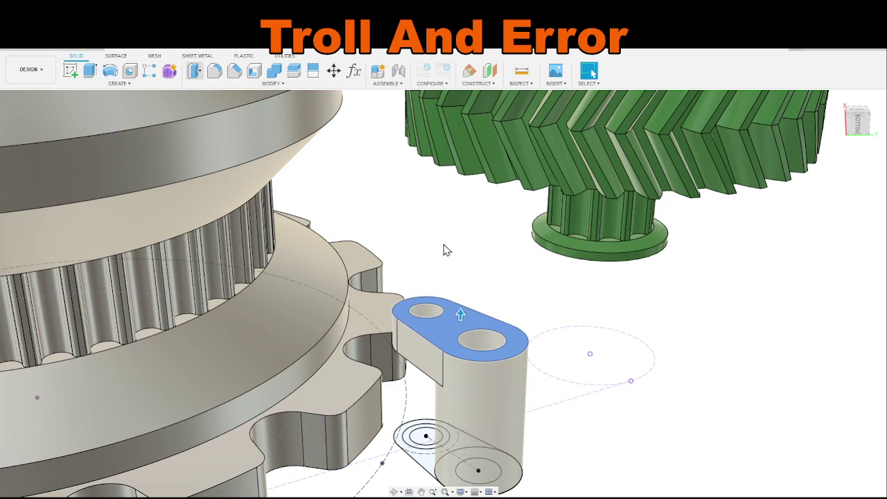
{"action": "left_click", "coordinate": [580, 237]}
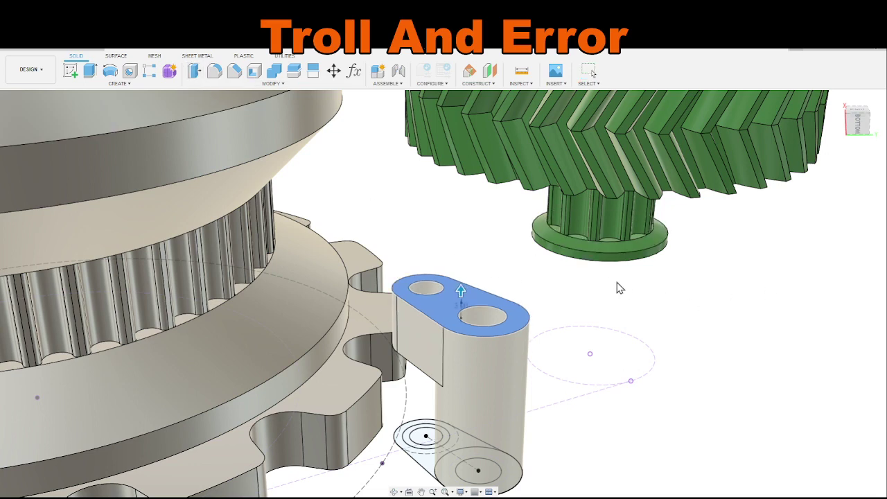
{"action": "mouse_move", "coordinate": [658, 318]}
{"action": "middle_mouse_down", "text": "shift"}
{"action": "mouse_move", "coordinate": [650, 297]}
{"action": "mouse_move", "coordinate": [662, 298]}
{"action": "mouse_move", "coordinate": [660, 307]}
{"action": "middle_mouse_up", "text": "shift"}
{"action": "scroll", "coordinate": [574, 255], "scroll_direction": "up", "scroll_amount": 3}
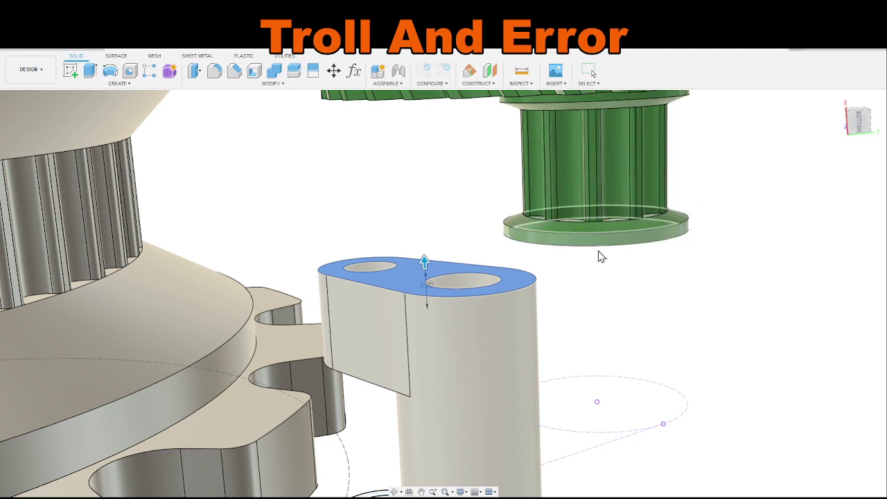
{"action": "key", "text": "Escape"}
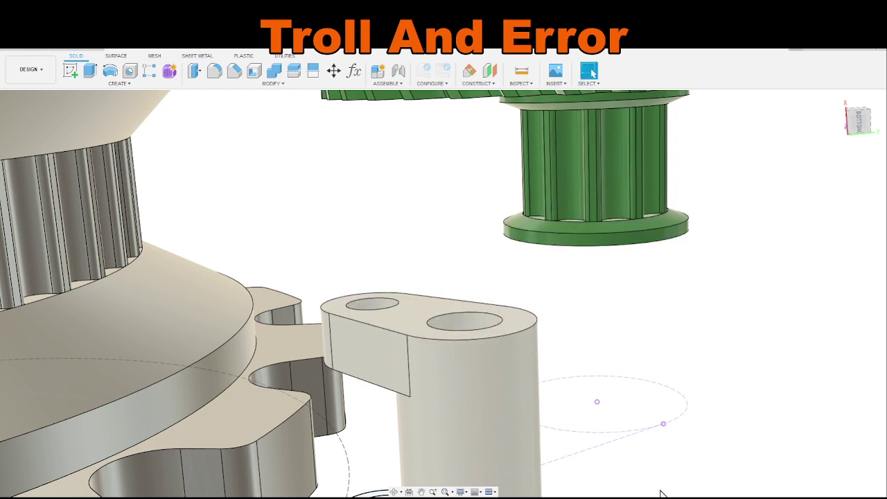
Step: Roll the model back to before the ring and extend the idler arm's upper face by 2 mm
{"action": "key", "text": "ctrl+z"}
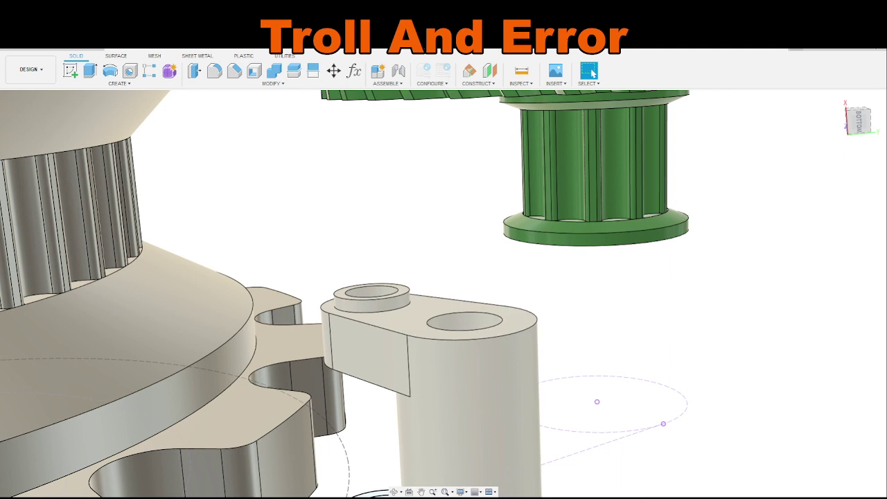
{"action": "key", "text": "ctrl+z"}
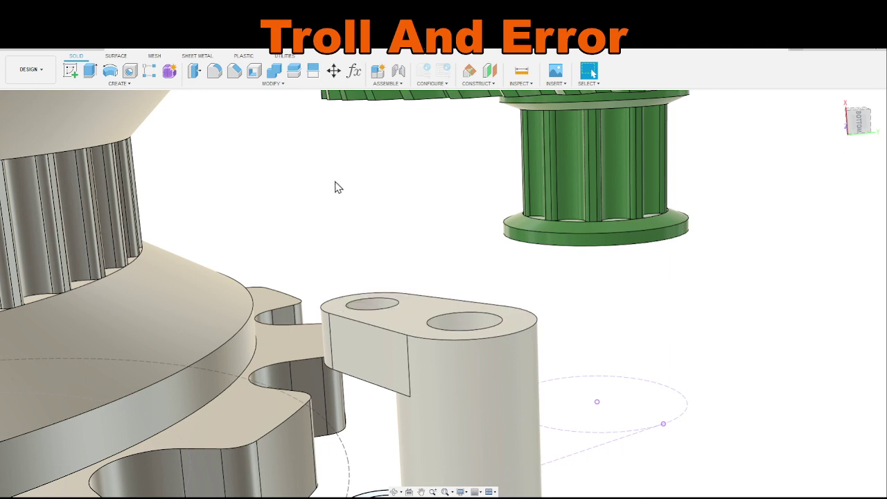
{"action": "left_click", "coordinate": [197, 76]}
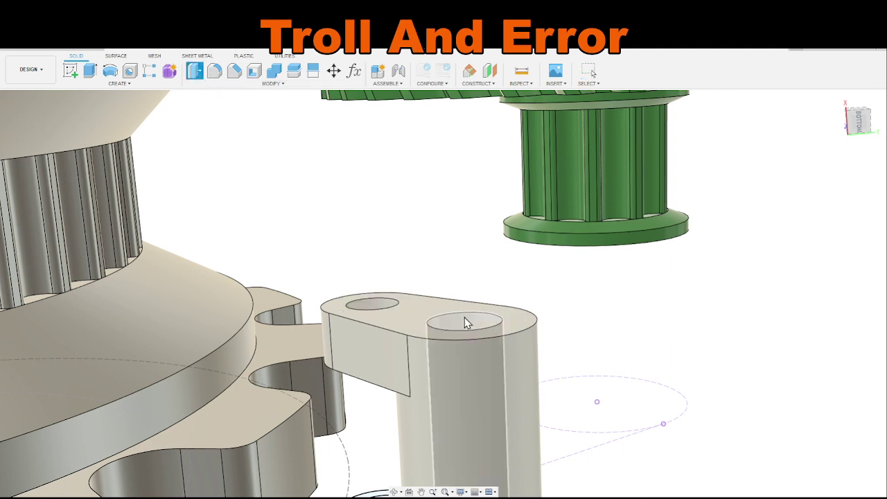
{"action": "left_click", "coordinate": [421, 303]}
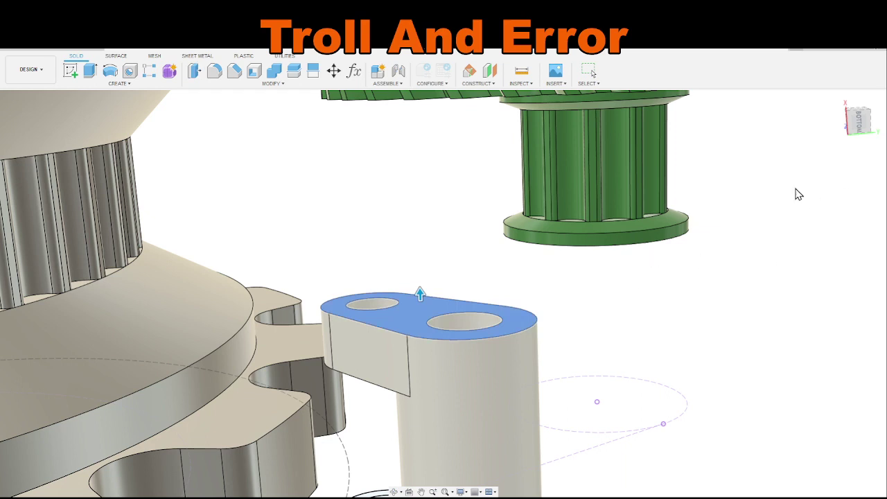
{"action": "type", "text": "2"}
{"action": "key", "text": "Return"}
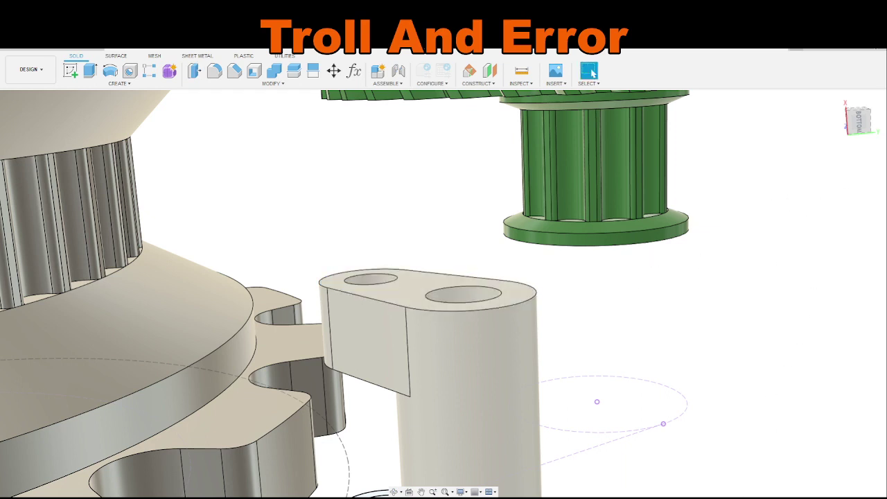
Step: Edit the ring's extrusion to run from the arm's upper face to the inner face of the green pulley's lower flange
{"action": "double_click", "coordinate": [704, 497]}
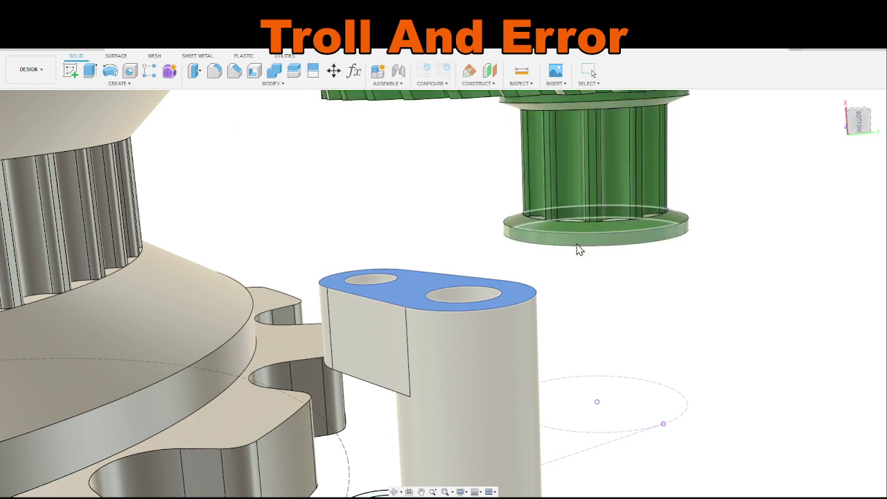
{"action": "mouse_move", "coordinate": [573, 221]}
{"action": "middle_mouse_down", "text": "shift"}
{"action": "mouse_move", "coordinate": [568, 167]}
{"action": "mouse_move", "coordinate": [576, 159]}
{"action": "middle_mouse_up", "text": "shift"}
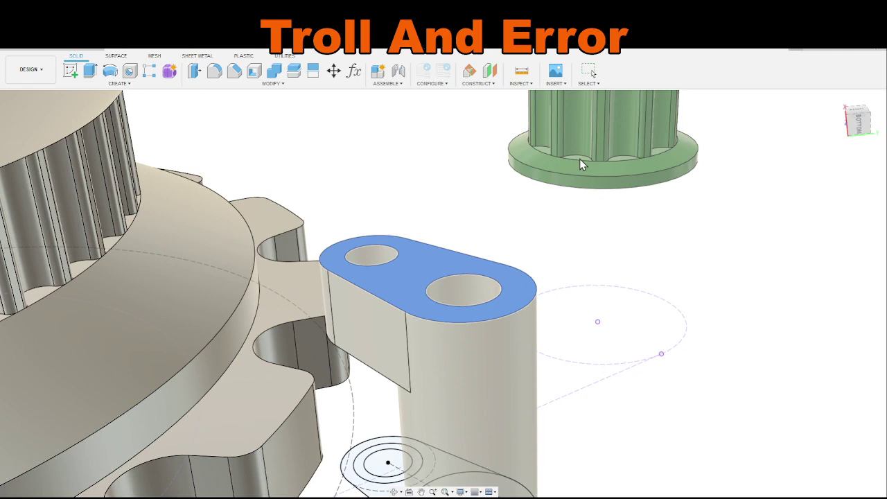
{"action": "scroll", "coordinate": [598, 152], "scroll_direction": "up", "scroll_amount": 3}
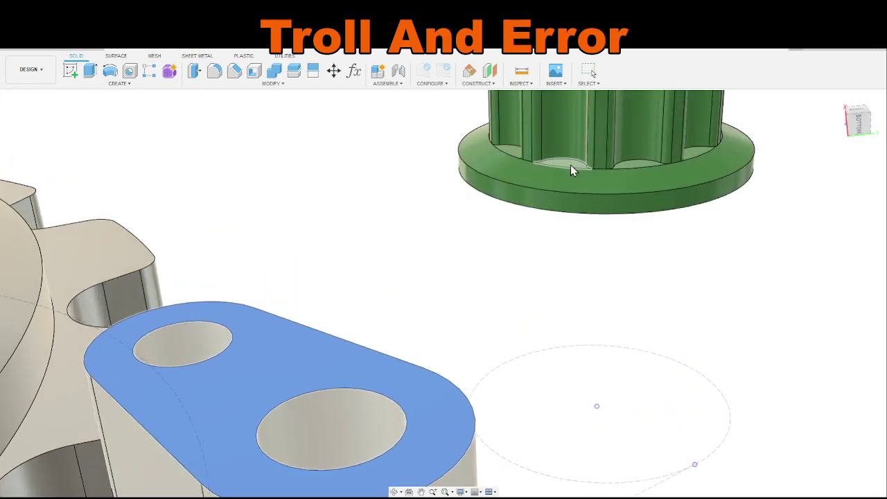
{"action": "scroll", "coordinate": [479, 246], "scroll_direction": "down", "scroll_amount": 3}
{"action": "mouse_move", "coordinate": [552, 293]}
{"action": "middle_mouse_down", "text": "shift"}
{"action": "mouse_move", "coordinate": [547, 283]}
{"action": "mouse_move", "coordinate": [550, 296]}
{"action": "middle_mouse_up", "text": "shift"}
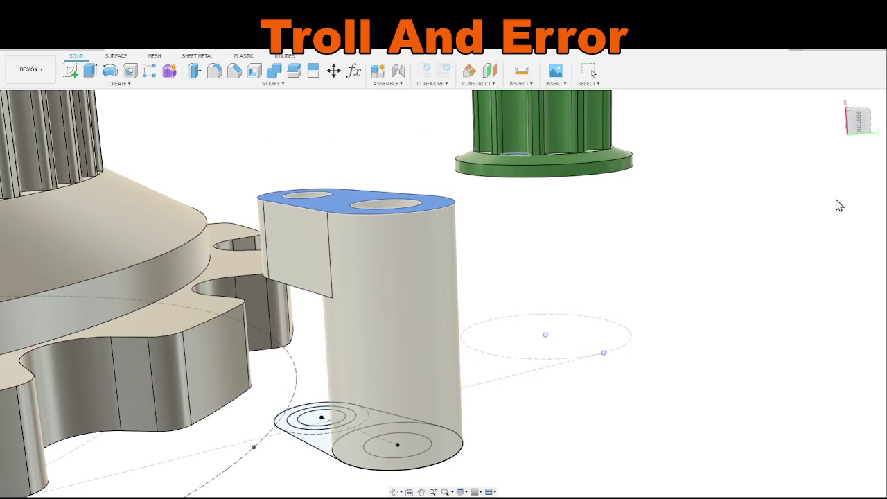
{"action": "left_click", "coordinate": [297, 426]}
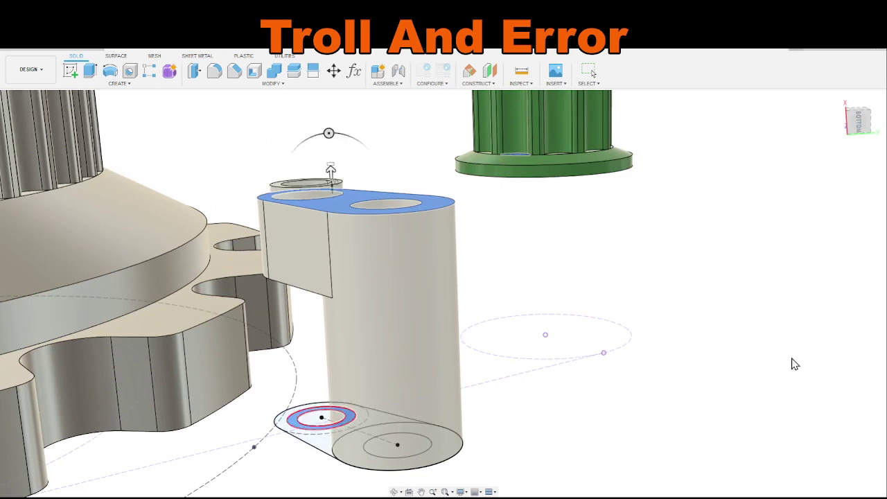
{"action": "key", "text": "Escape"}
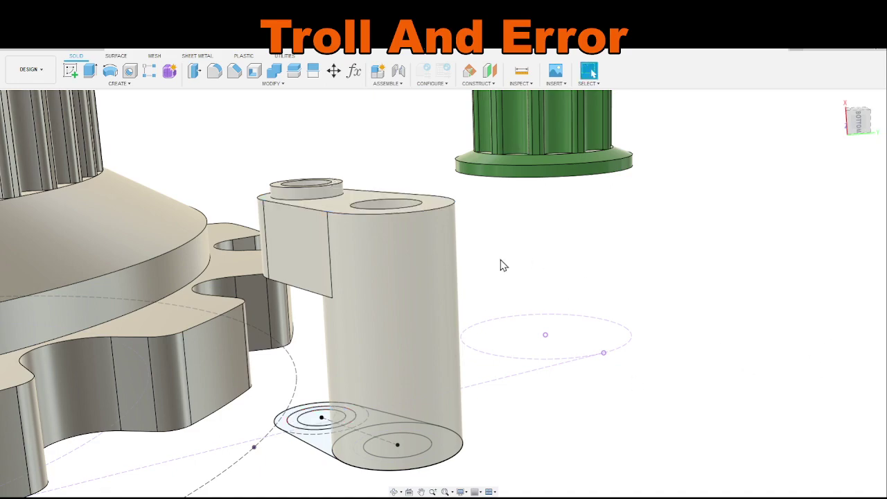
Step: Examine the raised idler arm and its ring against the sprocket's belt teeth and the green gear's pulley
{"action": "middle_click_drag", "start_coordinate": [504, 264], "coordinate": [562, 339]}
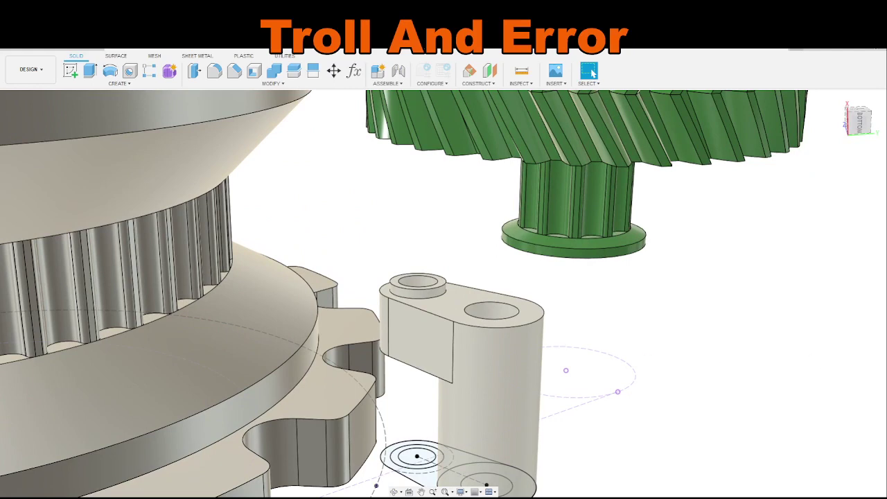
{"action": "scroll", "coordinate": [479, 244], "scroll_direction": "down", "scroll_amount": 5}
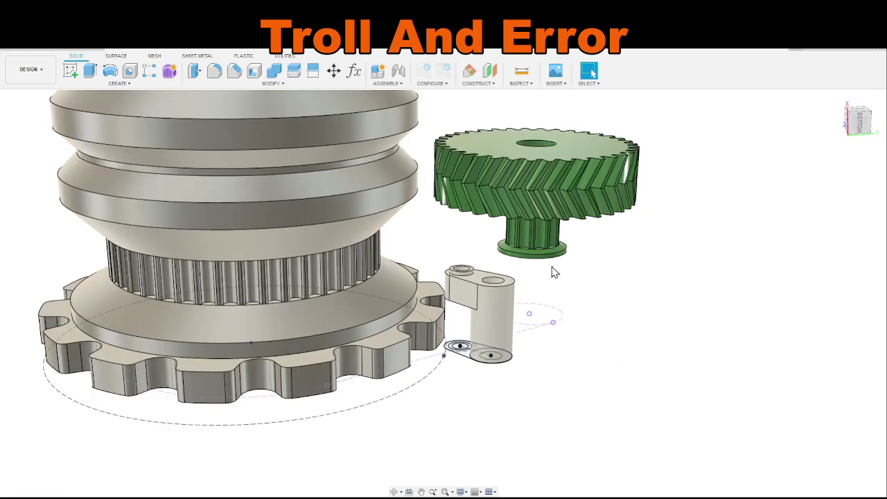
{"action": "scroll", "coordinate": [553, 274], "scroll_direction": "up", "scroll_amount": 3}
{"action": "middle_click_drag", "start_coordinate": [550, 275], "coordinate": [574, 311], "text": "shift"}
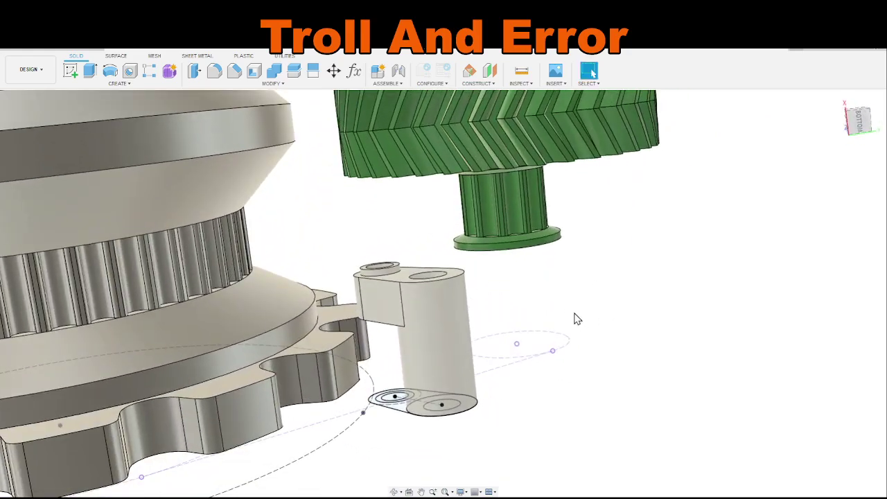
{"action": "scroll", "coordinate": [424, 212], "scroll_direction": "up", "scroll_amount": 3}
{"action": "middle_click_drag", "start_coordinate": [436, 258], "coordinate": [430, 247], "text": "shift"}
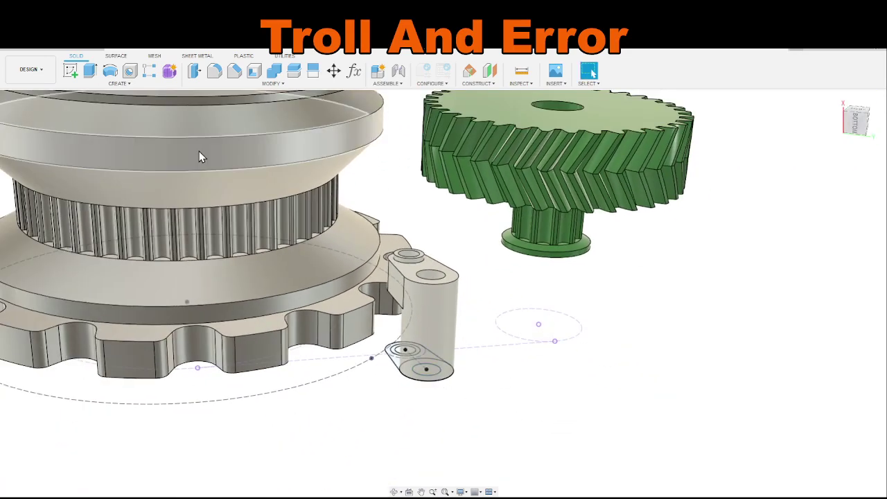
{"action": "scroll", "coordinate": [576, 351], "scroll_direction": "down", "scroll_amount": 5}
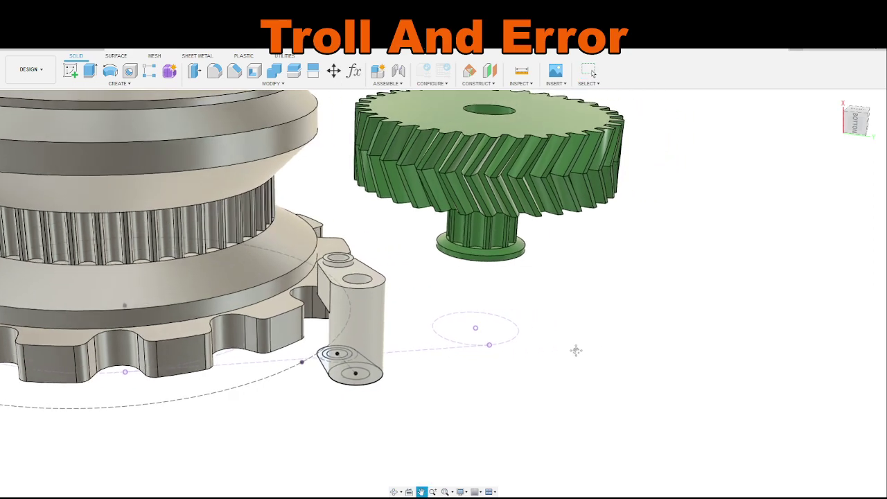
{"action": "scroll", "coordinate": [541, 347], "scroll_direction": "up", "scroll_amount": 6}
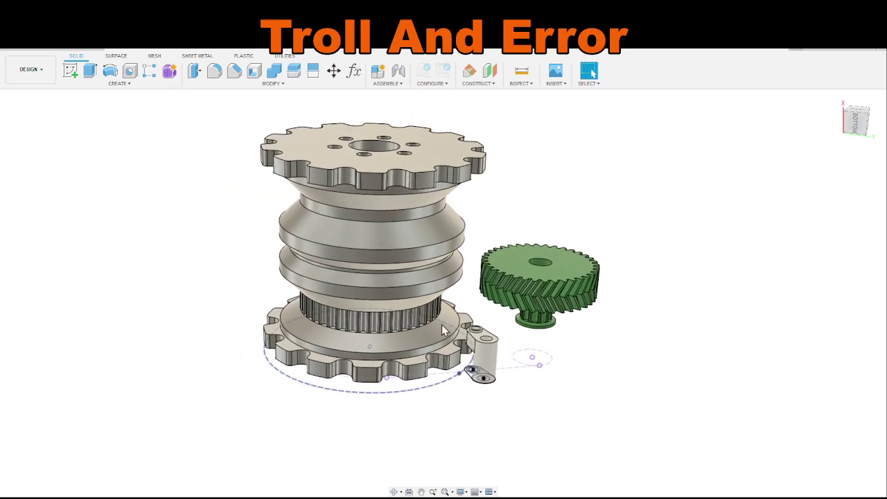
{"action": "scroll", "coordinate": [541, 346], "scroll_direction": "up", "scroll_amount": 3}
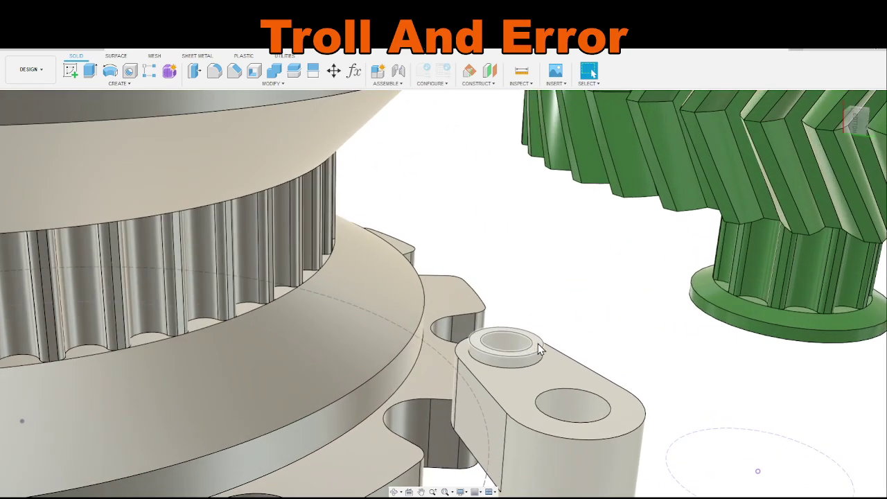
Step: Measure between the ring's upper face and the underside of the green pulley's upper flange
{"action": "left_click", "coordinate": [510, 344]}
{"action": "middle_click_drag", "start_coordinate": [509, 344], "coordinate": [571, 293], "text": "shift"}
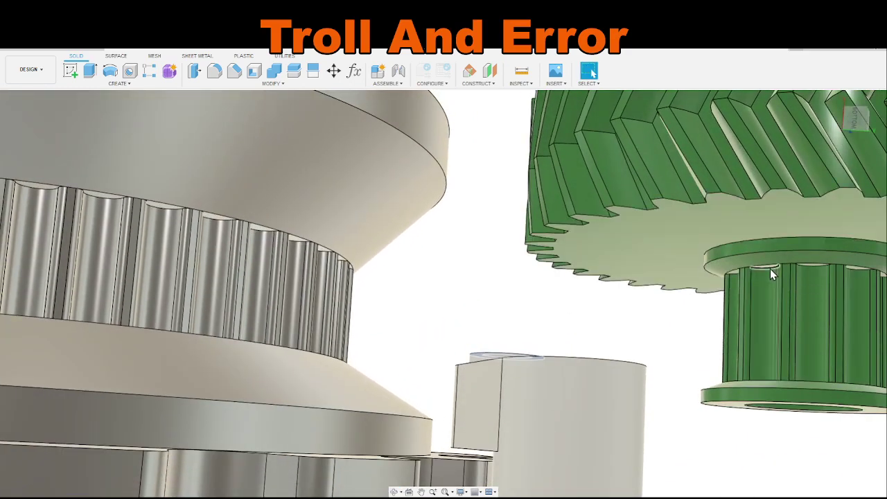
{"action": "scroll", "coordinate": [770, 272], "scroll_direction": "up", "scroll_amount": 3}
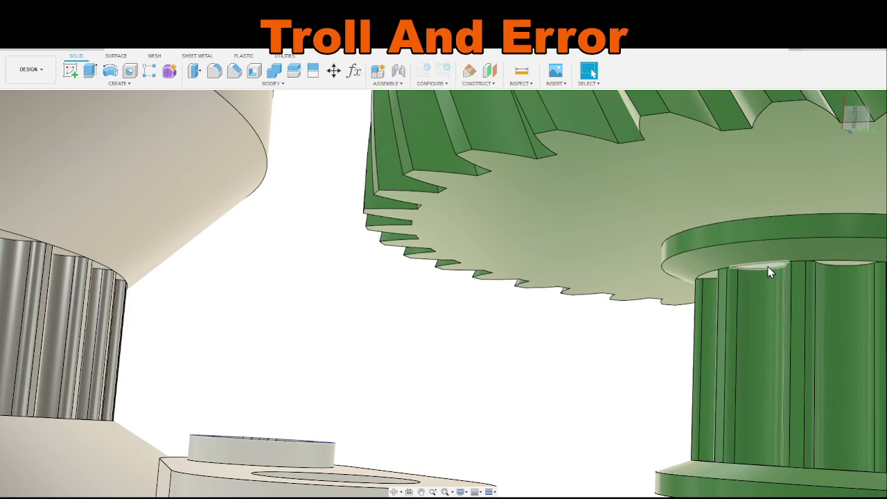
{"action": "left_click", "coordinate": [770, 271]}
{"action": "scroll", "coordinate": [556, 339], "scroll_direction": "down", "scroll_amount": 4}
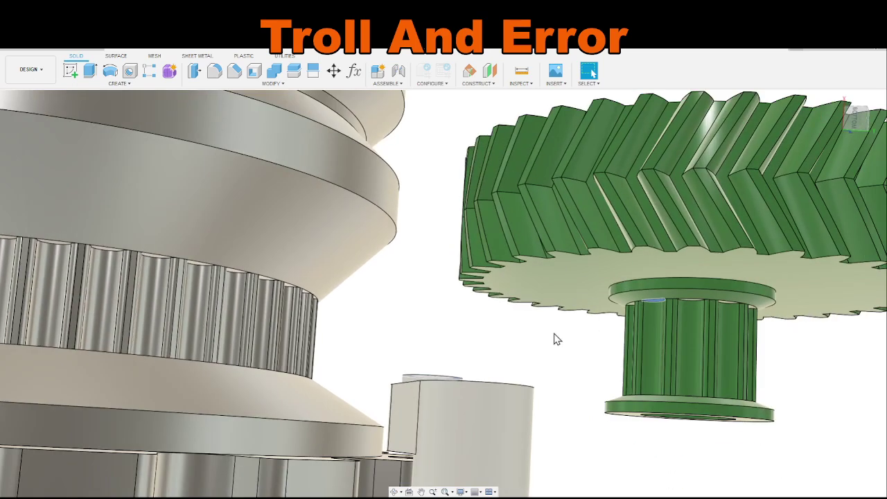
{"action": "middle_click_drag", "start_coordinate": [552, 337], "coordinate": [457, 379], "text": "shift"}
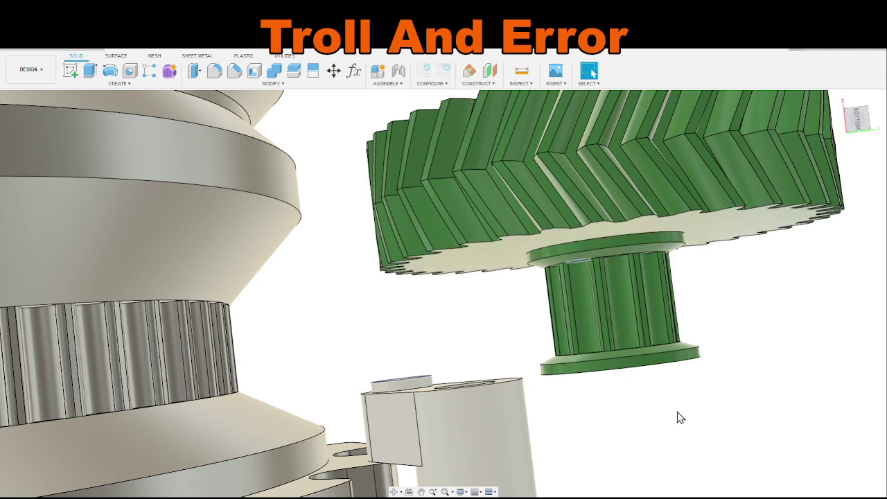
{"action": "scroll", "coordinate": [680, 414], "scroll_direction": "down", "scroll_amount": 10}
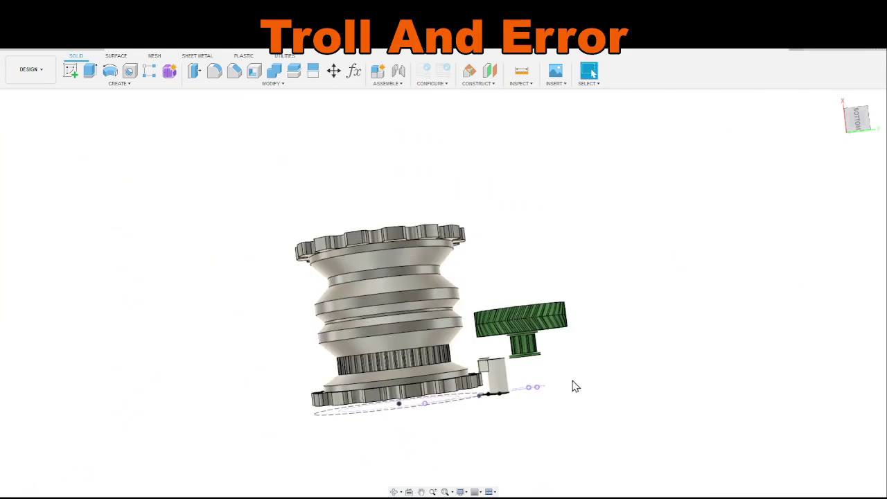
{"action": "middle_click_drag", "start_coordinate": [642, 400], "coordinate": [542, 386]}
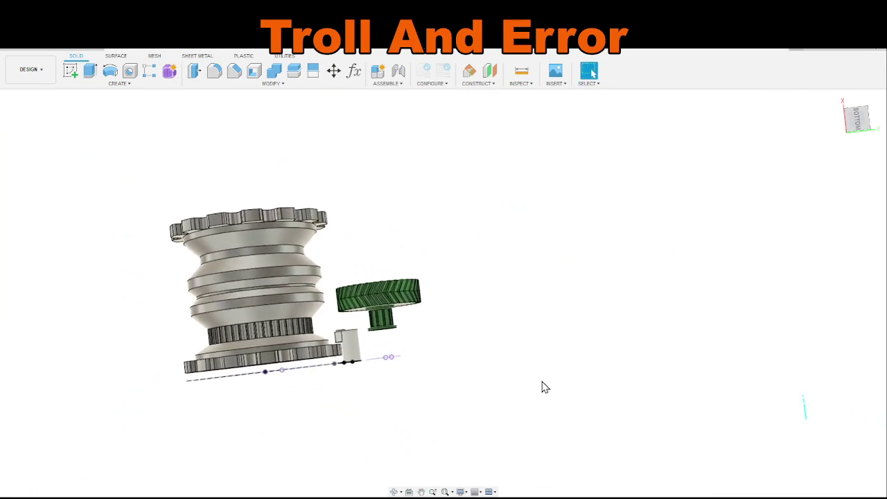
Step: Examine the bearing on its screw, apart from the model, and the ring on the idler arm beside the green pulley
{"action": "scroll", "coordinate": [620, 403], "scroll_direction": "down", "scroll_amount": 5}
{"action": "scroll", "coordinate": [678, 413], "scroll_direction": "up", "scroll_amount": 5}
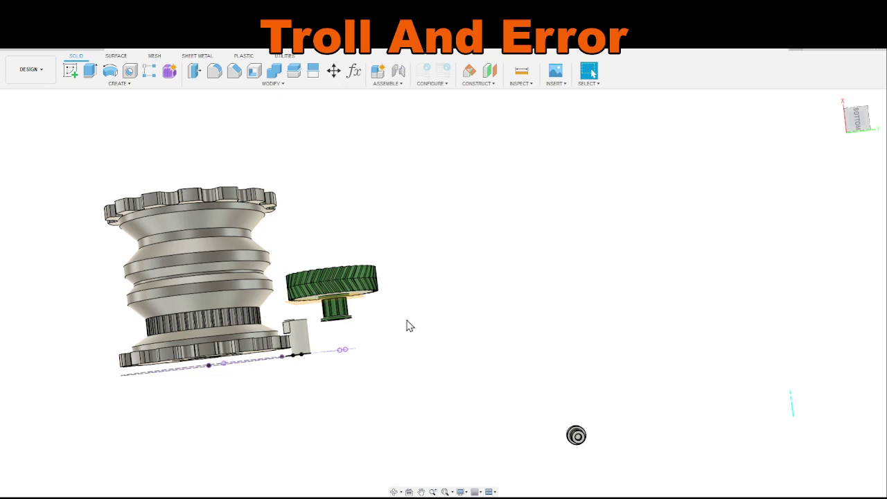
{"action": "middle_click_drag", "start_coordinate": [409, 327], "coordinate": [565, 394], "text": "shift"}
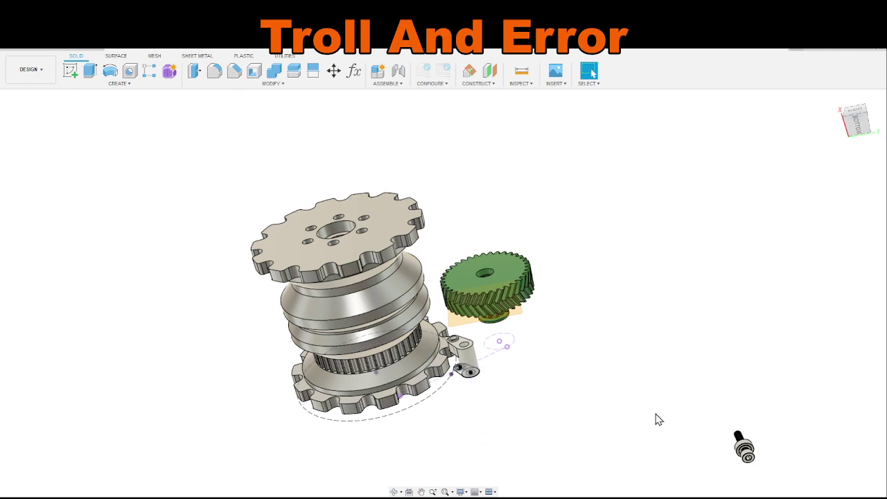
{"action": "middle_click_drag", "start_coordinate": [610, 395], "coordinate": [646, 401], "text": "shift"}
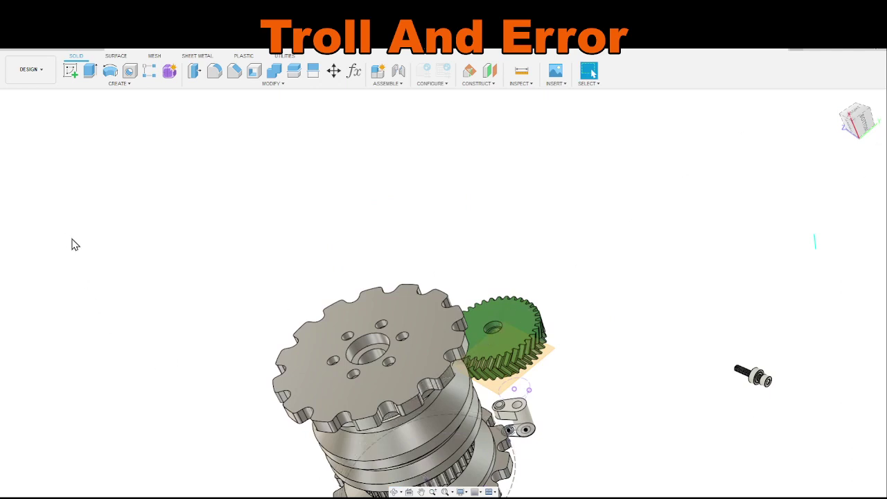
{"action": "mouse_move", "coordinate": [636, 408]}
{"action": "middle_mouse_down", "text": "shift"}
{"action": "mouse_move", "coordinate": [583, 378]}
{"action": "mouse_move", "coordinate": [610, 400]}
{"action": "mouse_move", "coordinate": [648, 391]}
{"action": "mouse_move", "coordinate": [590, 389]}
{"action": "mouse_move", "coordinate": [637, 391]}
{"action": "middle_mouse_up", "text": "shift"}
{"action": "key", "text": "Escape"}
{"action": "scroll", "coordinate": [739, 403], "scroll_direction": "up", "scroll_amount": 10}
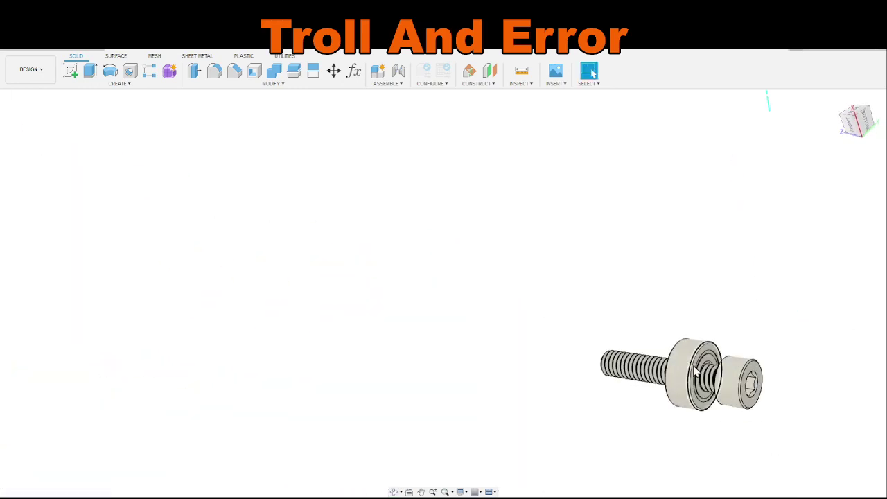
{"action": "left_click", "coordinate": [716, 320]}
{"action": "middle_click_drag", "start_coordinate": [716, 321], "coordinate": [605, 392], "text": "shift"}
{"action": "left_click", "coordinate": [647, 386]}
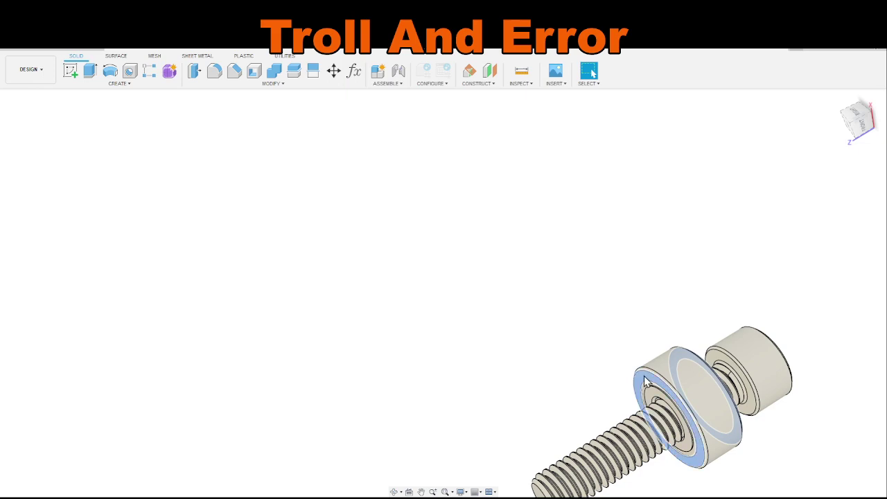
{"action": "left_click", "coordinate": [641, 257]}
{"action": "middle_click_drag", "start_coordinate": [663, 256], "coordinate": [524, 259]}
{"action": "scroll", "coordinate": [522, 254], "scroll_direction": "down", "scroll_amount": 8}
{"action": "middle_click_drag", "start_coordinate": [444, 252], "coordinate": [603, 409]}
{"action": "scroll", "coordinate": [491, 304], "scroll_direction": "up", "scroll_amount": 10}
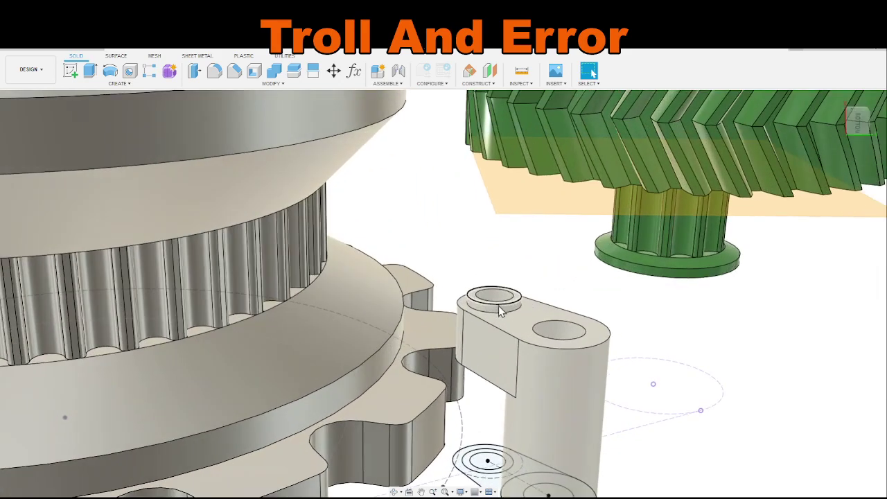
{"action": "scroll", "coordinate": [520, 314], "scroll_direction": "down", "scroll_amount": 10}
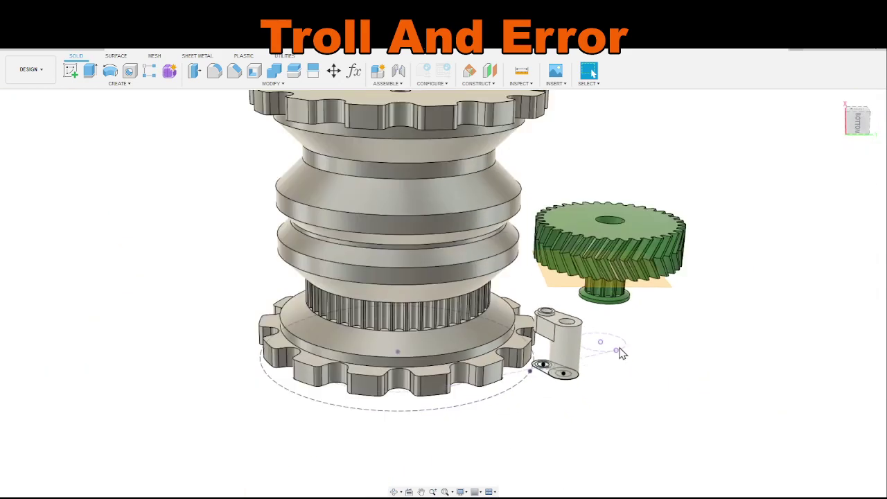
Step: Joint the loose bearing, without its screw, concentrically onto the upper face of the idler arm's ring
{"action": "middle_click_drag", "start_coordinate": [721, 412], "coordinate": [421, 303]}
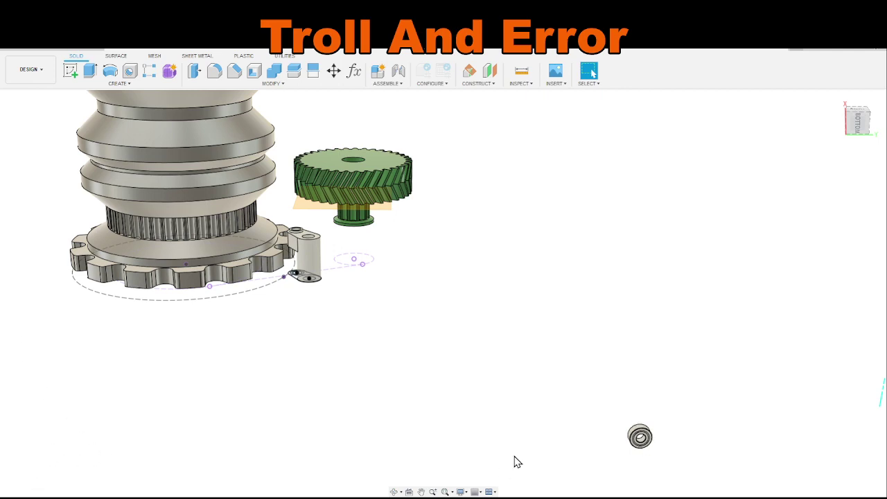
{"action": "middle_click_drag", "start_coordinate": [517, 462], "coordinate": [606, 390], "text": "shift"}
{"action": "key", "text": "j"}
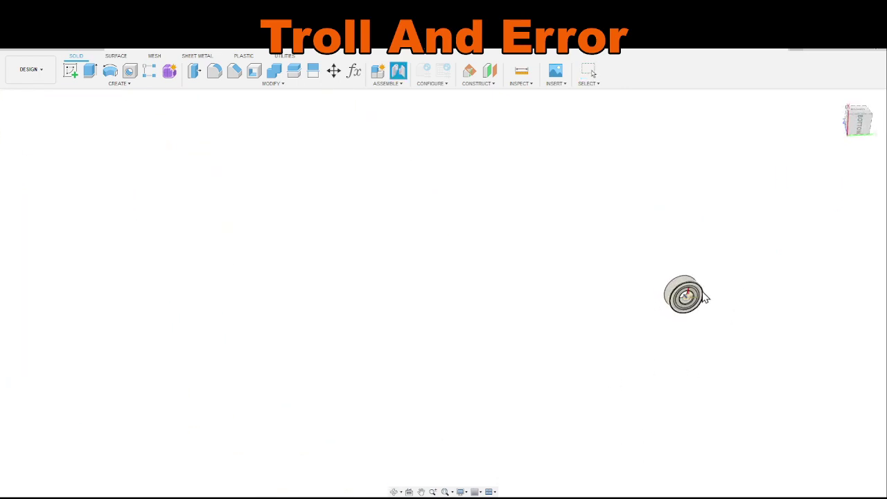
{"action": "scroll", "coordinate": [704, 297], "scroll_direction": "up", "scroll_amount": 4}
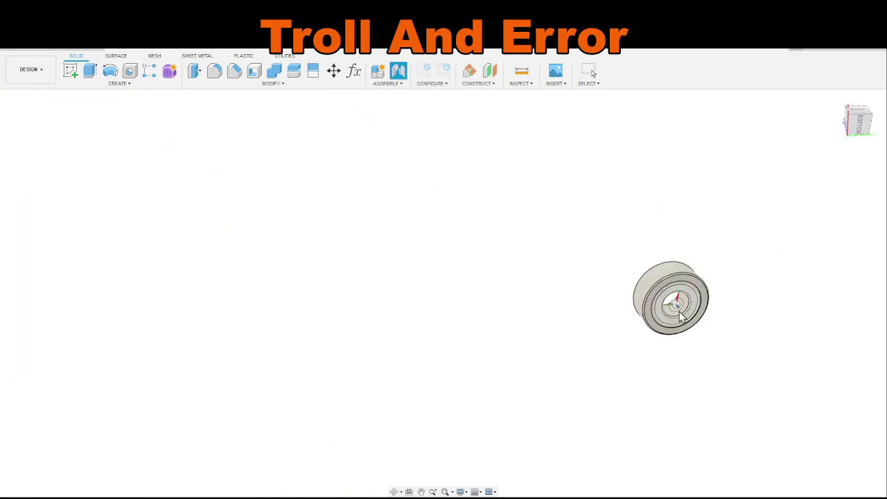
{"action": "scroll", "coordinate": [666, 314], "scroll_direction": "down", "scroll_amount": 6}
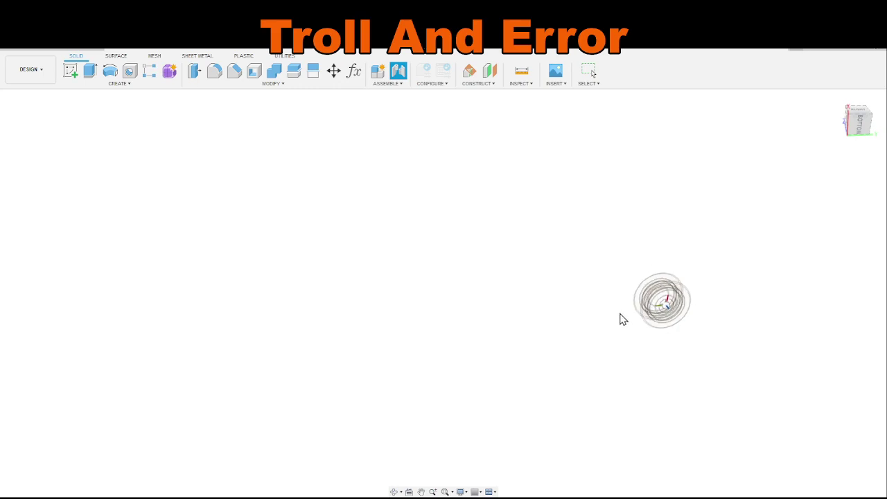
{"action": "middle_click_drag", "start_coordinate": [423, 205], "coordinate": [439, 377]}
{"action": "scroll", "coordinate": [423, 284], "scroll_direction": "up", "scroll_amount": 6}
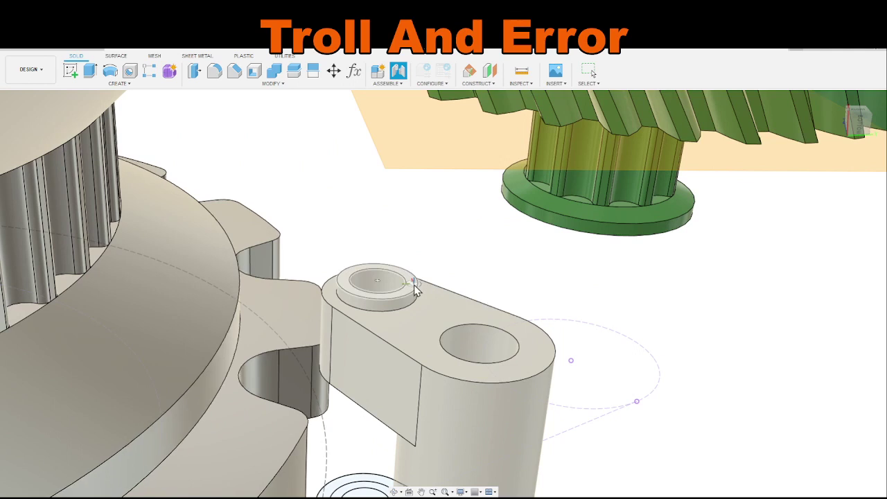
{"action": "left_click", "coordinate": [414, 287]}
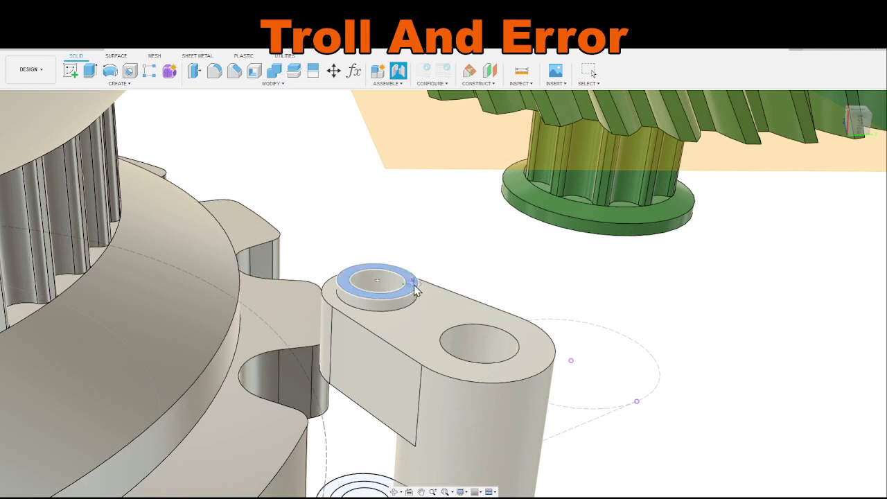
{"action": "left_click", "coordinate": [389, 287]}
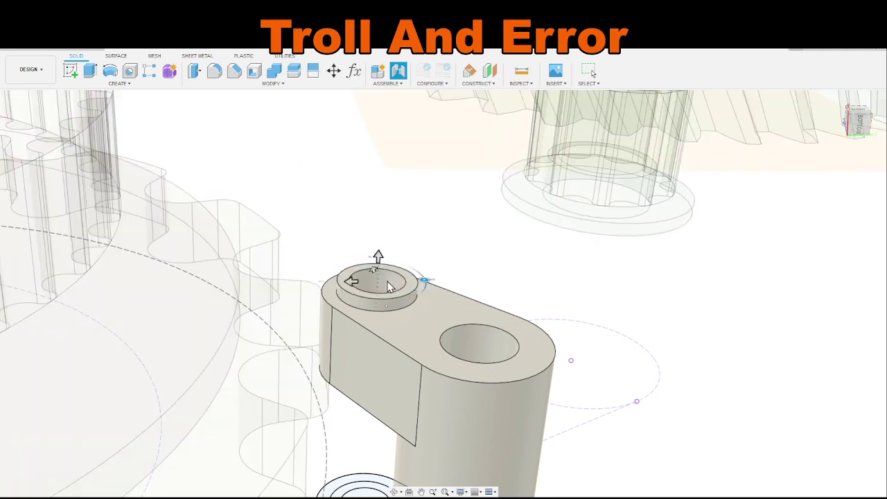
{"action": "middle_click_drag", "start_coordinate": [567, 336], "coordinate": [613, 324], "text": "shift"}
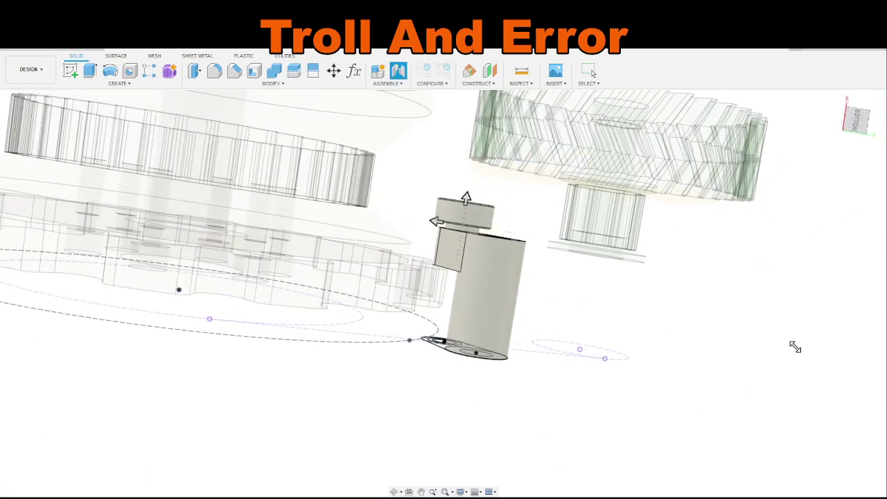
{"action": "key", "text": "Escape"}
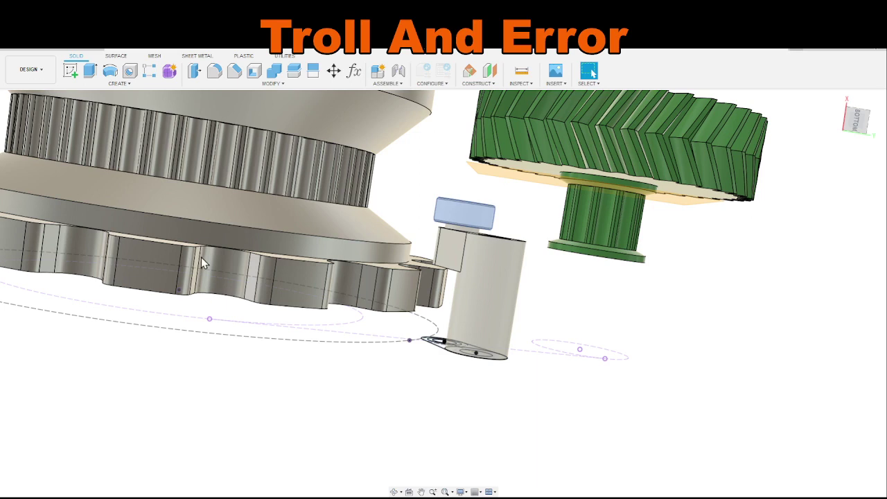
Step: Add a copy of the seated bearing and move it about 12 mm straight above the original
{"action": "key", "text": "m"}
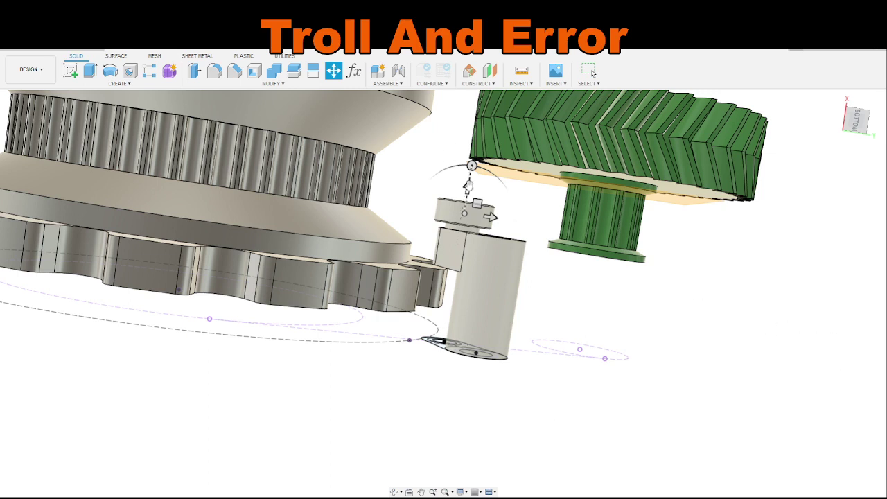
{"action": "left_click_drag", "start_coordinate": [468, 188], "coordinate": [478, 116]}
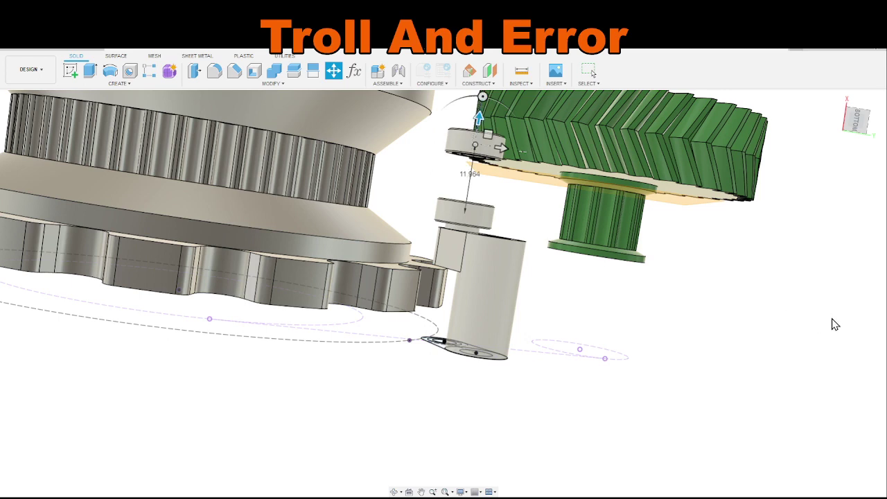
{"action": "key", "text": "Return"}
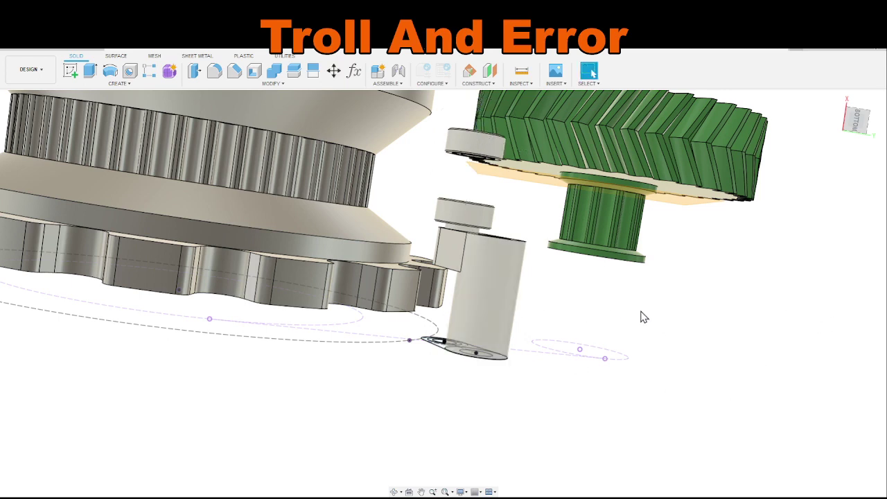
Step: Joint the underside of the copied bearing concentrically to the upper face of the bearing seated on the idler arm
{"action": "middle_click_drag", "start_coordinate": [485, 182], "coordinate": [479, 336], "text": "shift"}
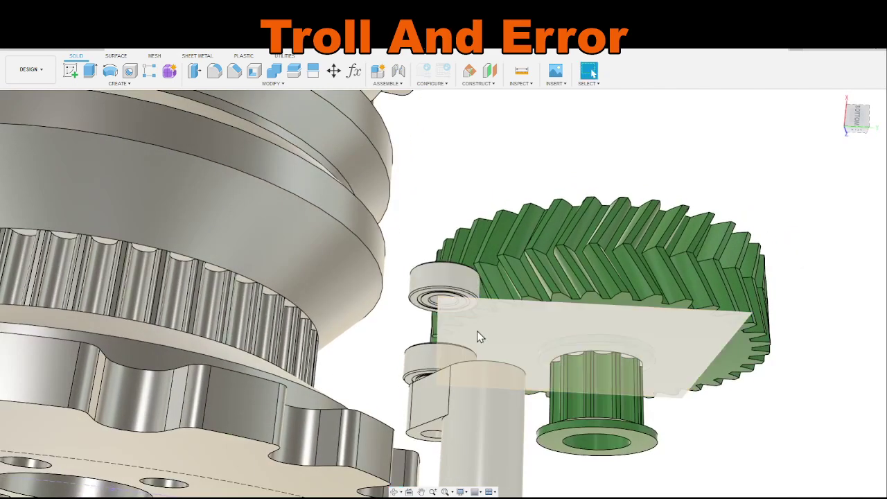
{"action": "scroll", "coordinate": [479, 340], "scroll_direction": "up", "scroll_amount": 3}
{"action": "key", "text": "j"}
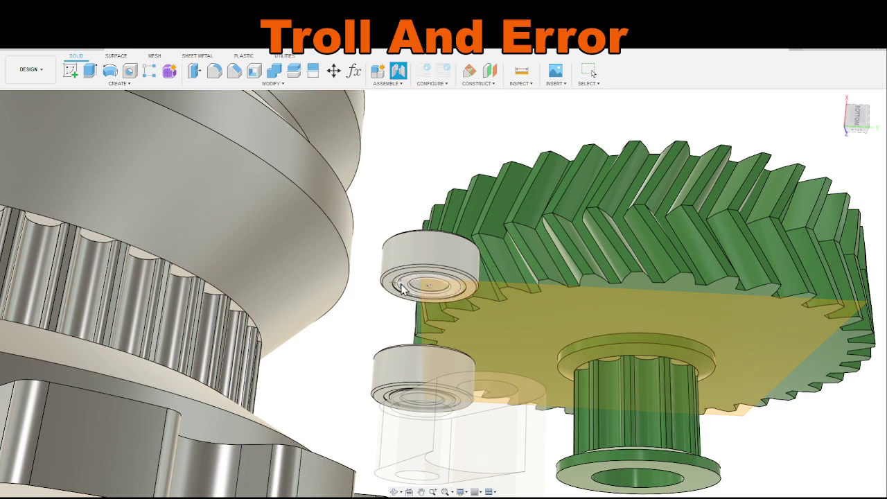
{"action": "left_click", "coordinate": [422, 285]}
{"action": "middle_click_drag", "start_coordinate": [422, 286], "coordinate": [379, 366], "text": "shift"}
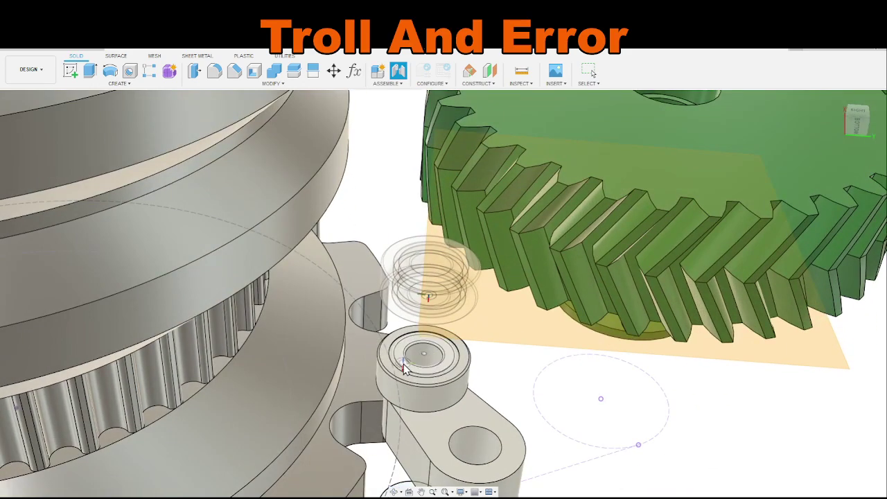
{"action": "left_click", "coordinate": [410, 368]}
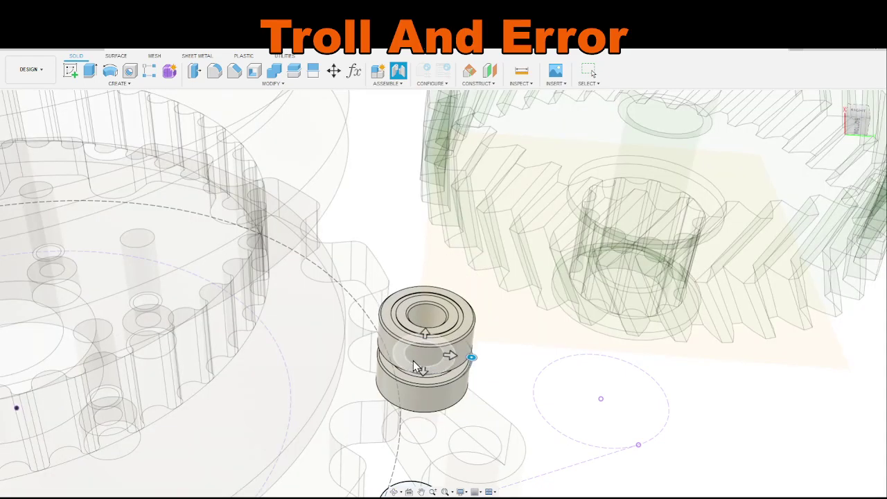
{"action": "middle_click_drag", "start_coordinate": [533, 435], "coordinate": [622, 410], "text": "shift"}
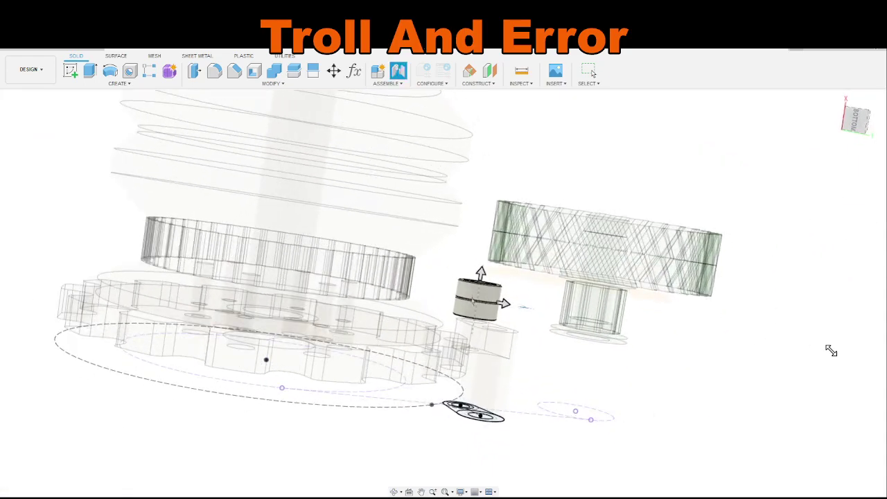
{"action": "key", "text": "Return"}
Step: Compare the stacked bearings' height with the sprocket's belt teeth and the green pulley's belt section in a straight side view
{"action": "middle_click_drag", "start_coordinate": [530, 273], "coordinate": [703, 204], "text": "shift"}
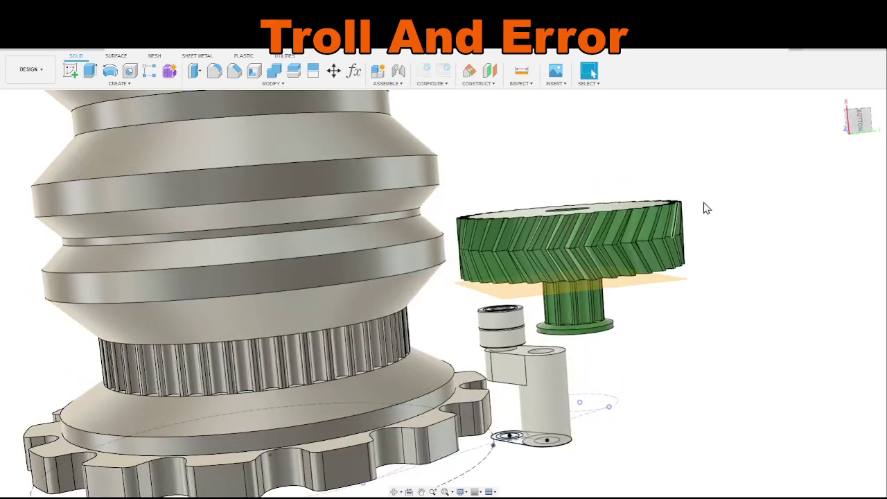
{"action": "left_click", "coordinate": [860, 119]}
{"action": "middle_click_drag", "start_coordinate": [617, 359], "coordinate": [416, 287]}
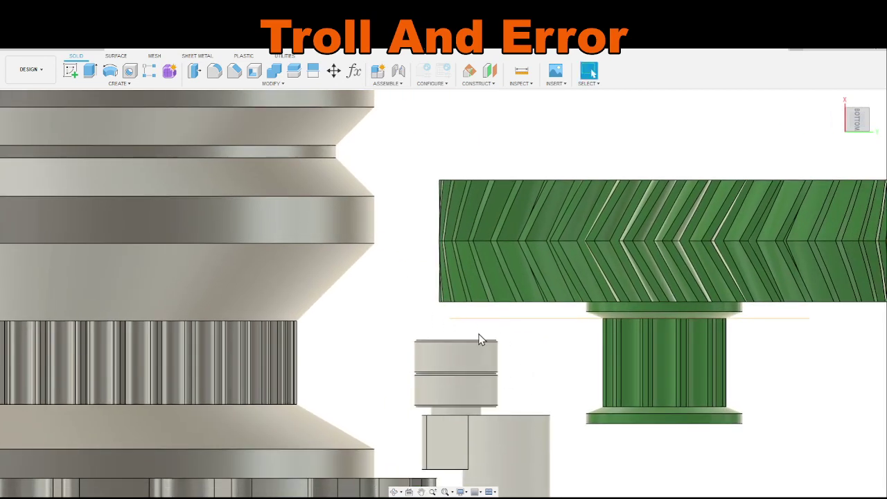
{"action": "scroll", "coordinate": [482, 340], "scroll_direction": "down", "scroll_amount": 5}
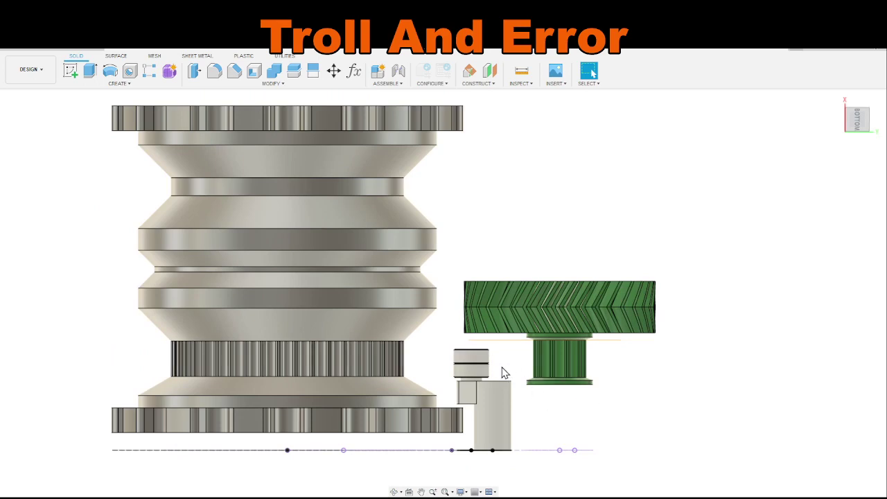
{"action": "scroll", "coordinate": [503, 370], "scroll_direction": "up", "scroll_amount": 5}
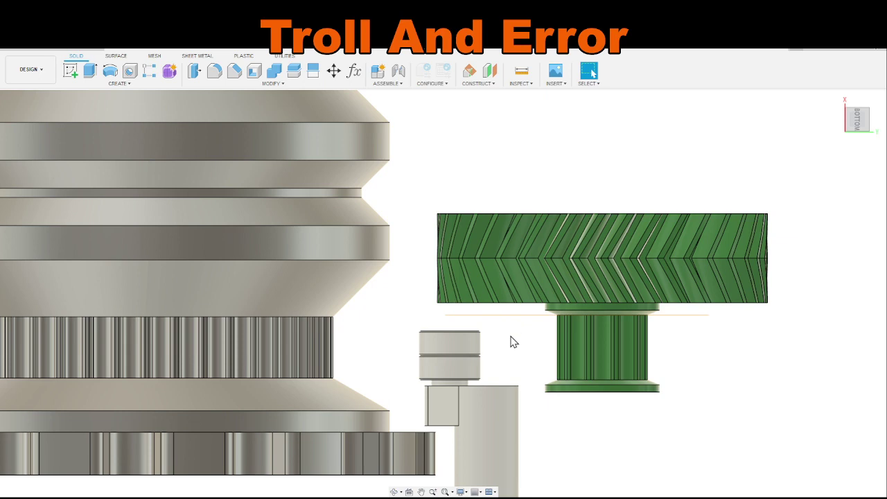
{"action": "scroll", "coordinate": [511, 327], "scroll_direction": "down", "scroll_amount": 5}
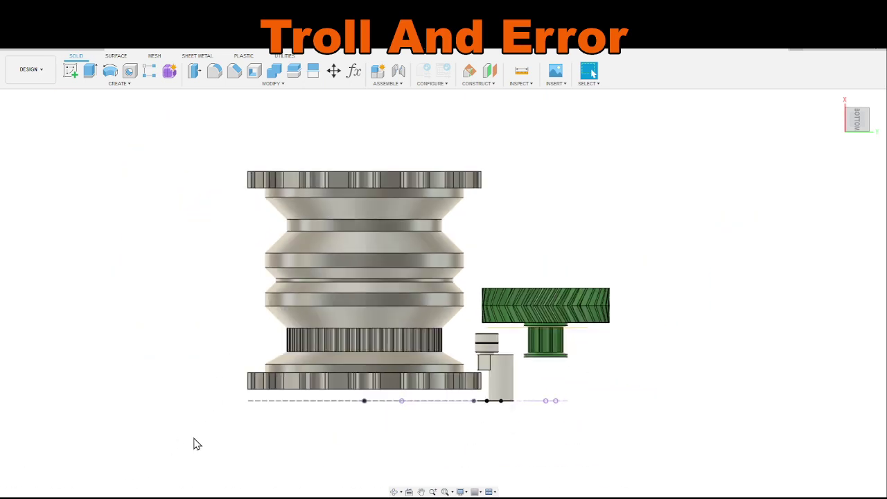
Step: Add a third bearing copy and move it about 40 mm straight above the stack
{"action": "key", "text": "m"}
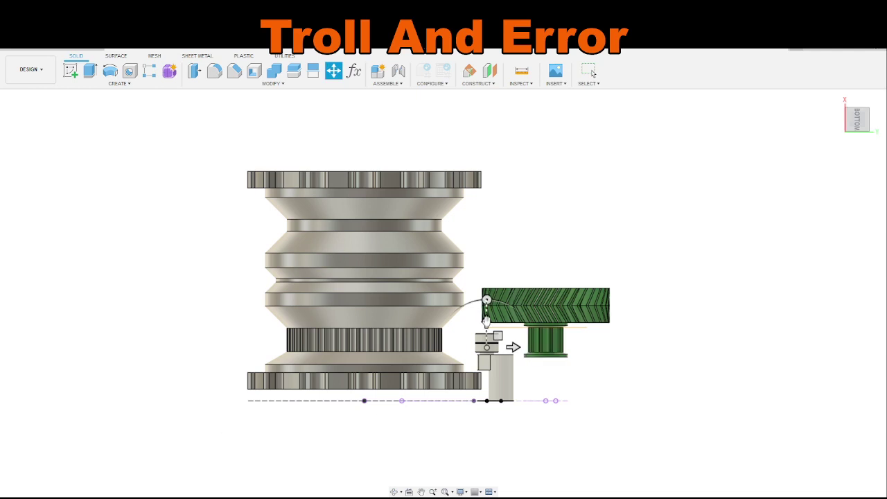
{"action": "left_click_drag", "start_coordinate": [486, 321], "coordinate": [488, 226]}
{"action": "scroll", "coordinate": [495, 286], "scroll_direction": "up", "scroll_amount": 5}
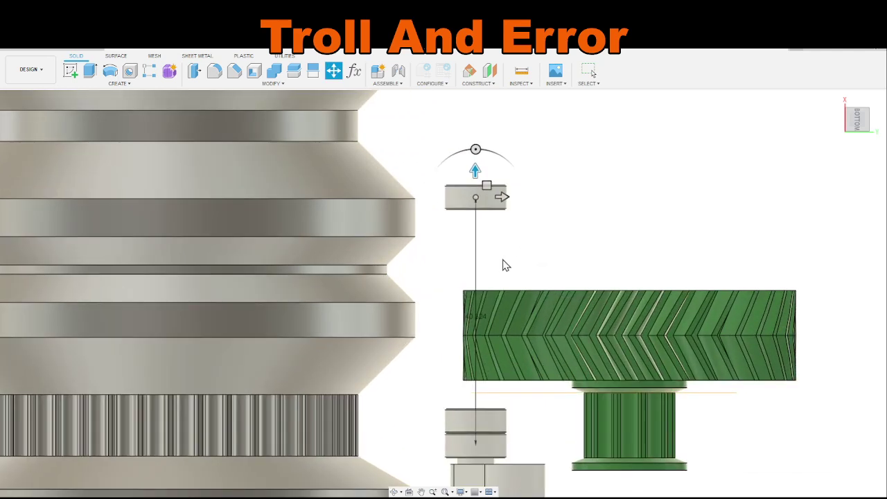
{"action": "key", "text": "Return"}
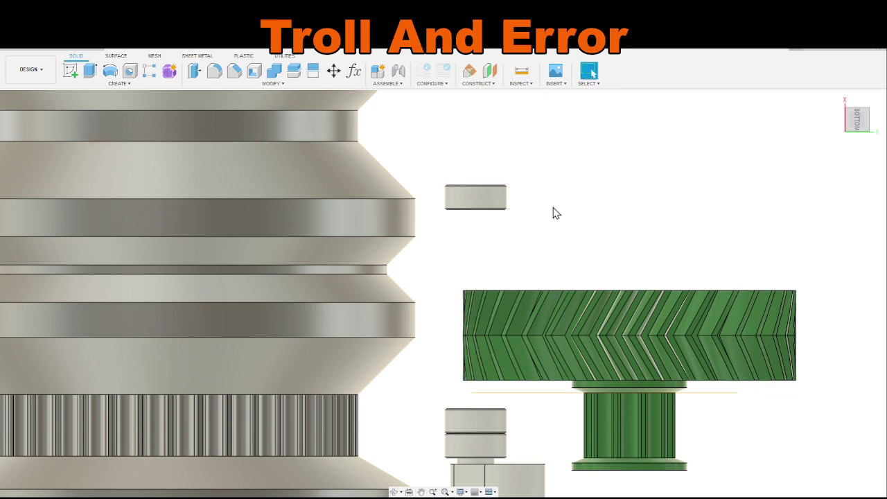
Step: Joint the underside of the third bearing concentrically to the upper face of the two-bearing stack
{"action": "scroll", "coordinate": [555, 230], "scroll_direction": "up", "scroll_amount": 6}
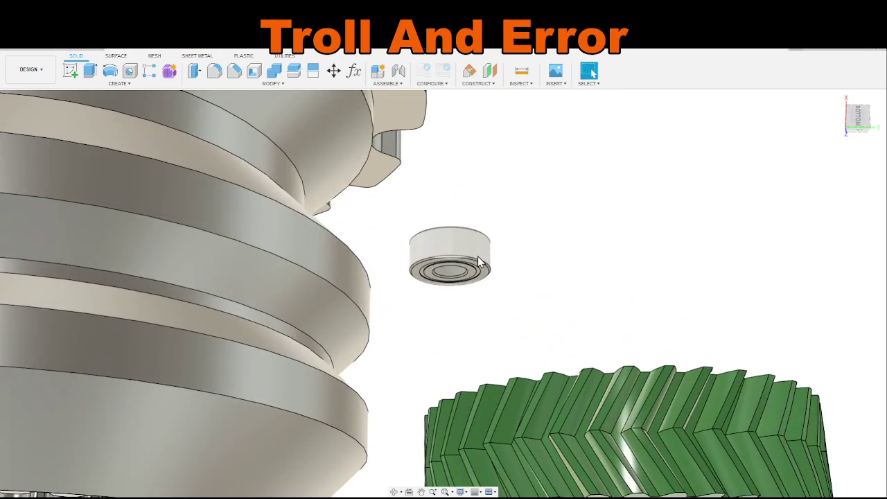
{"action": "key", "text": "j"}
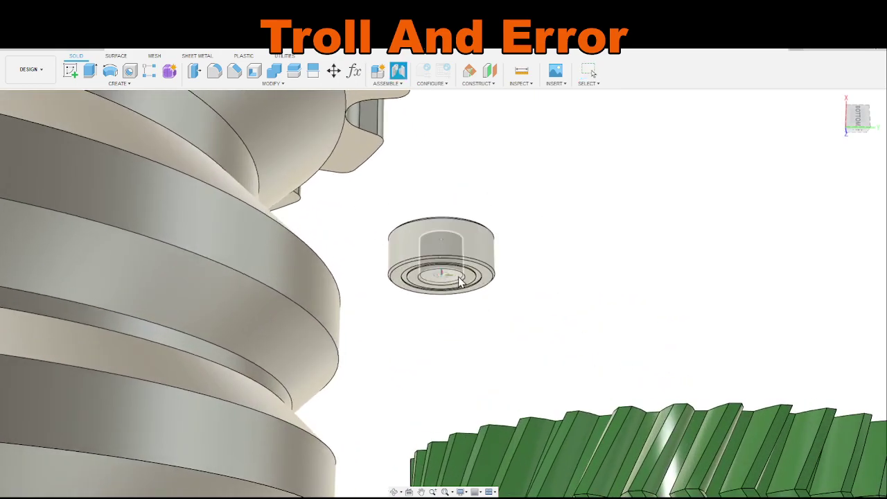
{"action": "left_click", "coordinate": [463, 278]}
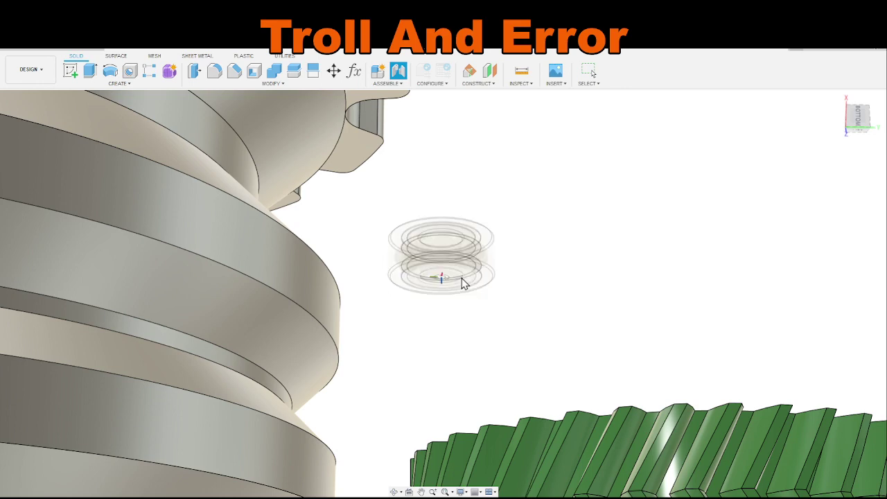
{"action": "middle_click_drag", "start_coordinate": [534, 327], "coordinate": [524, 368], "text": "shift"}
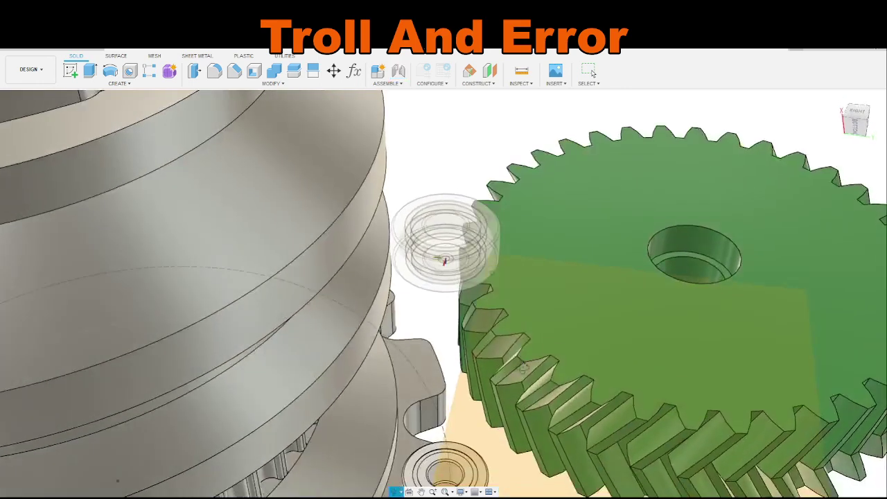
{"action": "left_click", "coordinate": [445, 475]}
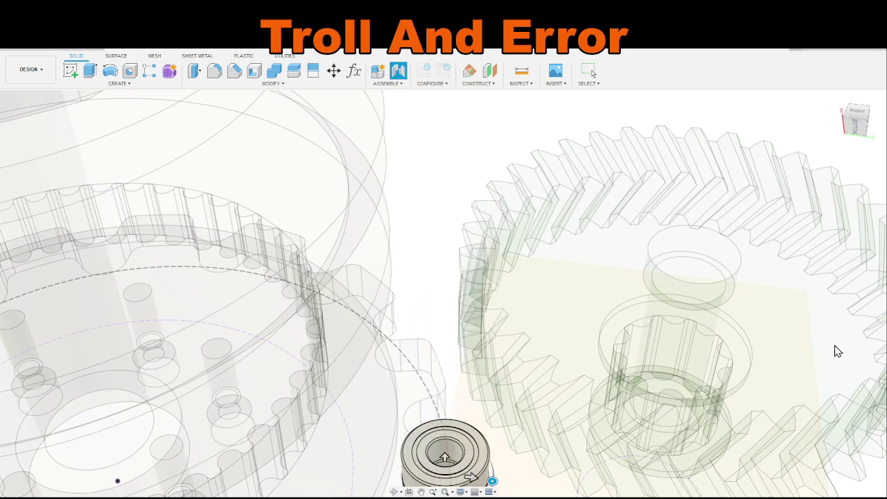
{"action": "key", "text": "Return"}
Step: Compare the three-bearing stack's height with the green pulley's belt section in a straight side view
{"action": "middle_click_drag", "start_coordinate": [481, 309], "coordinate": [485, 368], "text": "shift"}
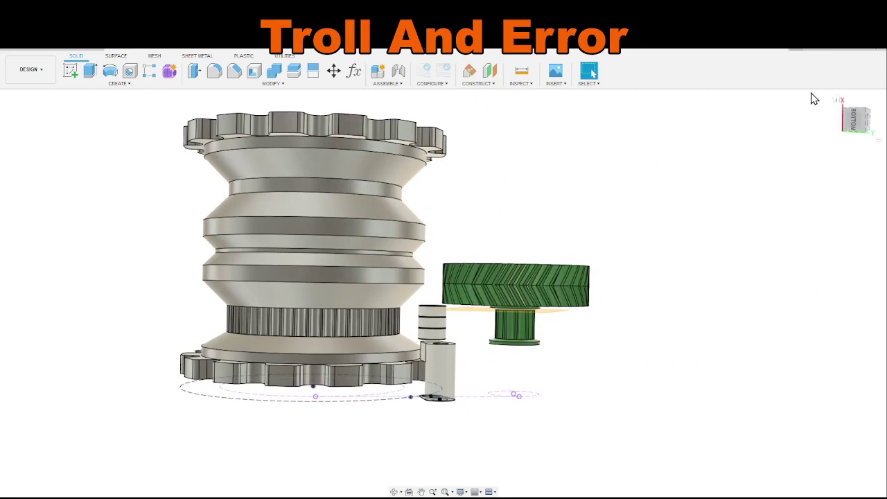
{"action": "scroll", "coordinate": [340, 301], "scroll_direction": "up", "scroll_amount": 8}
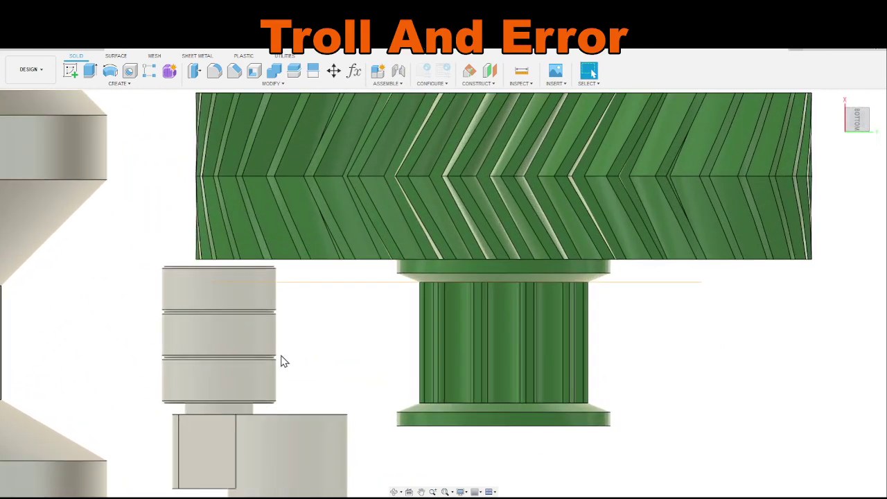
{"action": "middle_click_drag", "start_coordinate": [283, 360], "coordinate": [446, 370]}
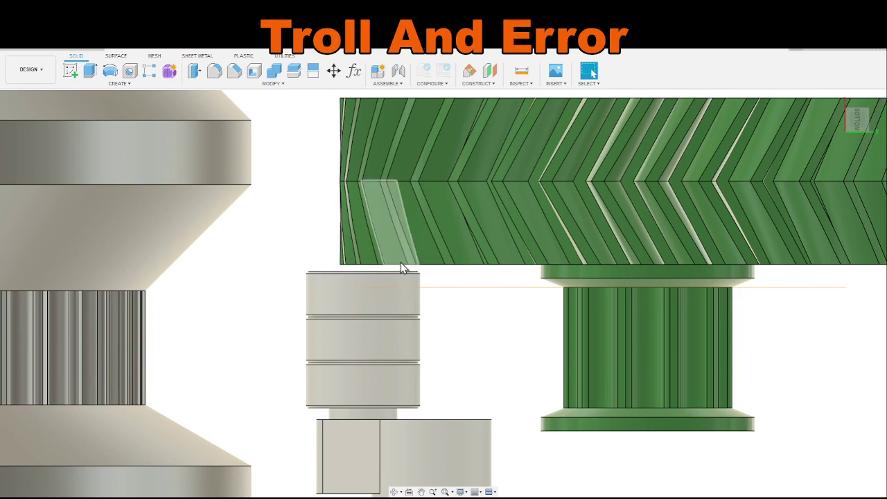
{"action": "middle_click_drag", "start_coordinate": [453, 312], "coordinate": [442, 340], "text": "shift"}
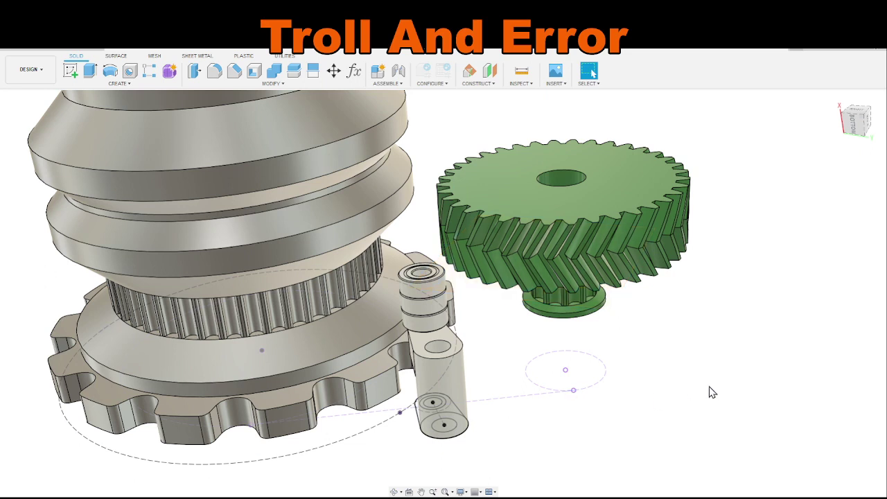
Step: Hide the layout sketches, and apply a blue appearance to the idler arm and a metallic one to the bearings
{"action": "left_click", "coordinate": [36, 187]}
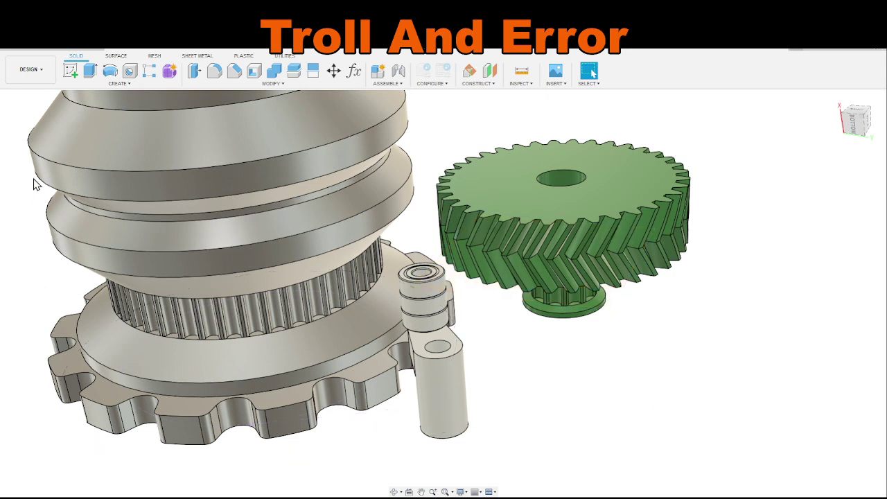
{"action": "scroll", "coordinate": [562, 364], "scroll_direction": "down", "scroll_amount": 3}
{"action": "middle_click_drag", "start_coordinate": [561, 368], "coordinate": [612, 378], "text": "shift"}
{"action": "scroll", "coordinate": [532, 386], "scroll_direction": "up", "scroll_amount": 4}
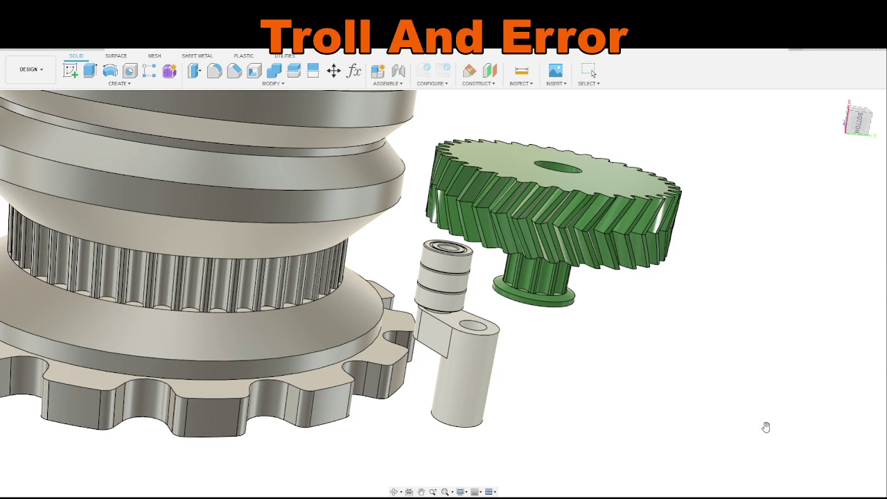
{"action": "left_click", "coordinate": [472, 383]}
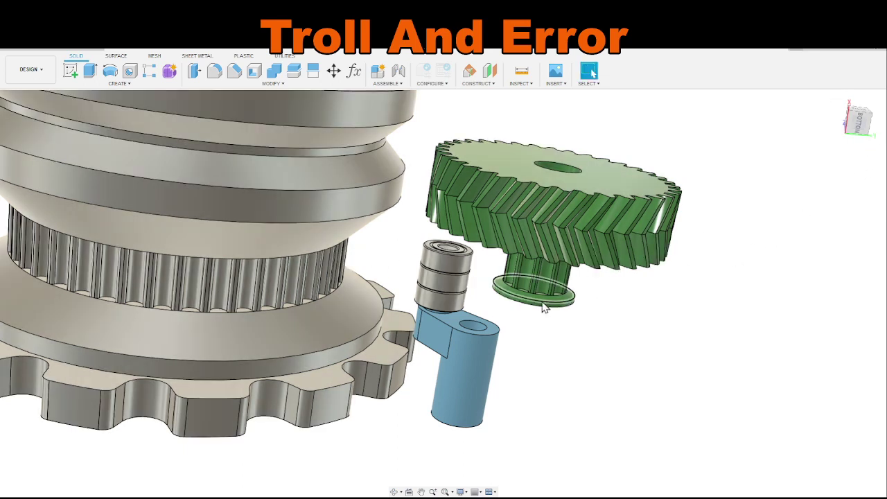
Step: Colour the bearings' inner races red, hiding the idler arm temporarily to reach the underside of the stack
{"action": "middle_click_drag", "start_coordinate": [671, 355], "coordinate": [654, 379], "text": "shift"}
{"action": "scroll", "coordinate": [527, 227], "scroll_direction": "up", "scroll_amount": 3}
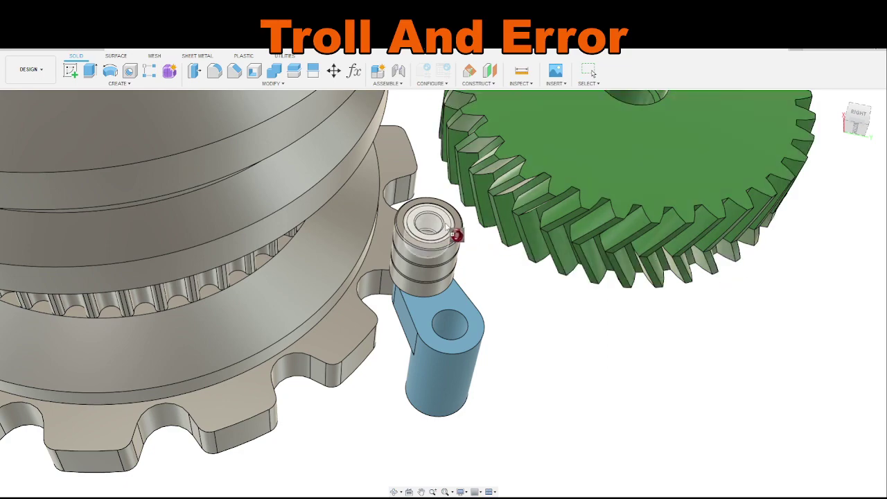
{"action": "middle_click_drag", "start_coordinate": [509, 307], "coordinate": [539, 247], "text": "shift"}
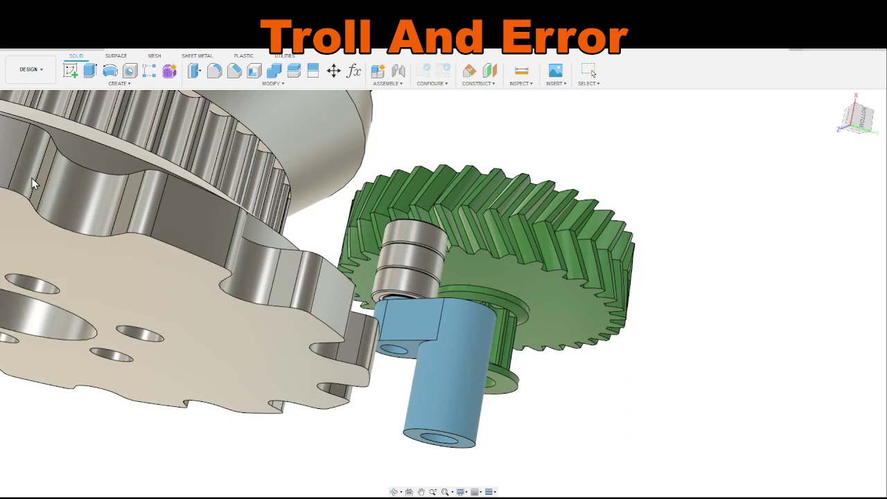
{"action": "key", "text": "ctrl+z"}
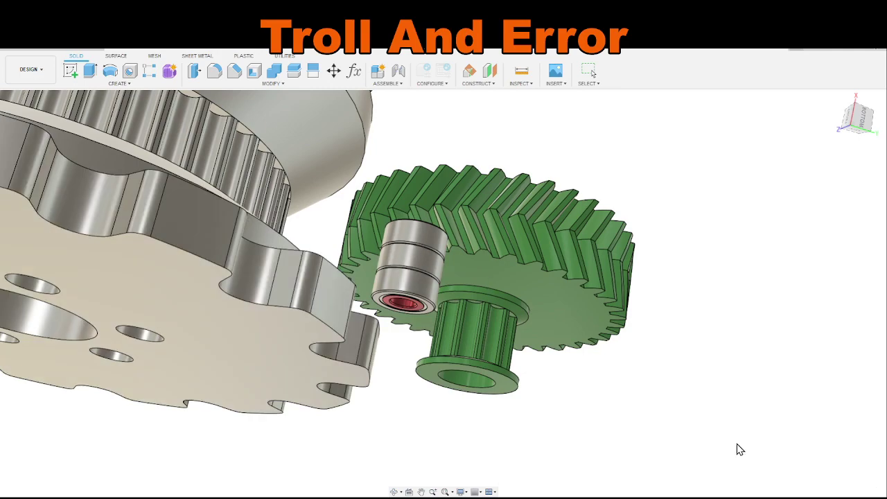
{"action": "key", "text": "ctrl+y"}
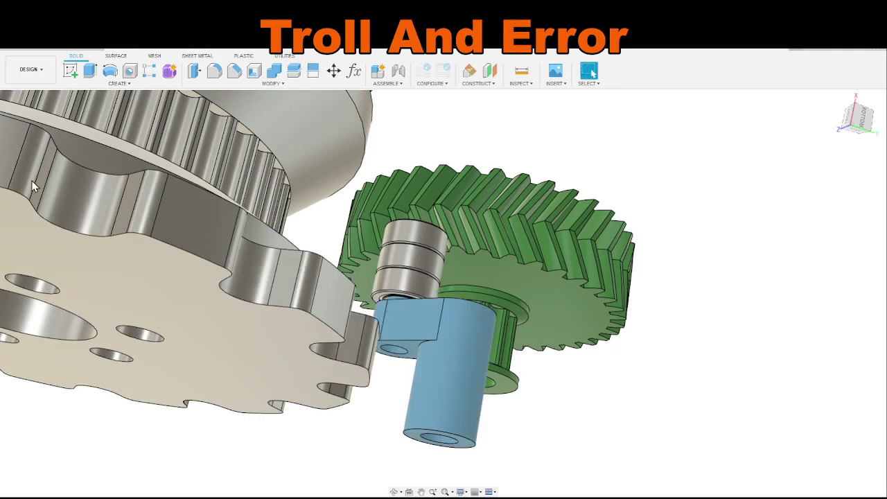
{"action": "key", "text": "ctrl+z"}
{"action": "key", "text": "ctrl+y"}
{"action": "middle_click_drag", "start_coordinate": [558, 308], "coordinate": [730, 374], "text": "shift"}
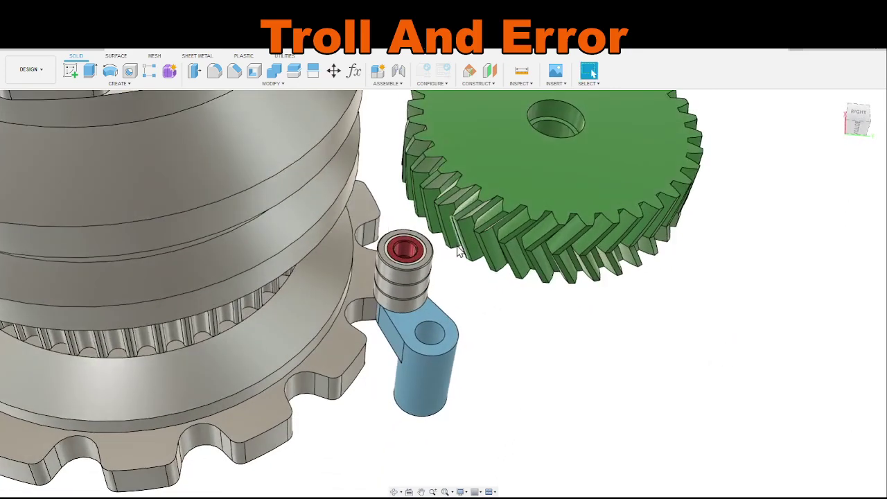
{"action": "scroll", "coordinate": [439, 270], "scroll_direction": "up", "scroll_amount": 4}
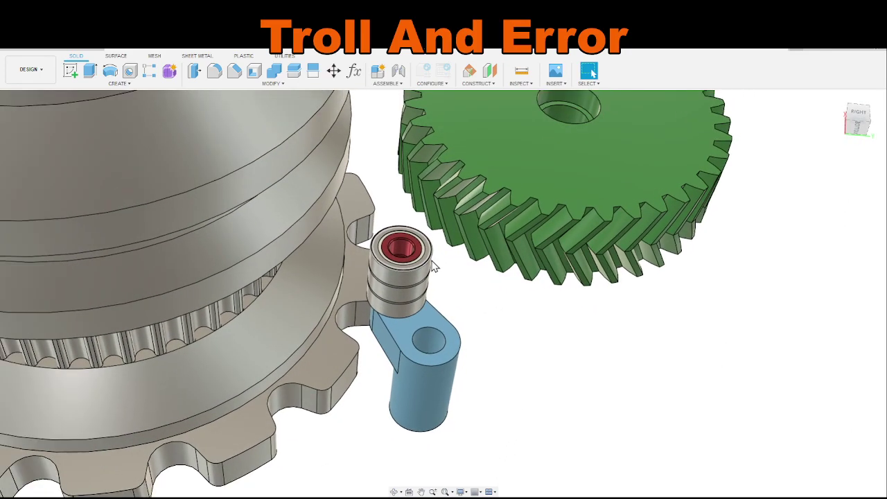
Step: Inspect the loose socket head screw and check the distance from the top bearing's inner race to the underside of the idler arm's ring
{"action": "scroll", "coordinate": [433, 267], "scroll_direction": "down", "scroll_amount": 8}
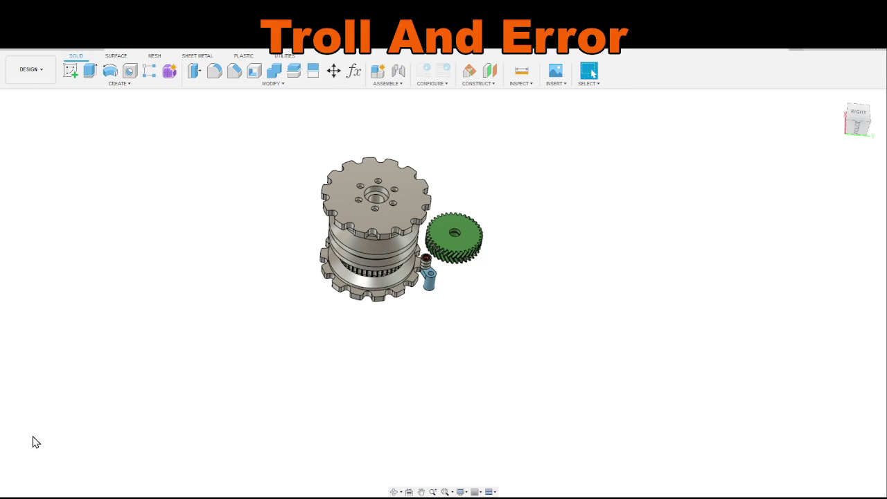
{"action": "middle_click_drag", "start_coordinate": [460, 424], "coordinate": [444, 394], "text": "shift"}
{"action": "scroll", "coordinate": [547, 333], "scroll_direction": "up", "scroll_amount": 5}
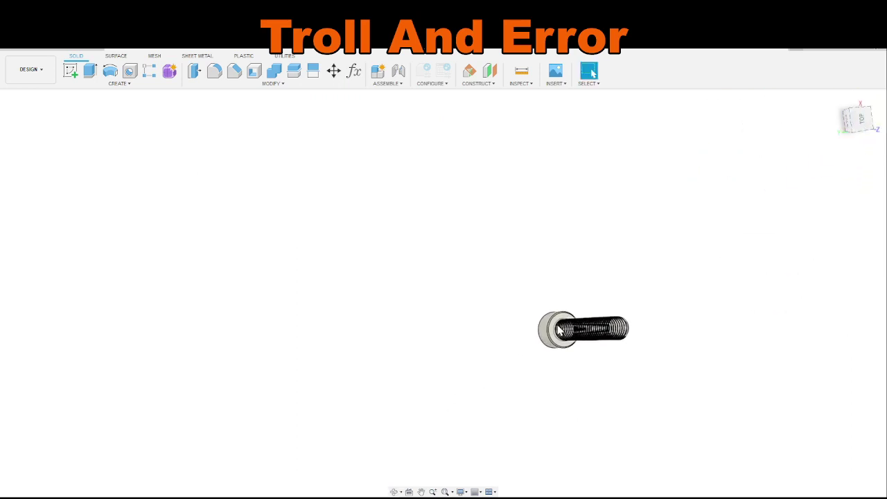
{"action": "scroll", "coordinate": [558, 331], "scroll_direction": "up", "scroll_amount": 2}
{"action": "scroll", "coordinate": [535, 378], "scroll_direction": "down", "scroll_amount": 8}
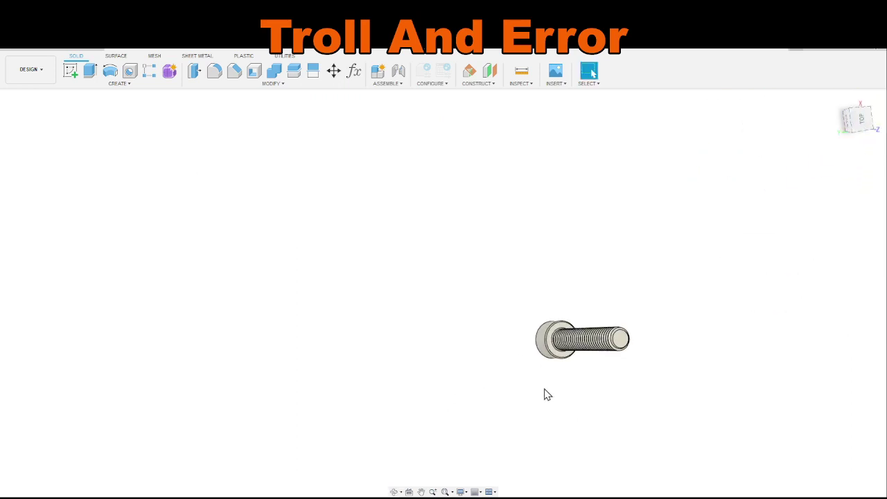
{"action": "middle_click_drag", "start_coordinate": [709, 328], "coordinate": [726, 370], "text": "shift"}
{"action": "scroll", "coordinate": [666, 263], "scroll_direction": "up", "scroll_amount": 8}
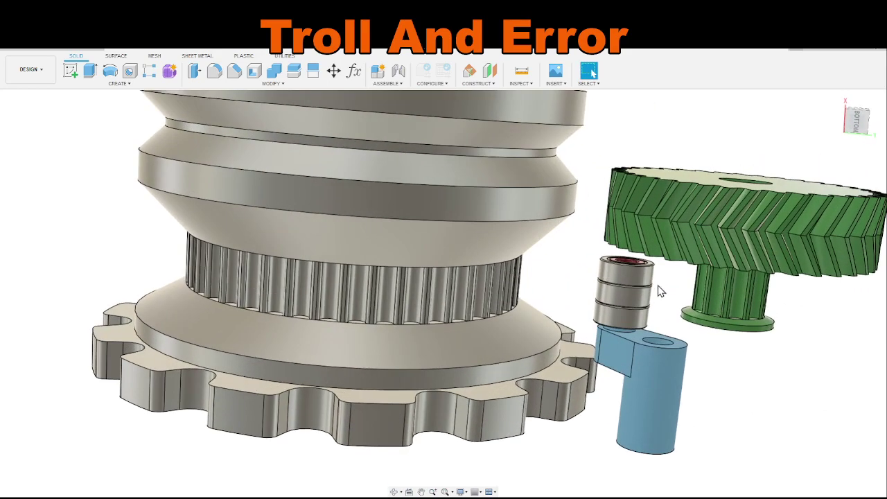
{"action": "scroll", "coordinate": [683, 287], "scroll_direction": "up", "scroll_amount": 2}
{"action": "middle_click_drag", "start_coordinate": [684, 287], "coordinate": [646, 316], "text": "shift"}
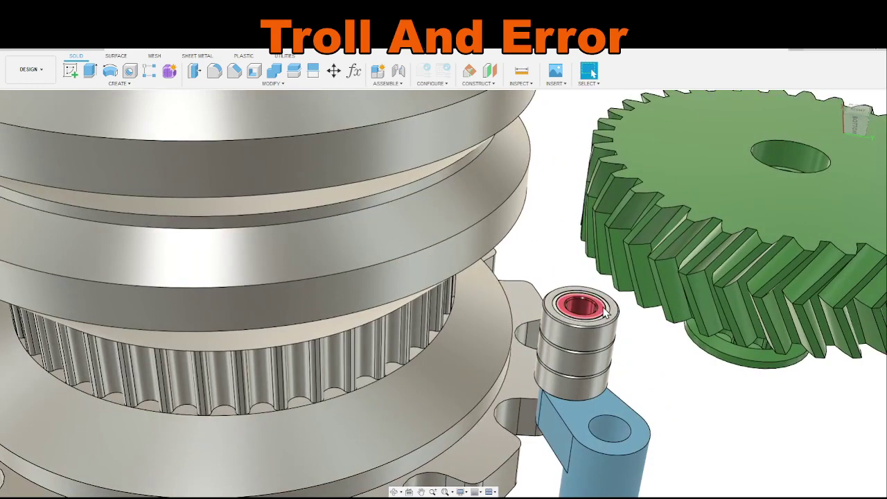
{"action": "left_click", "coordinate": [581, 305]}
{"action": "middle_click_drag", "start_coordinate": [633, 356], "coordinate": [670, 304], "text": "shift"}
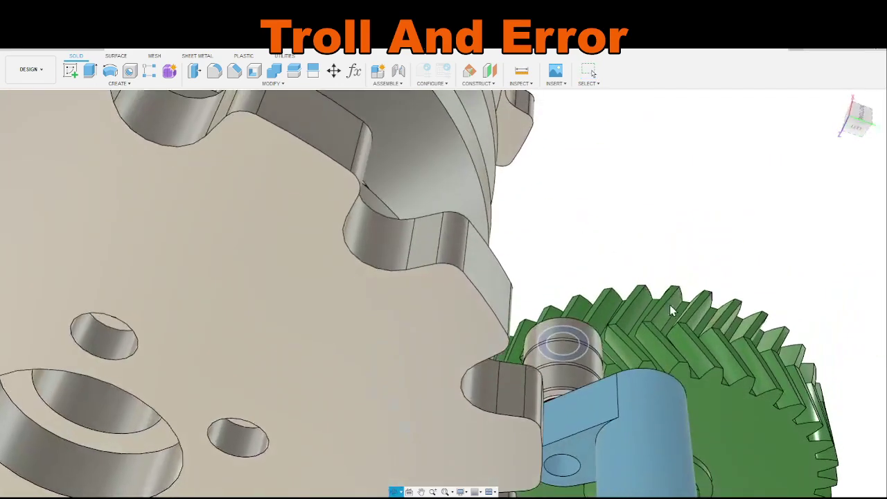
{"action": "left_click", "coordinate": [578, 451]}
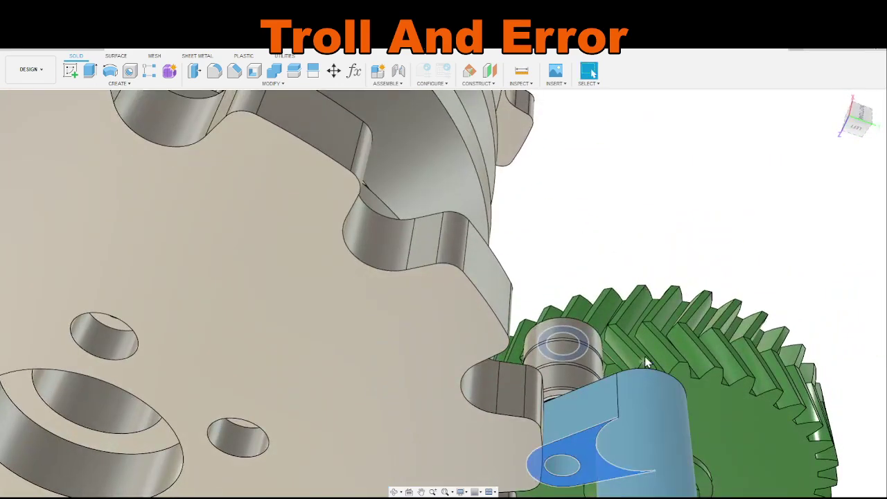
Step: Apply a gold metallic appearance to the loose socket head screw
{"action": "middle_click_drag", "start_coordinate": [645, 357], "coordinate": [647, 353], "text": "shift"}
{"action": "scroll", "coordinate": [646, 351], "scroll_direction": "down", "scroll_amount": 5}
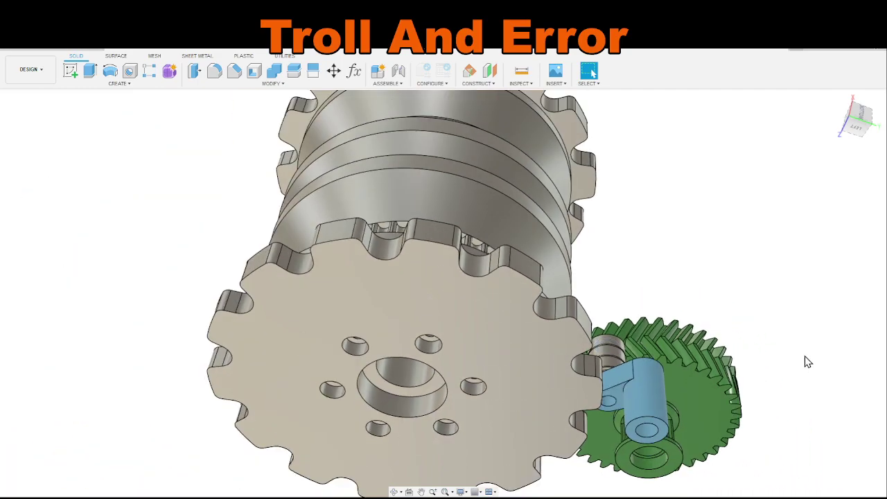
{"action": "middle_click_drag", "start_coordinate": [806, 363], "coordinate": [765, 395], "text": "shift"}
{"action": "scroll", "coordinate": [765, 397], "scroll_direction": "down", "scroll_amount": 3}
{"action": "scroll", "coordinate": [765, 398], "scroll_direction": "down", "scroll_amount": 3}
{"action": "middle_click_drag", "start_coordinate": [776, 439], "coordinate": [378, 332]}
{"action": "middle_click_drag", "start_coordinate": [438, 346], "coordinate": [330, 317], "text": "shift"}
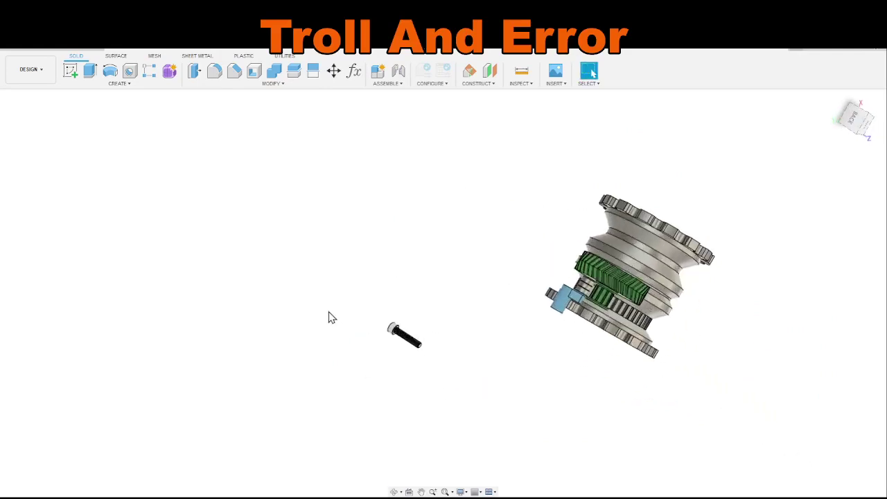
{"action": "scroll", "coordinate": [451, 341], "scroll_direction": "up", "scroll_amount": 5}
{"action": "scroll", "coordinate": [449, 344], "scroll_direction": "up", "scroll_amount": 2}
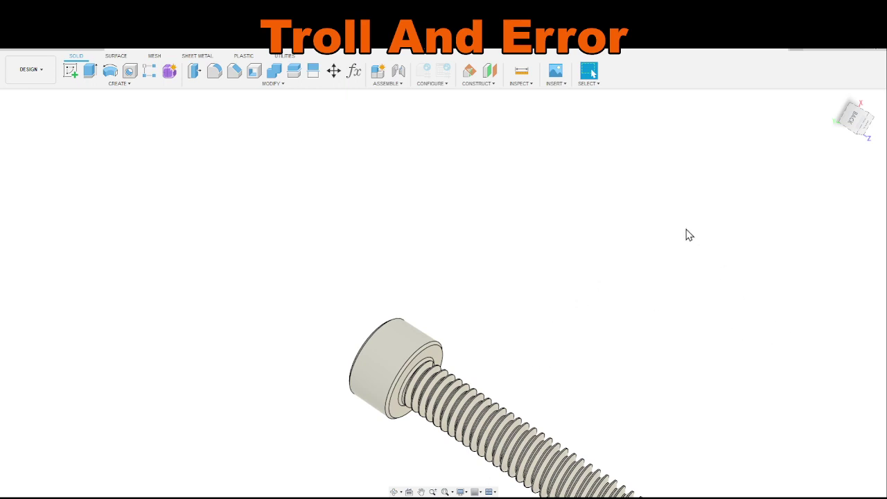
{"action": "middle_click_drag", "start_coordinate": [731, 287], "coordinate": [731, 287]}
{"action": "left_click_drag", "start_coordinate": [767, 401], "coordinate": [396, 356]}
{"action": "middle_click_drag", "start_coordinate": [544, 370], "coordinate": [527, 363], "text": "shift"}
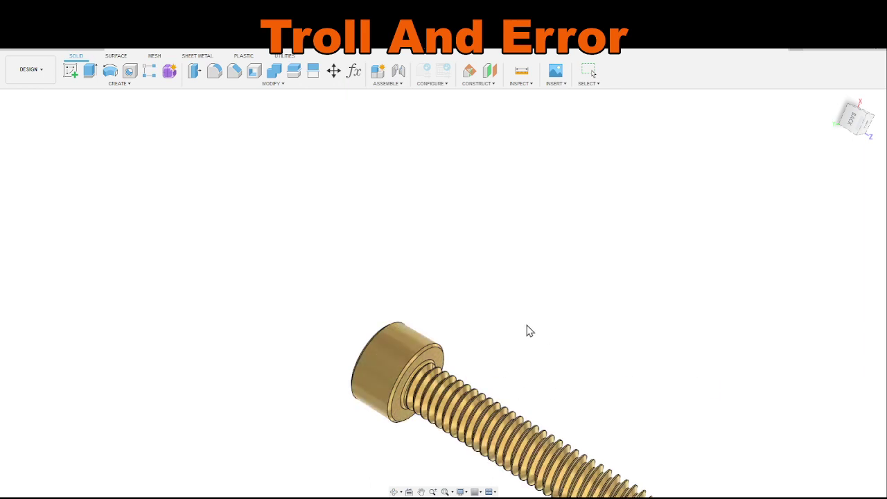
Step: Joint the underside of the gold socket head screw's head to the red inner race of the top bearing
{"action": "scroll", "coordinate": [530, 333], "scroll_direction": "down", "scroll_amount": 1}
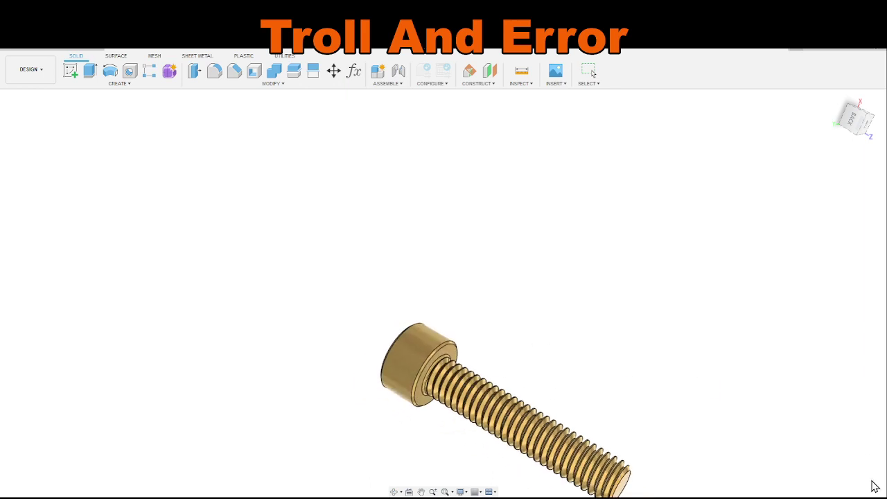
{"action": "scroll", "coordinate": [687, 361], "scroll_direction": "down", "scroll_amount": 2}
{"action": "middle_click_drag", "start_coordinate": [680, 360], "coordinate": [608, 368], "text": "shift"}
{"action": "scroll", "coordinate": [563, 392], "scroll_direction": "up", "scroll_amount": 4}
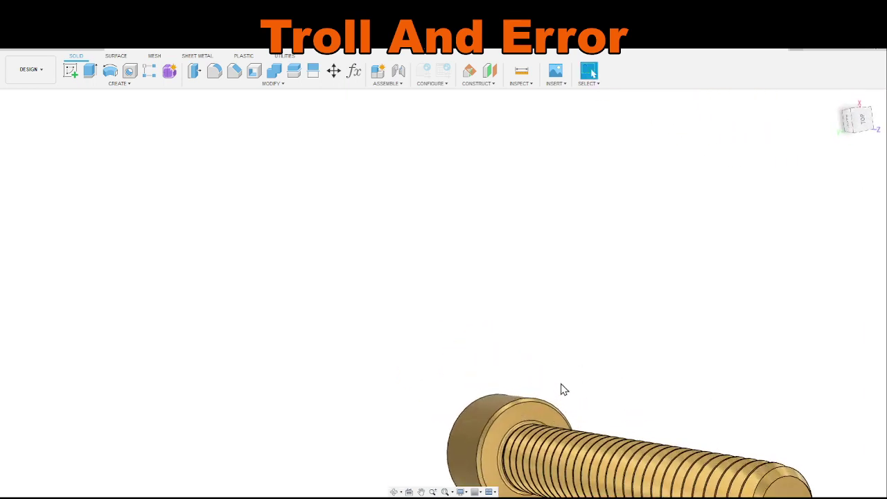
{"action": "key", "text": "j"}
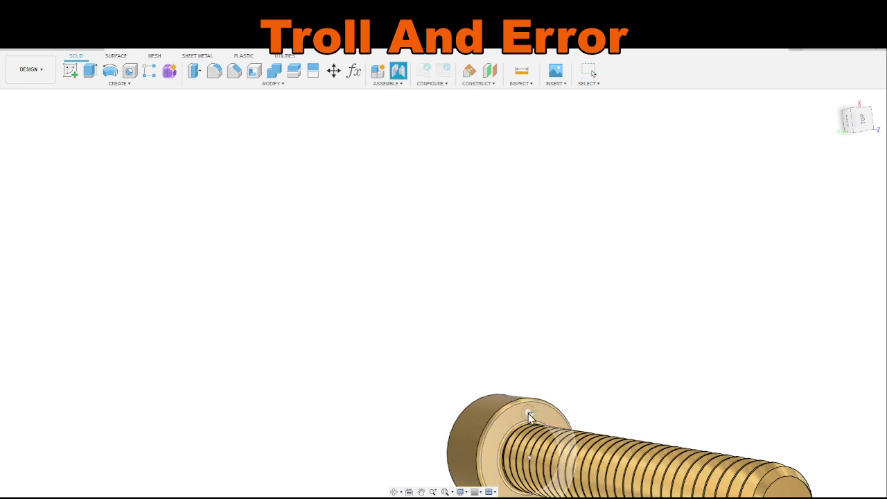
{"action": "left_click", "coordinate": [531, 454]}
{"action": "scroll", "coordinate": [544, 409], "scroll_direction": "down", "scroll_amount": 4}
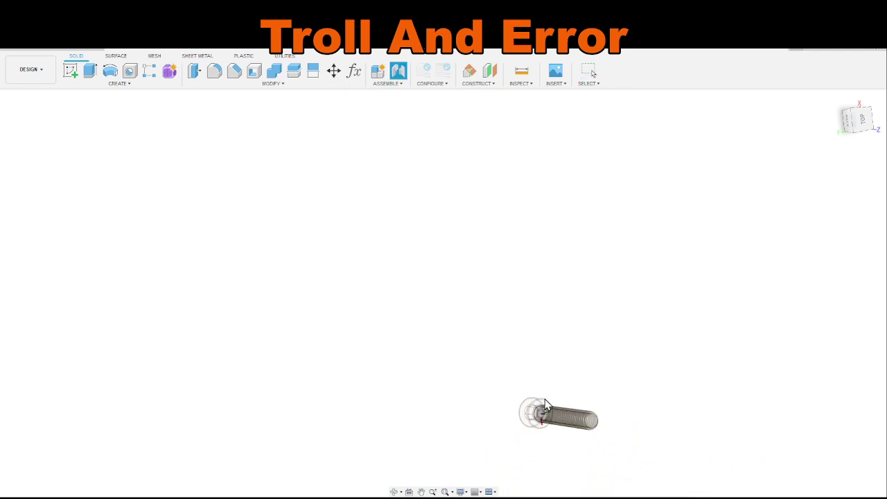
{"action": "middle_click_drag", "start_coordinate": [575, 192], "coordinate": [737, 396], "text": "shift"}
{"action": "scroll", "coordinate": [624, 236], "scroll_direction": "up", "scroll_amount": 6}
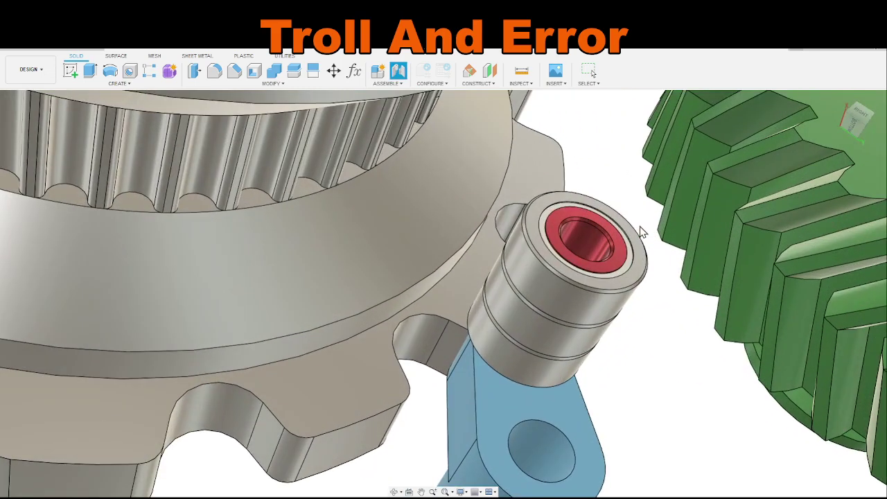
{"action": "left_click", "coordinate": [603, 255]}
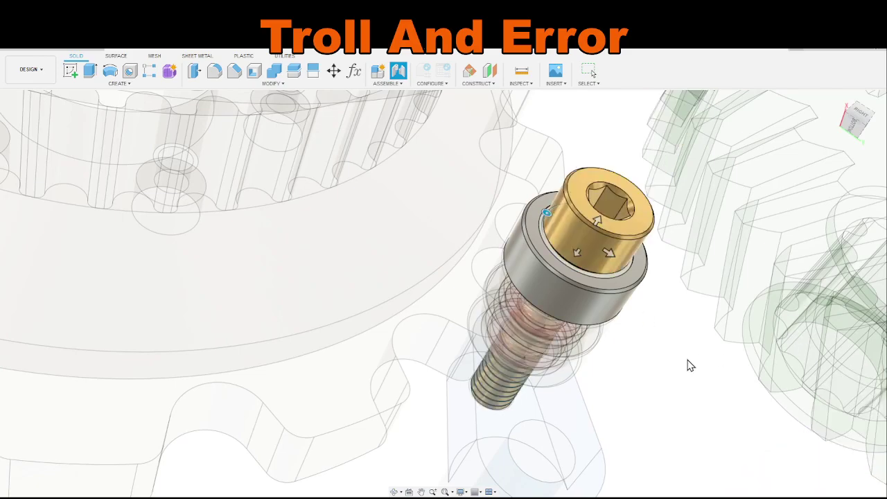
{"action": "mouse_move", "coordinate": [689, 365]}
{"action": "middle_mouse_down", "text": "shift"}
{"action": "mouse_move", "coordinate": [709, 342]}
{"action": "mouse_move", "coordinate": [678, 366]}
{"action": "middle_mouse_up", "text": "shift"}
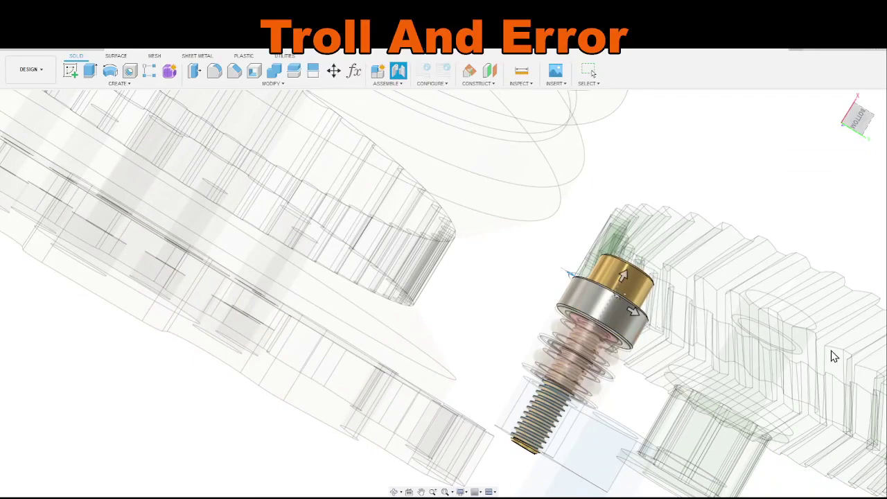
{"action": "key", "text": "Return"}
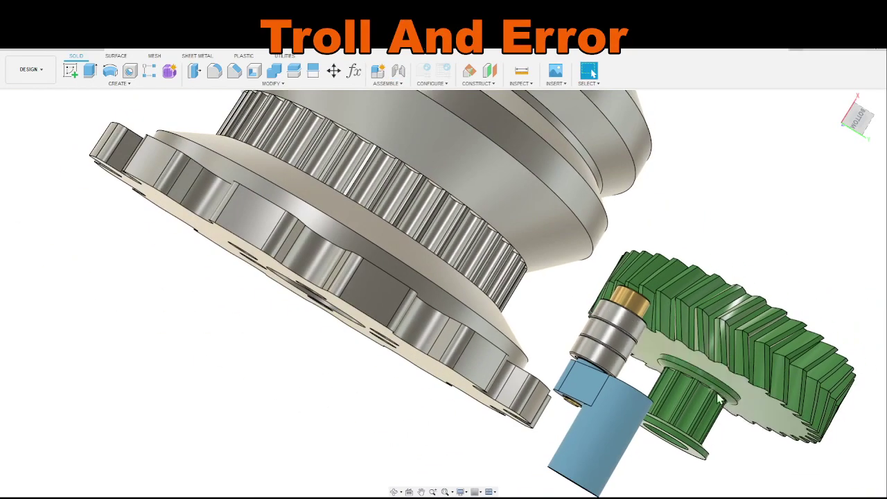
Step: Try to joint the second, uncoloured socket head screw into the mounting hole on the idler arm
{"action": "middle_click_drag", "start_coordinate": [760, 247], "coordinate": [747, 286], "text": "shift"}
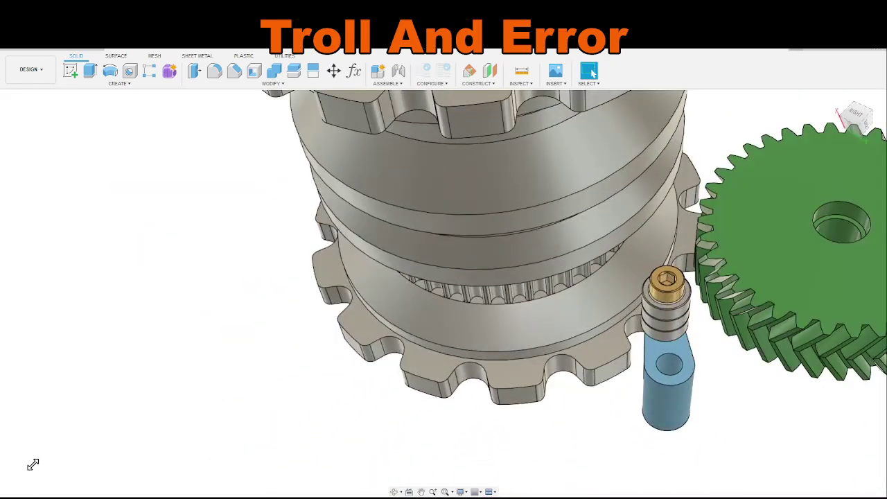
{"action": "scroll", "coordinate": [527, 438], "scroll_direction": "down", "scroll_amount": 5}
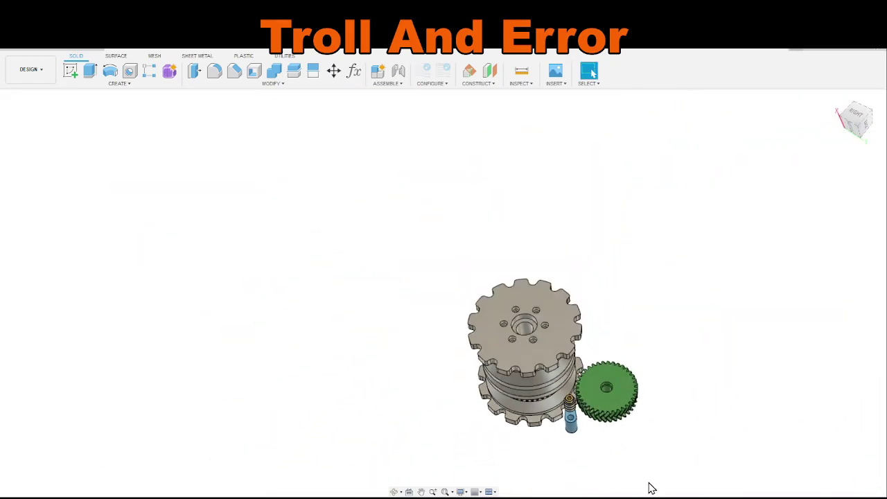
{"action": "middle_click_drag", "start_coordinate": [652, 488], "coordinate": [600, 399], "text": "shift"}
{"action": "scroll", "coordinate": [748, 457], "scroll_direction": "down", "scroll_amount": 3}
{"action": "scroll", "coordinate": [659, 393], "scroll_direction": "up", "scroll_amount": 5}
{"action": "scroll", "coordinate": [682, 437], "scroll_direction": "up", "scroll_amount": 6}
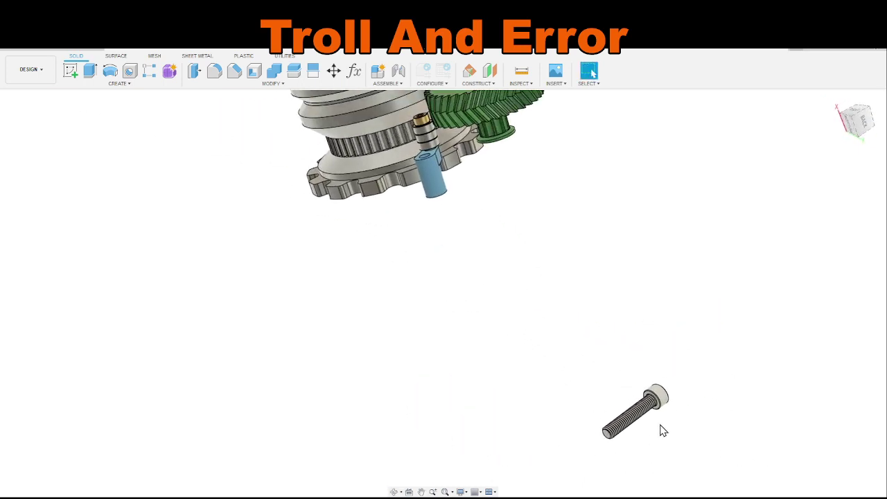
{"action": "scroll", "coordinate": [662, 409], "scroll_direction": "up", "scroll_amount": 2}
{"action": "key", "text": "j"}
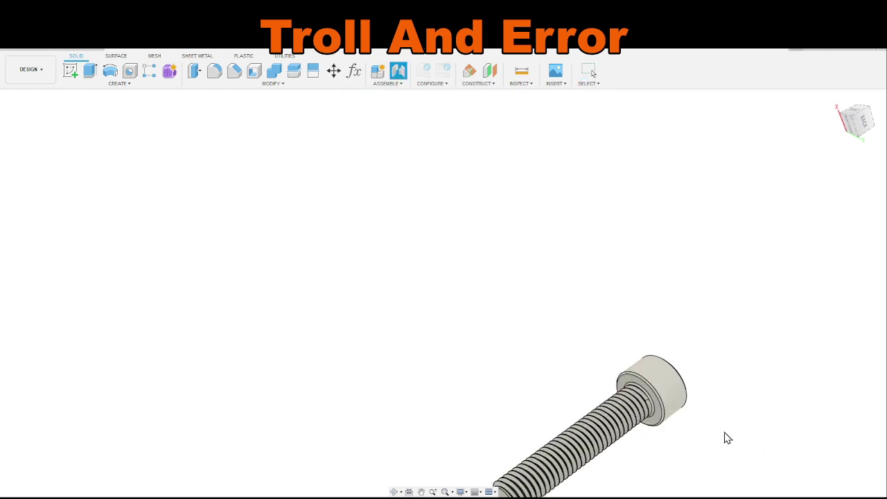
{"action": "left_click", "coordinate": [641, 408]}
{"action": "scroll", "coordinate": [610, 374], "scroll_direction": "down", "scroll_amount": 5}
{"action": "scroll", "coordinate": [548, 346], "scroll_direction": "up", "scroll_amount": 6}
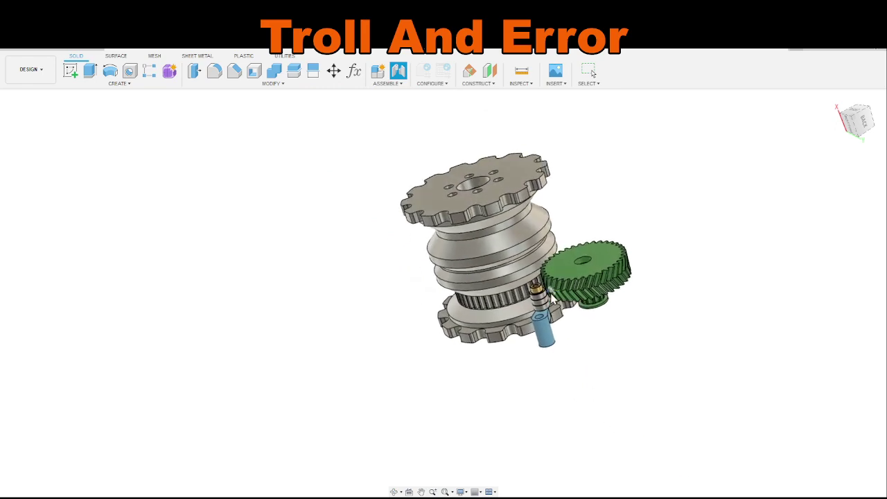
{"action": "scroll", "coordinate": [541, 347], "scroll_direction": "up", "scroll_amount": 1}
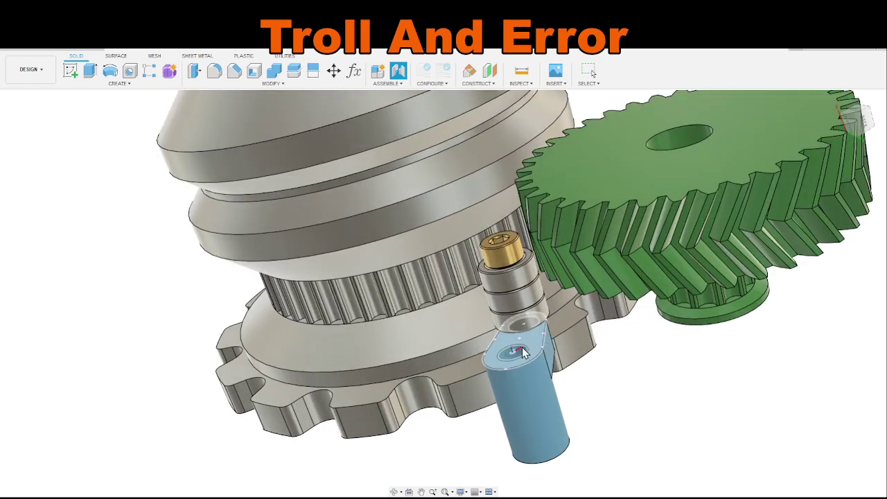
{"action": "left_click", "coordinate": [518, 352]}
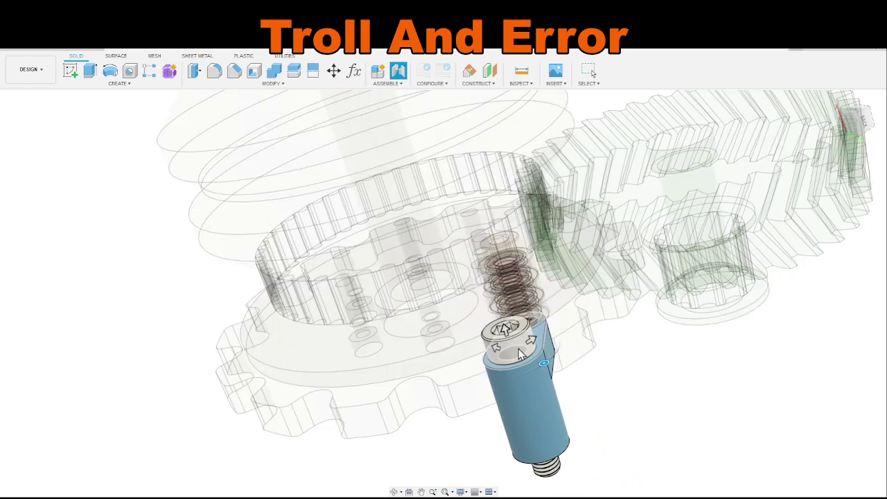
{"action": "middle_click_drag", "start_coordinate": [594, 402], "coordinate": [804, 400], "text": "shift"}
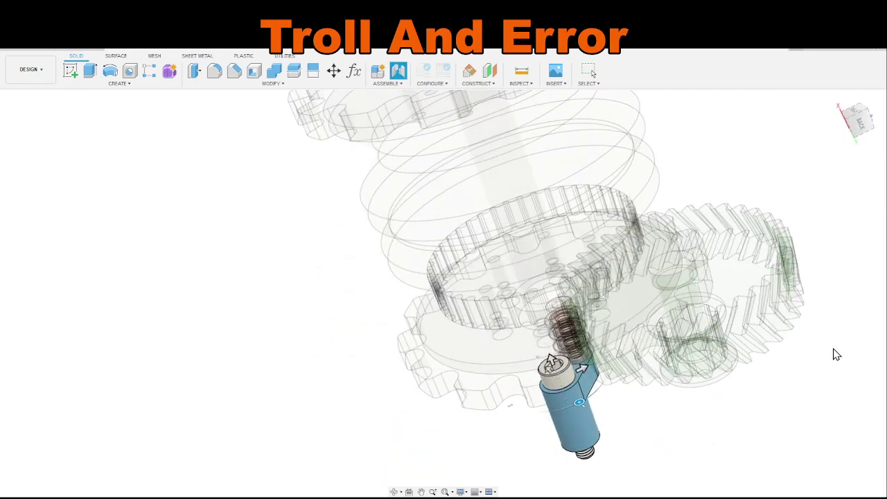
{"action": "key", "text": "Return"}
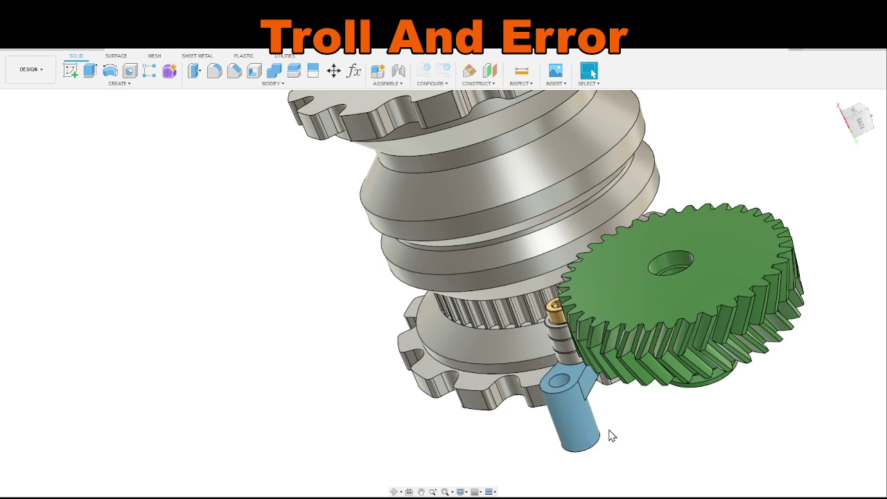
Step: Examine the idler's position against the frame and check the distance from the idler arm's top face to the frame hole beneath it
{"action": "scroll", "coordinate": [613, 435], "scroll_direction": "down", "scroll_amount": 5}
{"action": "middle_click_drag", "start_coordinate": [616, 448], "coordinate": [219, 337], "text": "shift"}
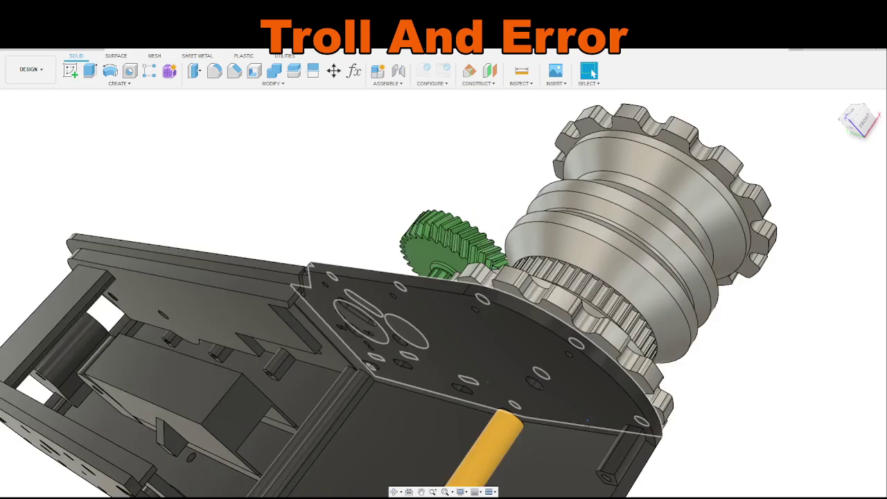
{"action": "middle_click_drag", "start_coordinate": [588, 420], "coordinate": [479, 407], "text": "shift"}
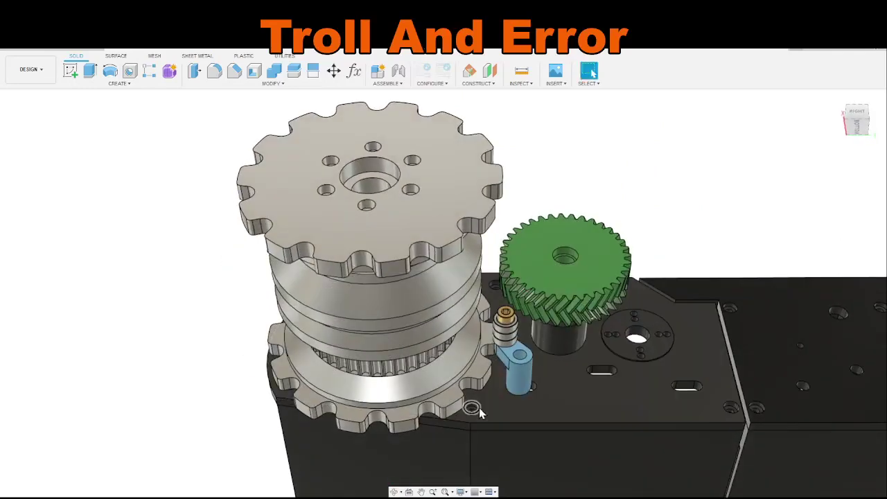
{"action": "scroll", "coordinate": [479, 408], "scroll_direction": "up", "scroll_amount": 4}
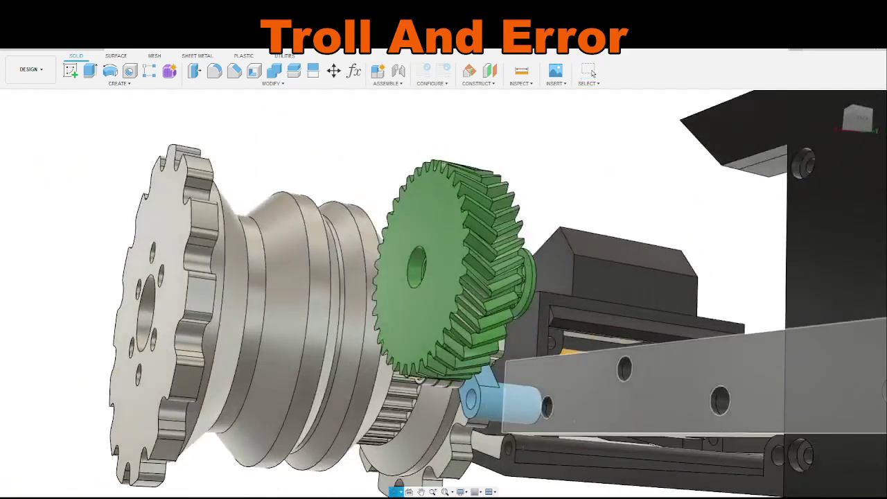
{"action": "middle_click_drag", "start_coordinate": [527, 402], "coordinate": [553, 446], "text": "shift"}
{"action": "scroll", "coordinate": [571, 414], "scroll_direction": "up", "scroll_amount": 10}
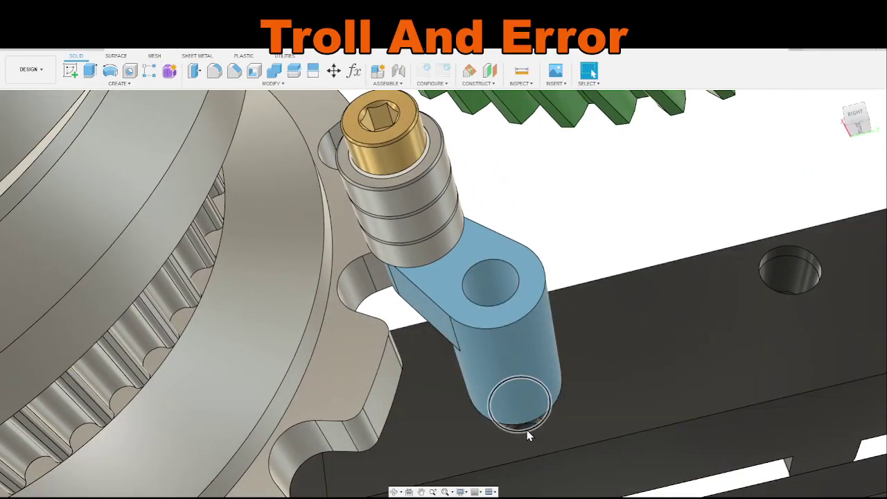
{"action": "left_click", "coordinate": [527, 428]}
{"action": "left_click", "coordinate": [527, 430]}
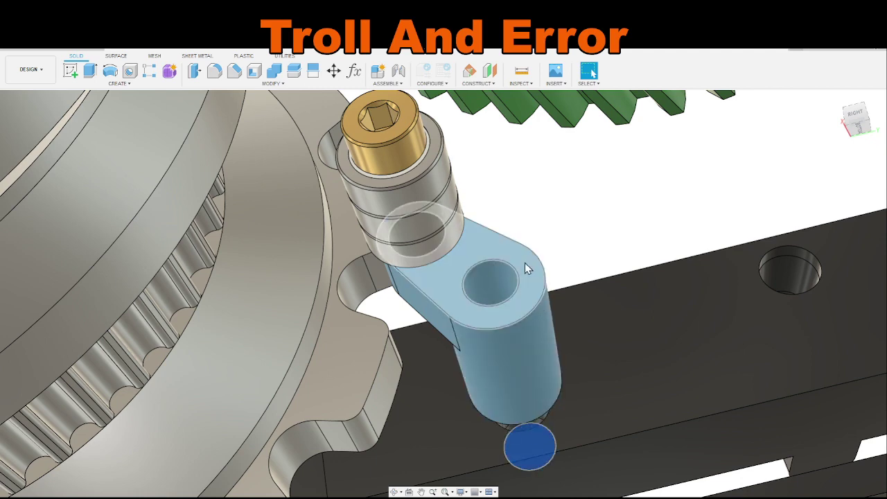
{"action": "scroll", "coordinate": [527, 263], "scroll_direction": "down", "scroll_amount": 10}
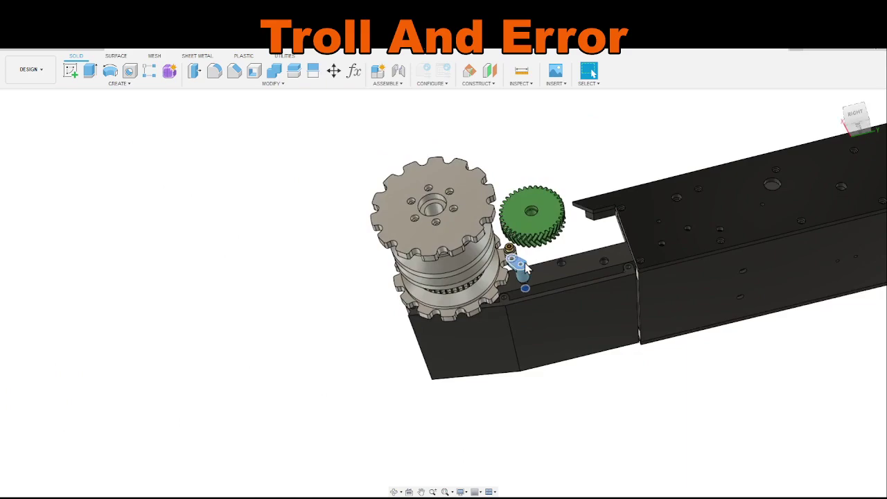
{"action": "scroll", "coordinate": [574, 407], "scroll_direction": "up", "scroll_amount": 3}
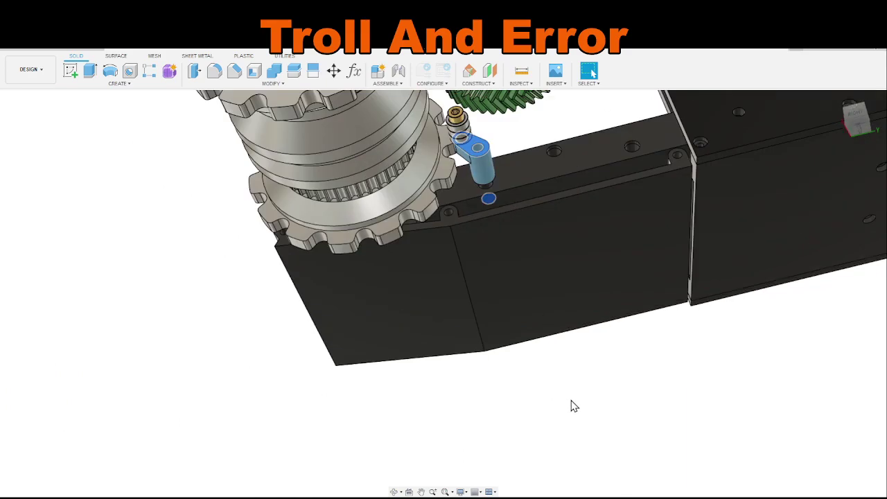
{"action": "middle_click_drag", "start_coordinate": [569, 396], "coordinate": [709, 331], "text": "shift"}
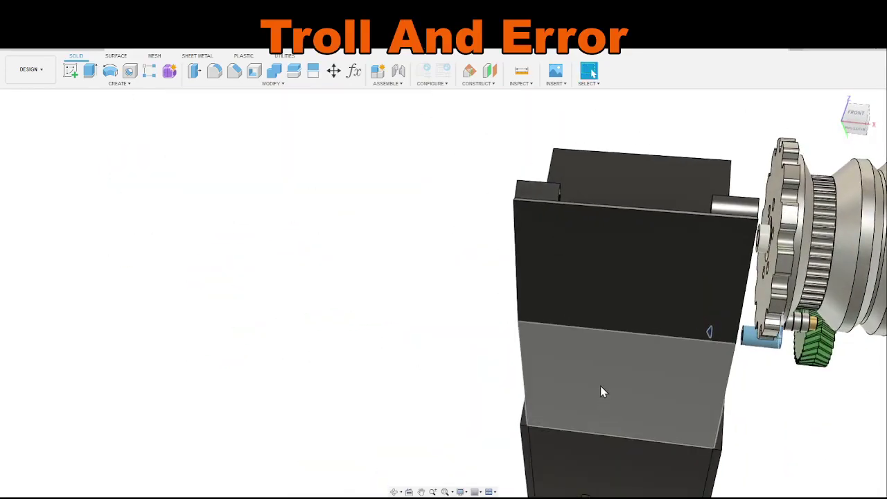
{"action": "middle_click_drag", "start_coordinate": [448, 344], "coordinate": [272, 345], "text": "shift"}
Step: Insert another socket head screw and move it sideways clear of the frame
{"action": "left_click", "coordinate": [557, 84]}
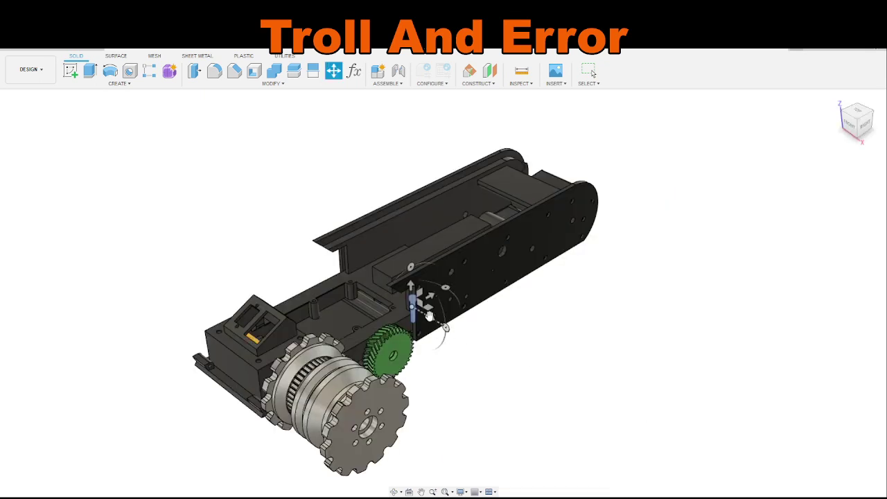
{"action": "left_click_drag", "start_coordinate": [430, 316], "coordinate": [504, 357]}
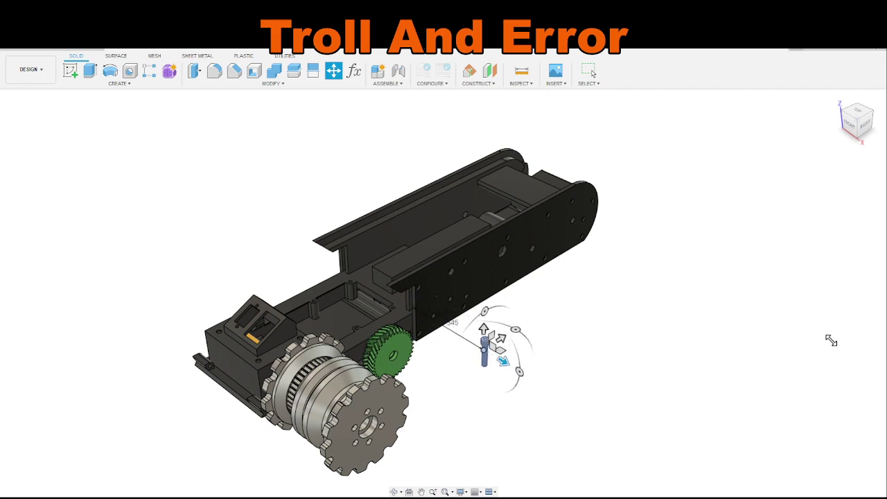
{"action": "key", "text": "Return"}
Step: Joint the underside of the new socket head screw's head to the mounting hole on the blue idler arm
{"action": "scroll", "coordinate": [520, 368], "scroll_direction": "up", "scroll_amount": 10}
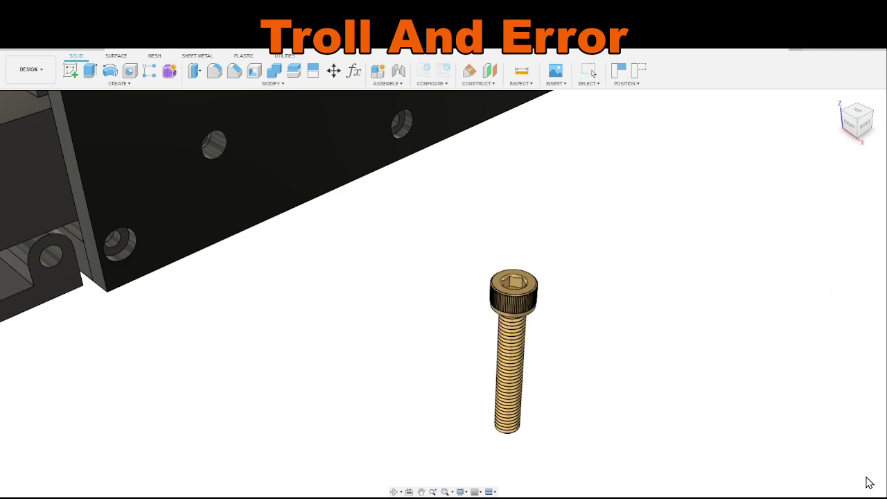
{"action": "mouse_move", "coordinate": [612, 388]}
{"action": "middle_mouse_down", "text": "shift"}
{"action": "mouse_move", "coordinate": [622, 315]}
{"action": "mouse_move", "coordinate": [612, 350]}
{"action": "mouse_move", "coordinate": [619, 387]}
{"action": "middle_mouse_up", "text": "shift"}
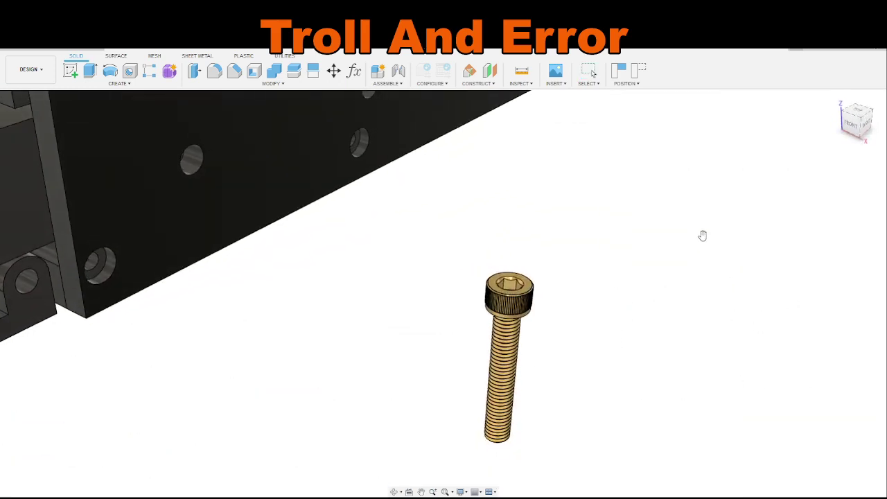
{"action": "left_click", "coordinate": [516, 337]}
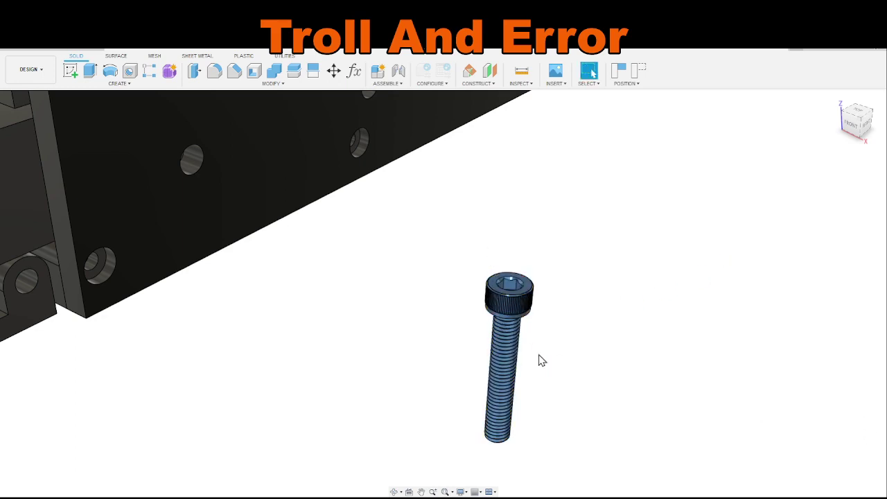
{"action": "middle_click_drag", "start_coordinate": [542, 361], "coordinate": [558, 317], "text": "shift"}
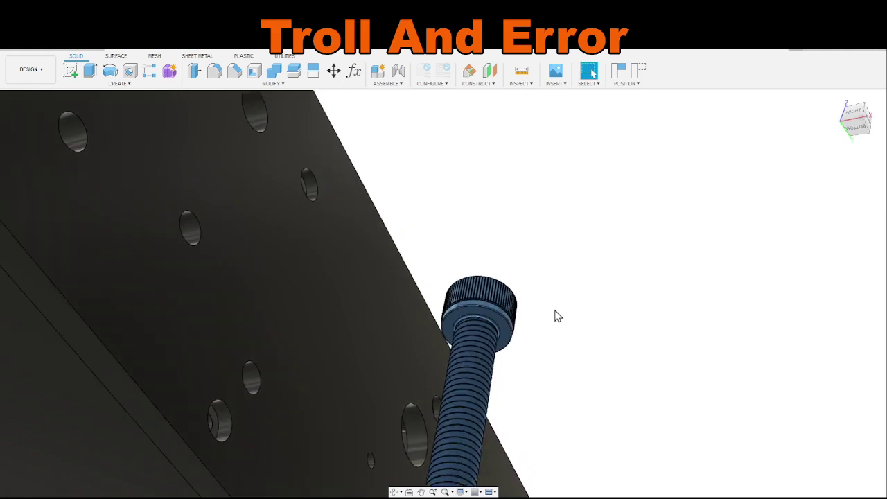
{"action": "key", "text": "j"}
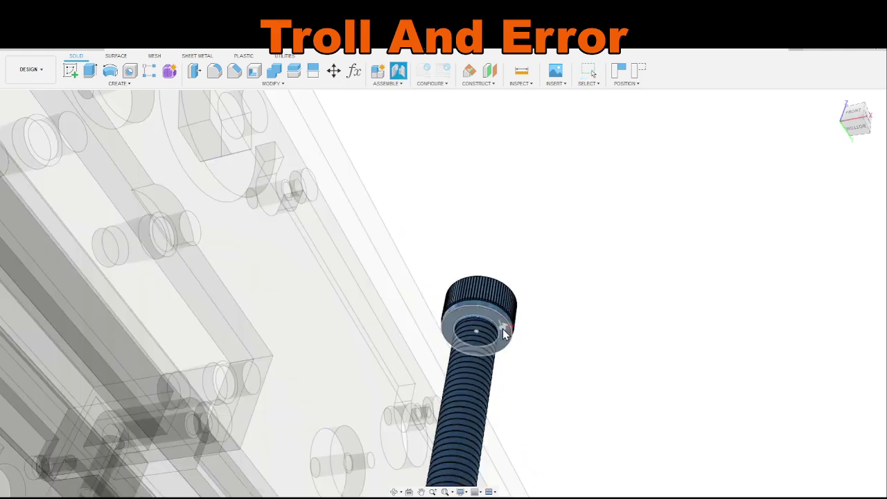
{"action": "left_click", "coordinate": [480, 335]}
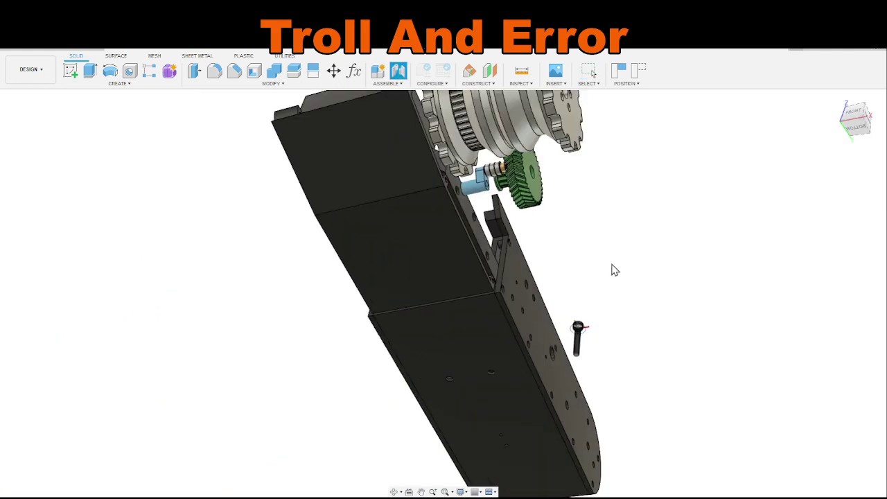
{"action": "scroll", "coordinate": [445, 260], "scroll_direction": "up", "scroll_amount": 10}
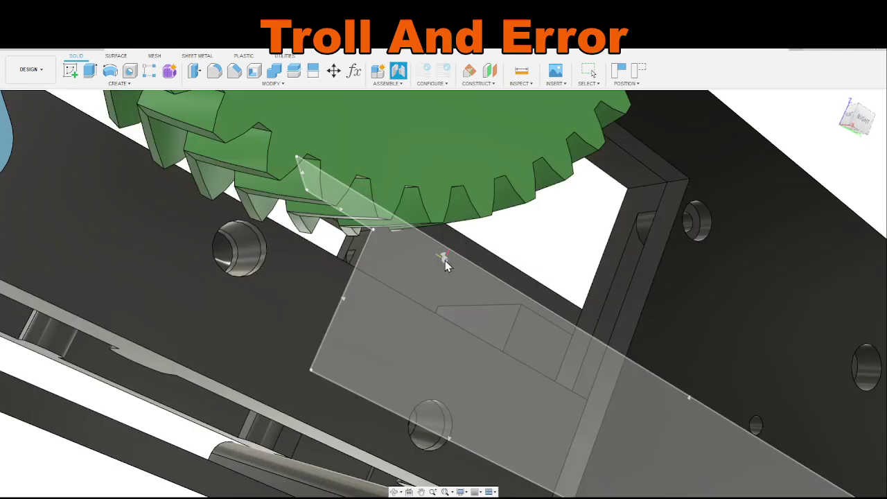
{"action": "scroll", "coordinate": [311, 251], "scroll_direction": "down", "scroll_amount": 3}
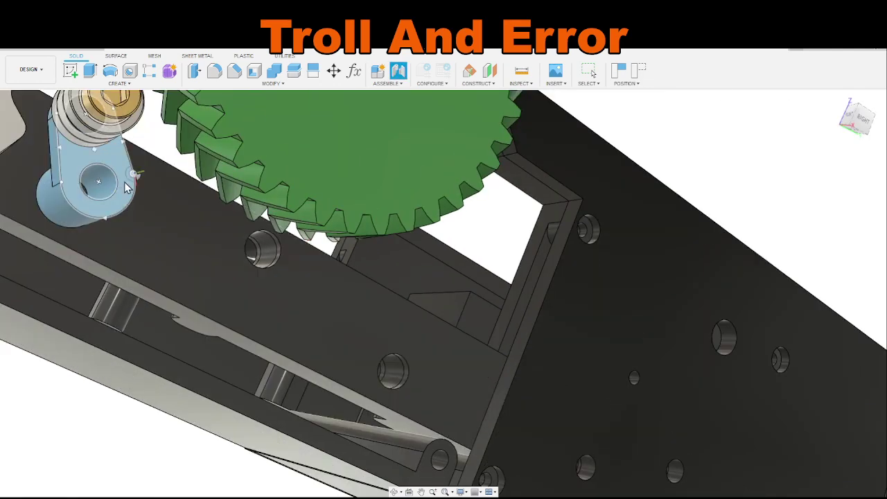
{"action": "left_click", "coordinate": [96, 186]}
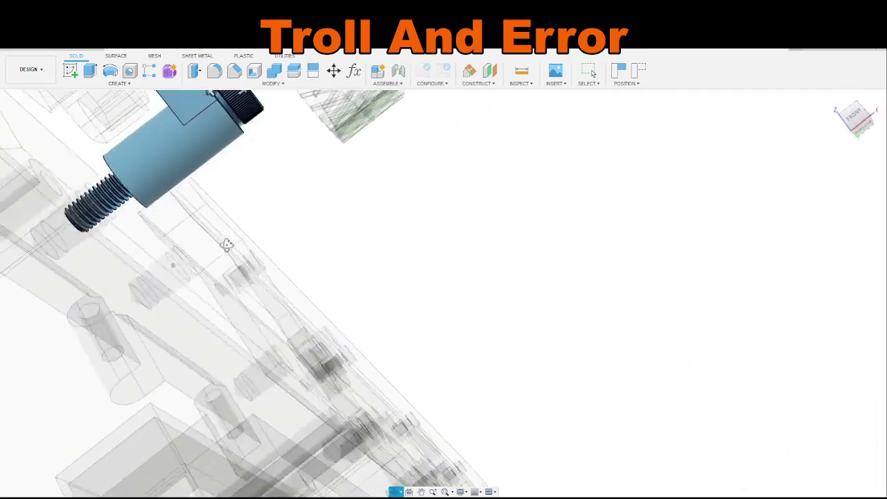
{"action": "middle_click_drag", "start_coordinate": [233, 247], "coordinate": [326, 234]}
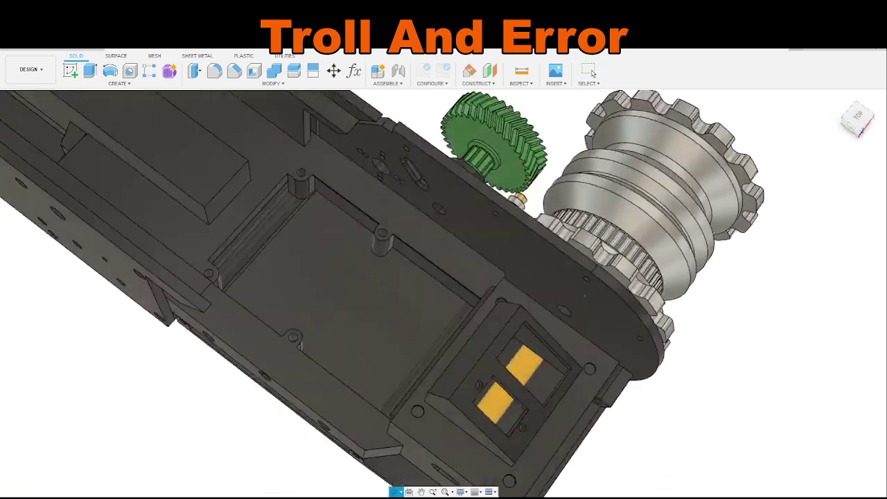
Step: Examine how the mounting screw seats in the blue idler arm and how the arm's base lines up with the frame hole
{"action": "middle_click_drag", "start_coordinate": [375, 263], "coordinate": [433, 255], "text": "shift"}
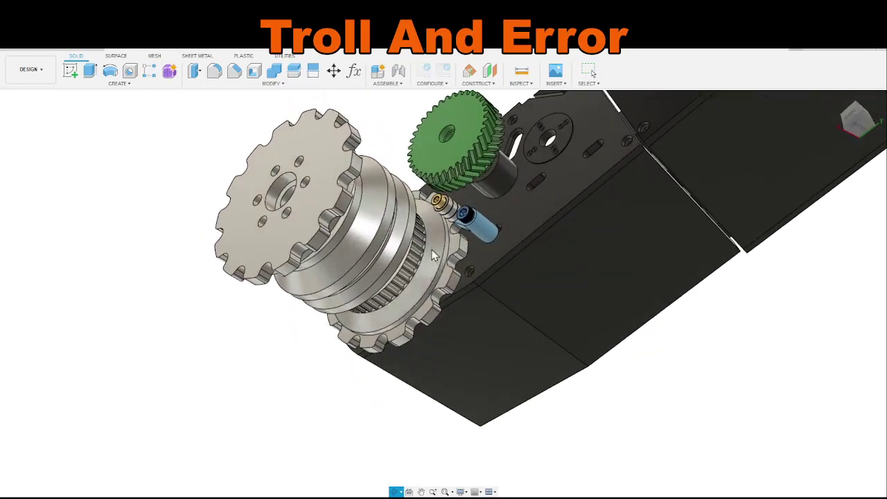
{"action": "scroll", "coordinate": [478, 208], "scroll_direction": "up", "scroll_amount": 10}
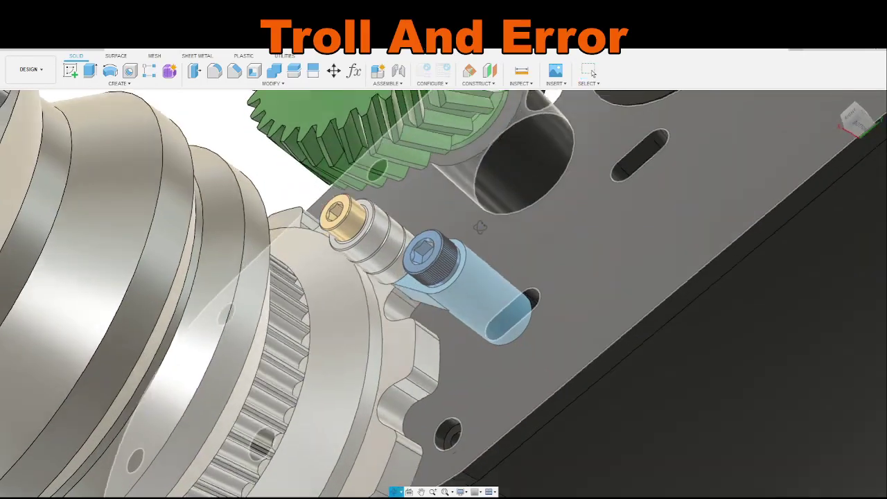
{"action": "mouse_move", "coordinate": [481, 228]}
{"action": "middle_mouse_down", "text": "shift"}
{"action": "mouse_move", "coordinate": [465, 199]}
{"action": "mouse_move", "coordinate": [460, 220]}
{"action": "mouse_move", "coordinate": [504, 181]}
{"action": "mouse_move", "coordinate": [485, 215]}
{"action": "middle_mouse_up", "text": "shift"}
{"action": "scroll", "coordinate": [446, 154], "scroll_direction": "up", "scroll_amount": 5}
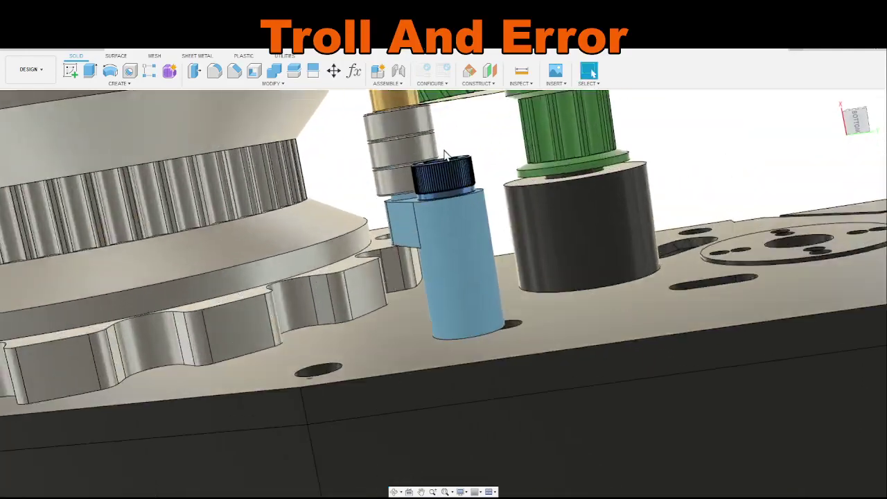
{"action": "scroll", "coordinate": [445, 154], "scroll_direction": "up", "scroll_amount": 3}
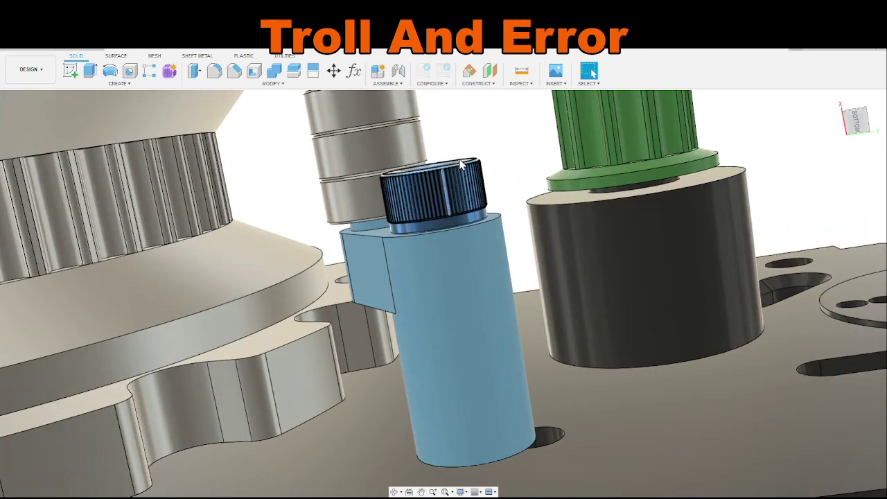
{"action": "middle_click_drag", "start_coordinate": [471, 143], "coordinate": [473, 181], "text": "shift"}
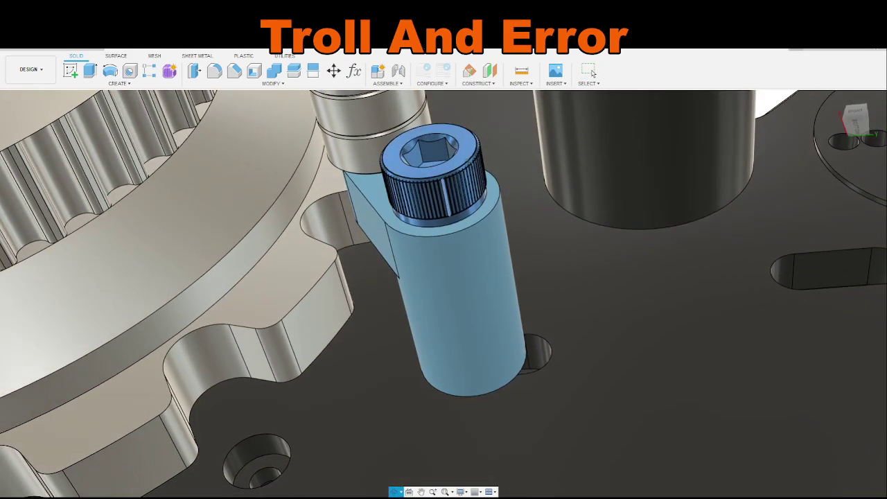
{"action": "key", "text": "Escape"}
{"action": "scroll", "coordinate": [499, 153], "scroll_direction": "down", "scroll_amount": 5}
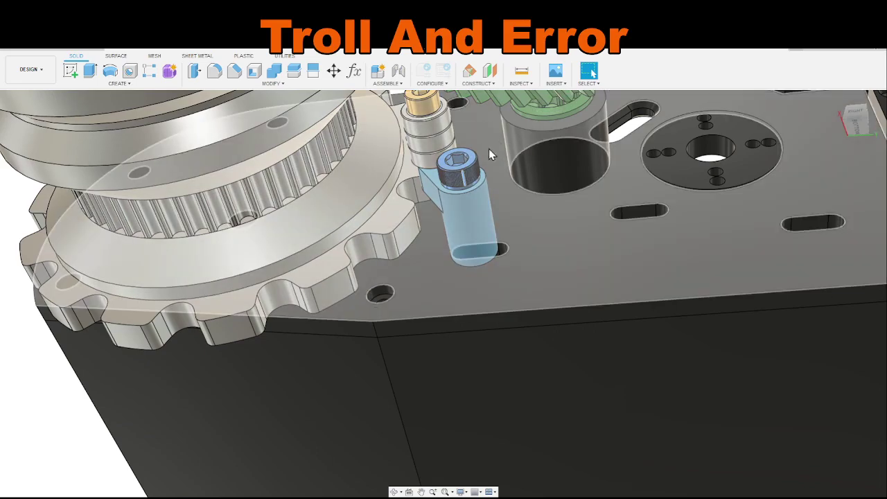
{"action": "middle_click_drag", "start_coordinate": [502, 150], "coordinate": [525, 404], "text": "shift"}
{"action": "key", "text": "Escape"}
{"action": "scroll", "coordinate": [534, 240], "scroll_direction": "up", "scroll_amount": 3}
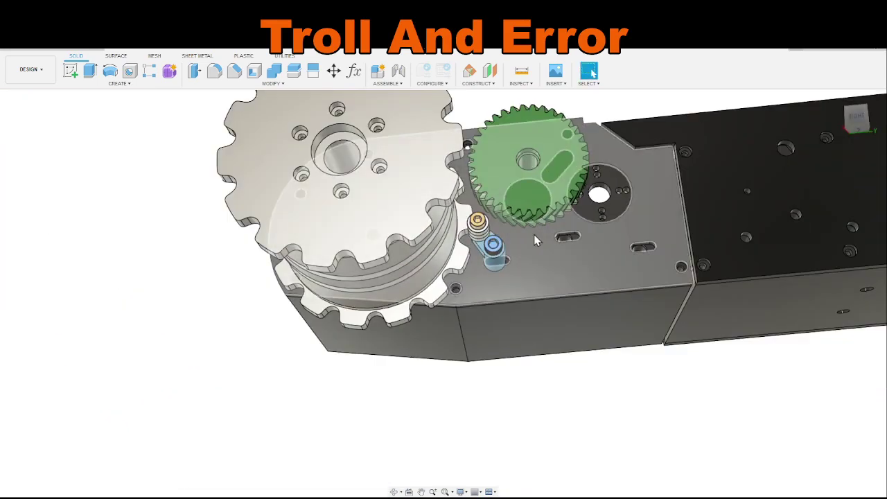
Step: Inspect the idler's bearing stack and mounting screw head for clearance to the sprocket drum and the green gear
{"action": "scroll", "coordinate": [534, 240], "scroll_direction": "up", "scroll_amount": 5}
{"action": "middle_click_drag", "start_coordinate": [451, 219], "coordinate": [437, 189], "text": "shift"}
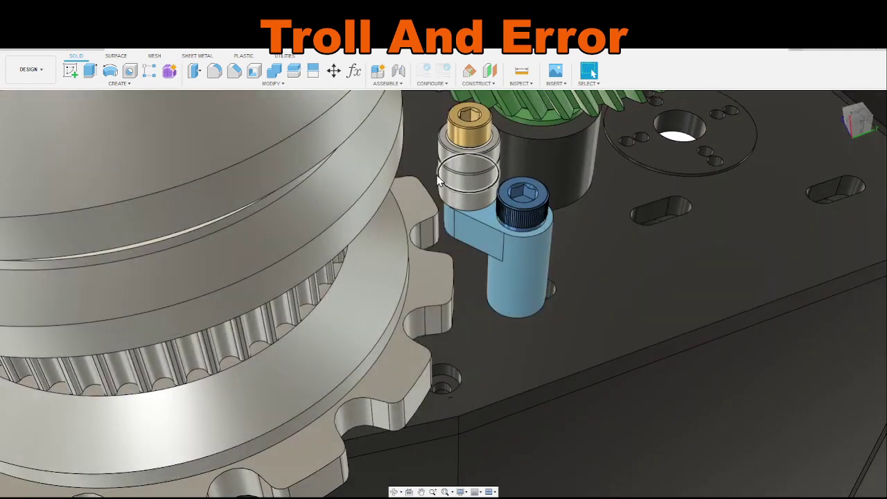
{"action": "scroll", "coordinate": [440, 173], "scroll_direction": "down", "scroll_amount": 5}
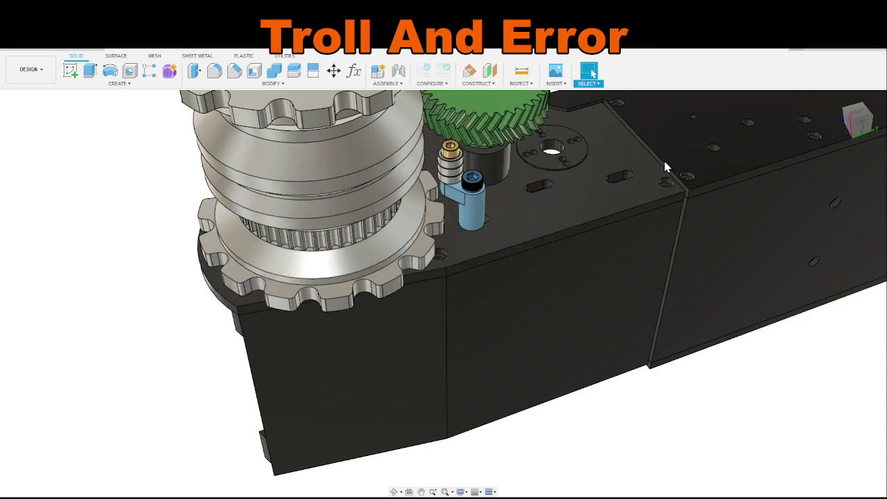
{"action": "scroll", "coordinate": [480, 208], "scroll_direction": "up", "scroll_amount": 4}
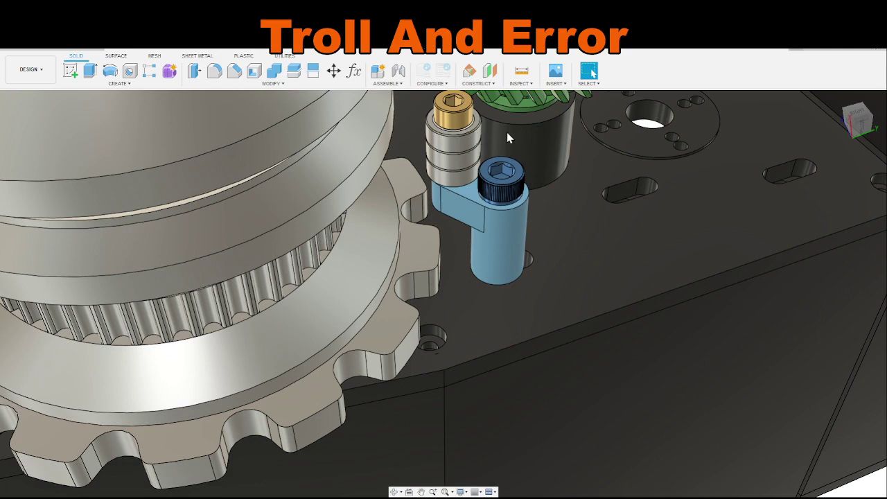
{"action": "middle_click_drag", "start_coordinate": [514, 132], "coordinate": [410, 140], "text": "shift"}
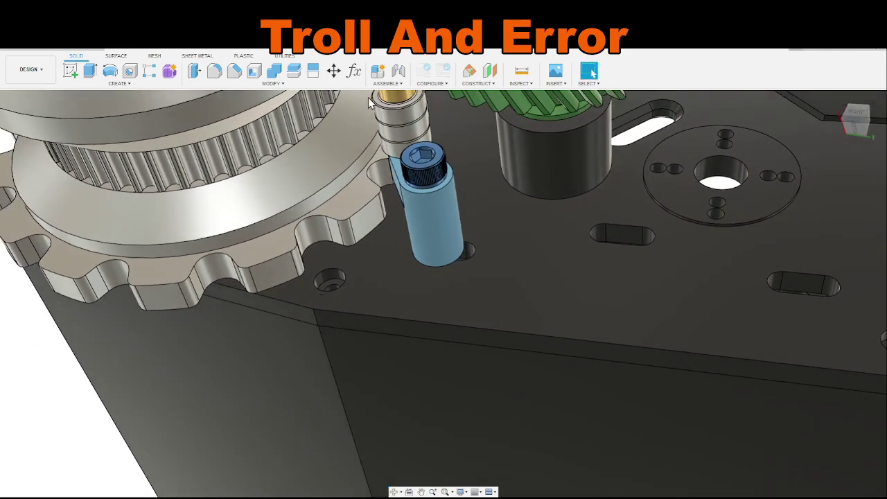
{"action": "middle_click_drag", "start_coordinate": [474, 128], "coordinate": [493, 137], "text": "shift"}
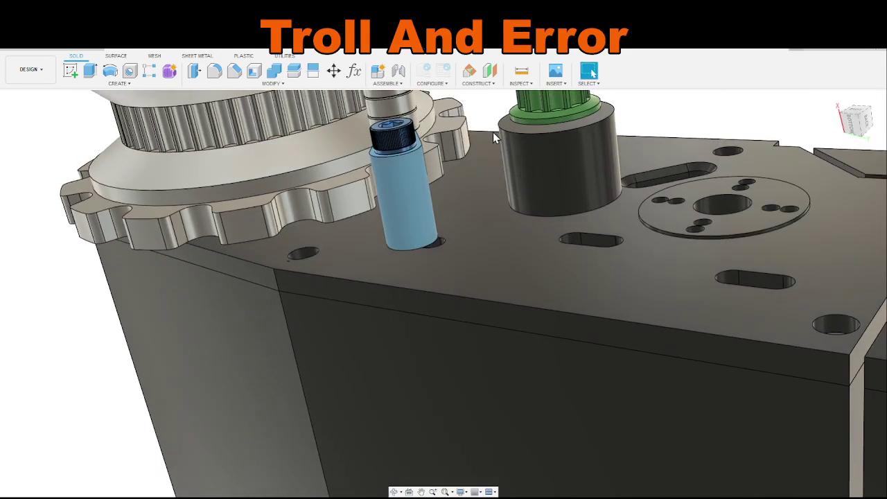
{"action": "middle_click_drag", "start_coordinate": [543, 118], "coordinate": [379, 197], "text": "shift"}
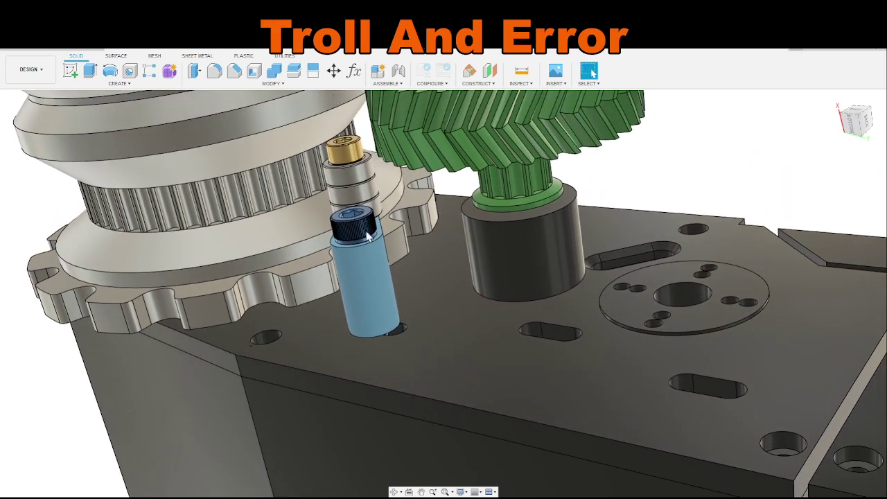
{"action": "scroll", "coordinate": [405, 263], "scroll_direction": "down", "scroll_amount": 5}
Step: Check the idler against the yellow bracket and inspect the gold screw's tip on the underside of the idler arm
{"action": "middle_click_drag", "start_coordinate": [596, 200], "coordinate": [652, 194], "text": "shift"}
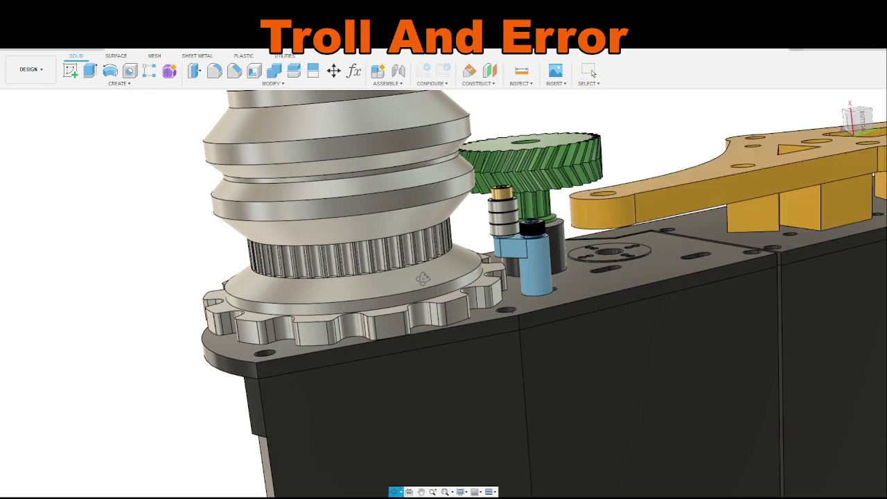
{"action": "middle_click_drag", "start_coordinate": [320, 328], "coordinate": [488, 313], "text": "shift"}
{"action": "scroll", "coordinate": [506, 347], "scroll_direction": "up", "scroll_amount": 3}
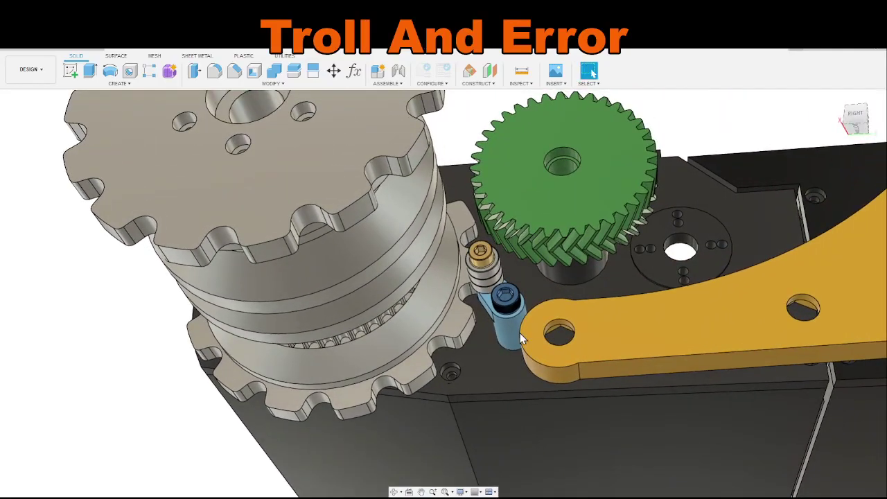
{"action": "middle_click_drag", "start_coordinate": [537, 373], "coordinate": [543, 305], "text": "shift"}
{"action": "scroll", "coordinate": [442, 382], "scroll_direction": "up", "scroll_amount": 5}
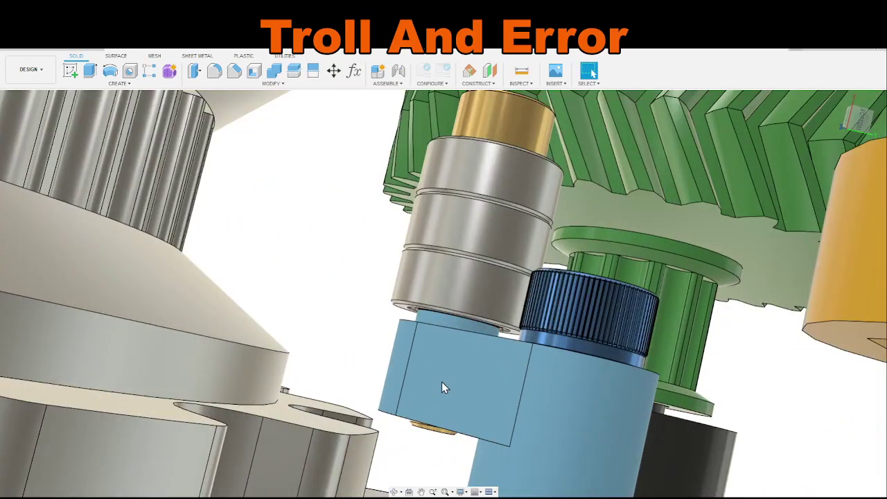
{"action": "scroll", "coordinate": [442, 382], "scroll_direction": "down", "scroll_amount": 2}
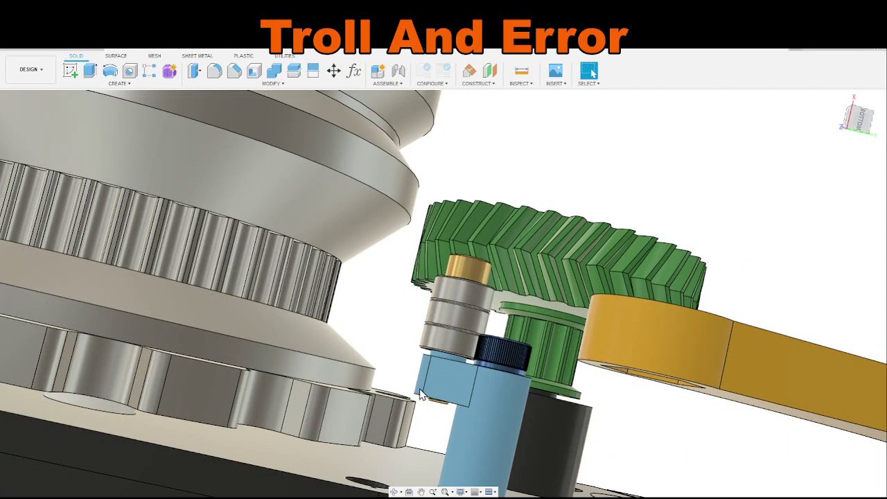
{"action": "middle_click_drag", "start_coordinate": [447, 446], "coordinate": [447, 430], "text": "shift"}
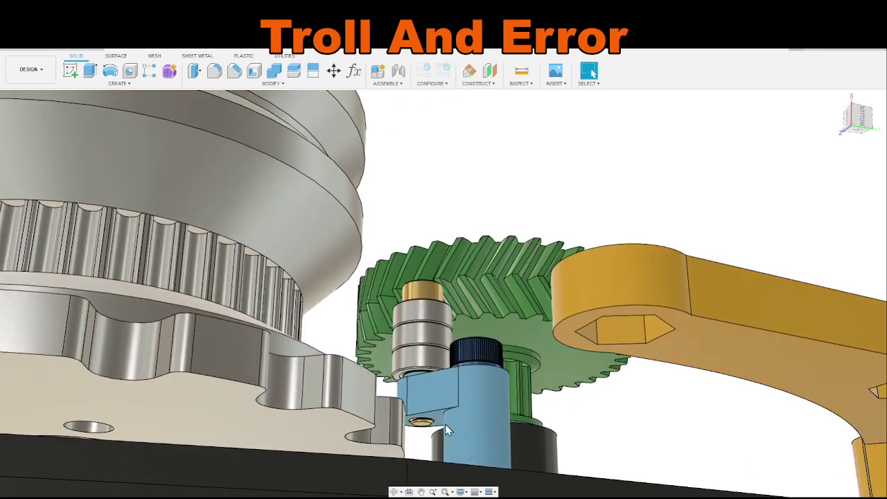
{"action": "middle_click_drag", "start_coordinate": [433, 393], "coordinate": [431, 412], "text": "shift"}
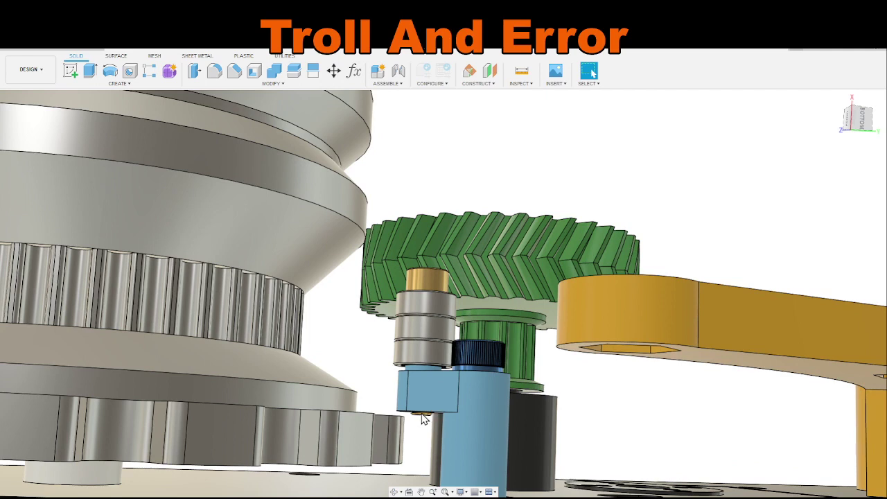
{"action": "scroll", "coordinate": [425, 419], "scroll_direction": "down", "scroll_amount": 2}
{"action": "scroll", "coordinate": [424, 419], "scroll_direction": "down", "scroll_amount": 2}
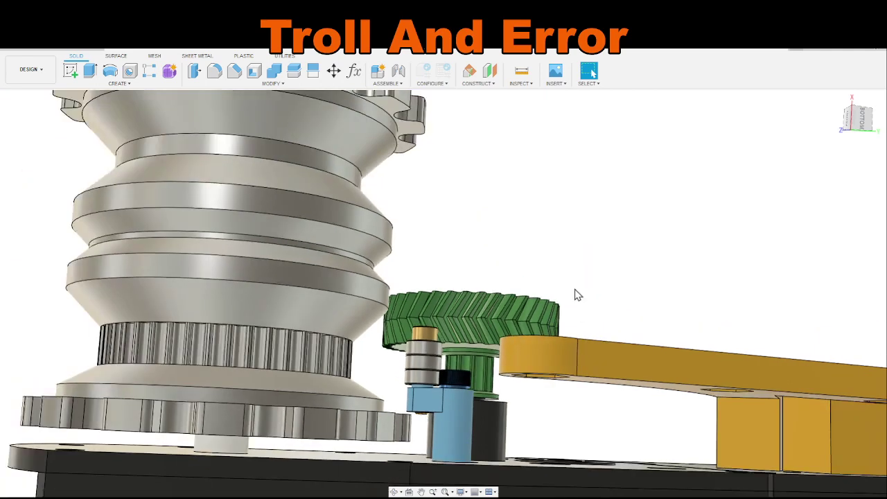
Step: Review the finished idler's position between the sprocket drum, green gear and yellow bracket from above, the side and below
{"action": "middle_click_drag", "start_coordinate": [580, 251], "coordinate": [476, 373], "text": "shift"}
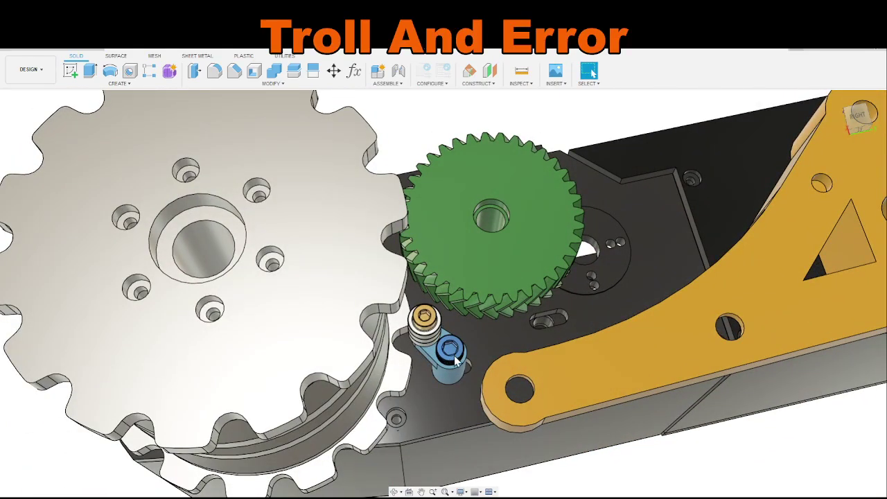
{"action": "mouse_move", "coordinate": [443, 343]}
{"action": "middle_mouse_down", "text": "shift"}
{"action": "mouse_move", "coordinate": [430, 262]}
{"action": "mouse_move", "coordinate": [436, 350]}
{"action": "middle_mouse_up", "text": "shift"}
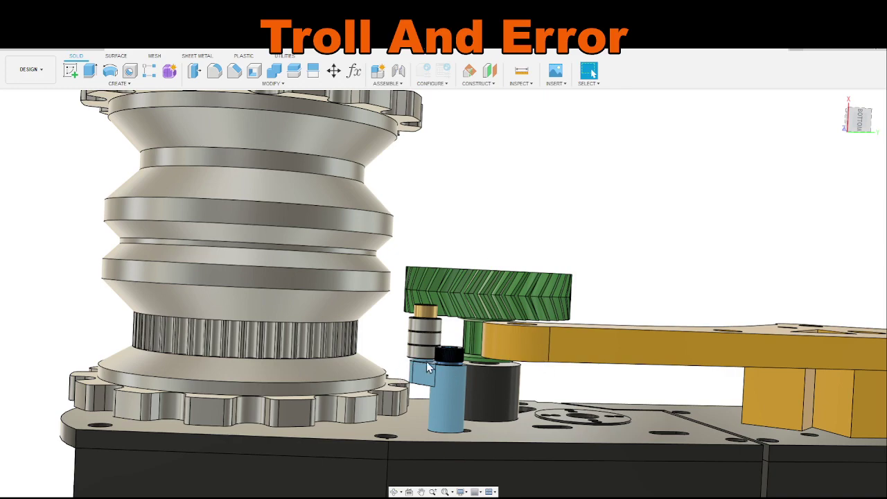
{"action": "scroll", "coordinate": [427, 361], "scroll_direction": "up", "scroll_amount": 5}
{"action": "middle_click_drag", "start_coordinate": [423, 360], "coordinate": [428, 425], "text": "shift"}
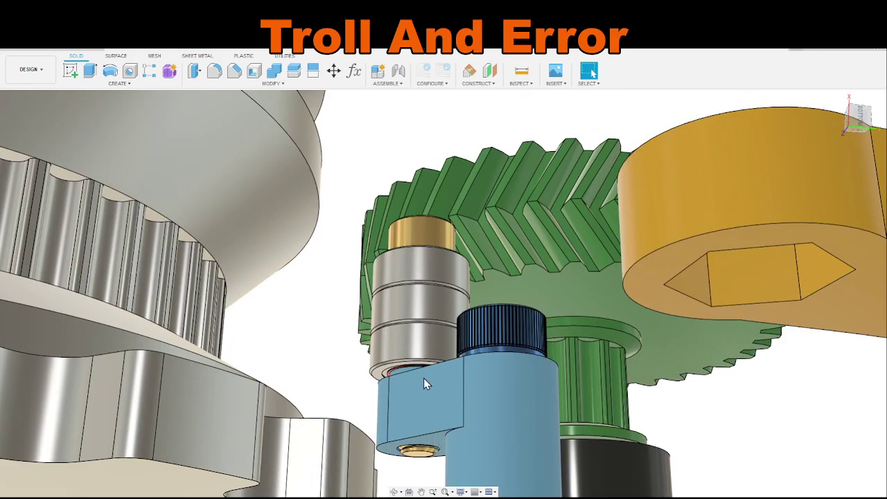
{"action": "scroll", "coordinate": [423, 378], "scroll_direction": "down", "scroll_amount": 5}
{"action": "middle_click_drag", "start_coordinate": [539, 168], "coordinate": [529, 225], "text": "shift"}
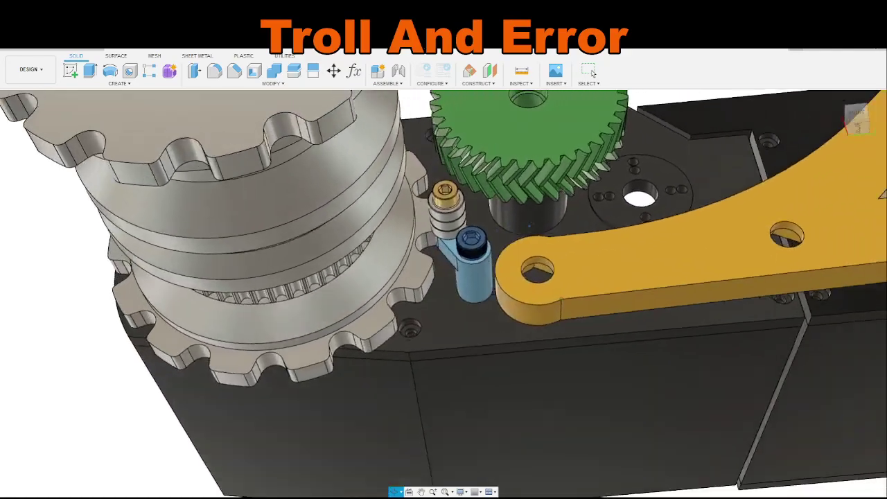
{"action": "scroll", "coordinate": [465, 278], "scroll_direction": "down", "scroll_amount": 3}
{"action": "scroll", "coordinate": [464, 277], "scroll_direction": "down", "scroll_amount": 3}
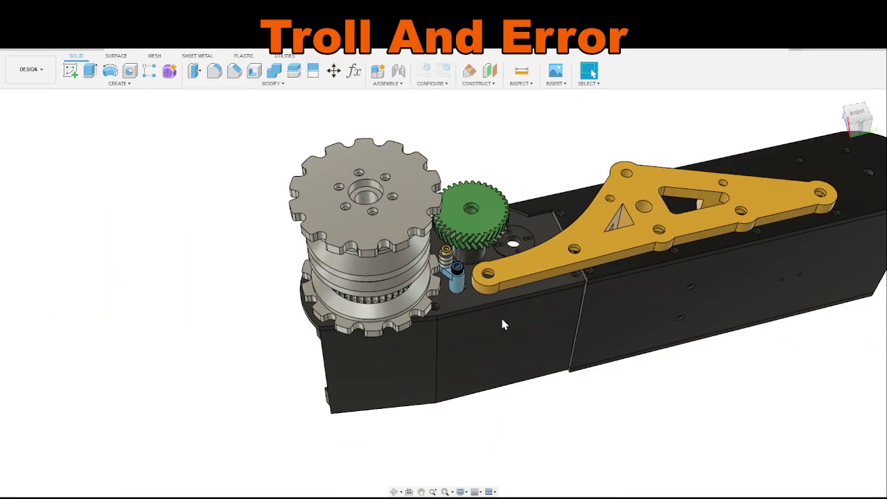
Step: Inspect the idler's three bearings and gold screw head from above and below for spacing to the sprocket drum and green gear
{"action": "scroll", "coordinate": [585, 414], "scroll_direction": "up", "scroll_amount": 3}
{"action": "middle_click_drag", "start_coordinate": [583, 414], "coordinate": [592, 451], "text": "shift"}
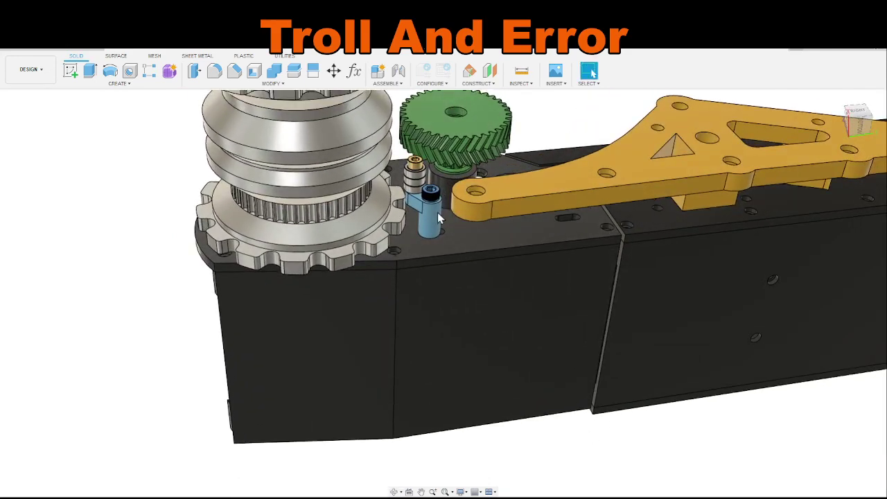
{"action": "scroll", "coordinate": [425, 217], "scroll_direction": "up", "scroll_amount": 5}
{"action": "middle_click_drag", "start_coordinate": [425, 217], "coordinate": [420, 290]}
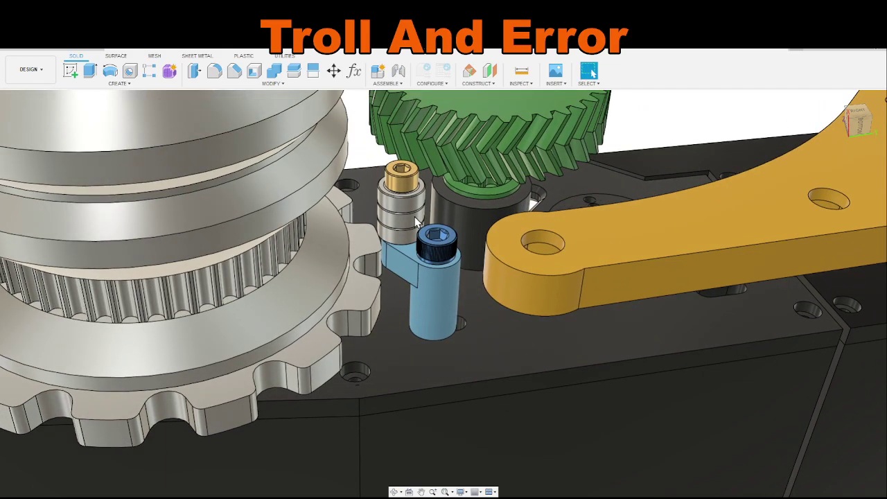
{"action": "middle_click_drag", "start_coordinate": [418, 198], "coordinate": [410, 178], "text": "shift"}
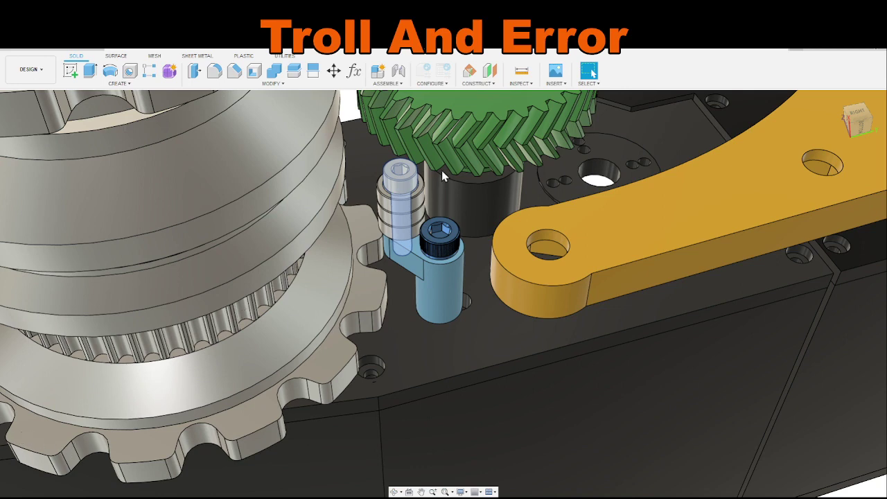
{"action": "scroll", "coordinate": [415, 185], "scroll_direction": "up", "scroll_amount": 5}
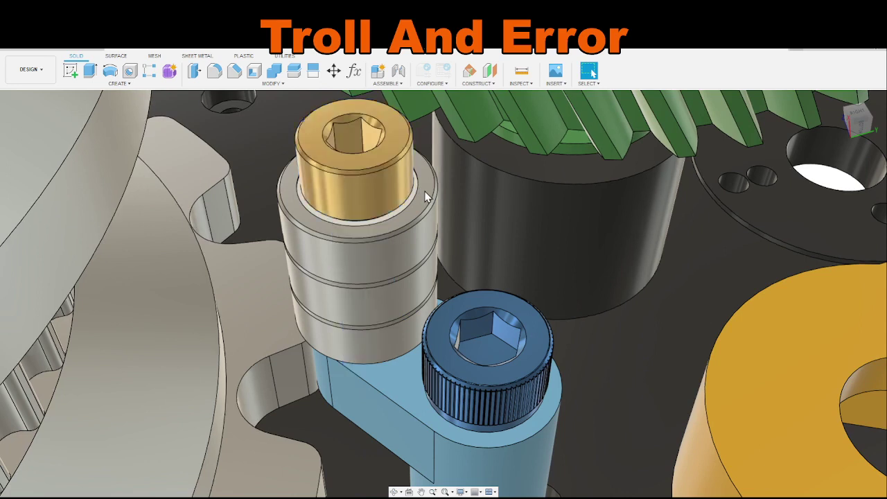
{"action": "left_click", "coordinate": [586, 84]}
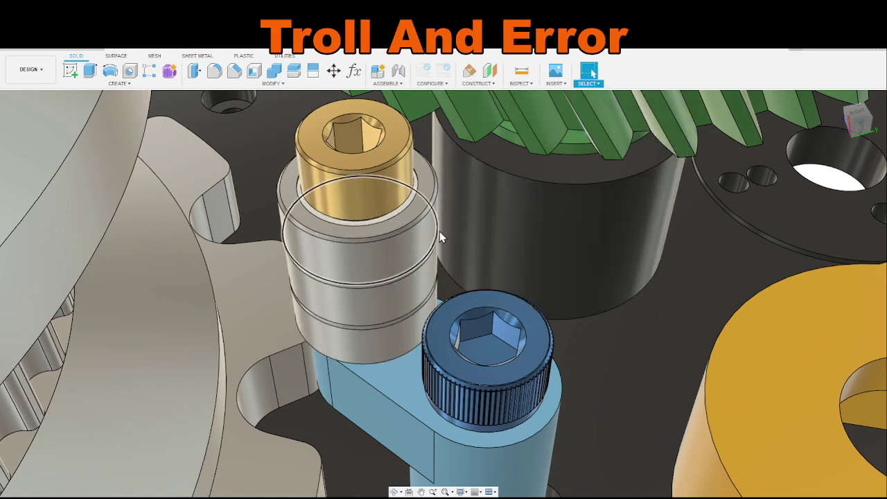
{"action": "left_click", "coordinate": [424, 195]}
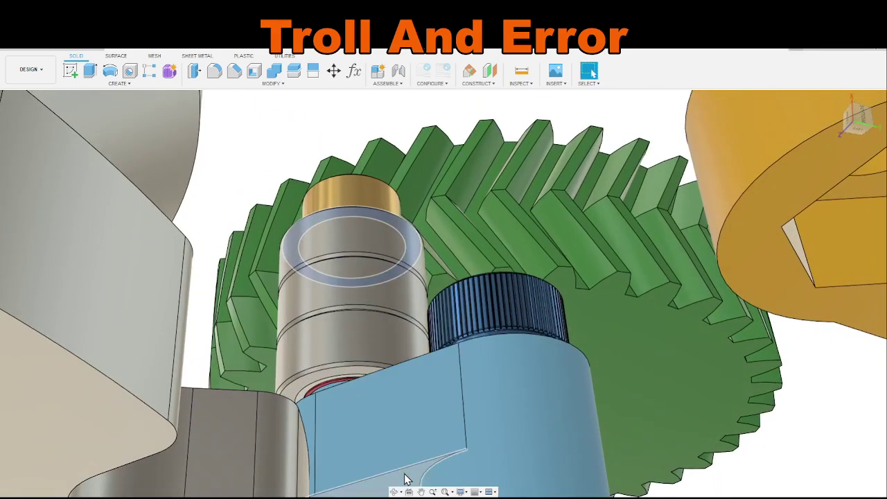
{"action": "scroll", "coordinate": [432, 357], "scroll_direction": "down", "scroll_amount": 8}
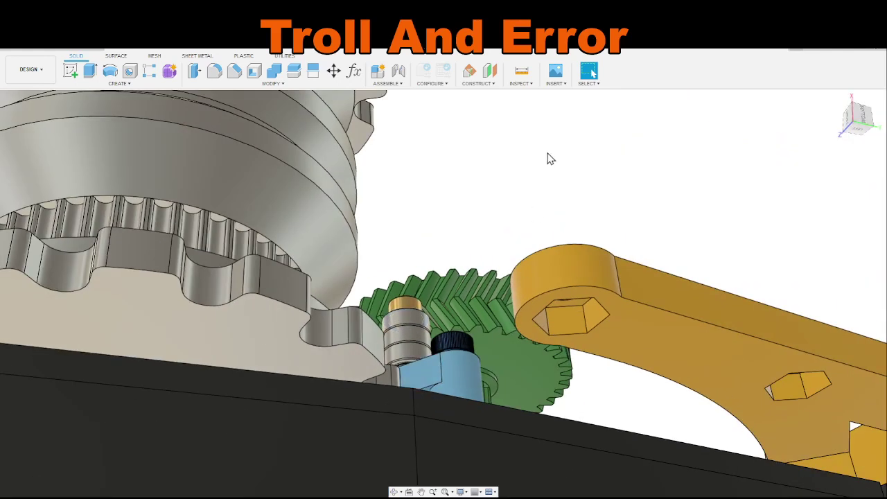
{"action": "middle_click_drag", "start_coordinate": [456, 160], "coordinate": [456, 239], "text": "shift"}
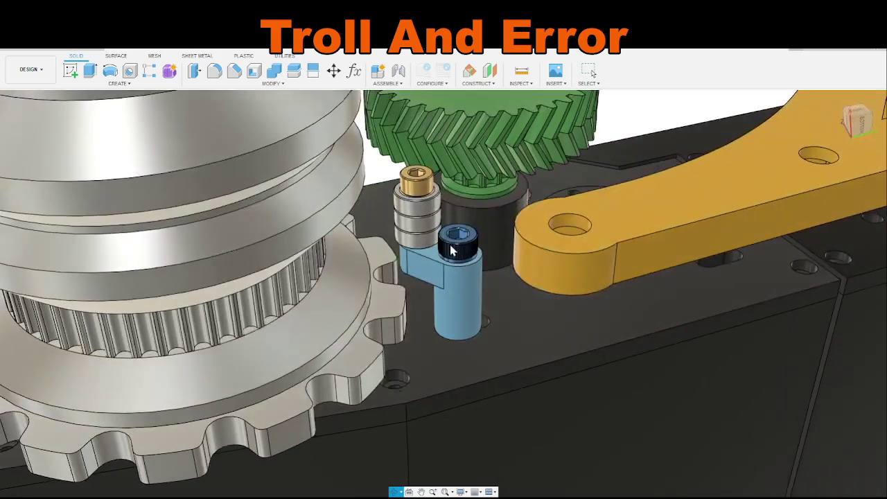
Step: Select the idler arm's mounting screw and examine how far its threaded end reaches into the frame
{"action": "left_click", "coordinate": [448, 239]}
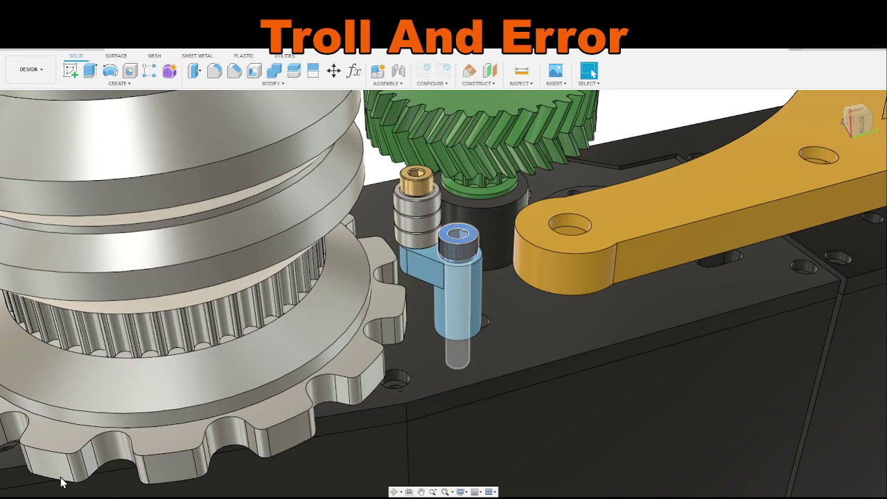
{"action": "scroll", "coordinate": [459, 297], "scroll_direction": "down", "scroll_amount": 5}
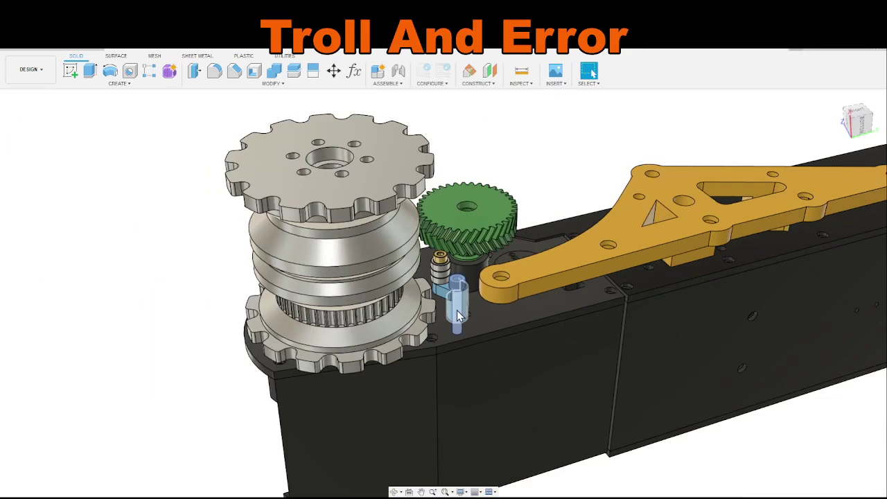
{"action": "middle_click_drag", "start_coordinate": [459, 297], "coordinate": [565, 192], "text": "shift"}
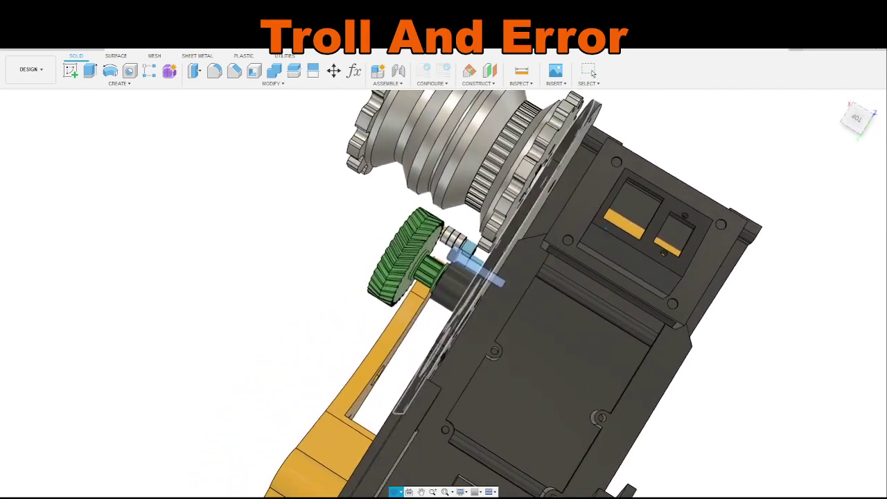
{"action": "scroll", "coordinate": [488, 276], "scroll_direction": "up", "scroll_amount": 5}
{"action": "scroll", "coordinate": [541, 279], "scroll_direction": "down", "scroll_amount": 1}
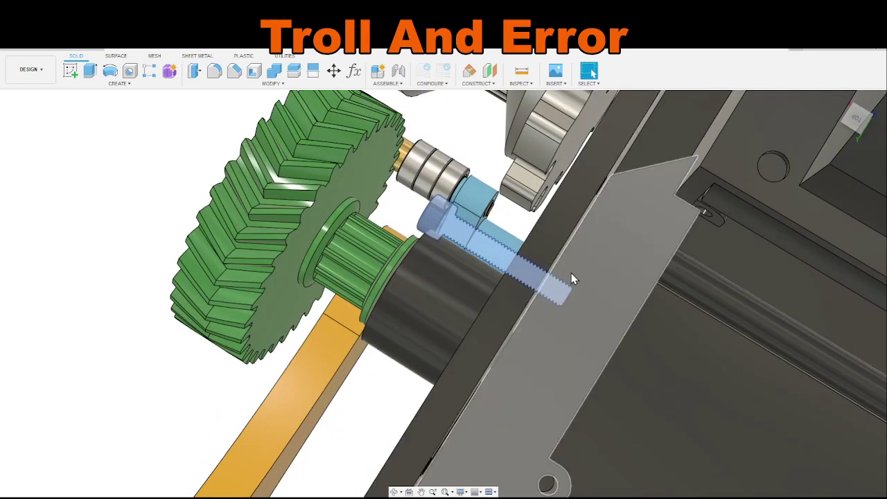
{"action": "mouse_move", "coordinate": [567, 294]}
{"action": "middle_mouse_down", "text": "shift"}
{"action": "mouse_move", "coordinate": [557, 292]}
{"action": "mouse_move", "coordinate": [563, 317]}
{"action": "mouse_move", "coordinate": [568, 285]}
{"action": "middle_mouse_up", "text": "shift"}
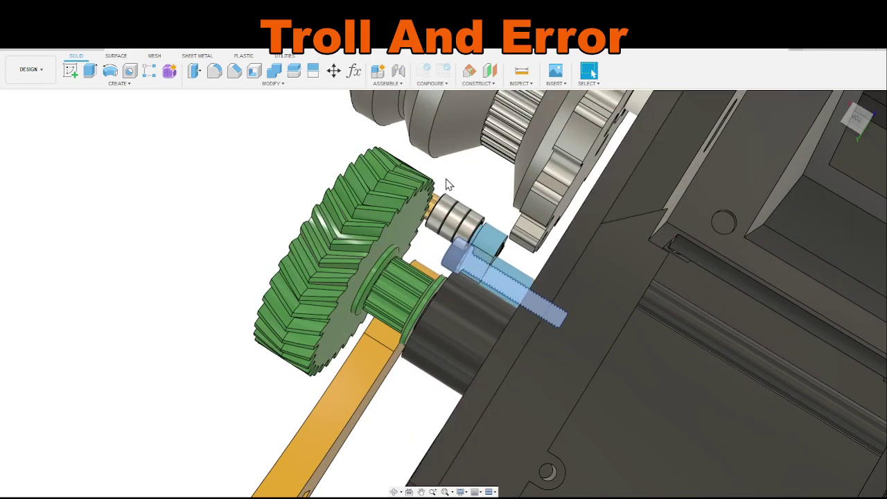
Step: Compare the bearing stack and arm with the sprocket teeth from above and the side, then examine the arm's underside around the gold screw
{"action": "middle_click_drag", "start_coordinate": [450, 185], "coordinate": [326, 228], "text": "shift"}
{"action": "scroll", "coordinate": [493, 267], "scroll_direction": "up", "scroll_amount": 10}
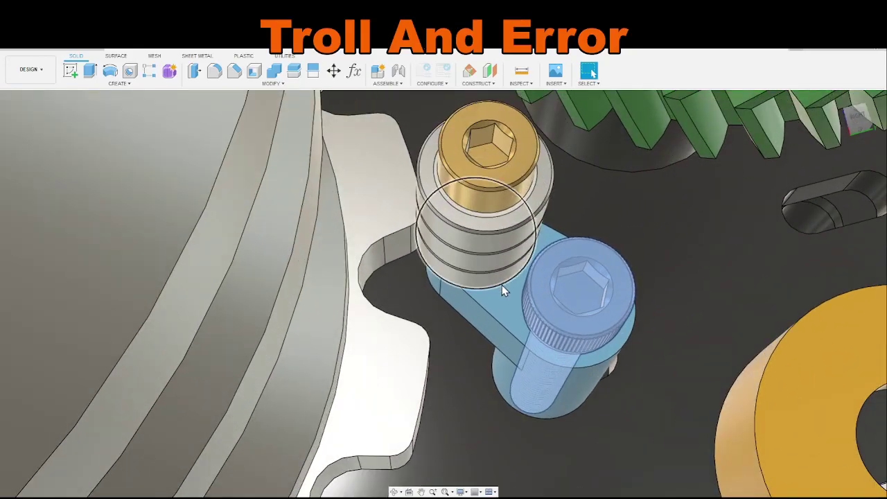
{"action": "middle_click_drag", "start_coordinate": [504, 291], "coordinate": [485, 305], "text": "shift"}
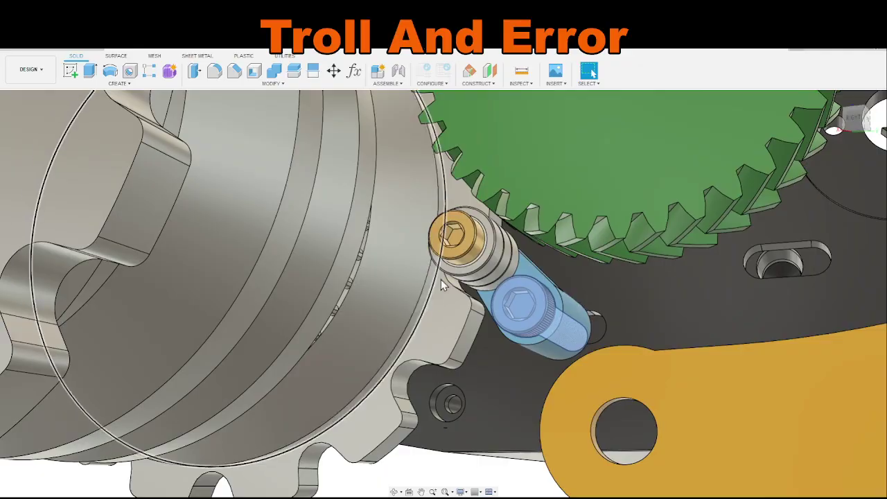
{"action": "middle_click_drag", "start_coordinate": [441, 280], "coordinate": [523, 242], "text": "shift"}
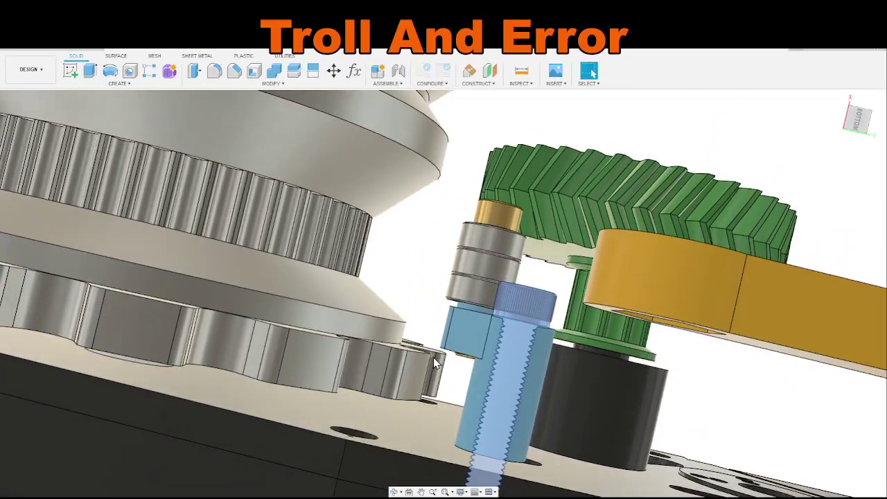
{"action": "scroll", "coordinate": [479, 368], "scroll_direction": "up", "scroll_amount": 3}
{"action": "mouse_move", "coordinate": [454, 361]}
{"action": "middle_mouse_down", "text": "shift"}
{"action": "mouse_move", "coordinate": [477, 324]}
{"action": "mouse_move", "coordinate": [463, 355]}
{"action": "middle_mouse_up", "text": "shift"}
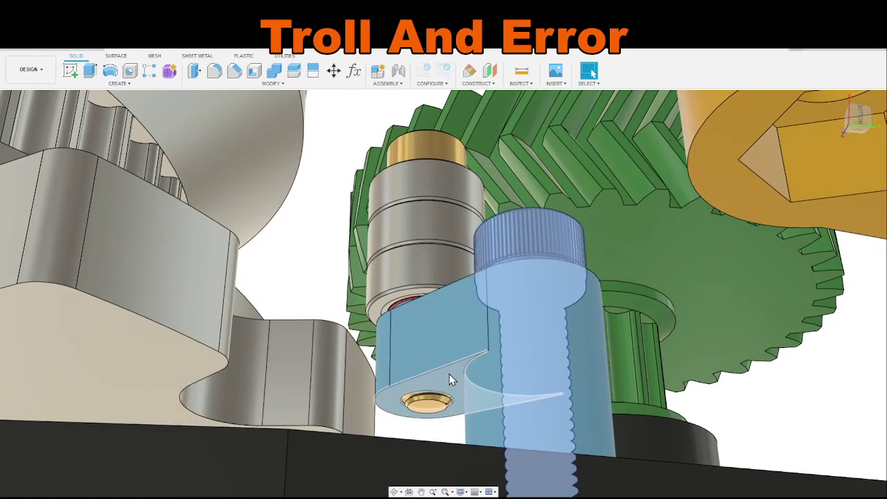
Step: Thin the blue idler arm by offsetting its underside face around the gold screw upward with Press Pull
{"action": "left_click", "coordinate": [449, 374]}
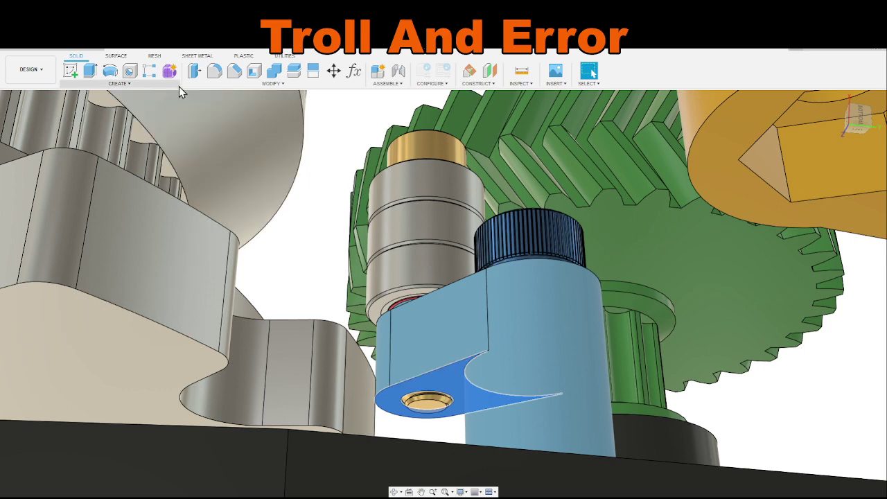
{"action": "left_click", "coordinate": [194, 71]}
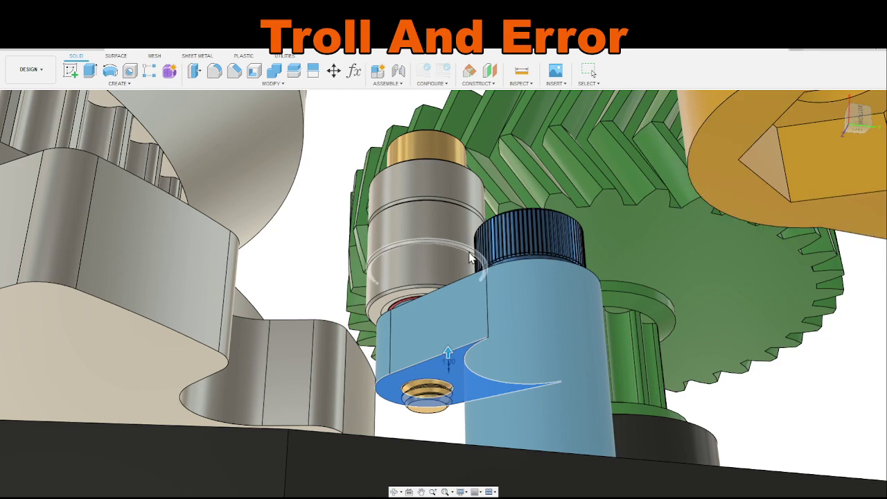
{"action": "middle_click_drag", "start_coordinate": [747, 255], "coordinate": [837, 222], "text": "shift"}
{"action": "key", "text": "Return"}
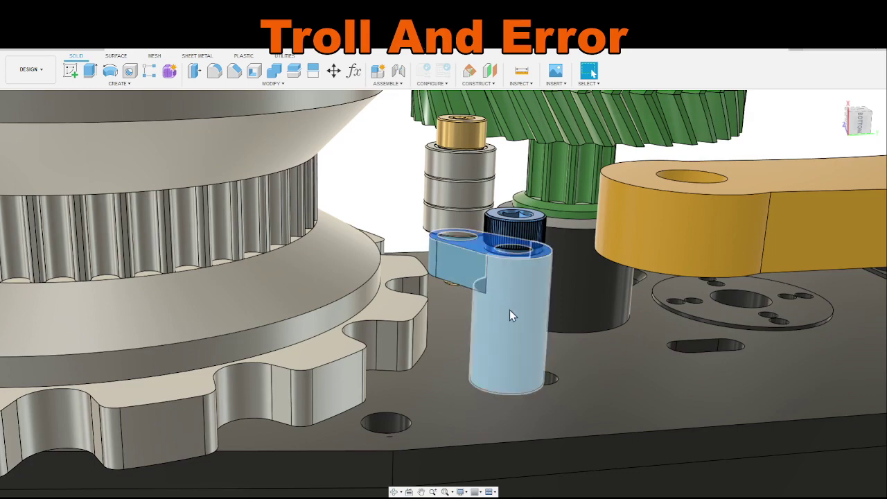
Step: Examine the thinned arm and the gold screw's tip from the side and below for clearance to the sprocket teeth
{"action": "middle_click_drag", "start_coordinate": [510, 310], "coordinate": [512, 352], "text": "shift"}
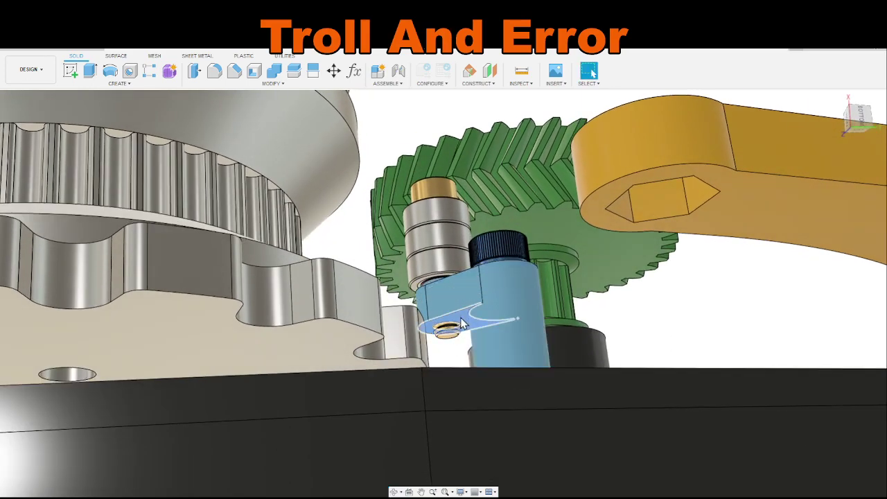
{"action": "middle_click_drag", "start_coordinate": [528, 288], "coordinate": [524, 313], "text": "shift"}
{"action": "scroll", "coordinate": [513, 333], "scroll_direction": "up", "scroll_amount": 3}
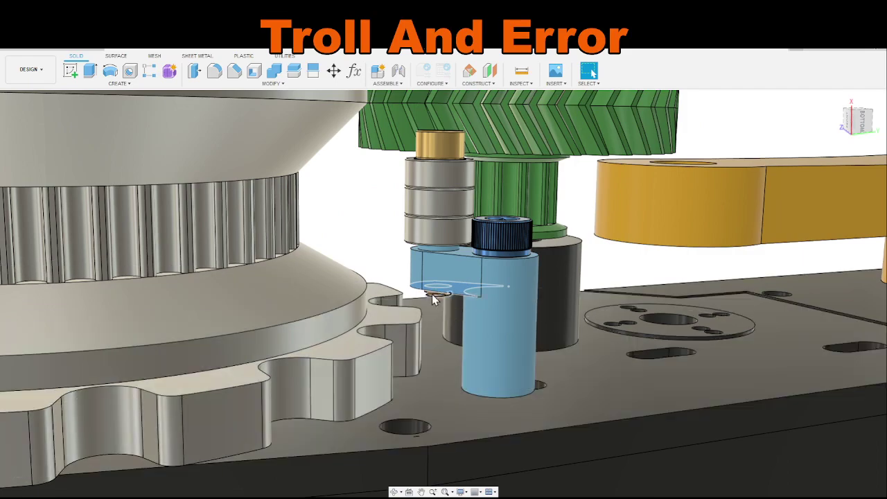
{"action": "middle_click_drag", "start_coordinate": [430, 257], "coordinate": [425, 309], "text": "shift"}
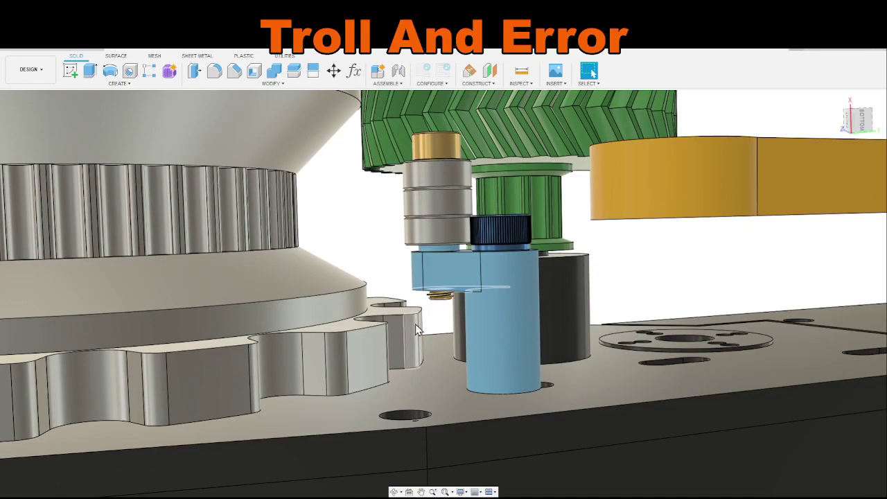
{"action": "middle_click_drag", "start_coordinate": [431, 281], "coordinate": [470, 323], "text": "shift"}
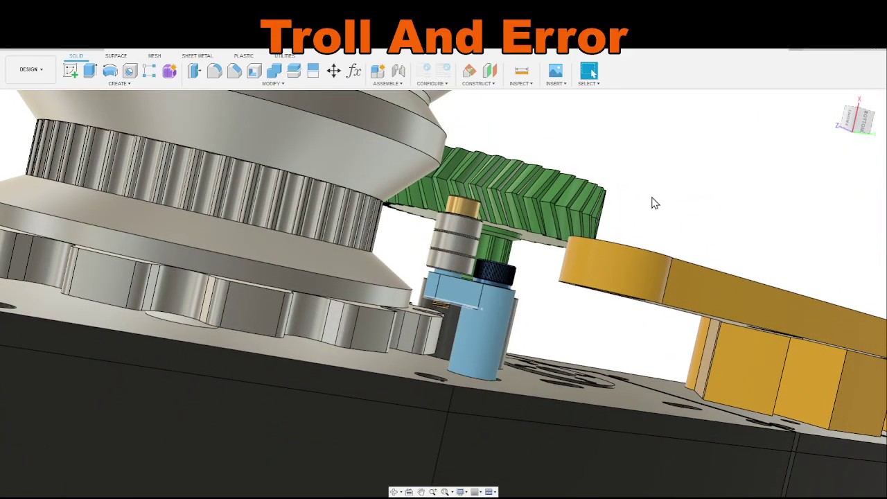
{"action": "middle_click_drag", "start_coordinate": [653, 200], "coordinate": [584, 219], "text": "shift"}
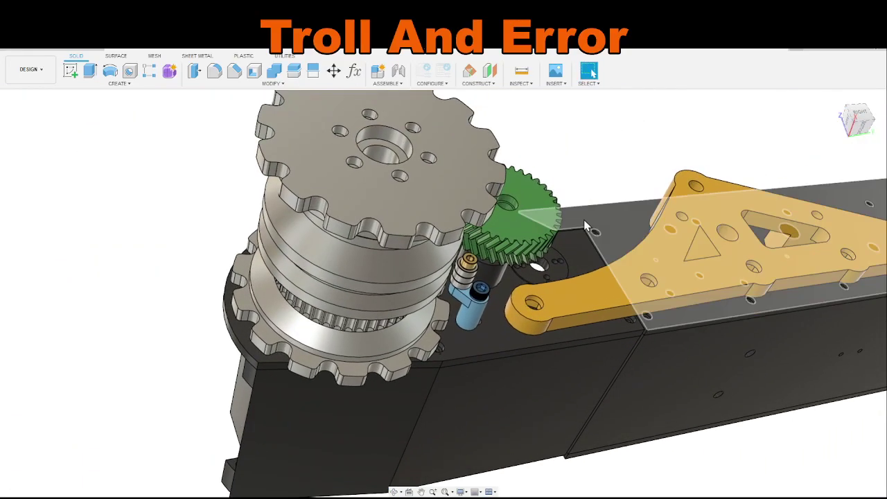
Step: Examine the idler arm's top face and open mounting hole, and check the arm against the black cylinder under the green gear
{"action": "scroll", "coordinate": [463, 306], "scroll_direction": "up", "scroll_amount": 5}
{"action": "scroll", "coordinate": [463, 307], "scroll_direction": "up", "scroll_amount": 3}
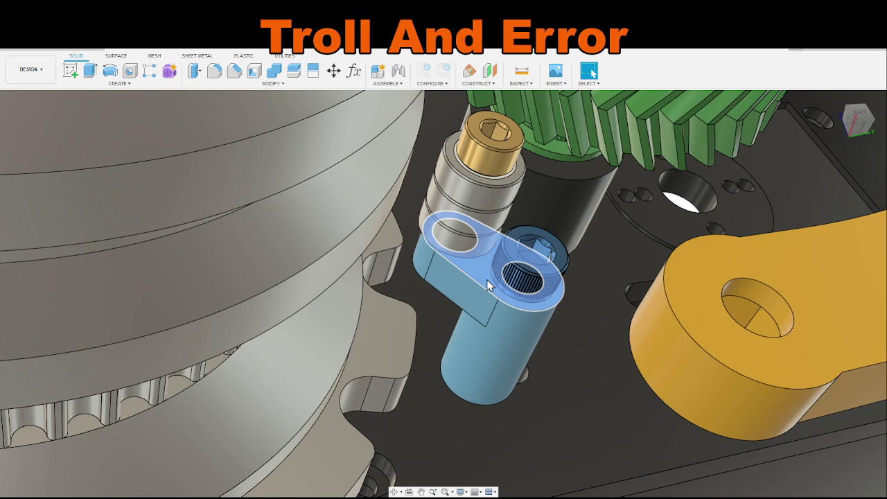
{"action": "left_click", "coordinate": [488, 282]}
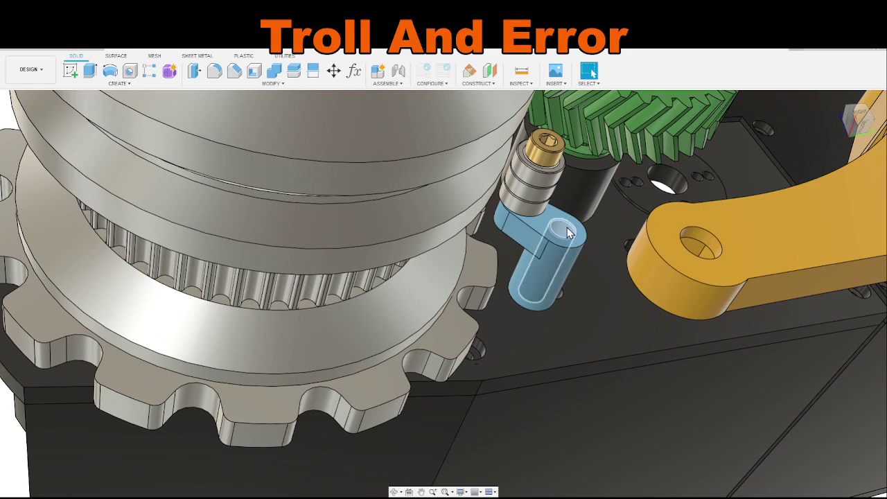
{"action": "mouse_move", "coordinate": [567, 227]}
{"action": "middle_mouse_down", "text": "shift"}
{"action": "mouse_move", "coordinate": [654, 129]}
{"action": "mouse_move", "coordinate": [561, 227]}
{"action": "middle_mouse_up", "text": "shift"}
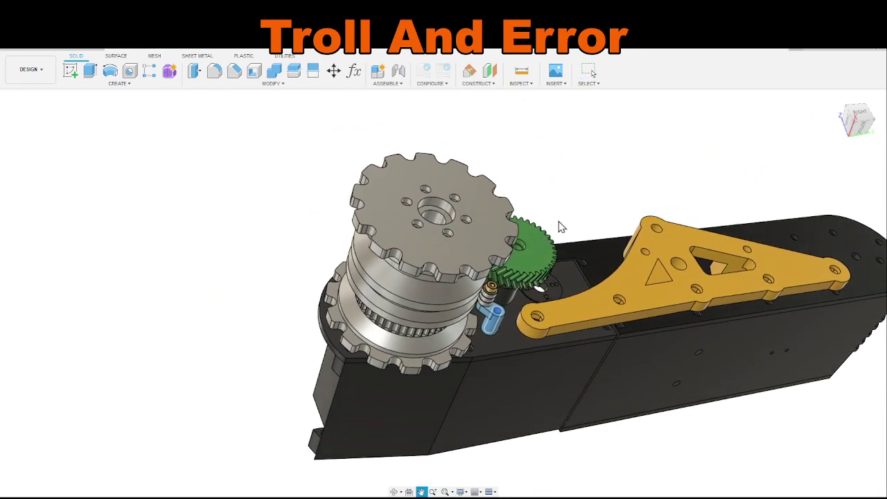
{"action": "scroll", "coordinate": [482, 304], "scroll_direction": "up", "scroll_amount": 8}
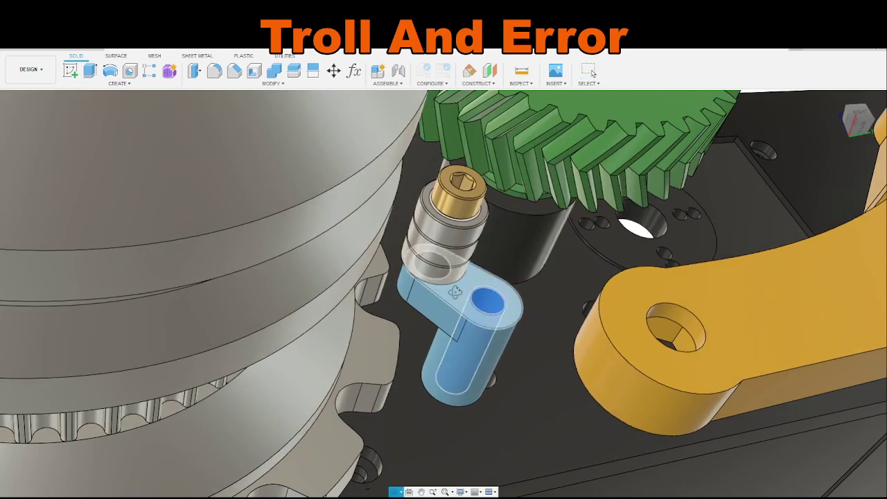
{"action": "middle_click_drag", "start_coordinate": [455, 292], "coordinate": [561, 241], "text": "shift"}
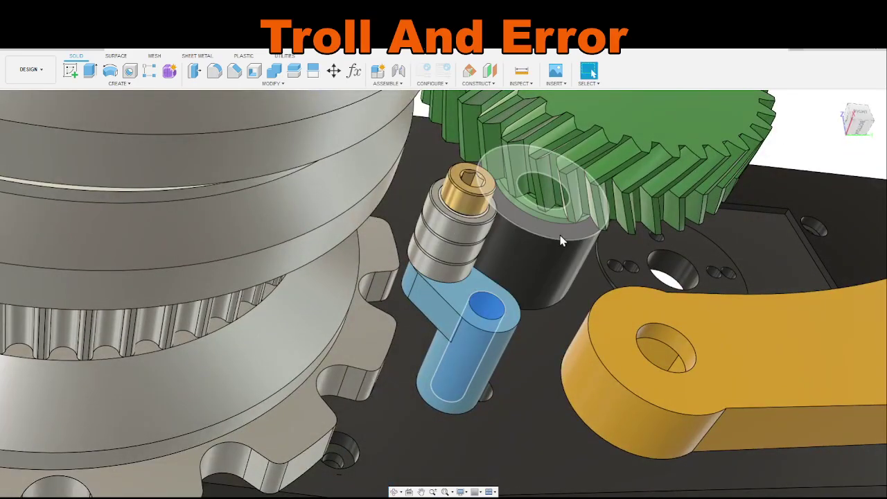
{"action": "left_click", "coordinate": [562, 239]}
{"action": "scroll", "coordinate": [549, 240], "scroll_direction": "down", "scroll_amount": 6}
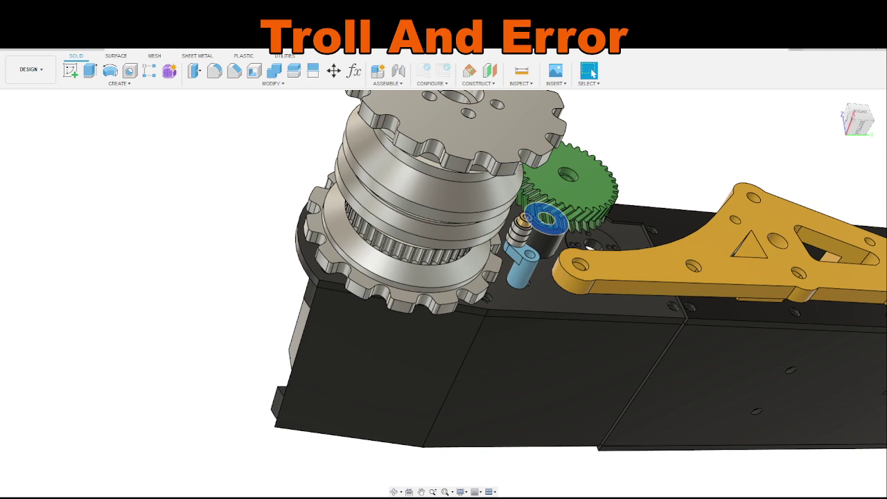
{"action": "left_click", "coordinate": [685, 143]}
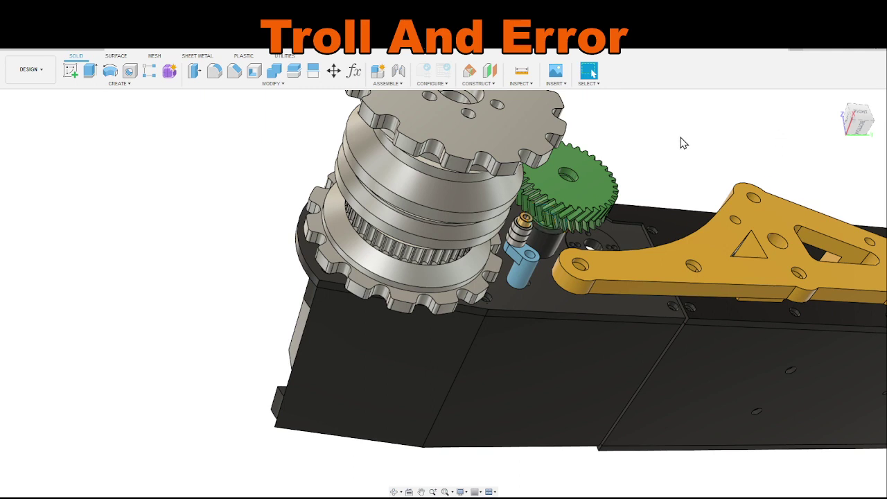
Step: Switch to the Right view and centre on the idler between the sprocket drum, green gear and yellow bracket
{"action": "middle_click_drag", "start_coordinate": [687, 163], "coordinate": [606, 213]}
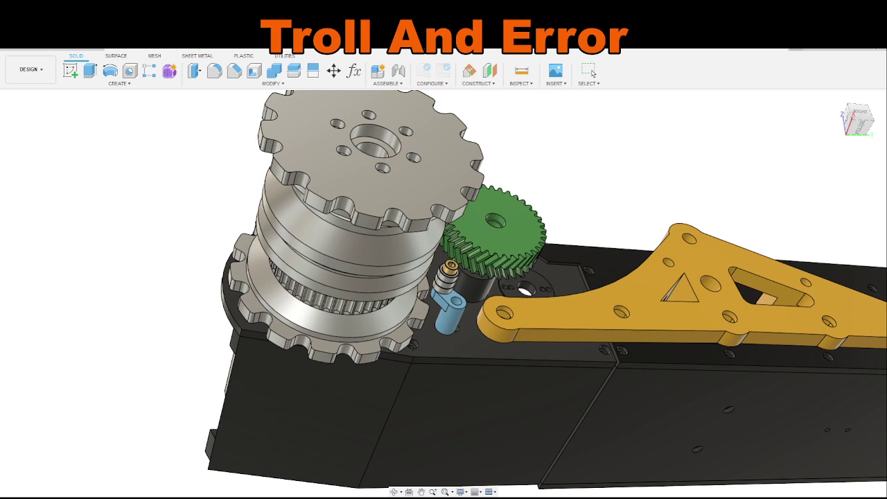
{"action": "left_click", "coordinate": [593, 72]}
{"action": "left_click", "coordinate": [860, 118]}
{"action": "scroll", "coordinate": [492, 276], "scroll_direction": "up", "scroll_amount": 3}
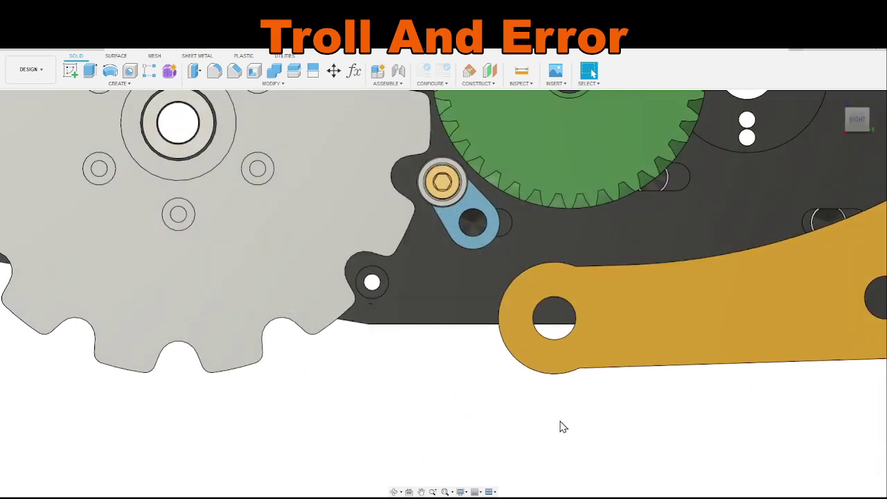
{"action": "middle_click_drag", "start_coordinate": [465, 400], "coordinate": [459, 479]}
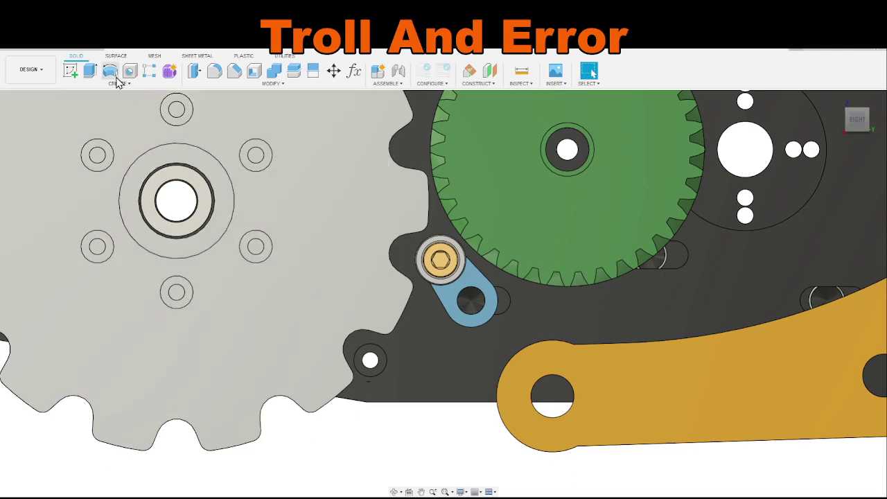
Step: Start a sketch on the frame plate's outer face and hide the sprocket drum and yellow bracket
{"action": "left_click", "coordinate": [71, 71]}
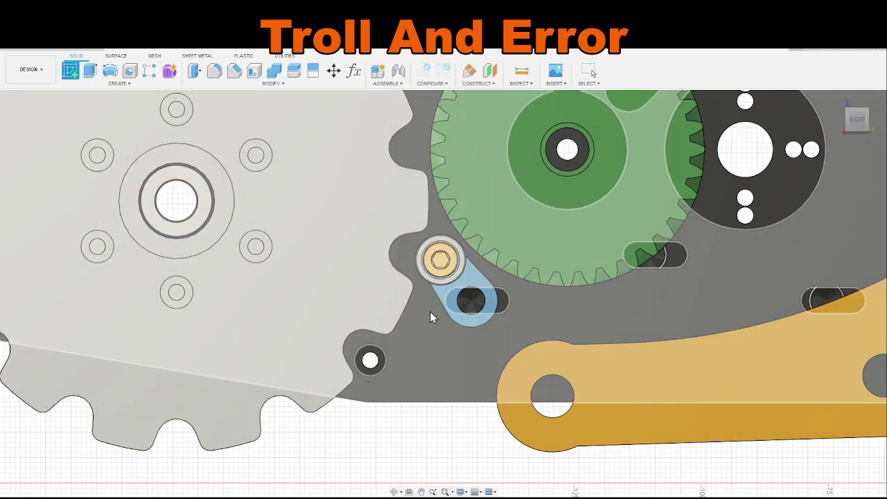
{"action": "left_click", "coordinate": [509, 414]}
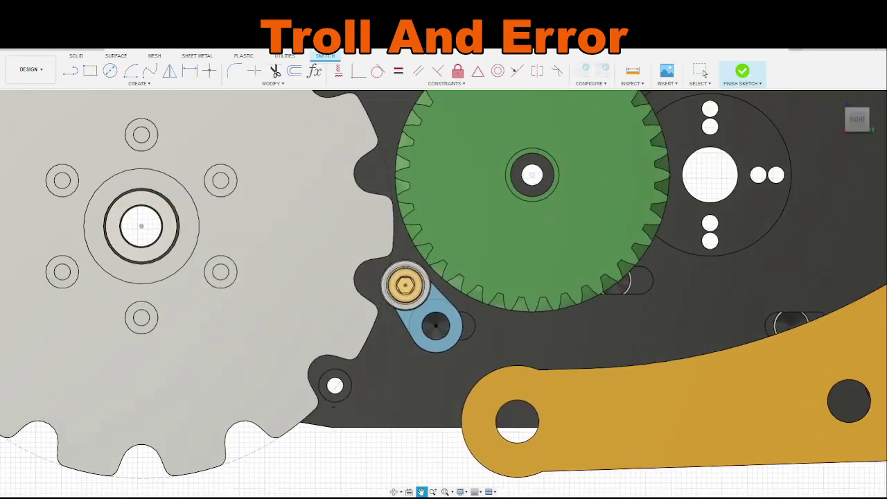
{"action": "middle_click_drag", "start_coordinate": [427, 449], "coordinate": [491, 438]}
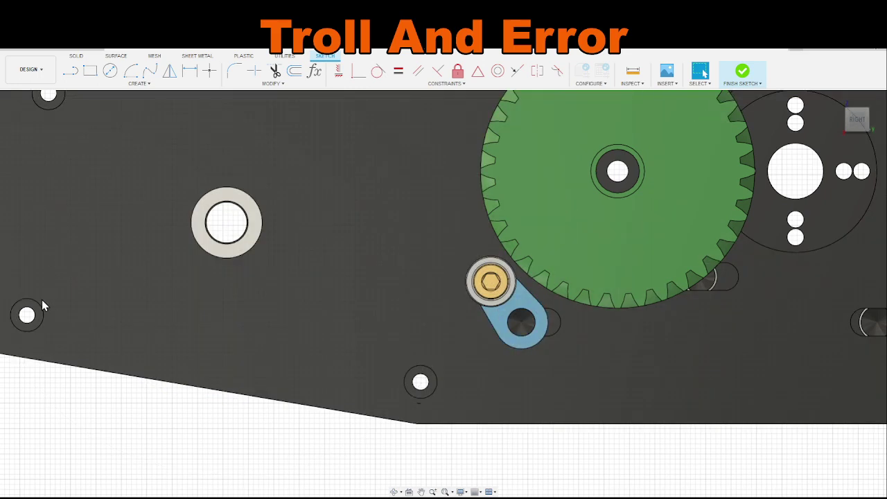
{"action": "scroll", "coordinate": [361, 276], "scroll_direction": "down", "scroll_amount": 5}
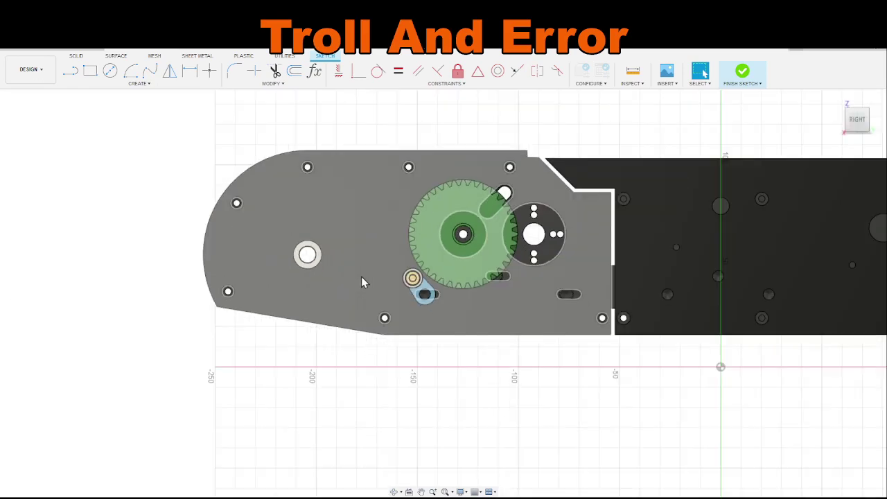
{"action": "scroll", "coordinate": [361, 277], "scroll_direction": "down", "scroll_amount": 3}
{"action": "scroll", "coordinate": [359, 349], "scroll_direction": "up", "scroll_amount": 3}
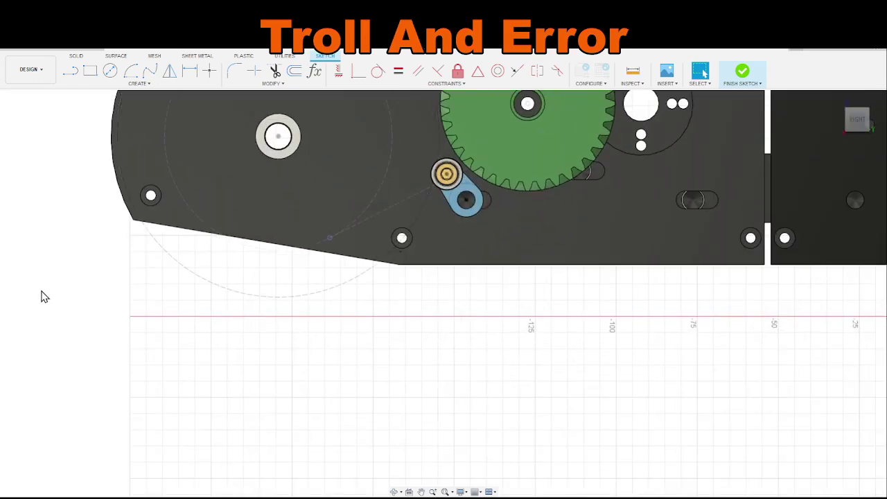
{"action": "middle_click_drag", "start_coordinate": [418, 296], "coordinate": [394, 400]}
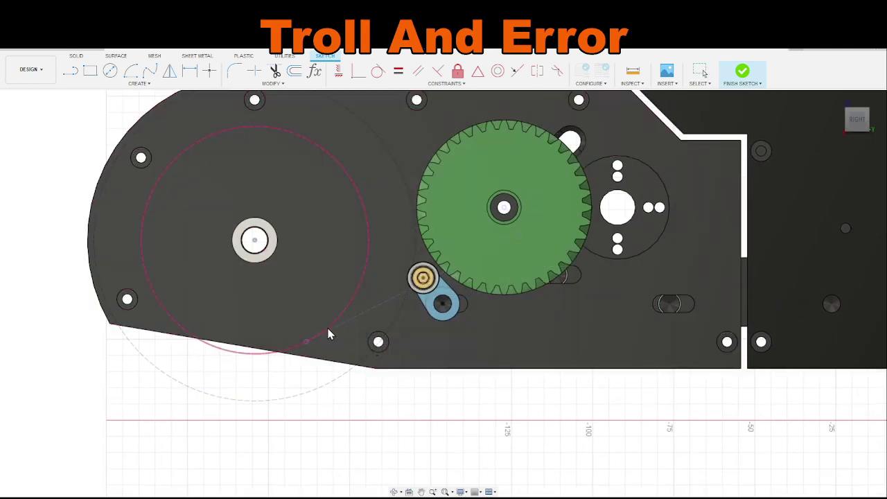
Step: Project the belt circles of the drum and the green gear's pulley into the sketch and make them construction geometry
{"action": "left_click", "coordinate": [330, 335]}
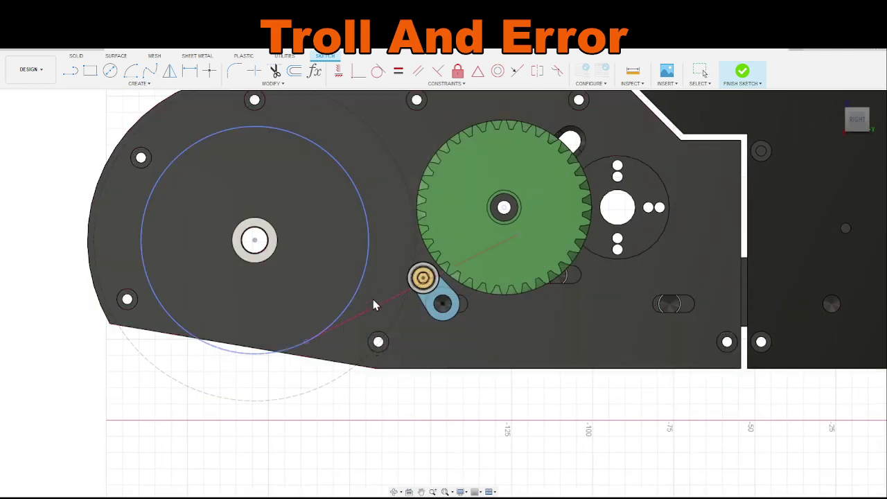
{"action": "left_click", "coordinate": [532, 222]}
{"action": "key", "text": "Escape"}
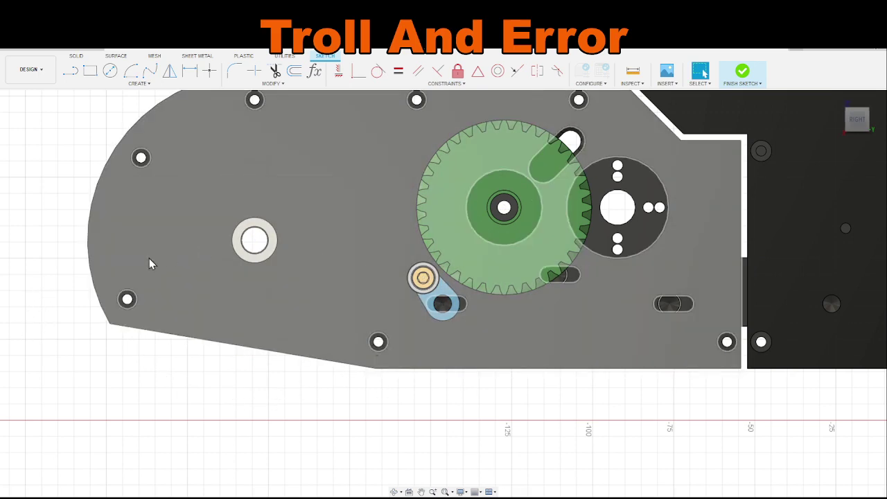
{"action": "key", "text": "ctrl+z"}
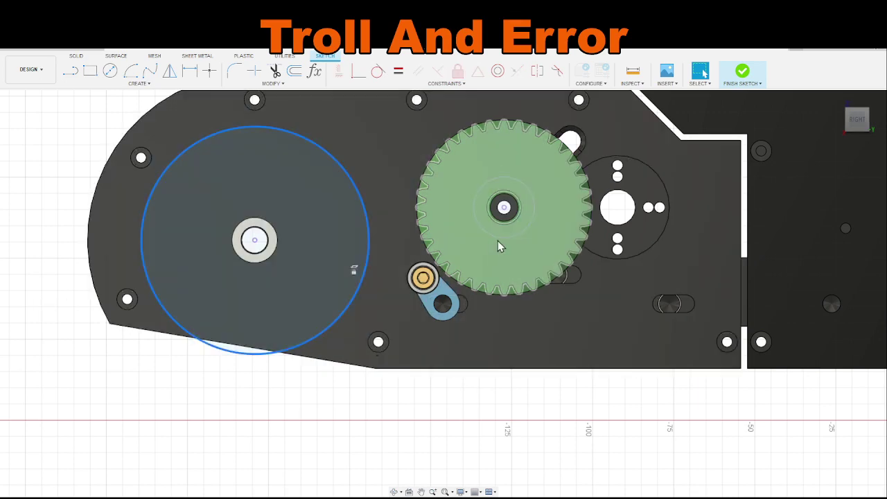
{"action": "key", "text": "x"}
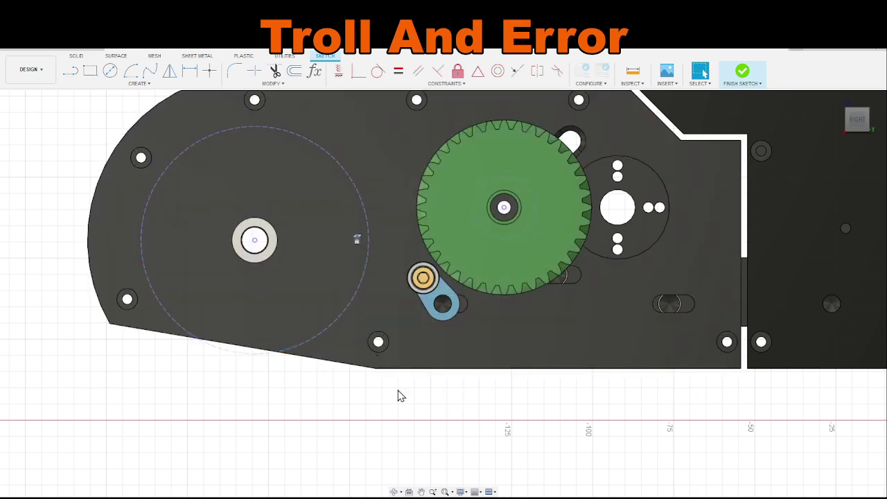
Step: Project the idler bearing's outer circle onto the frame plate sketch as construction geometry
{"action": "scroll", "coordinate": [387, 271], "scroll_direction": "up", "scroll_amount": 4}
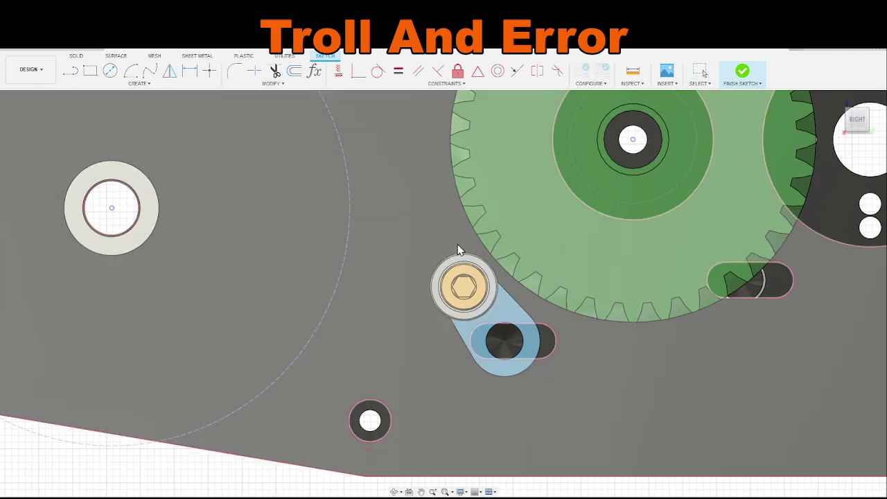
{"action": "middle_click_drag", "start_coordinate": [458, 247], "coordinate": [479, 312], "text": "shift"}
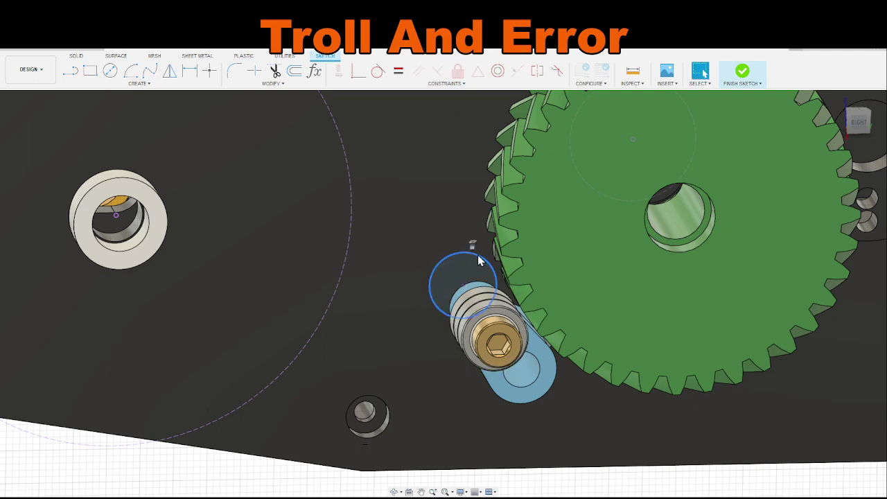
{"action": "scroll", "coordinate": [435, 246], "scroll_direction": "down", "scroll_amount": 5}
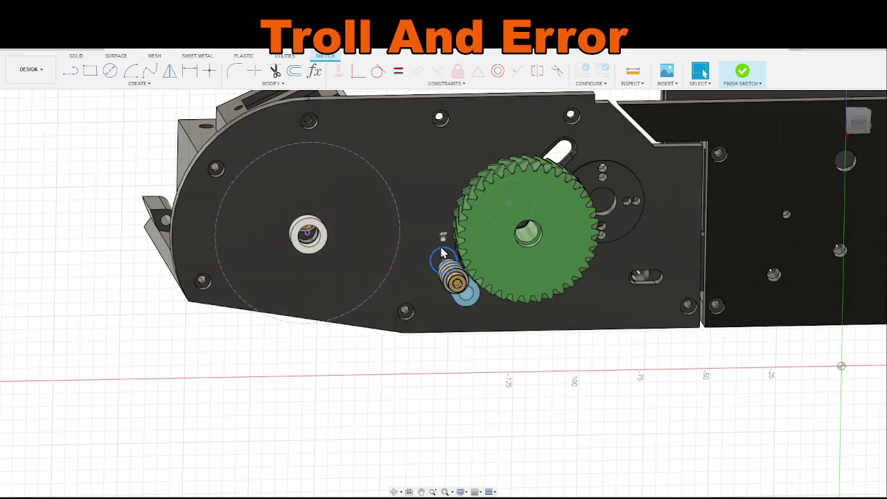
{"action": "left_click", "coordinate": [452, 374]}
{"action": "left_click_drag", "start_coordinate": [853, 153], "coordinate": [843, 138]}
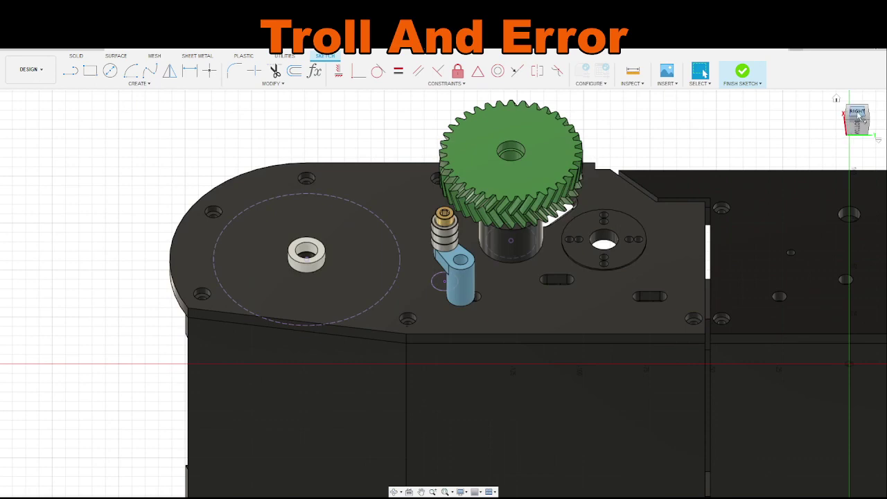
Step: Return to the Right view and hide the gold screw and bearings on the idler arm
{"action": "left_click", "coordinate": [858, 113]}
{"action": "scroll", "coordinate": [398, 269], "scroll_direction": "up", "scroll_amount": 4}
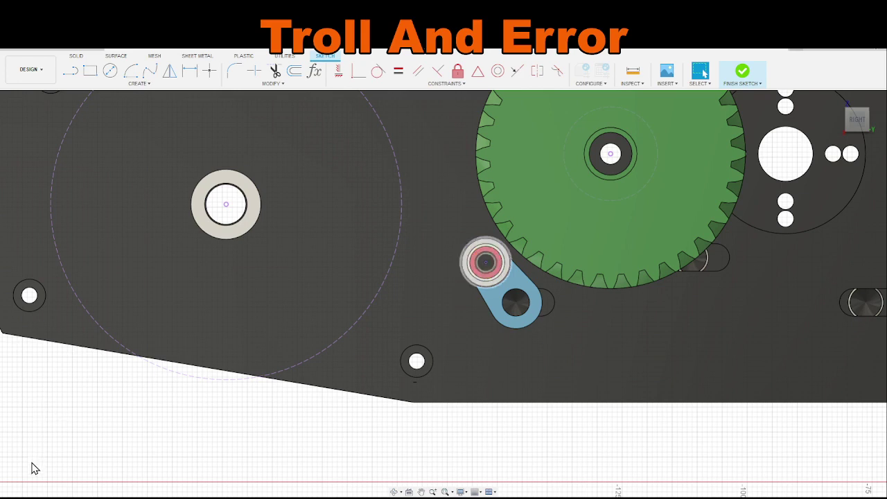
{"action": "middle_click_drag", "start_coordinate": [367, 451], "coordinate": [330, 493]}
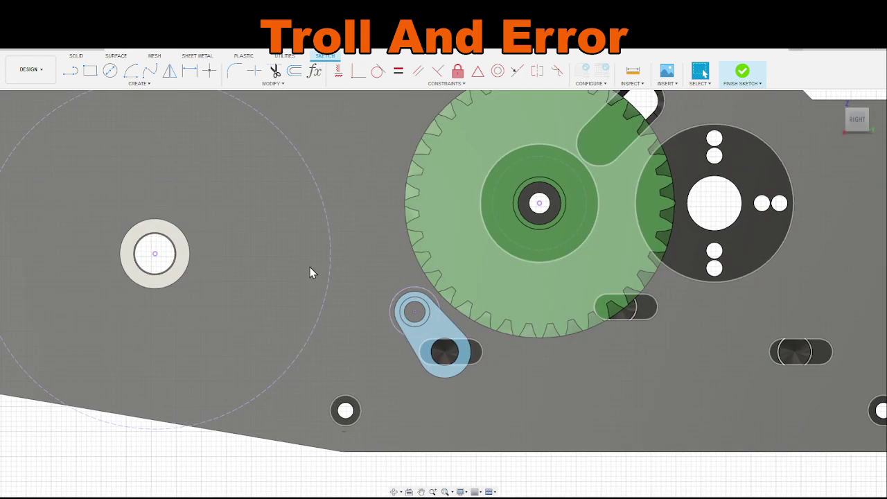
Step: Draw one line from the drum's belt circle to the bearing circle and another from there to the gear's pulley circle
{"action": "key", "text": "l"}
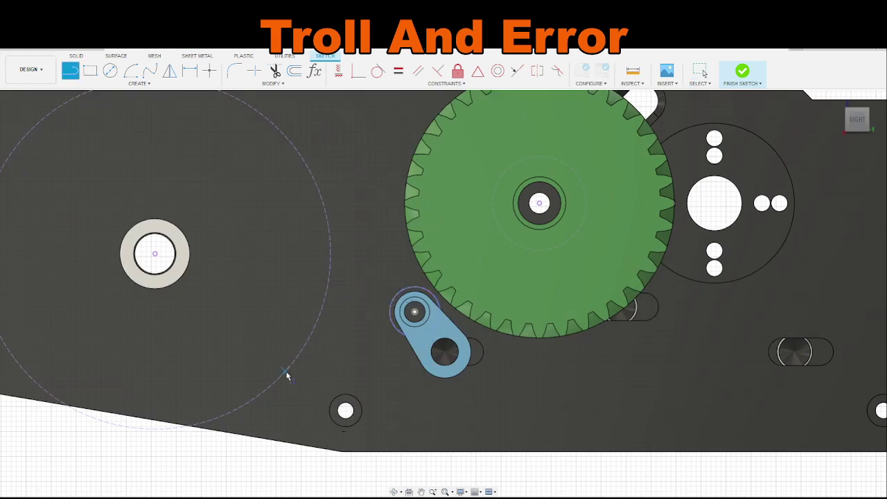
{"action": "left_click", "coordinate": [284, 375]}
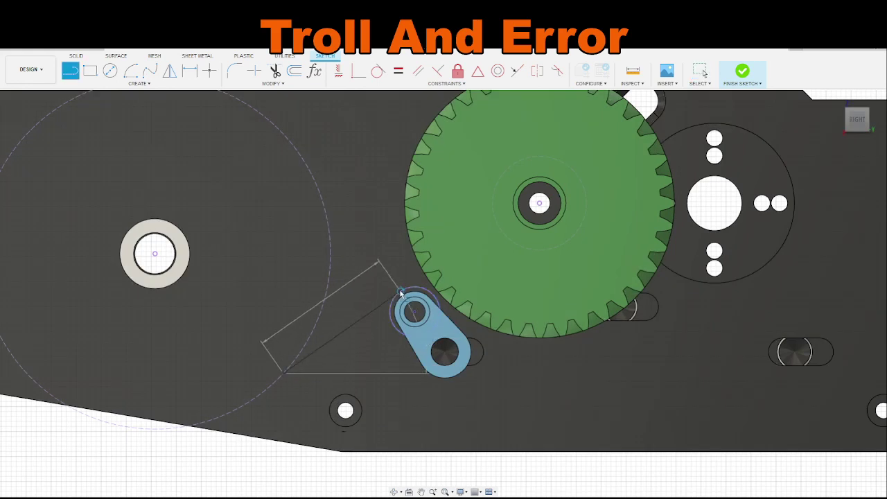
{"action": "left_click", "coordinate": [400, 294]}
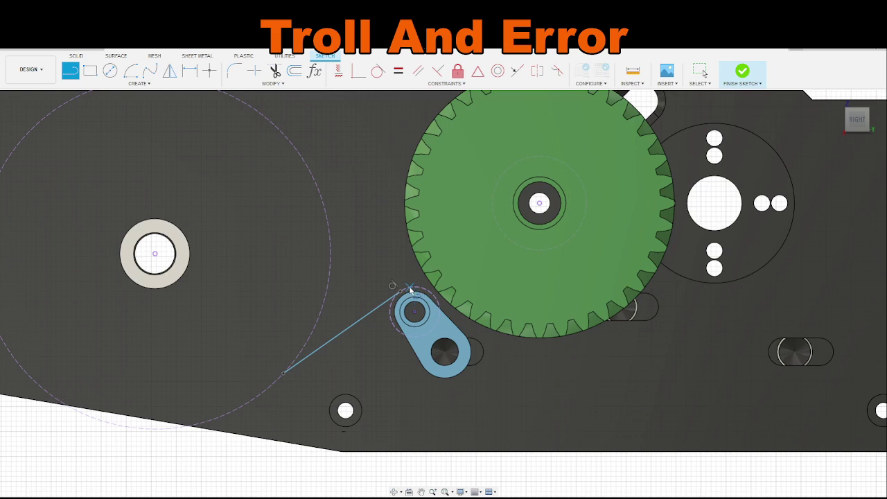
{"action": "left_click", "coordinate": [550, 254]}
{"action": "key", "text": "Escape"}
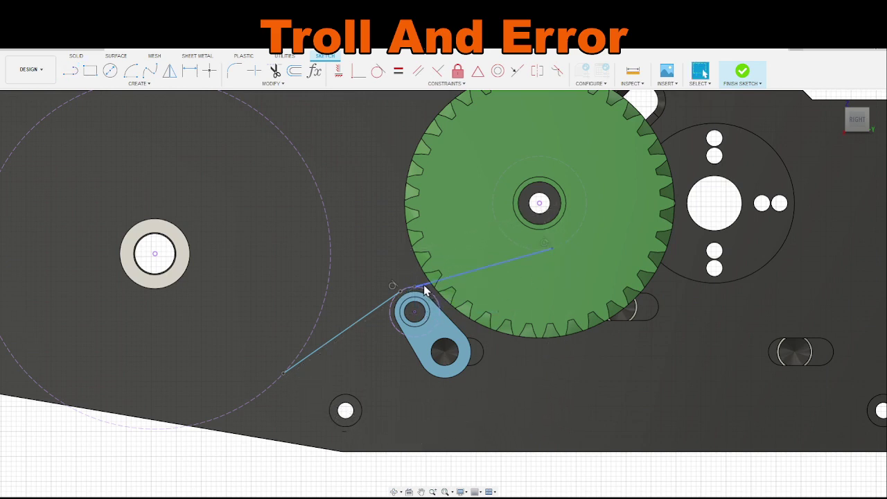
Step: Constrain the two belt lines tangent to the drum, bearing and pulley circles they touch
{"action": "left_click", "coordinate": [380, 75]}
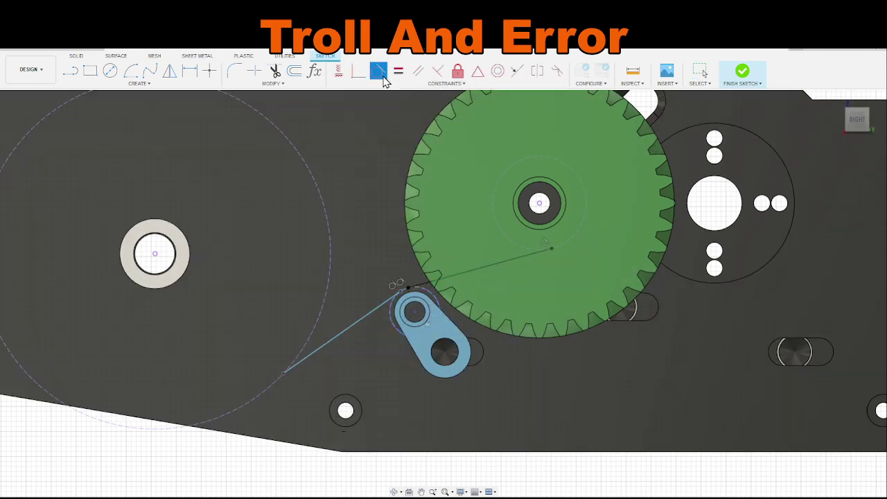
{"action": "left_click", "coordinate": [337, 343]}
{"action": "left_click", "coordinate": [270, 394]}
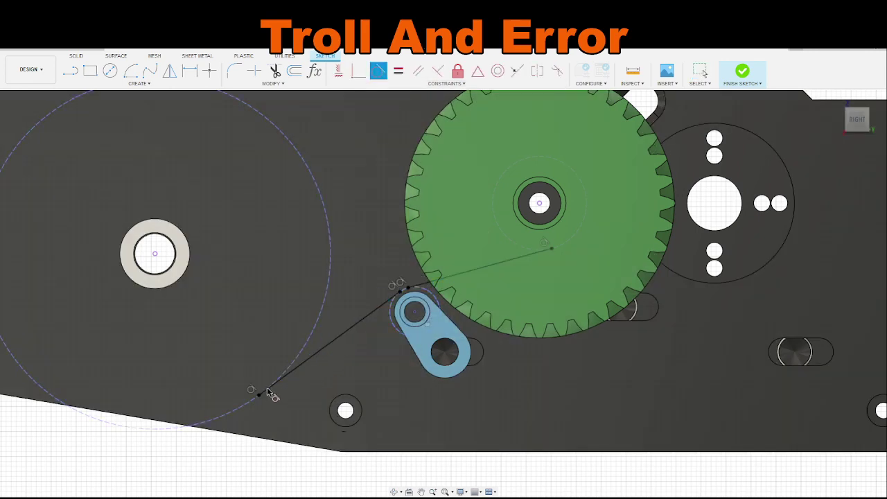
{"action": "key", "text": "Escape"}
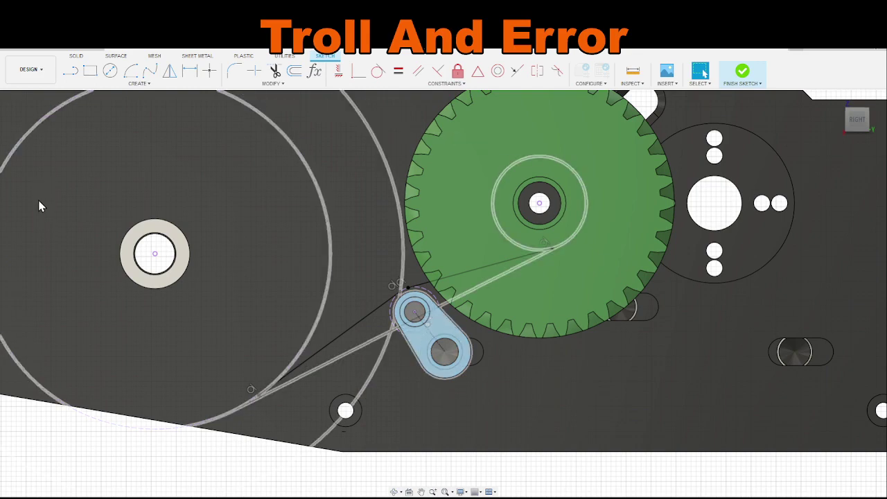
Step: Project the existing straight belt line between drum and pulley as a construction line, and show the sprocket drum again
{"action": "key", "text": "Delete"}
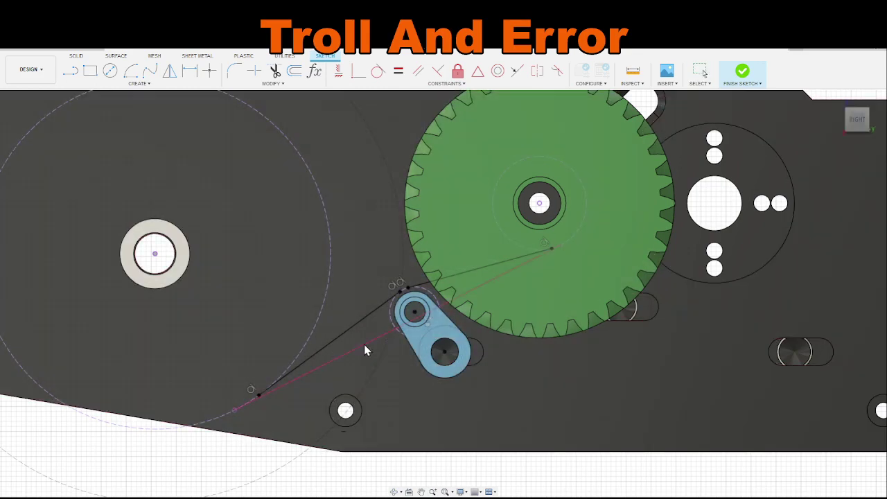
{"action": "left_click", "coordinate": [366, 345]}
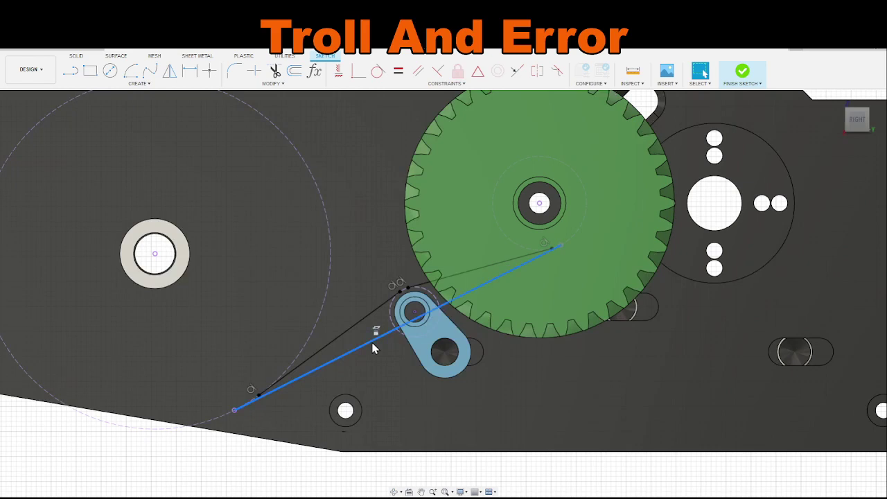
{"action": "scroll", "coordinate": [373, 344], "scroll_direction": "down", "scroll_amount": 5}
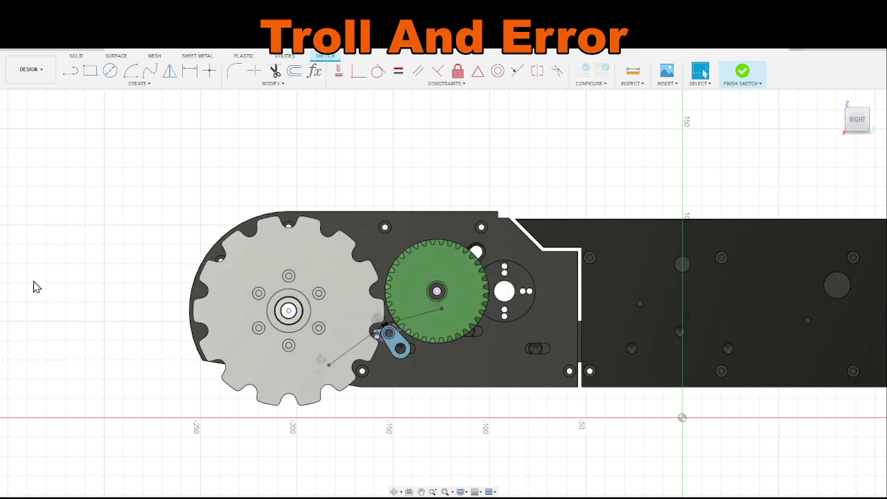
Step: Examine how the idler deflects the belt from its straight path, and check the arm's two hole centres against the drum
{"action": "scroll", "coordinate": [416, 337], "scroll_direction": "up", "scroll_amount": 10}
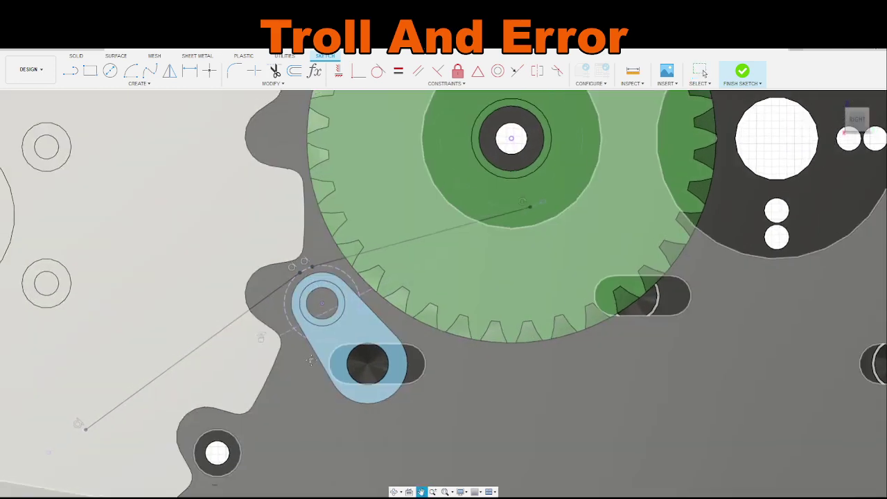
{"action": "scroll", "coordinate": [406, 417], "scroll_direction": "down", "scroll_amount": 4}
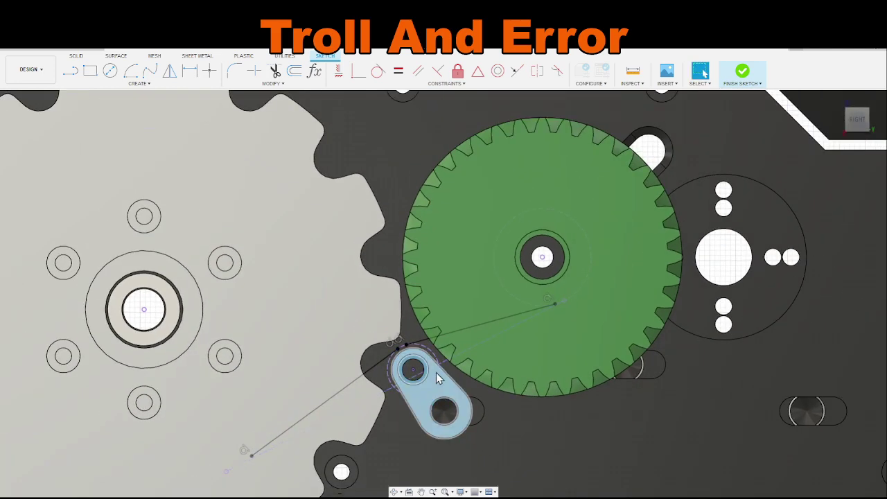
{"action": "left_click", "coordinate": [442, 401]}
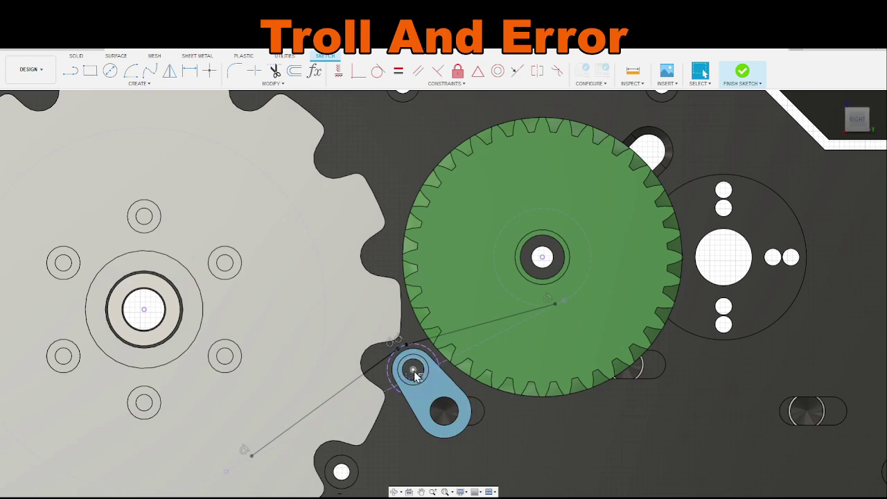
{"action": "left_click", "coordinate": [413, 372]}
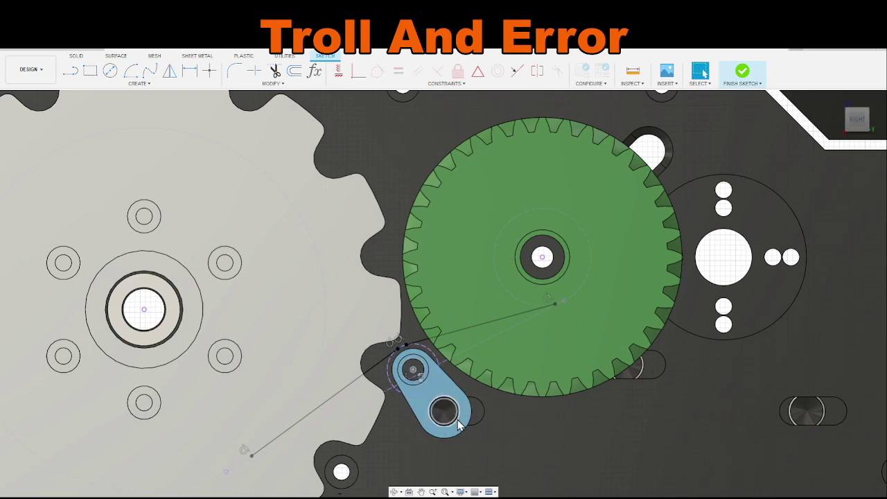
{"action": "scroll", "coordinate": [458, 424], "scroll_direction": "down", "scroll_amount": 3}
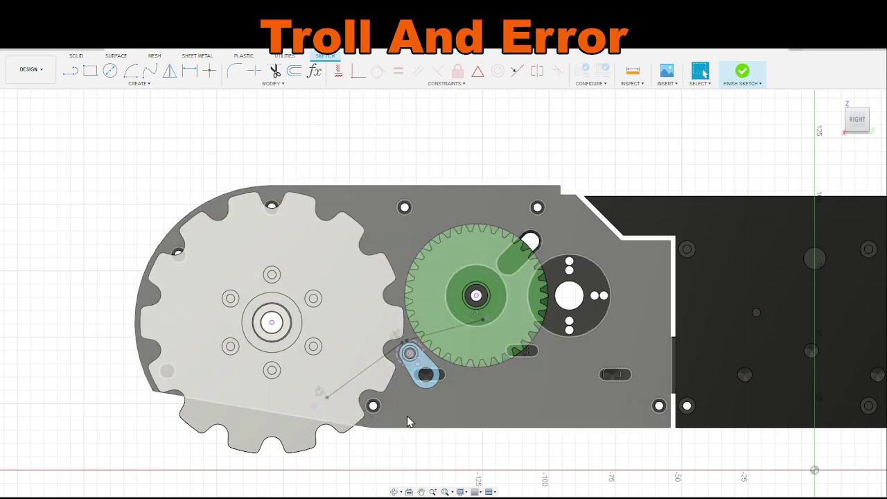
{"action": "left_click", "coordinate": [428, 466]}
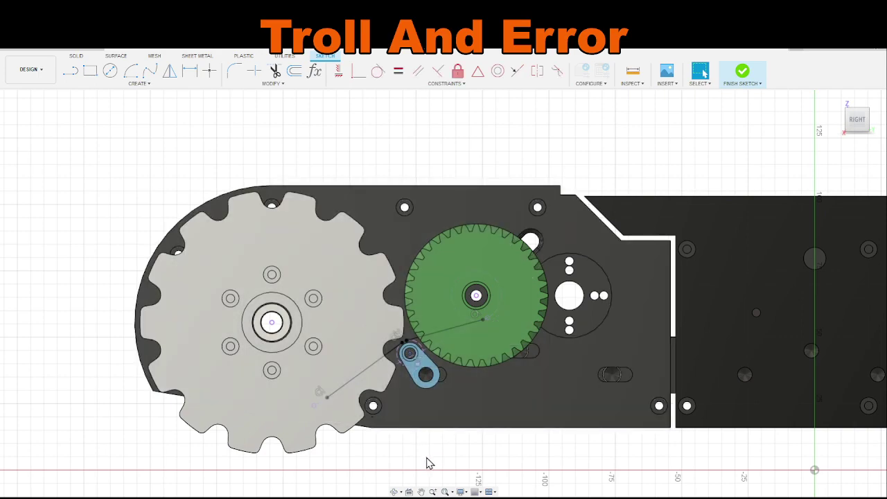
Step: Inspect the idler arm's underside and bearing stack against the green gear's lower face and the drum from several low angles
{"action": "mouse_move", "coordinate": [428, 463]}
{"action": "middle_mouse_down", "text": "shift"}
{"action": "mouse_move", "coordinate": [722, 372]}
{"action": "mouse_move", "coordinate": [412, 346]}
{"action": "mouse_move", "coordinate": [416, 357]}
{"action": "mouse_move", "coordinate": [397, 271]}
{"action": "middle_mouse_up", "text": "shift"}
{"action": "scroll", "coordinate": [412, 346], "scroll_direction": "up", "scroll_amount": 8}
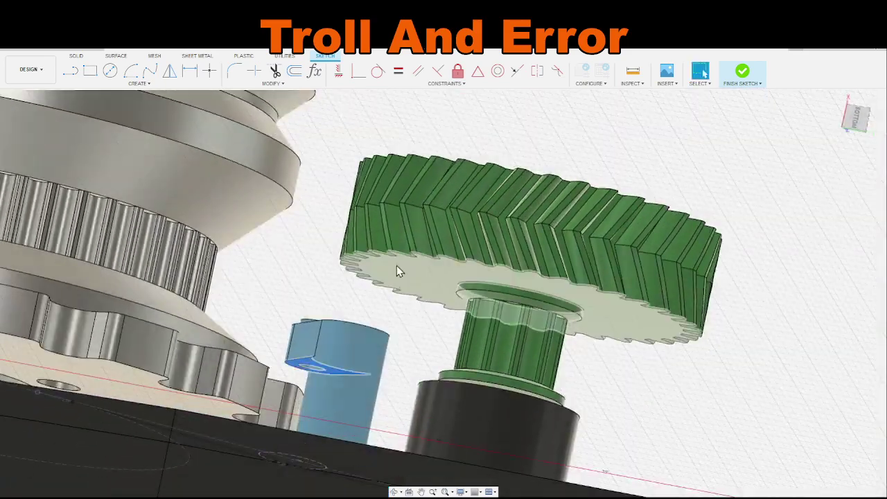
{"action": "left_click", "coordinate": [397, 269]}
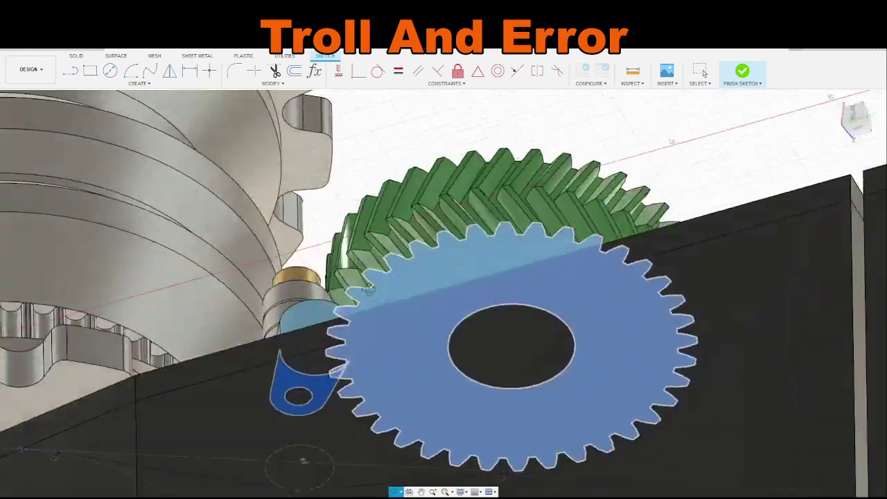
{"action": "mouse_move", "coordinate": [368, 290]}
{"action": "middle_mouse_down", "text": "shift"}
{"action": "mouse_move", "coordinate": [385, 324]}
{"action": "mouse_move", "coordinate": [322, 385]}
{"action": "middle_mouse_up", "text": "shift"}
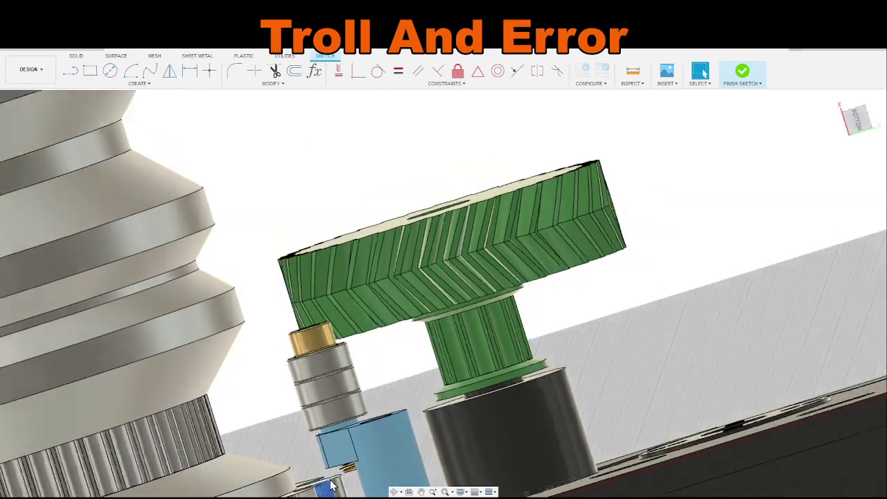
{"action": "middle_click_drag", "start_coordinate": [332, 485], "coordinate": [390, 295], "text": "shift"}
{"action": "scroll", "coordinate": [376, 251], "scroll_direction": "up", "scroll_amount": 2}
{"action": "scroll", "coordinate": [390, 295], "scroll_direction": "down", "scroll_amount": 2}
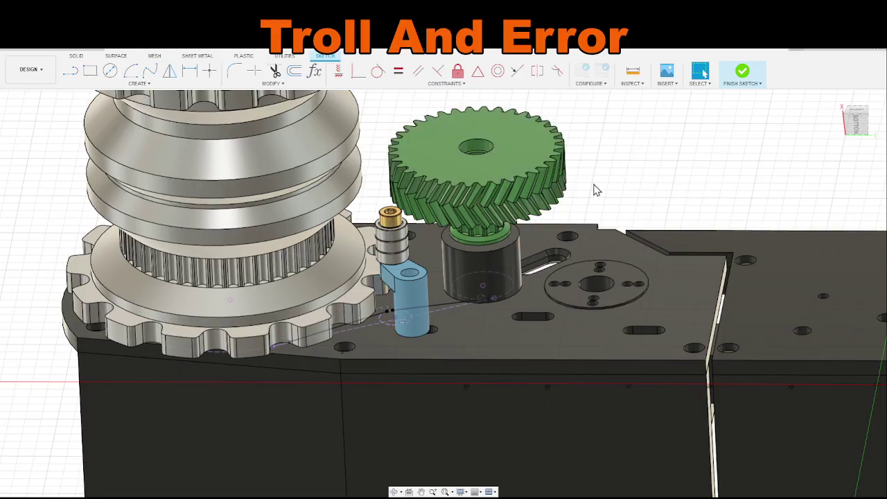
Step: Review the idler's placement between the sprocket drum and green gear from angled views of the whole frame
{"action": "mouse_move", "coordinate": [597, 190]}
{"action": "middle_mouse_down", "text": "shift"}
{"action": "mouse_move", "coordinate": [859, 473]}
{"action": "mouse_move", "coordinate": [545, 174]}
{"action": "mouse_move", "coordinate": [499, 196]}
{"action": "mouse_move", "coordinate": [659, 190]}
{"action": "mouse_move", "coordinate": [586, 194]}
{"action": "mouse_move", "coordinate": [813, 437]}
{"action": "mouse_move", "coordinate": [589, 192]}
{"action": "mouse_move", "coordinate": [601, 188]}
{"action": "mouse_move", "coordinate": [609, 201]}
{"action": "middle_mouse_up", "text": "shift"}
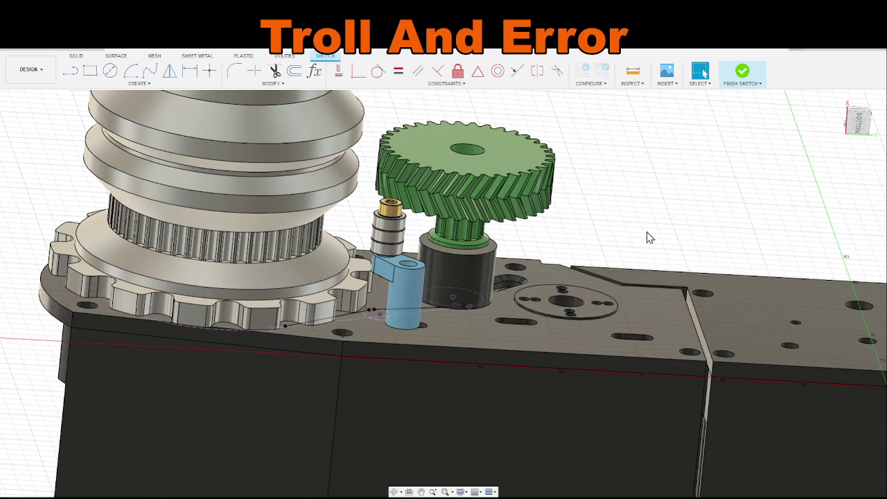
{"action": "middle_click_drag", "start_coordinate": [622, 163], "coordinate": [608, 182], "text": "shift"}
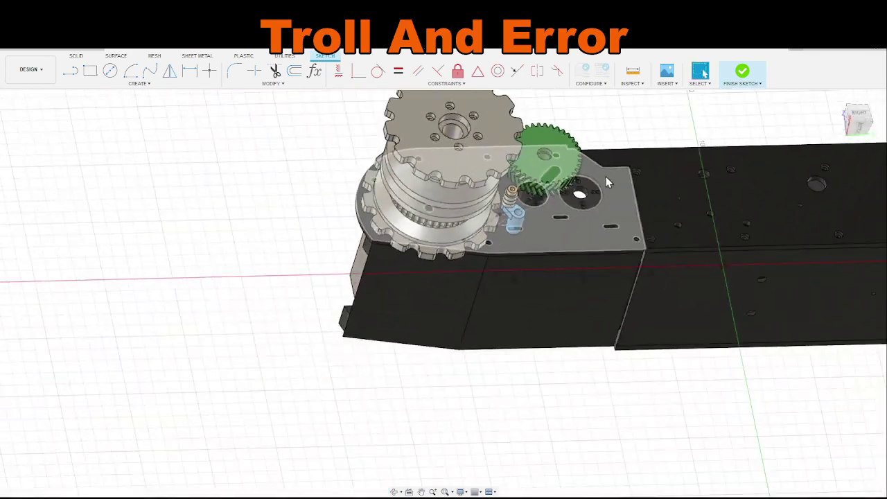
{"action": "middle_click_drag", "start_coordinate": [608, 131], "coordinate": [515, 235]}
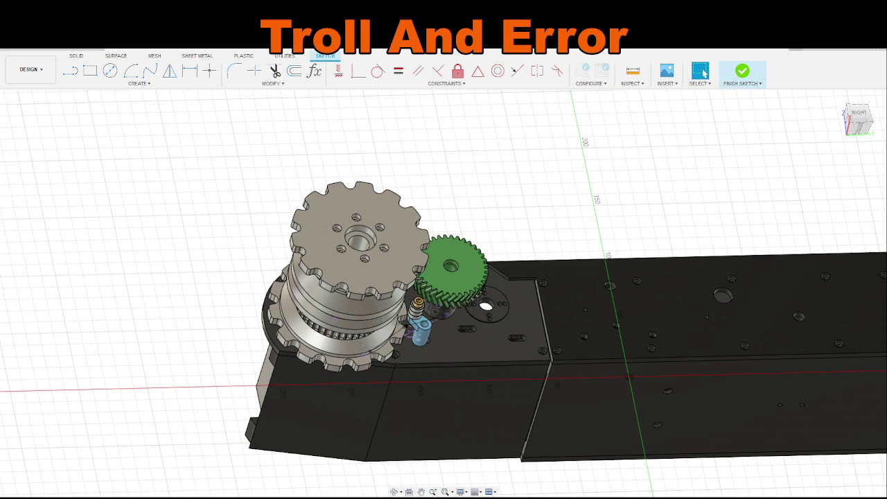
{"action": "middle_click_drag", "start_coordinate": [599, 204], "coordinate": [604, 296], "text": "shift"}
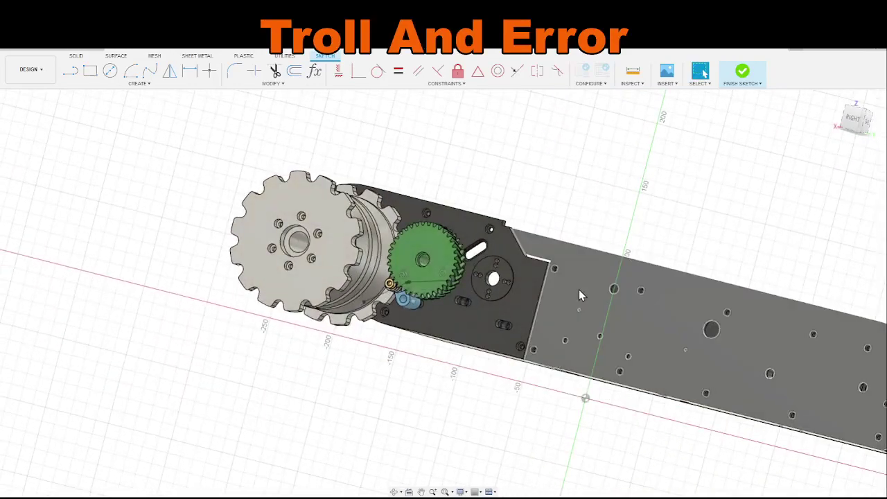